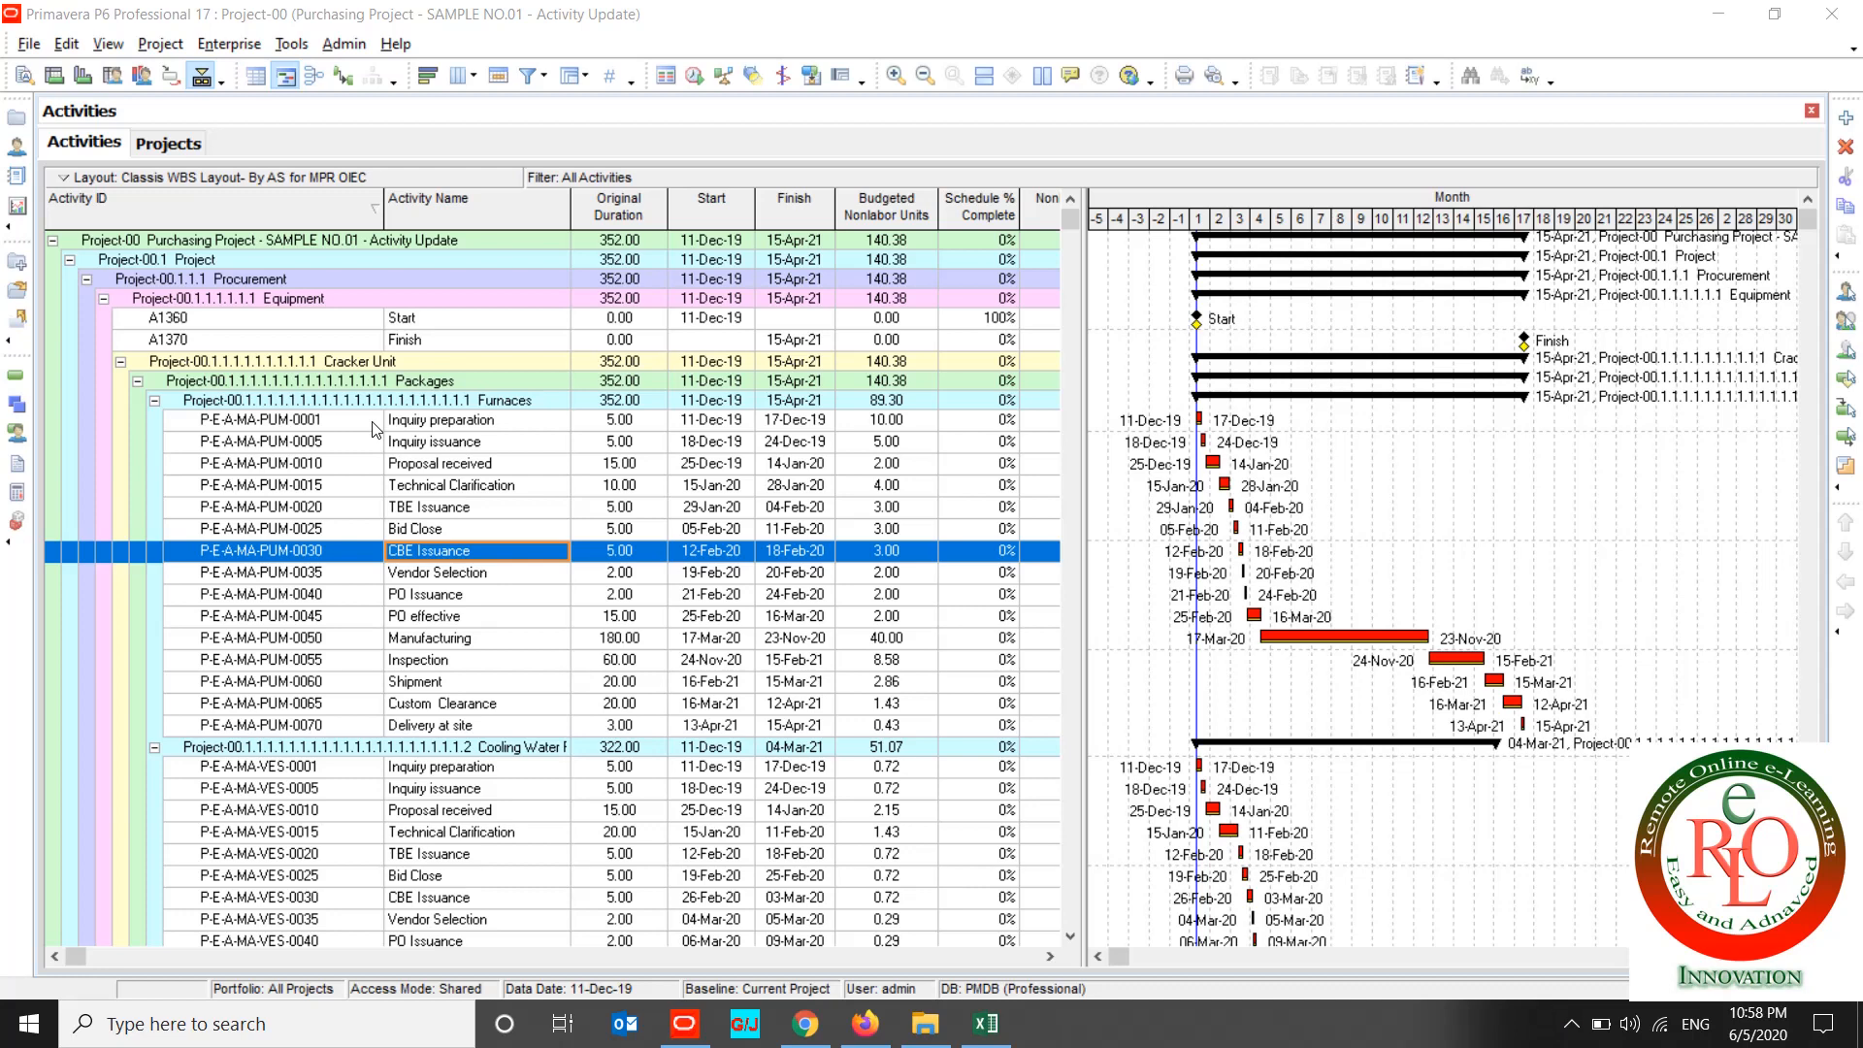
# Step: Open the project-level Activity Codes window, dismiss the notice, and move the window over the activity table
pyautogui.click(374, 424)
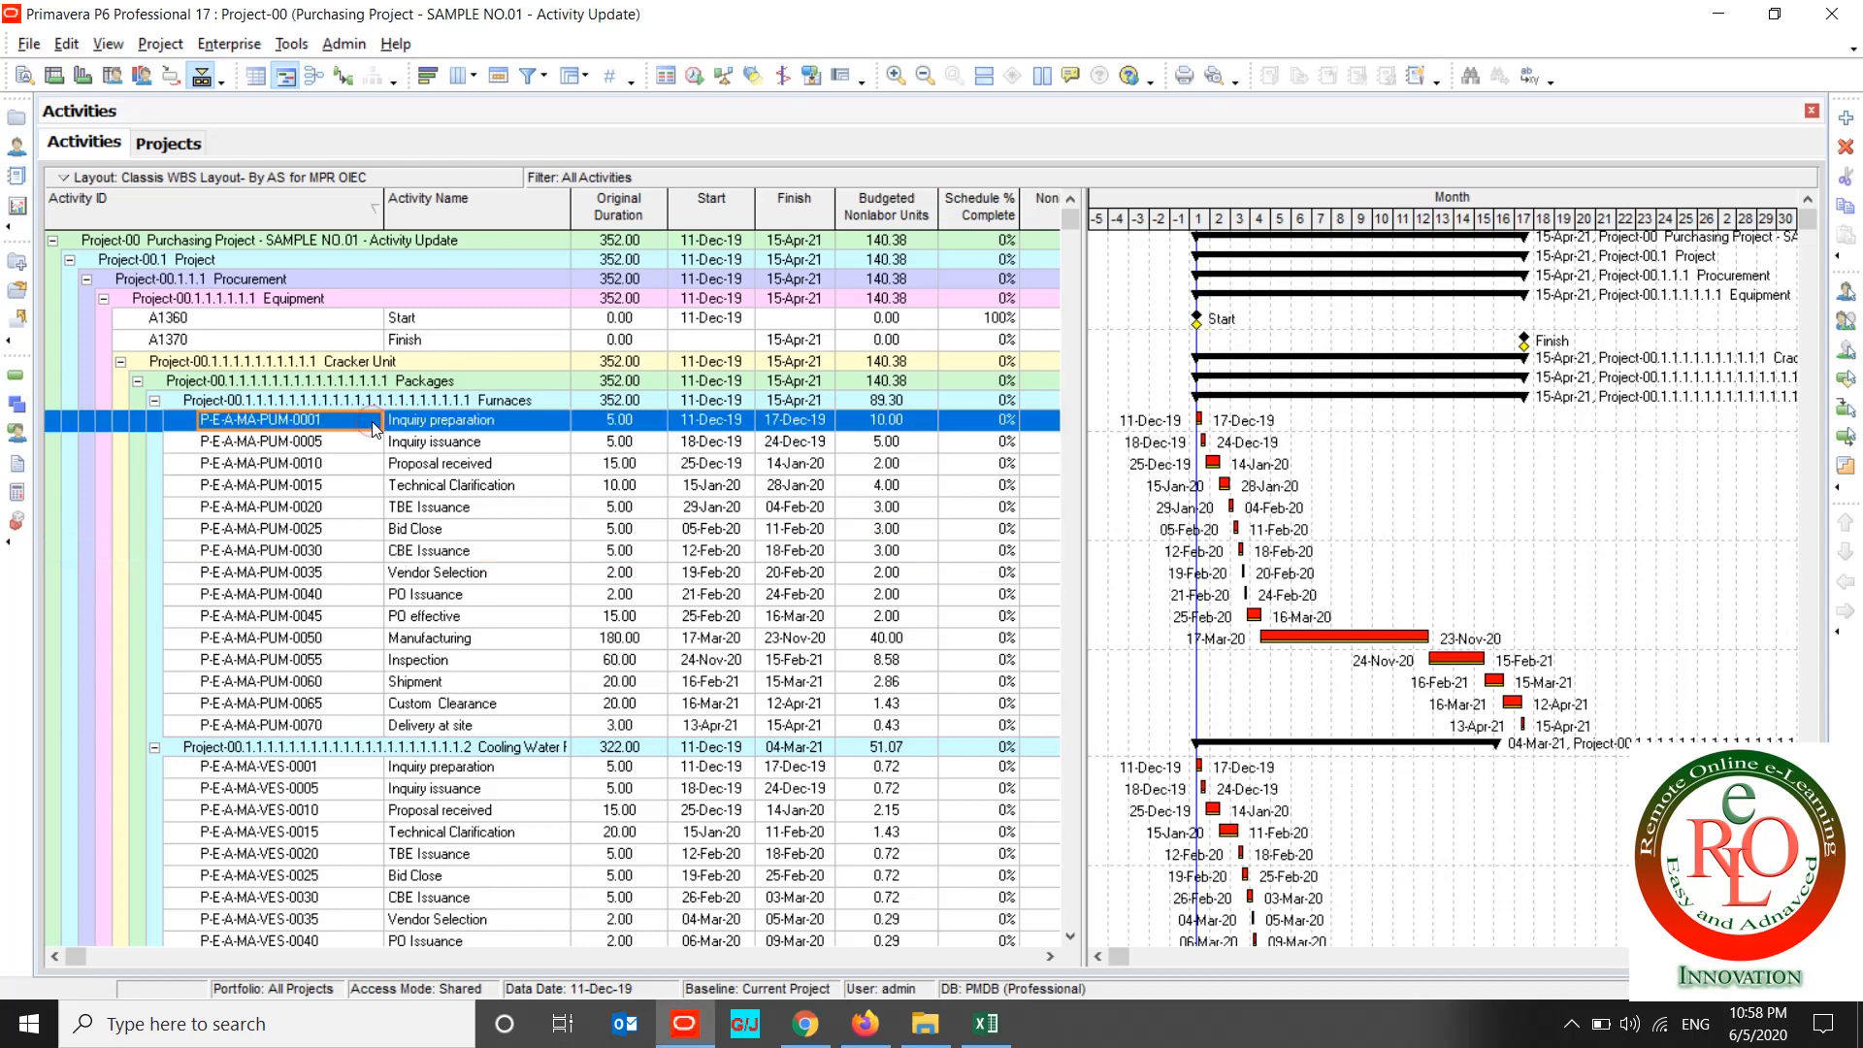
pyautogui.click(162, 46)
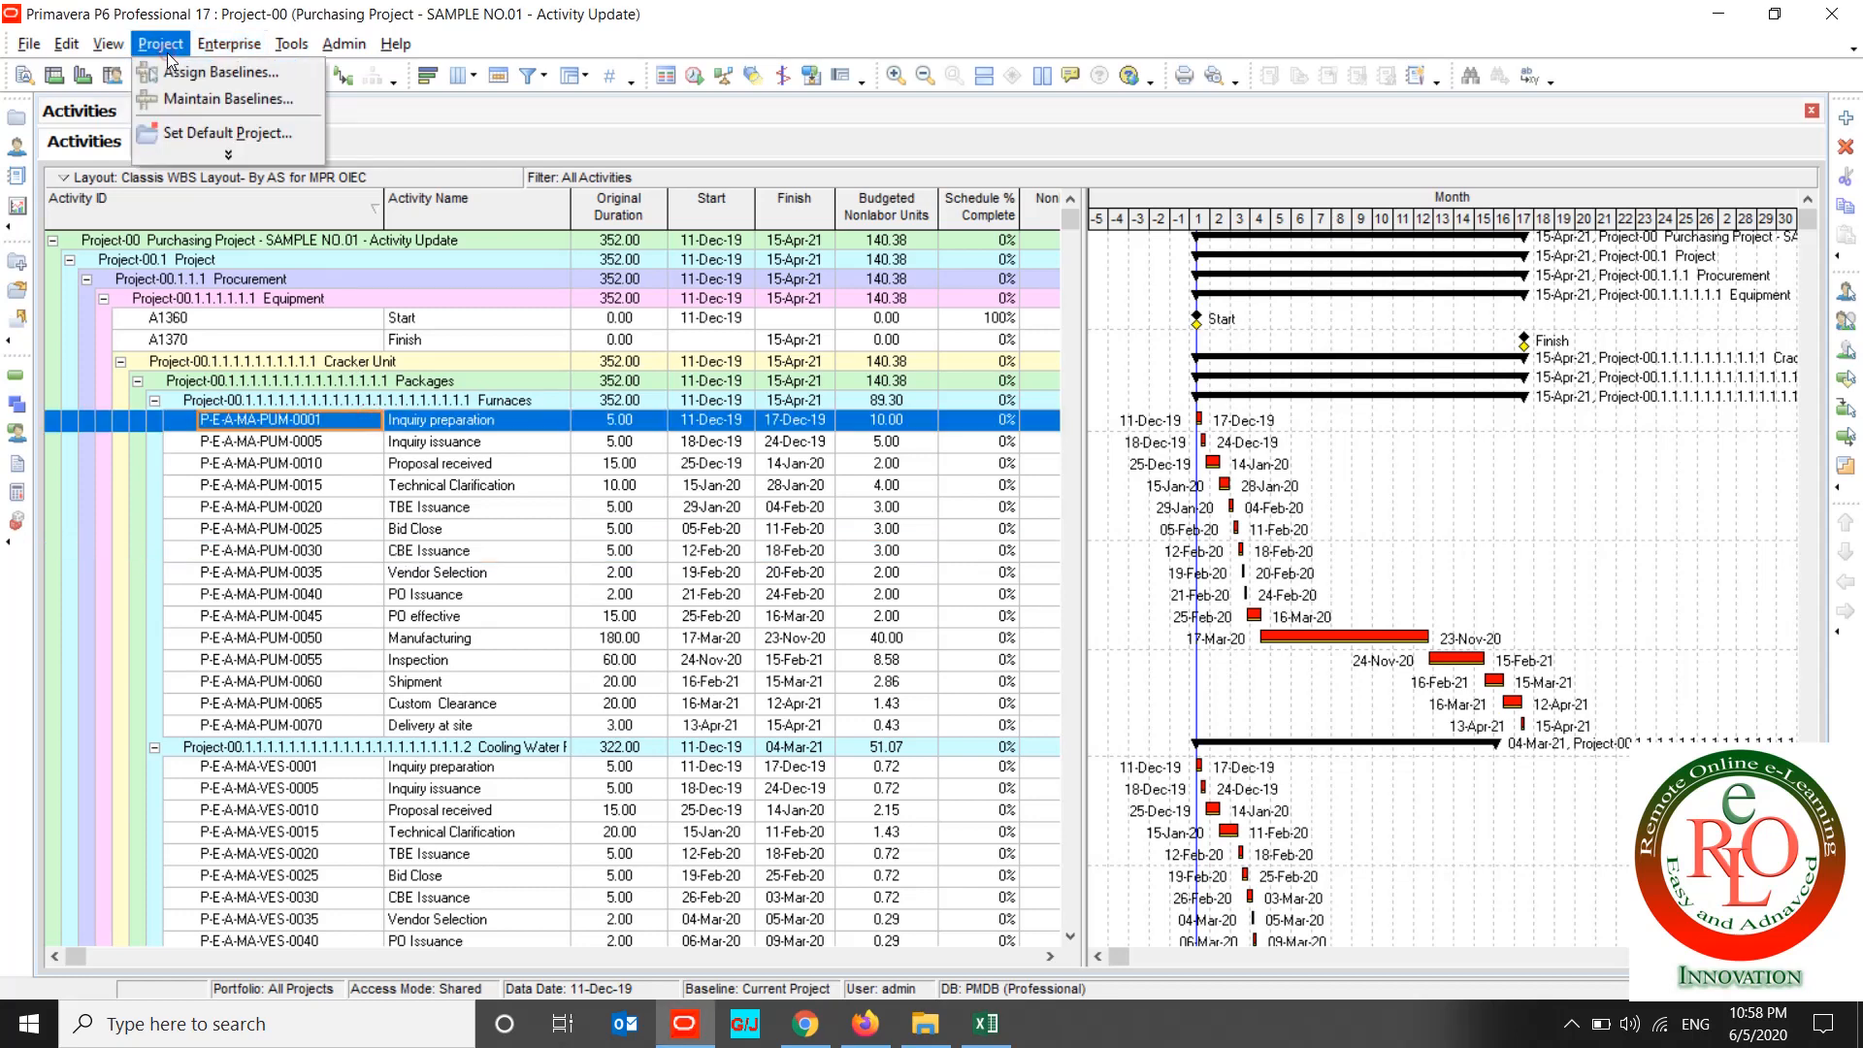
pyautogui.click(229, 44)
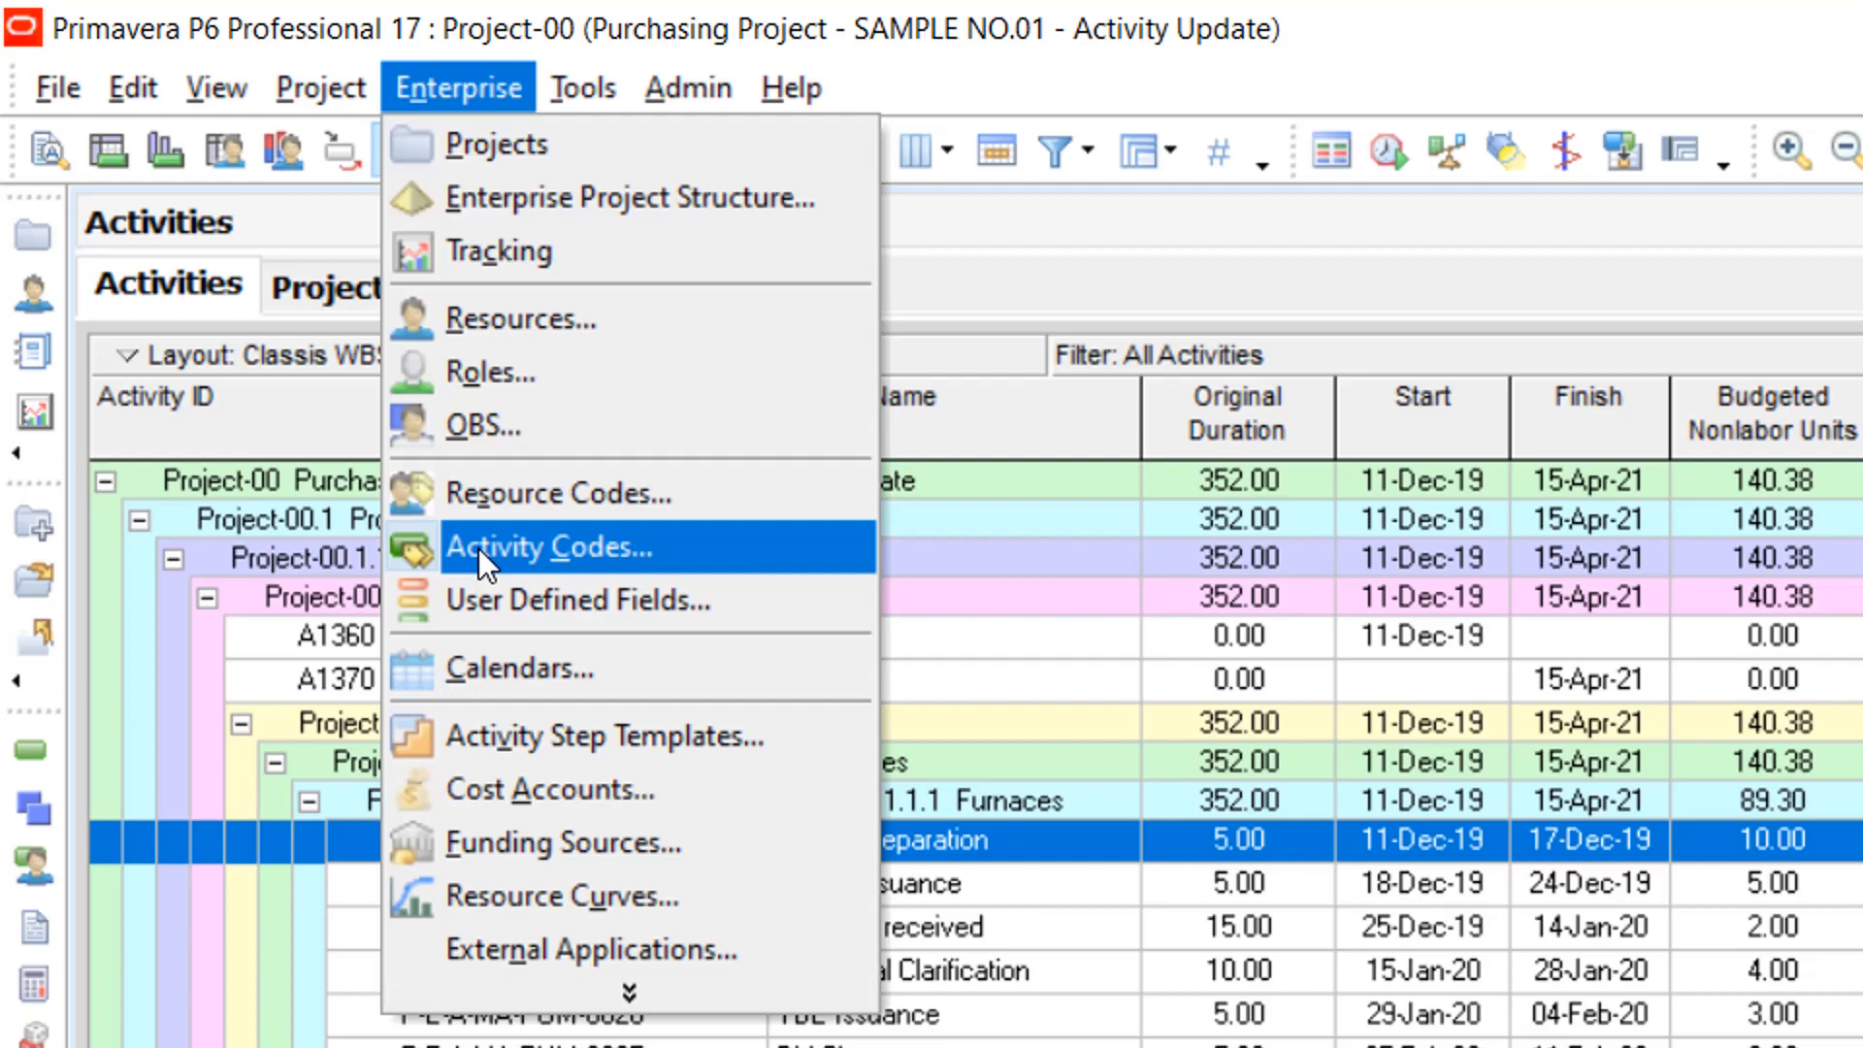
pyautogui.click(527, 541)
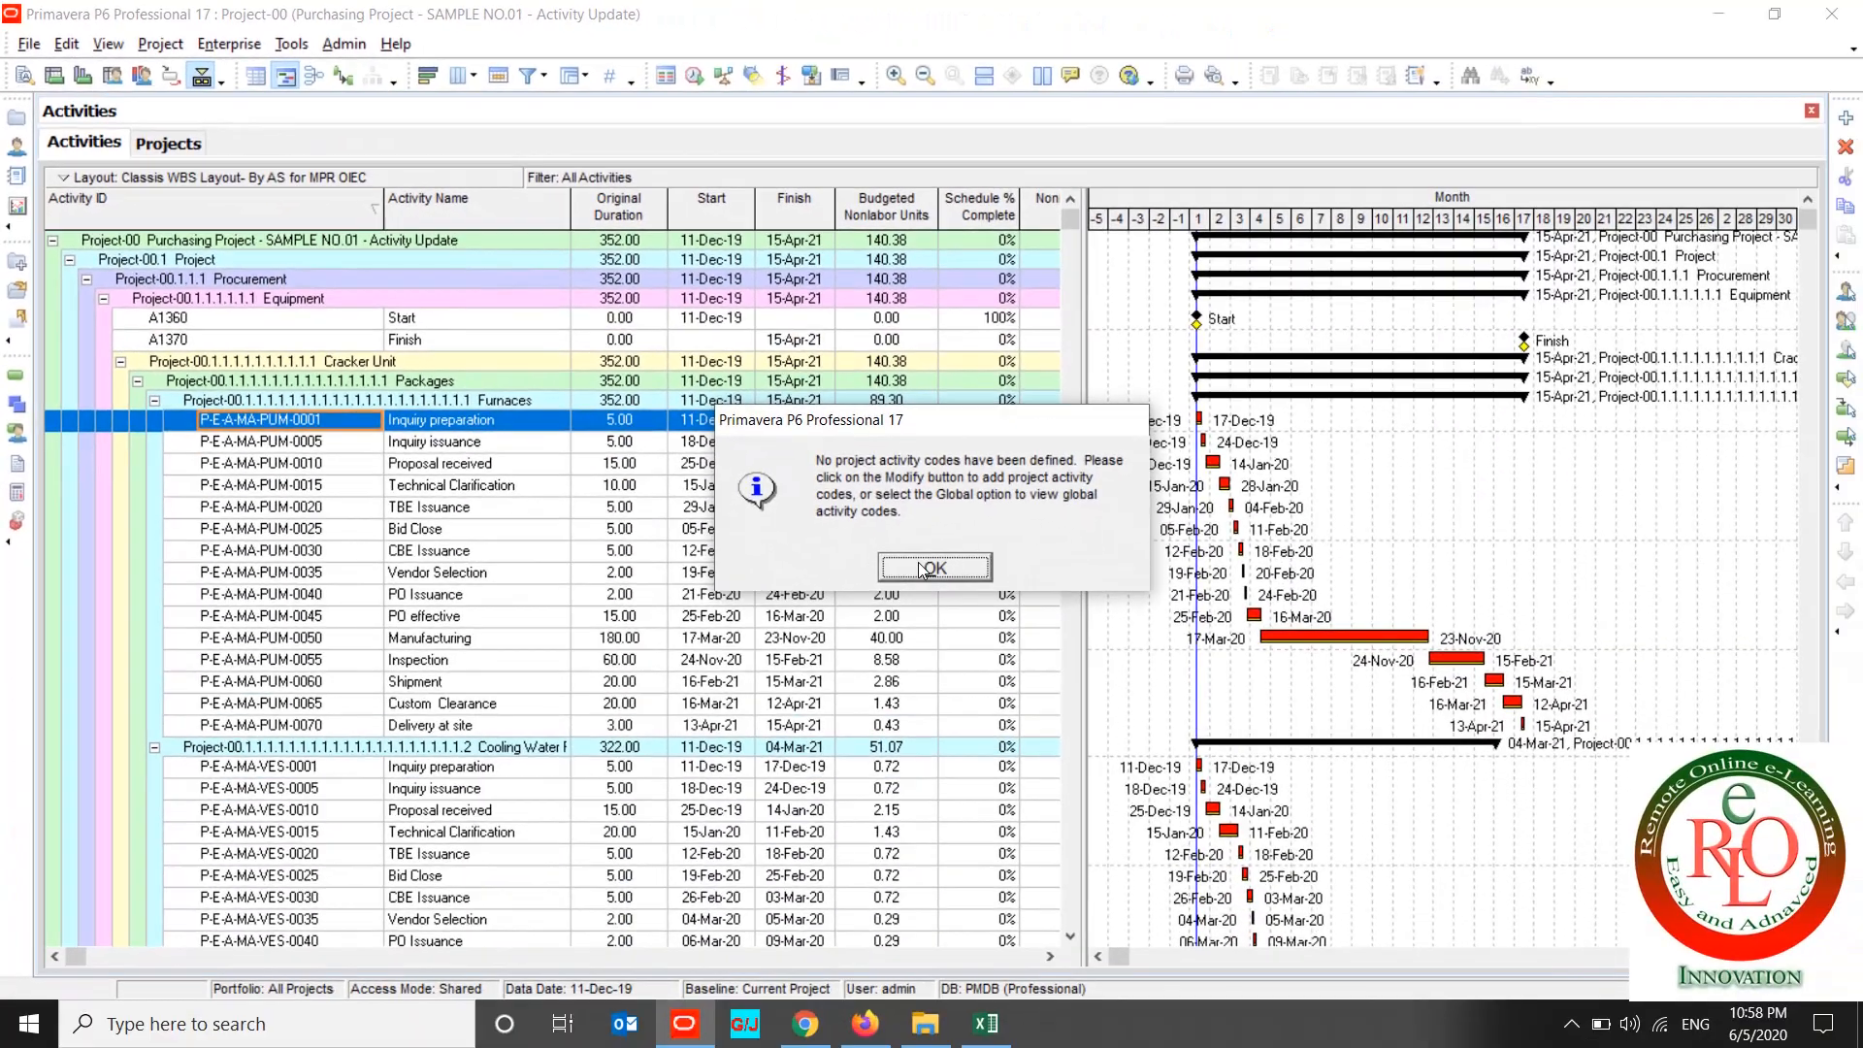
pyautogui.click(932, 568)
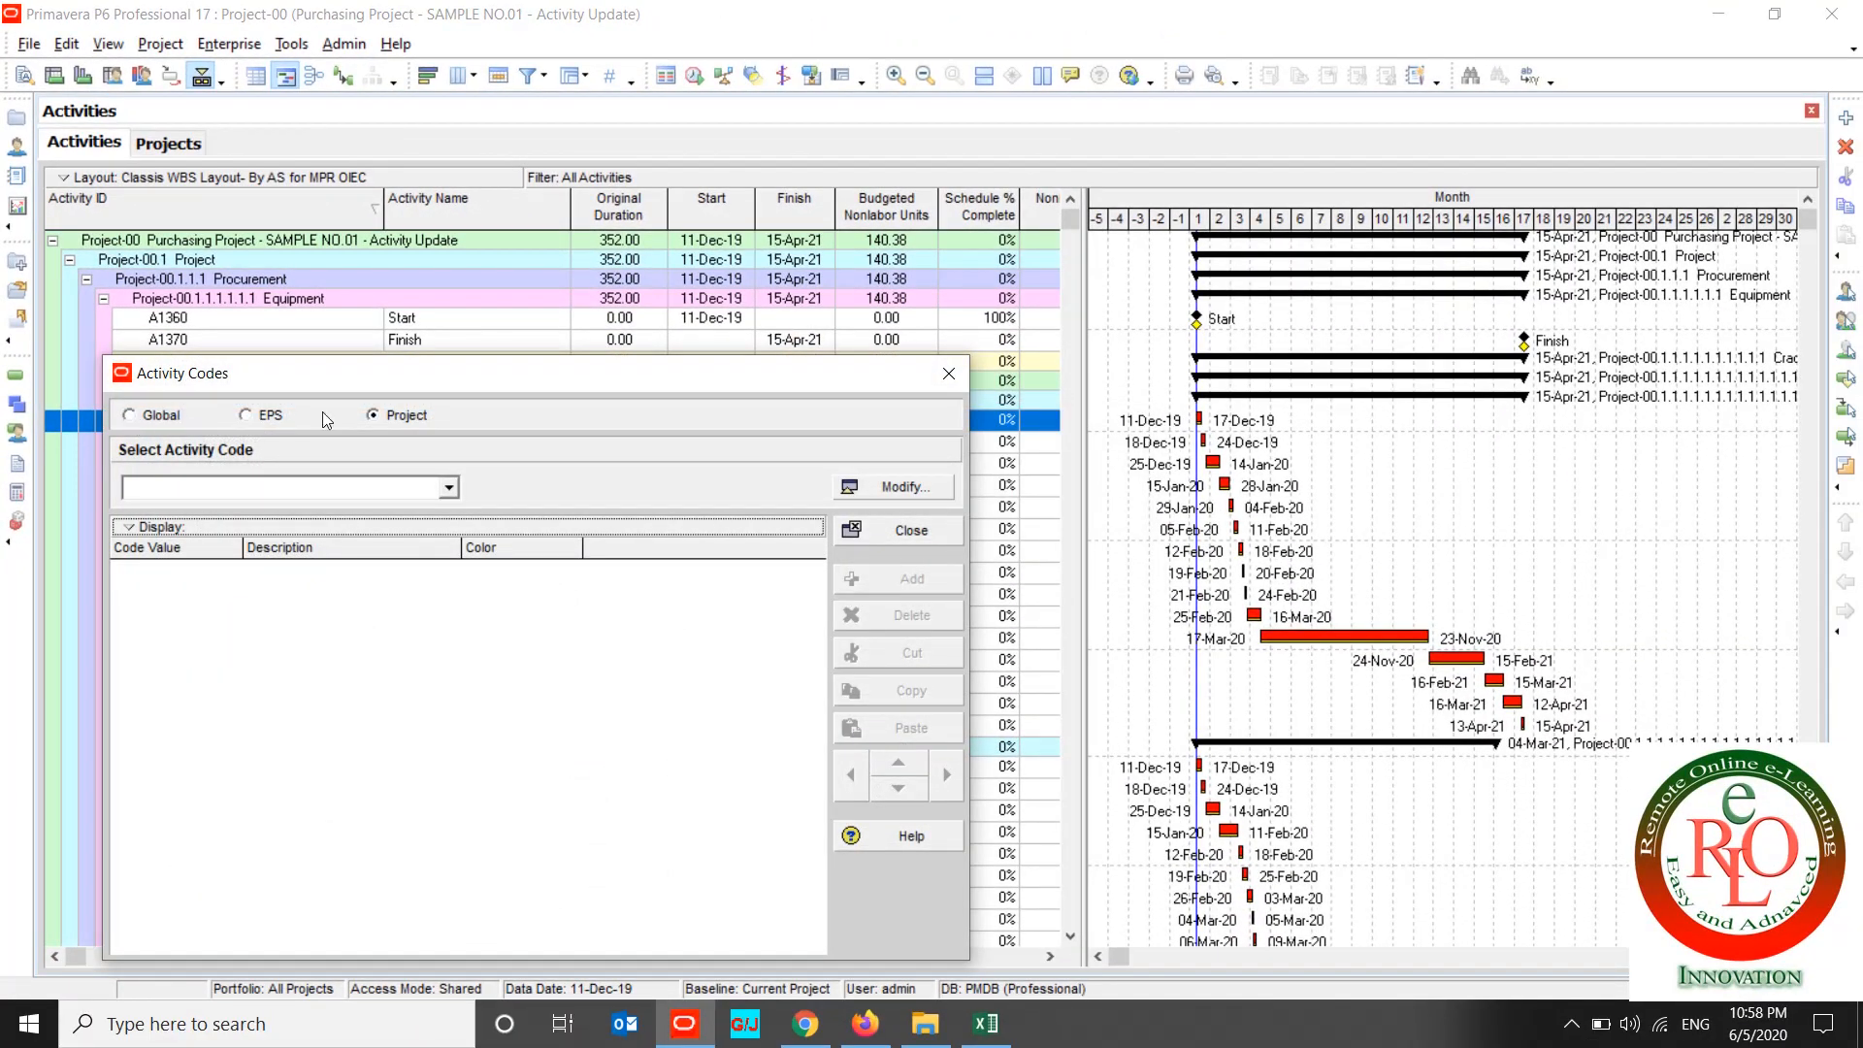
pyautogui.moveTo(478, 374); pyautogui.dragTo(760, 235)
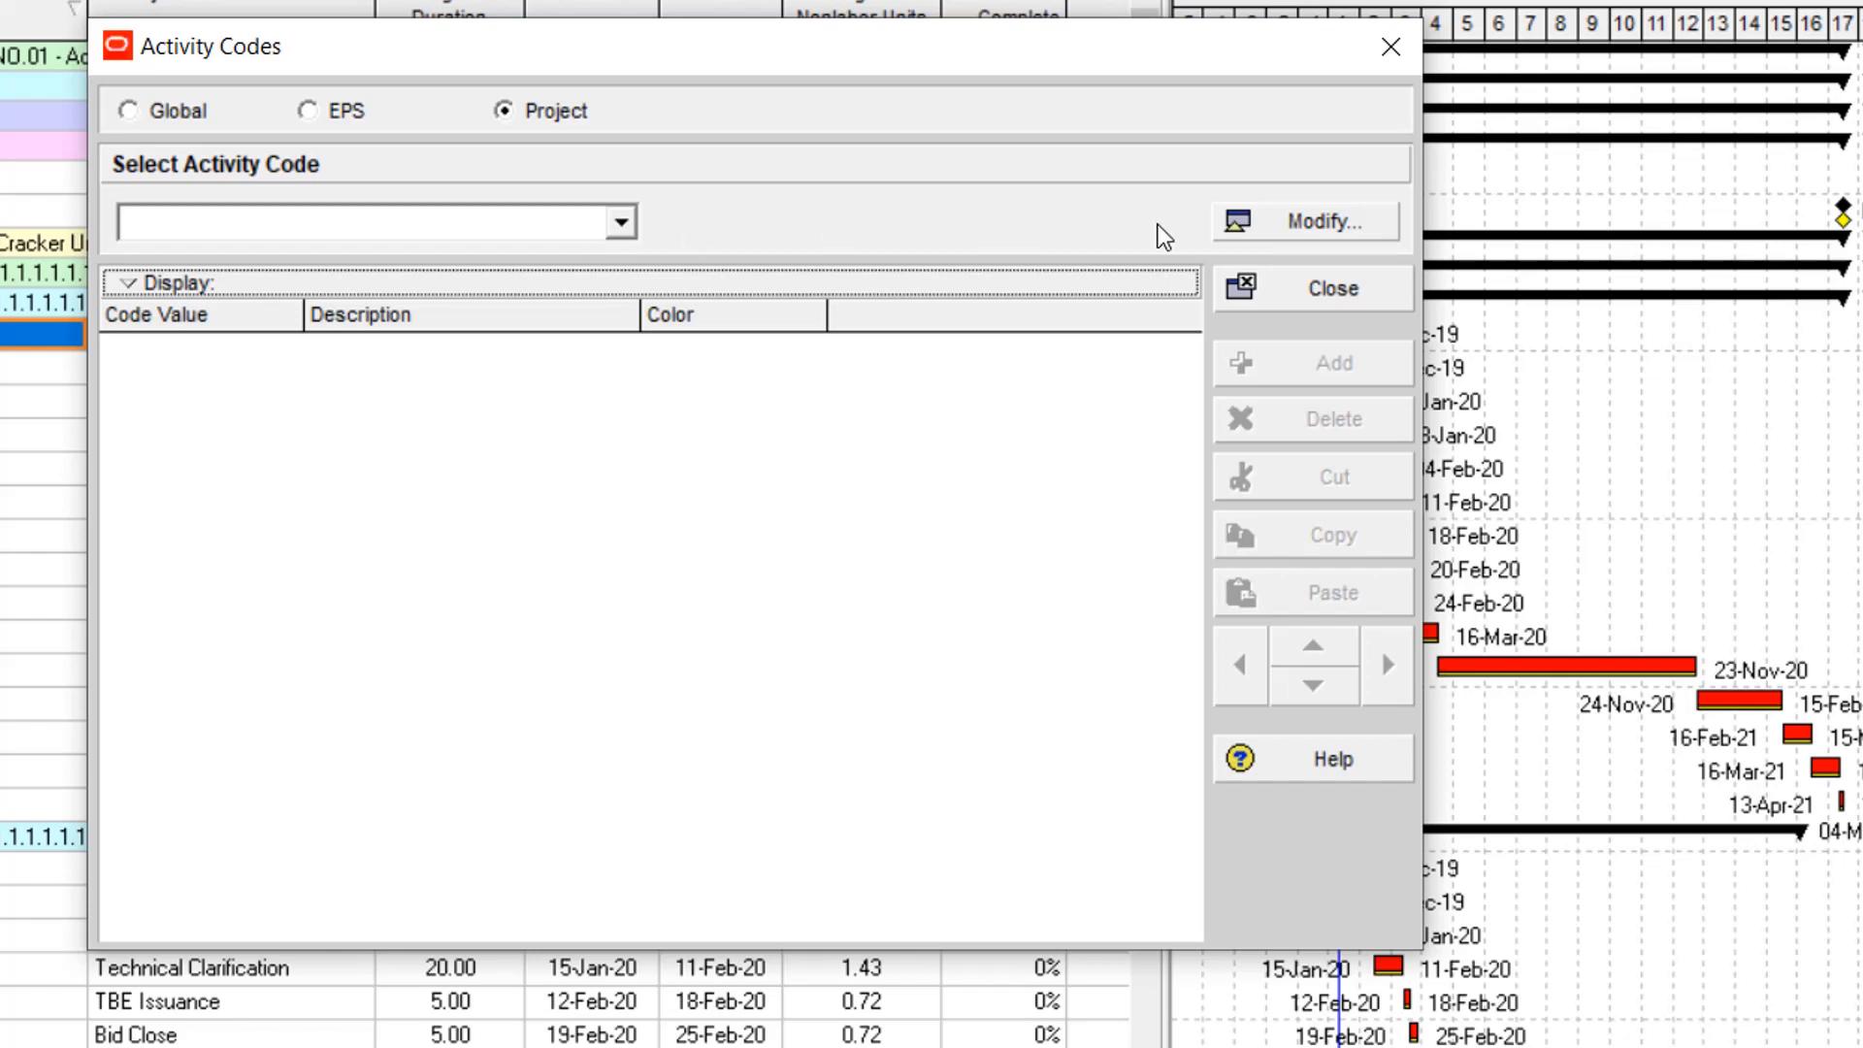
# Step: Add a project activity code named Procurement in the activity code definitions
pyautogui.click(1274, 226)
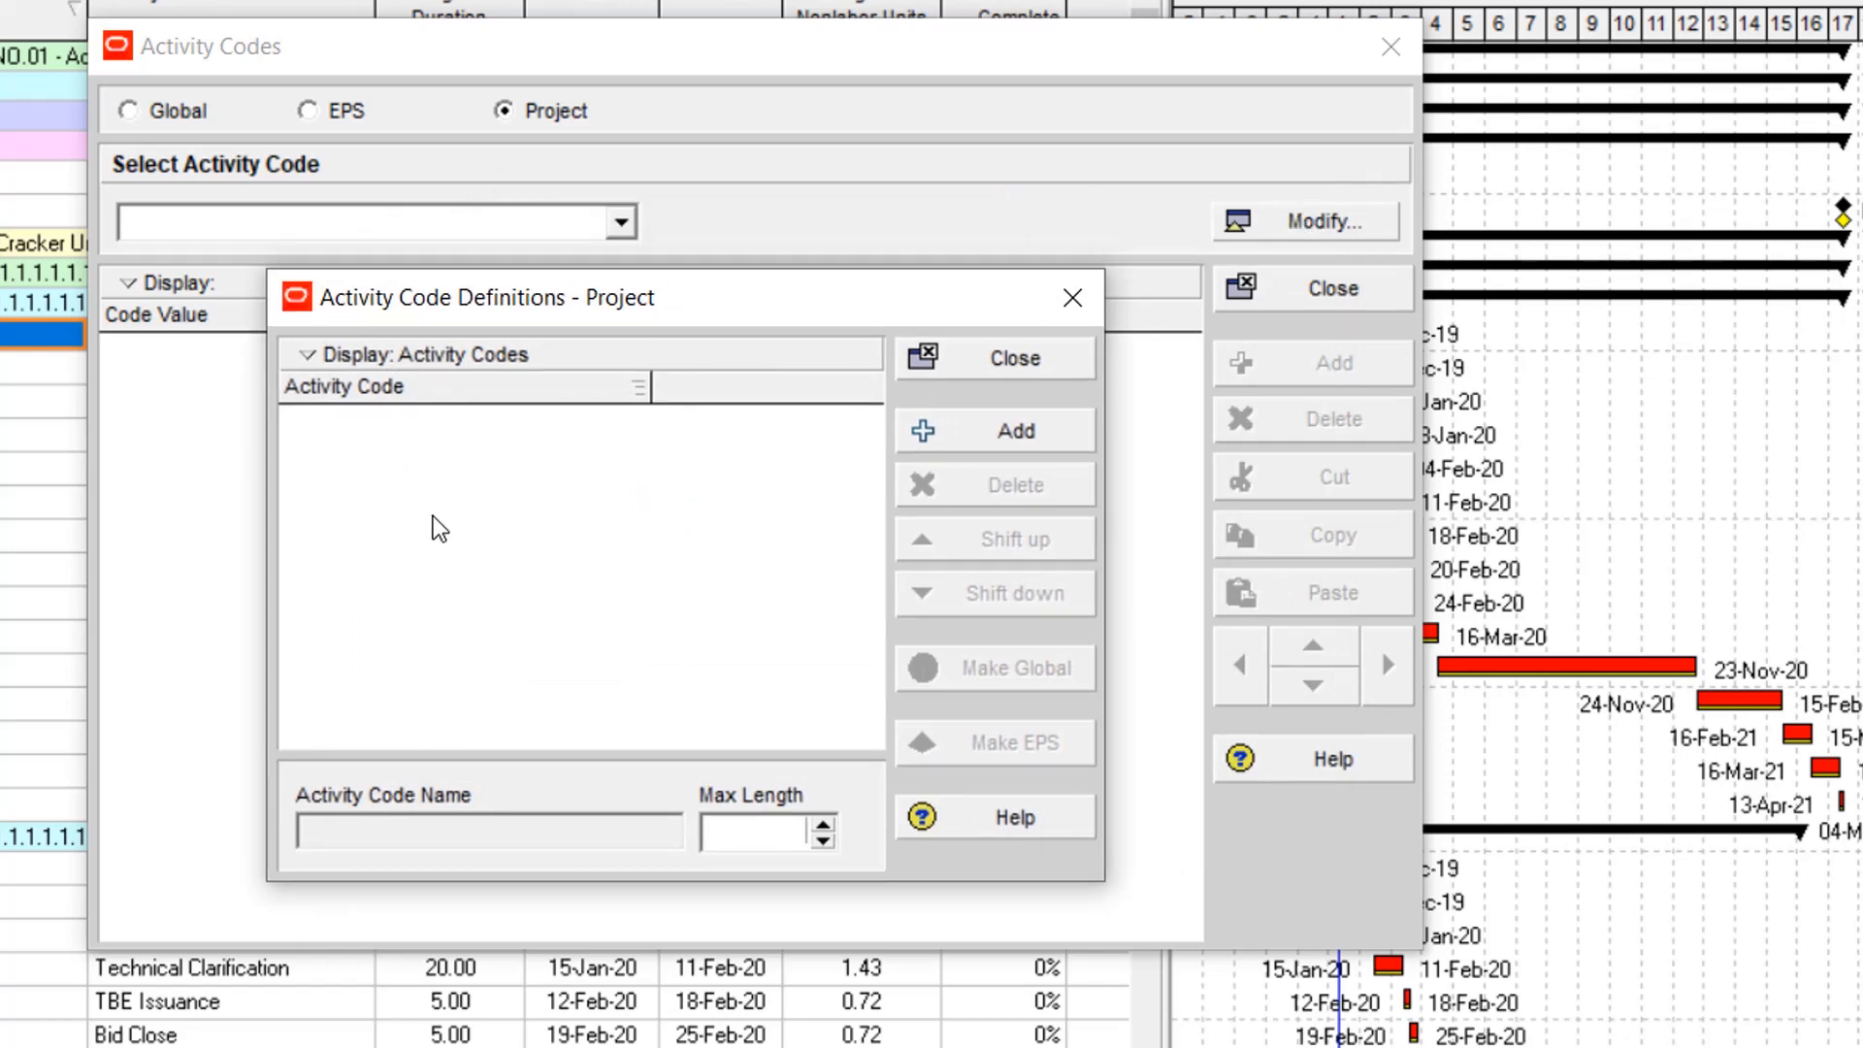
pyautogui.click(960, 435)
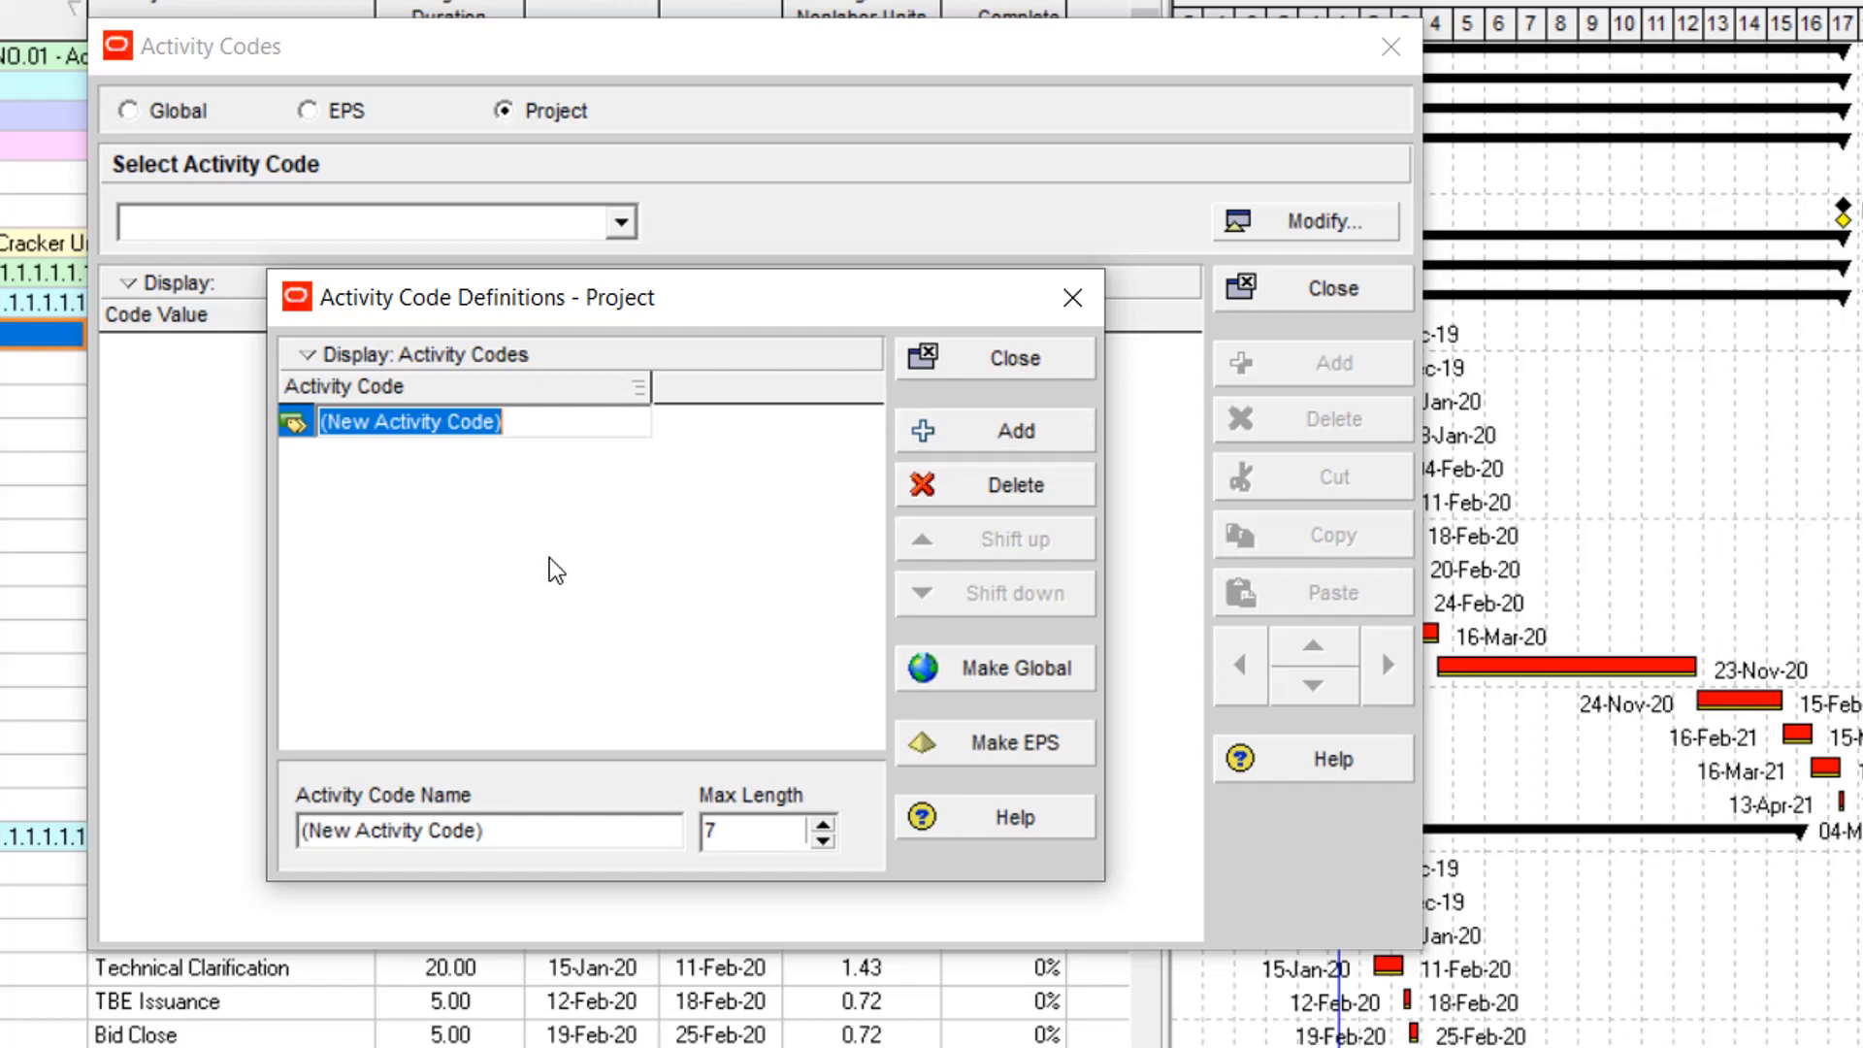
pyautogui.write('P')
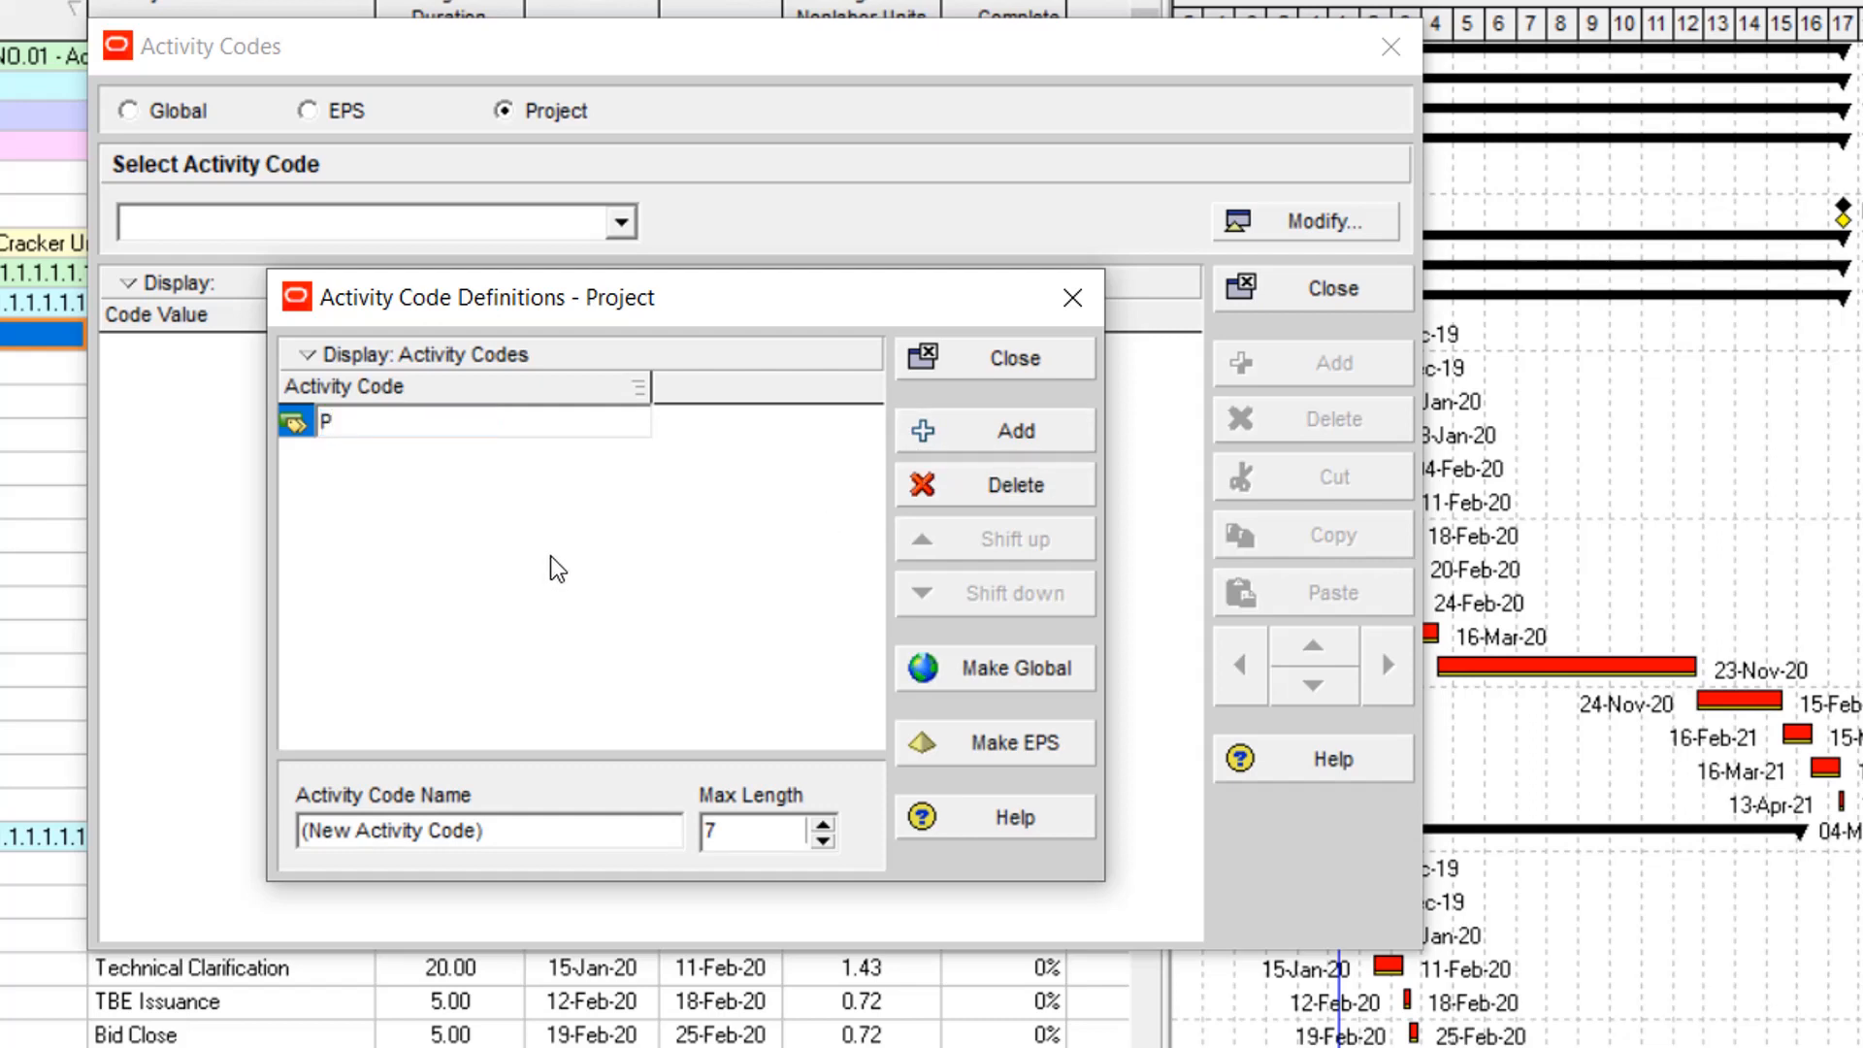
pyautogui.write('rocurement')
pyautogui.press('Return')
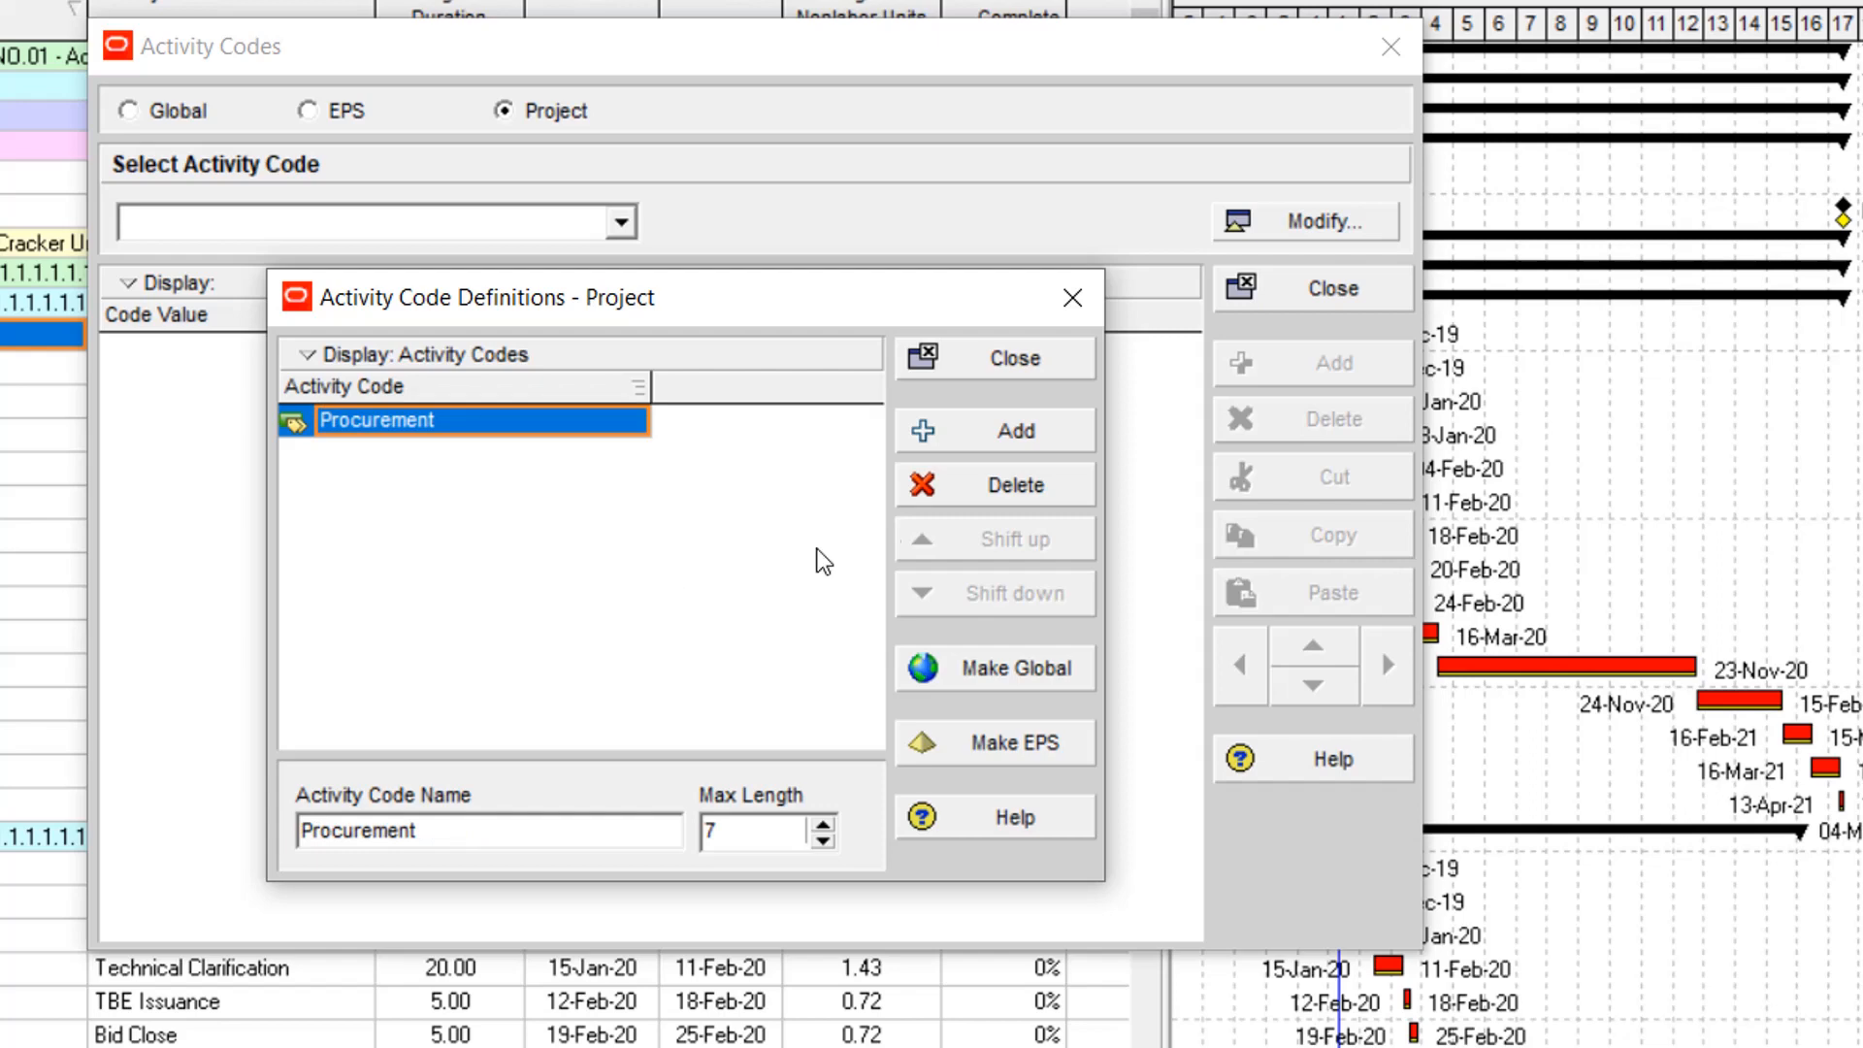
# Step: Add a second project activity code named Material Type and close the activity code definitions
pyautogui.click(999, 438)
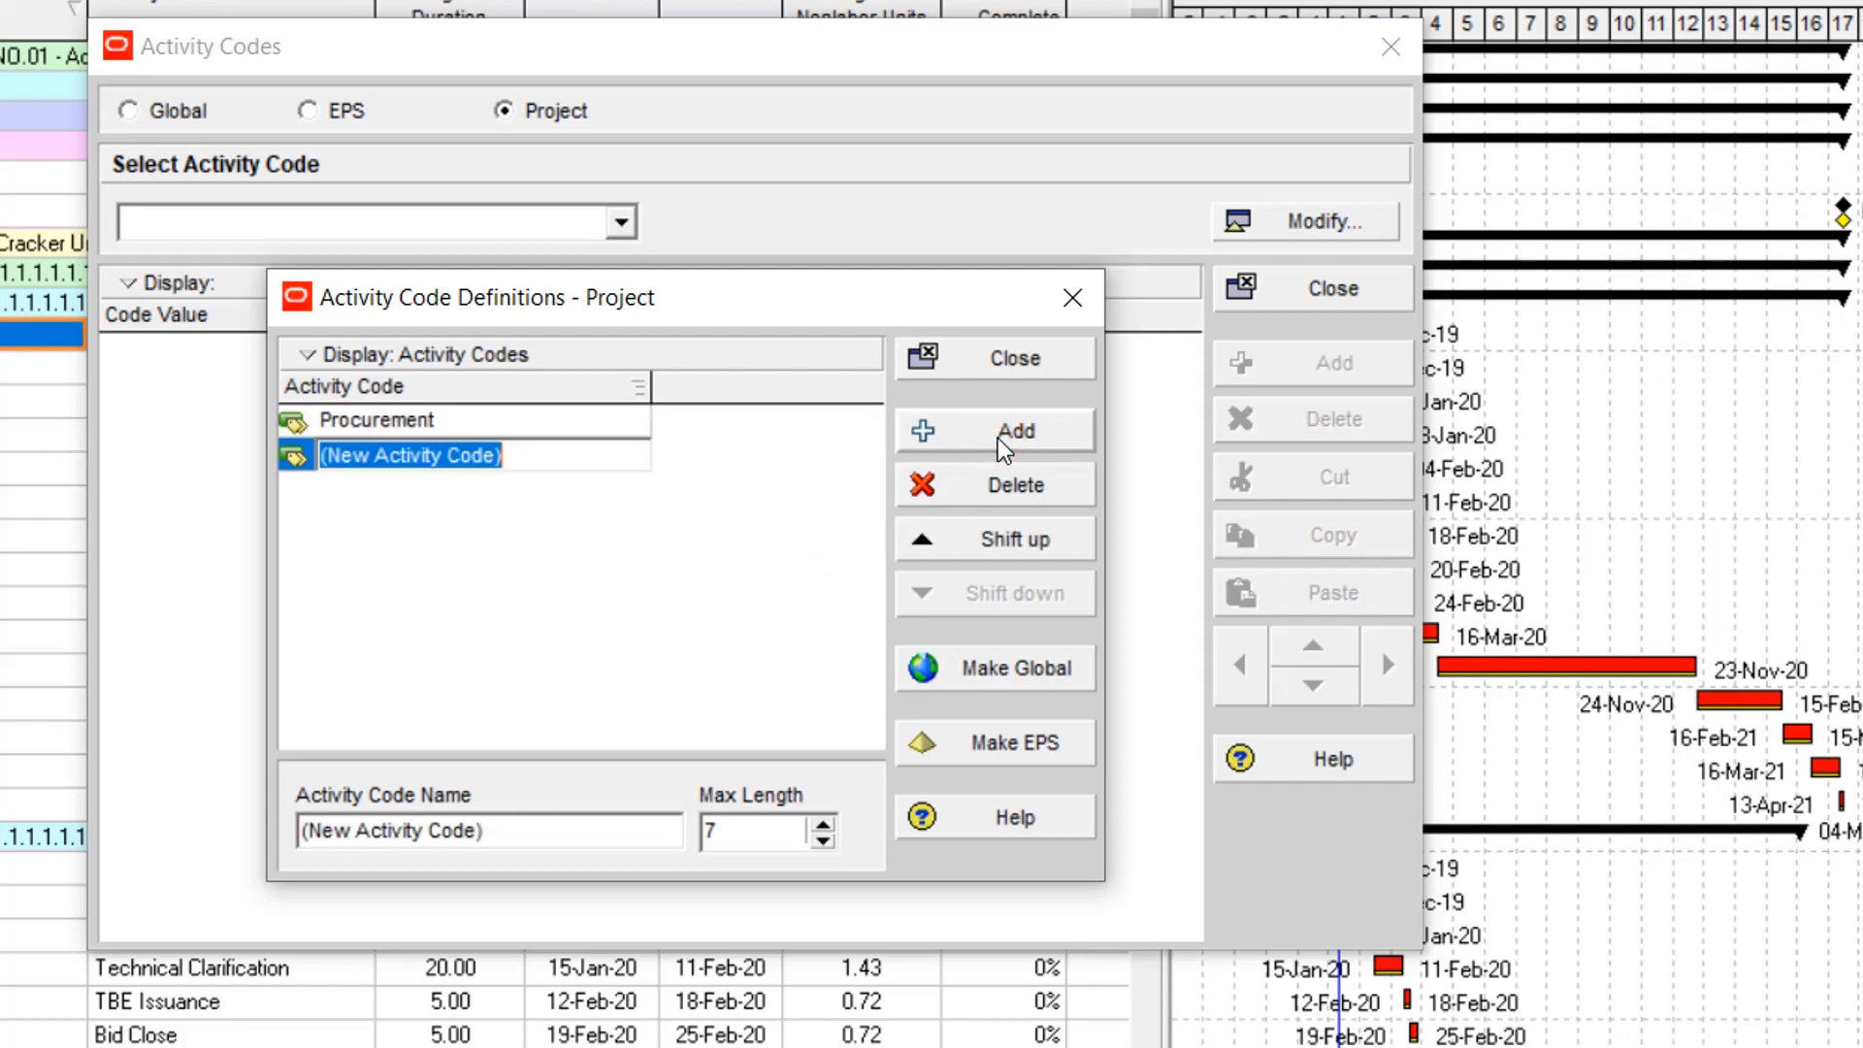
pyautogui.write('M')
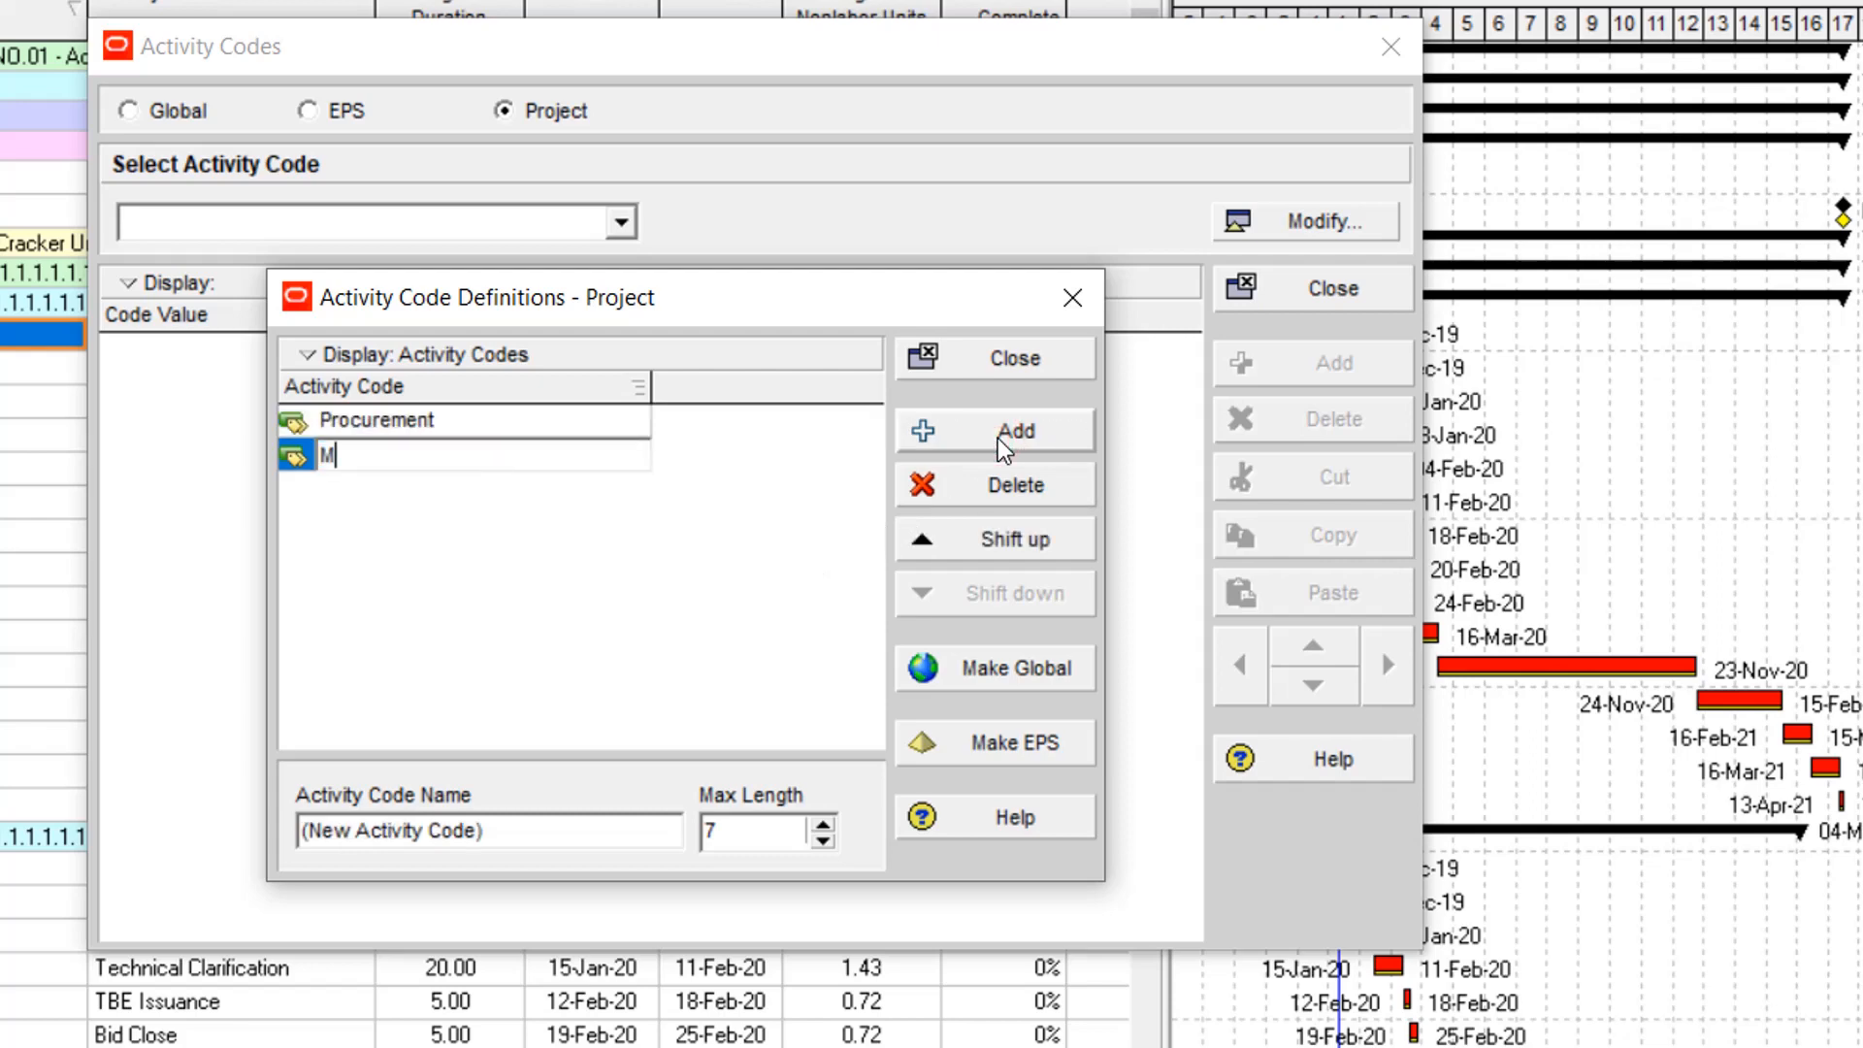
pyautogui.write('aterial Type')
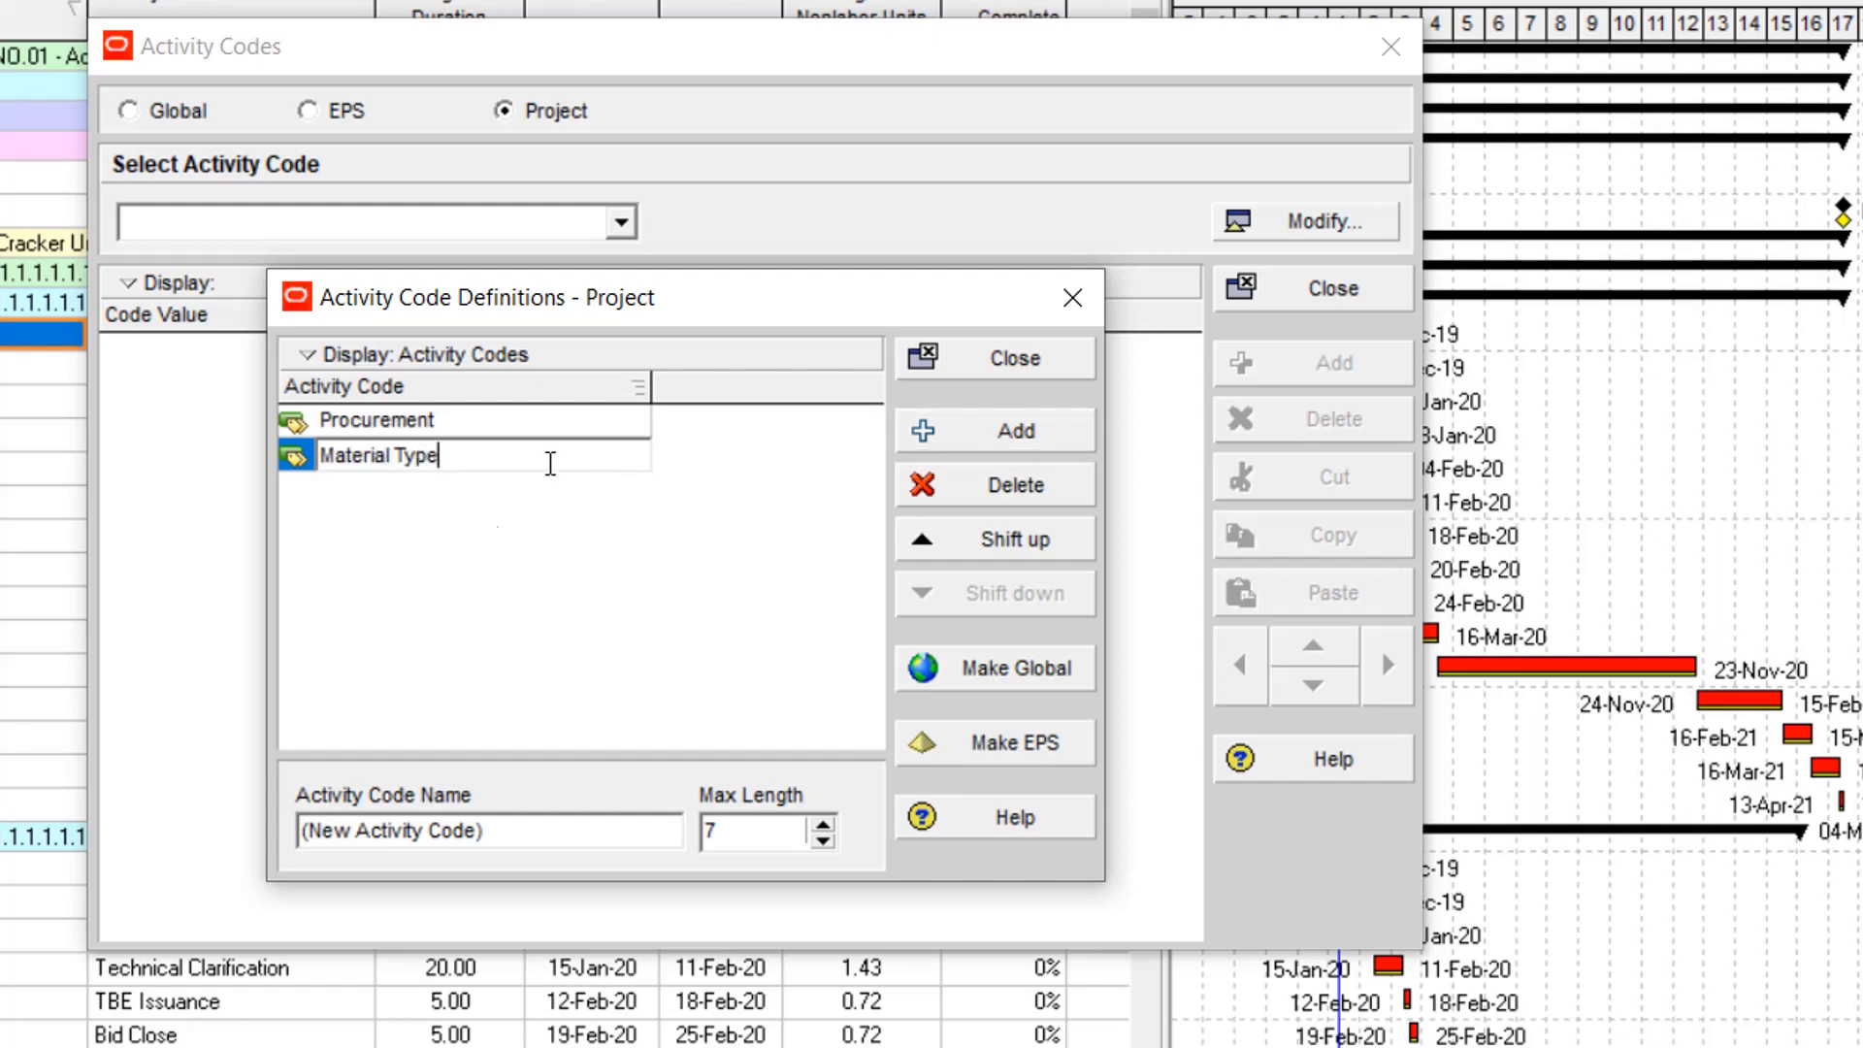
pyautogui.click(480, 536)
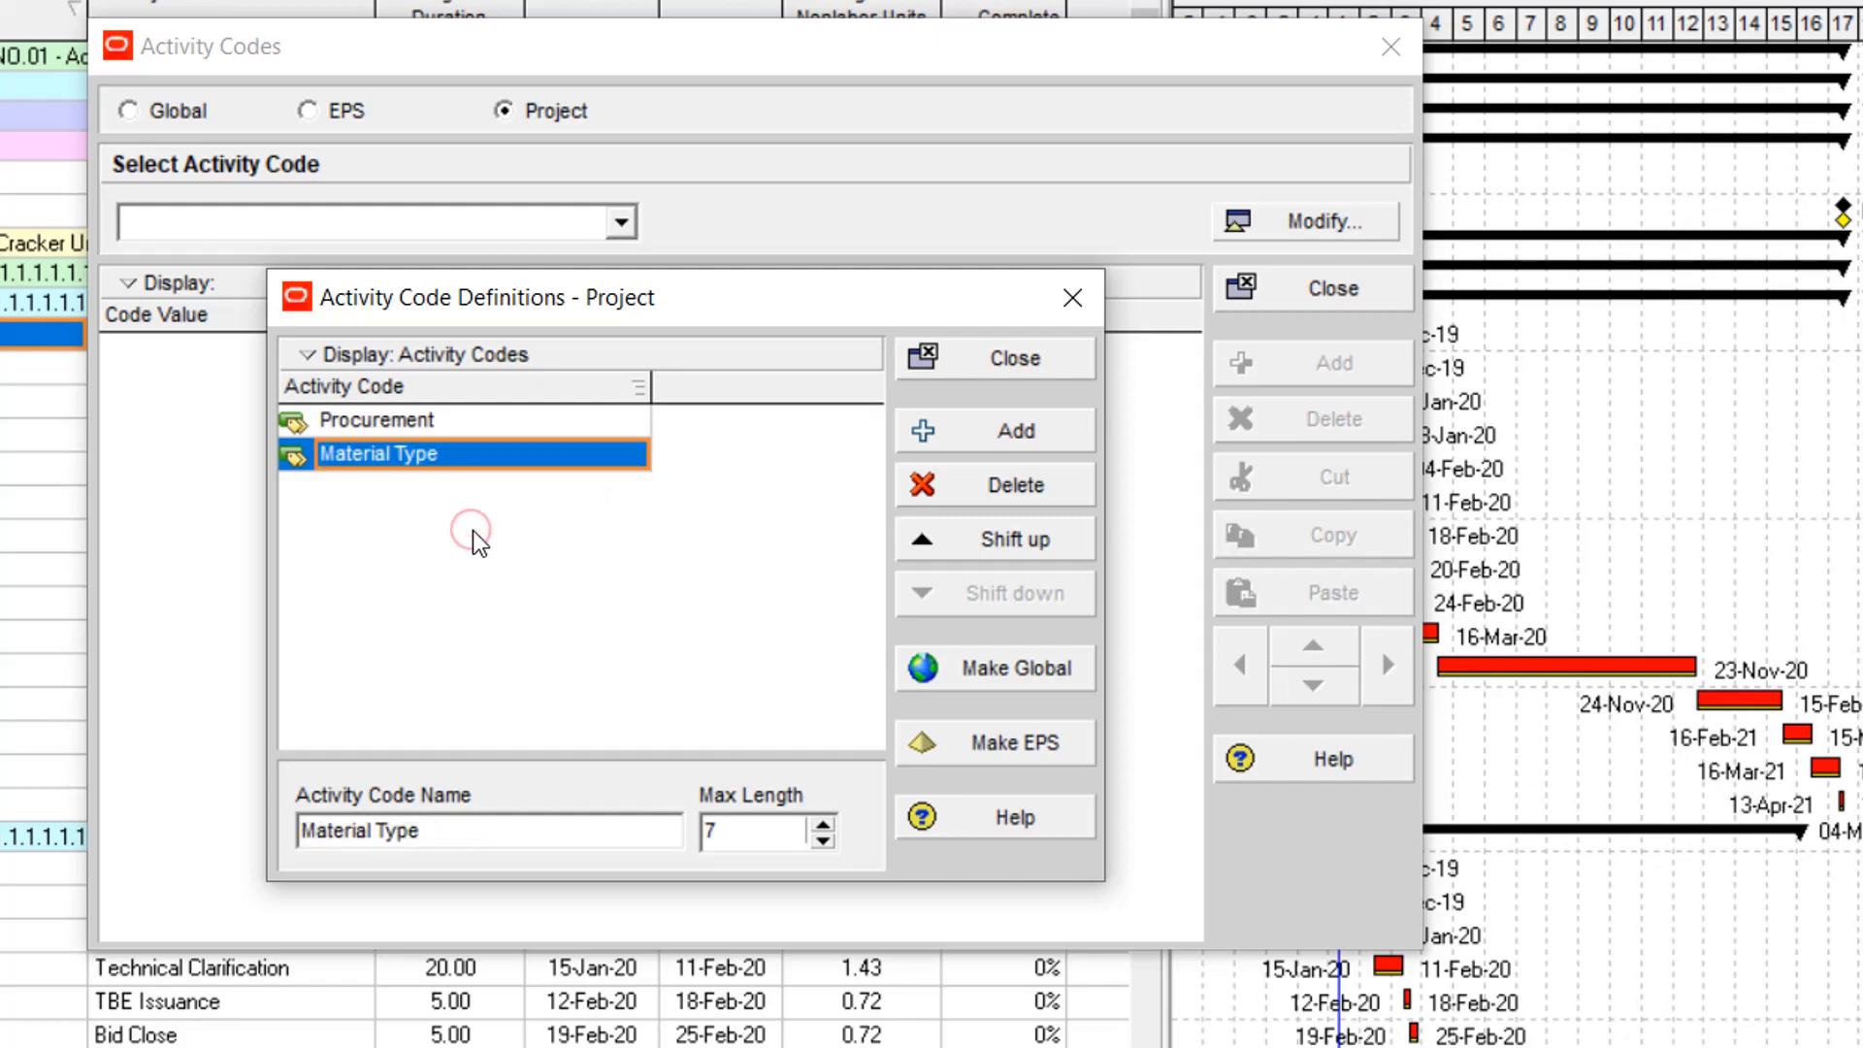
pyautogui.click(973, 377)
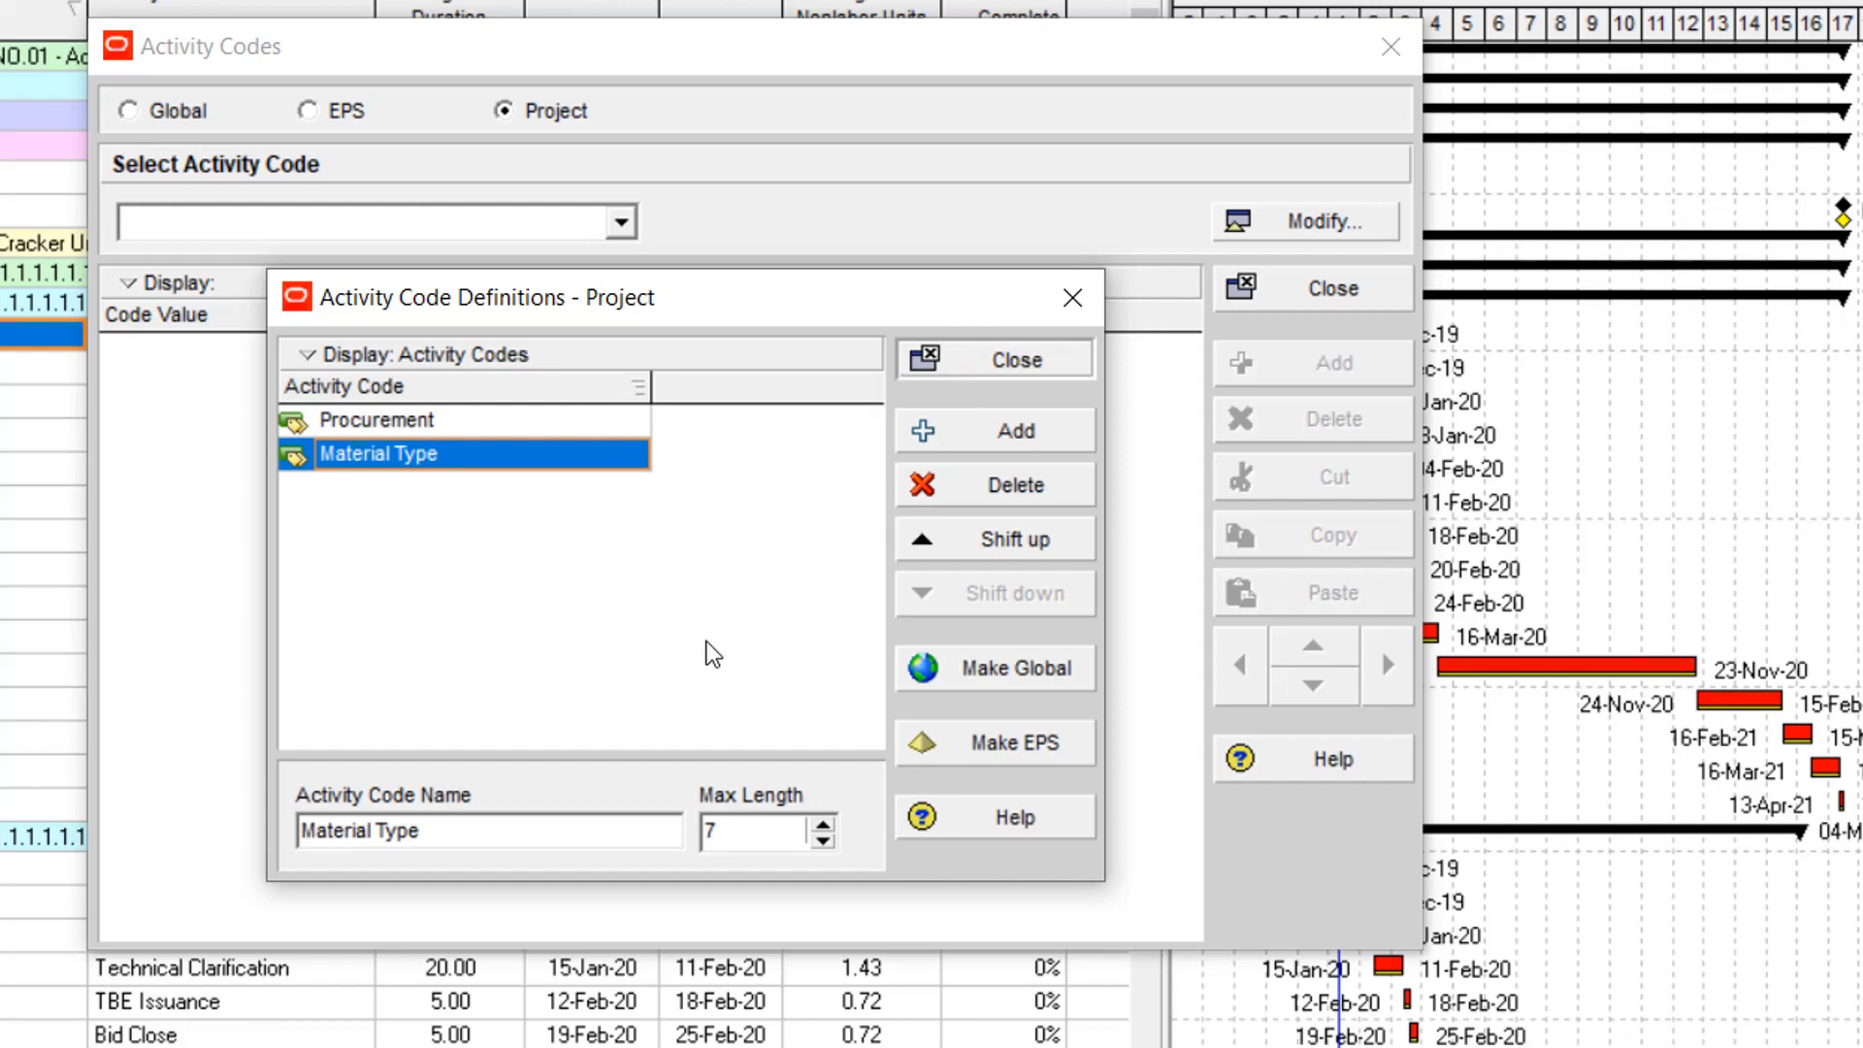
pyautogui.click(1030, 359)
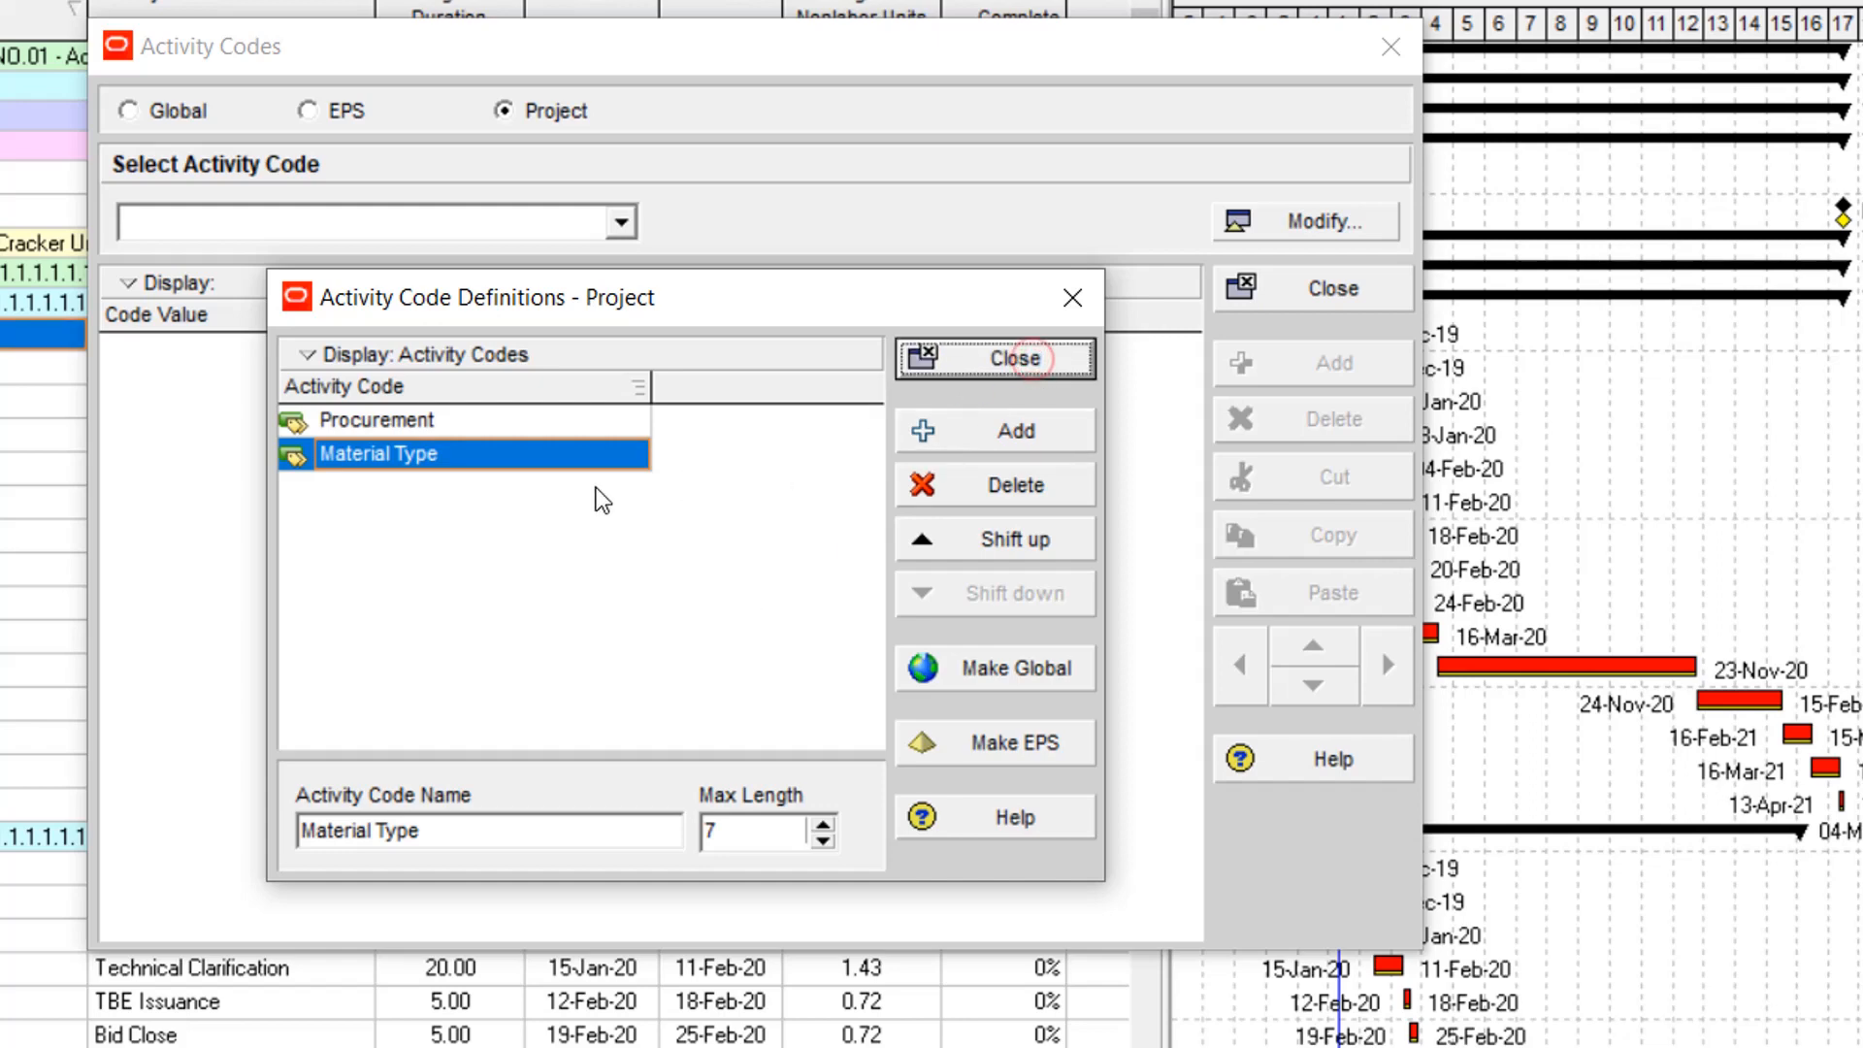
pyautogui.click(958, 361)
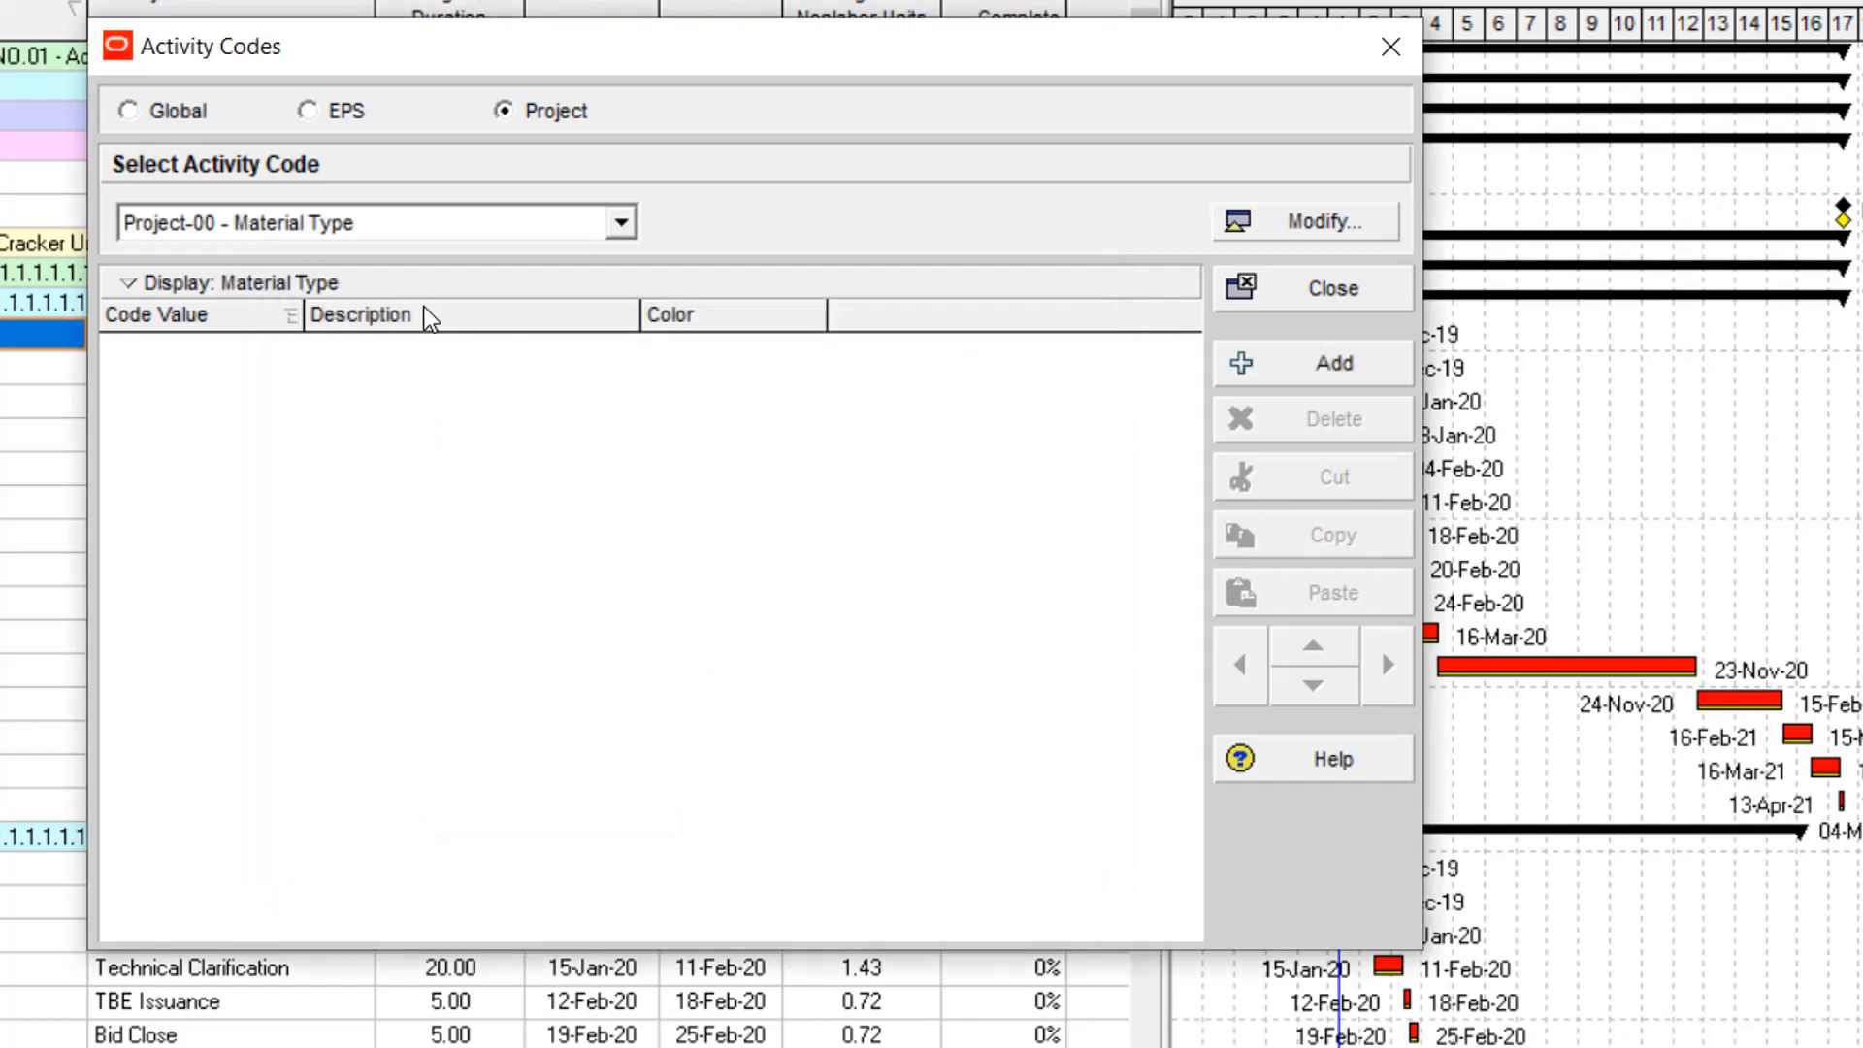
# Step: Add the code value PRO with the description Procurement to the Procurement activity code
pyautogui.click(433, 224)
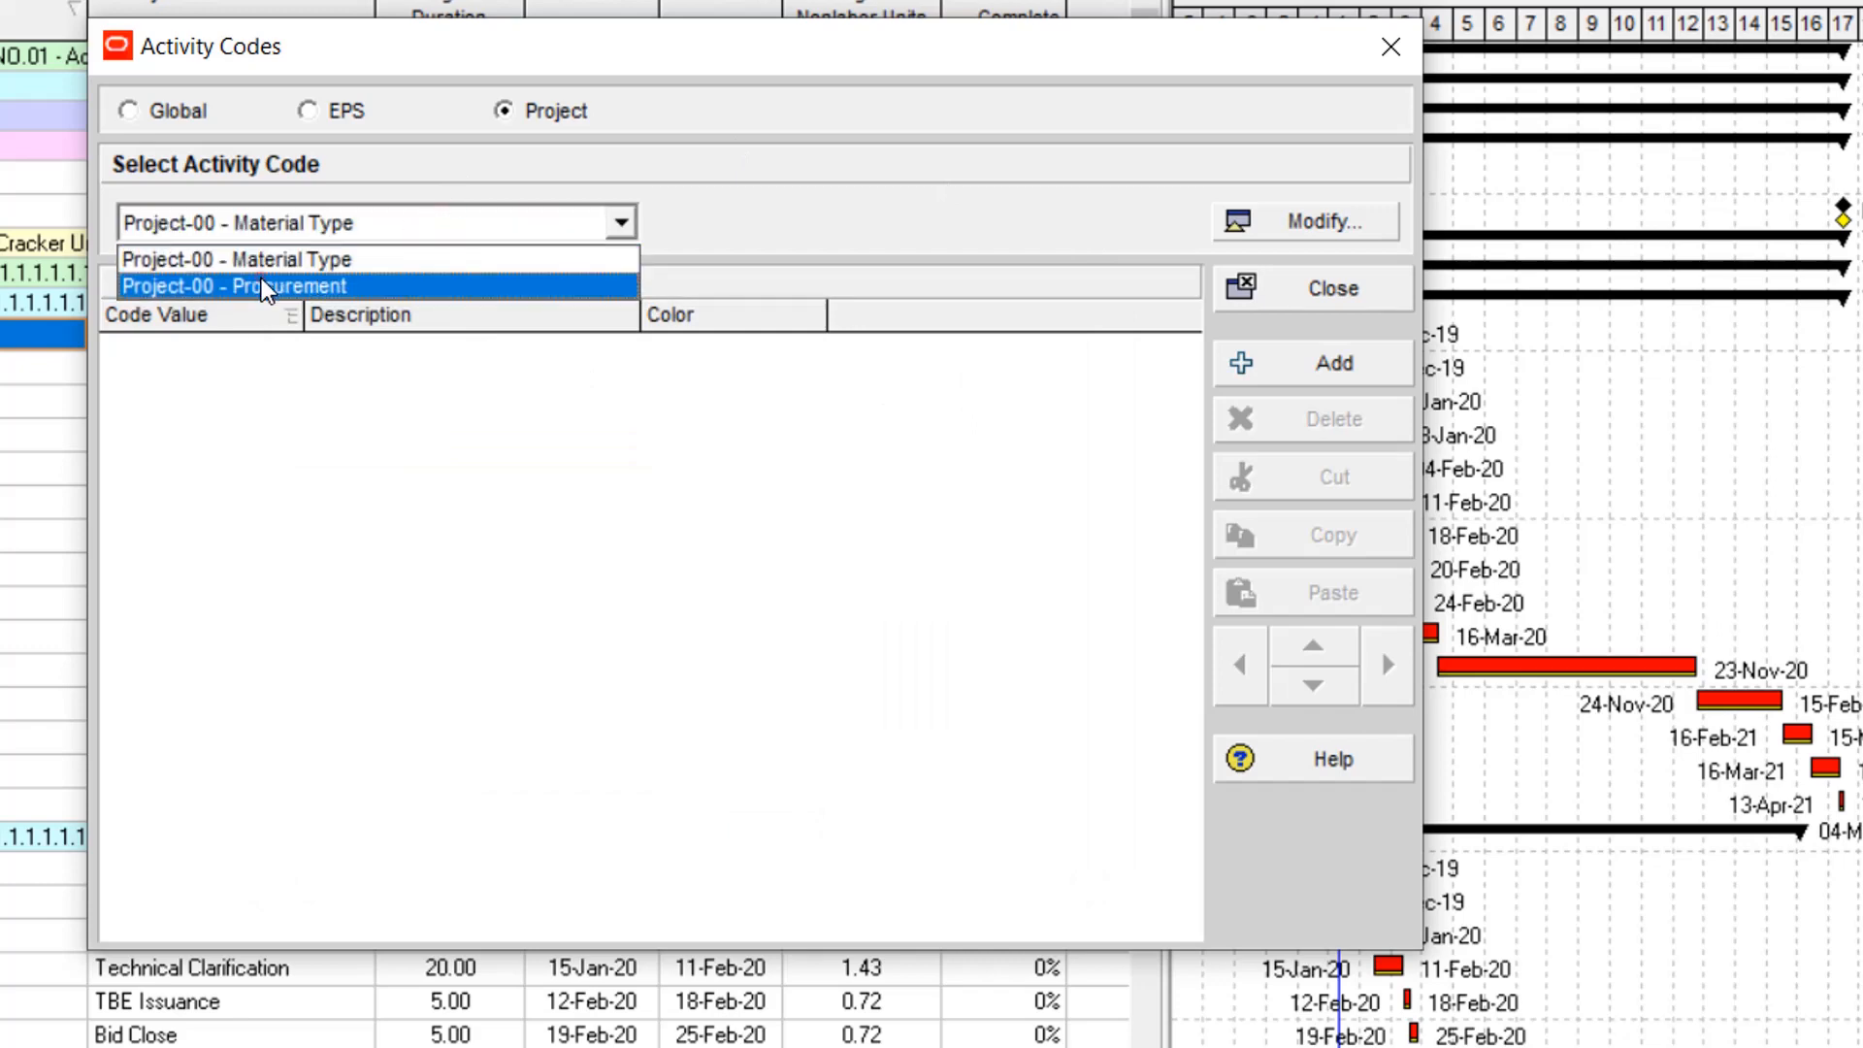
pyautogui.click(262, 286)
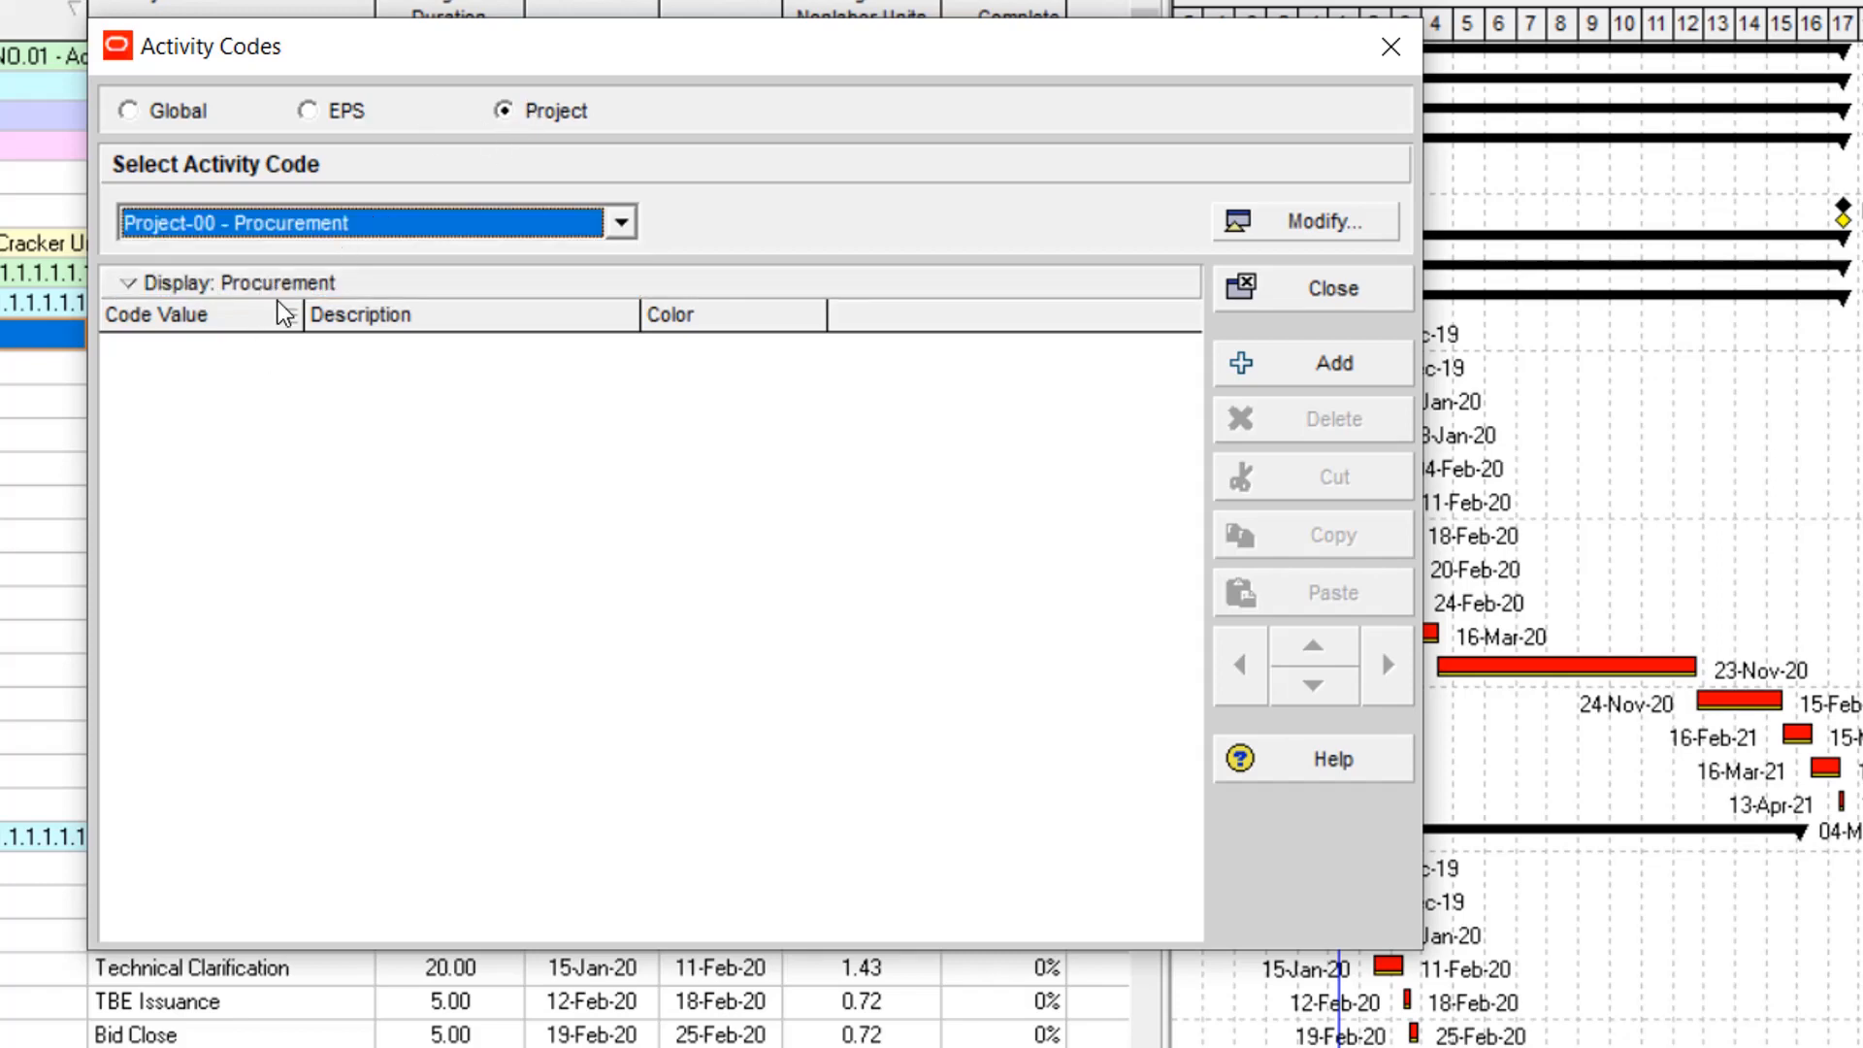
pyautogui.click(237, 380)
pyautogui.click(1298, 361)
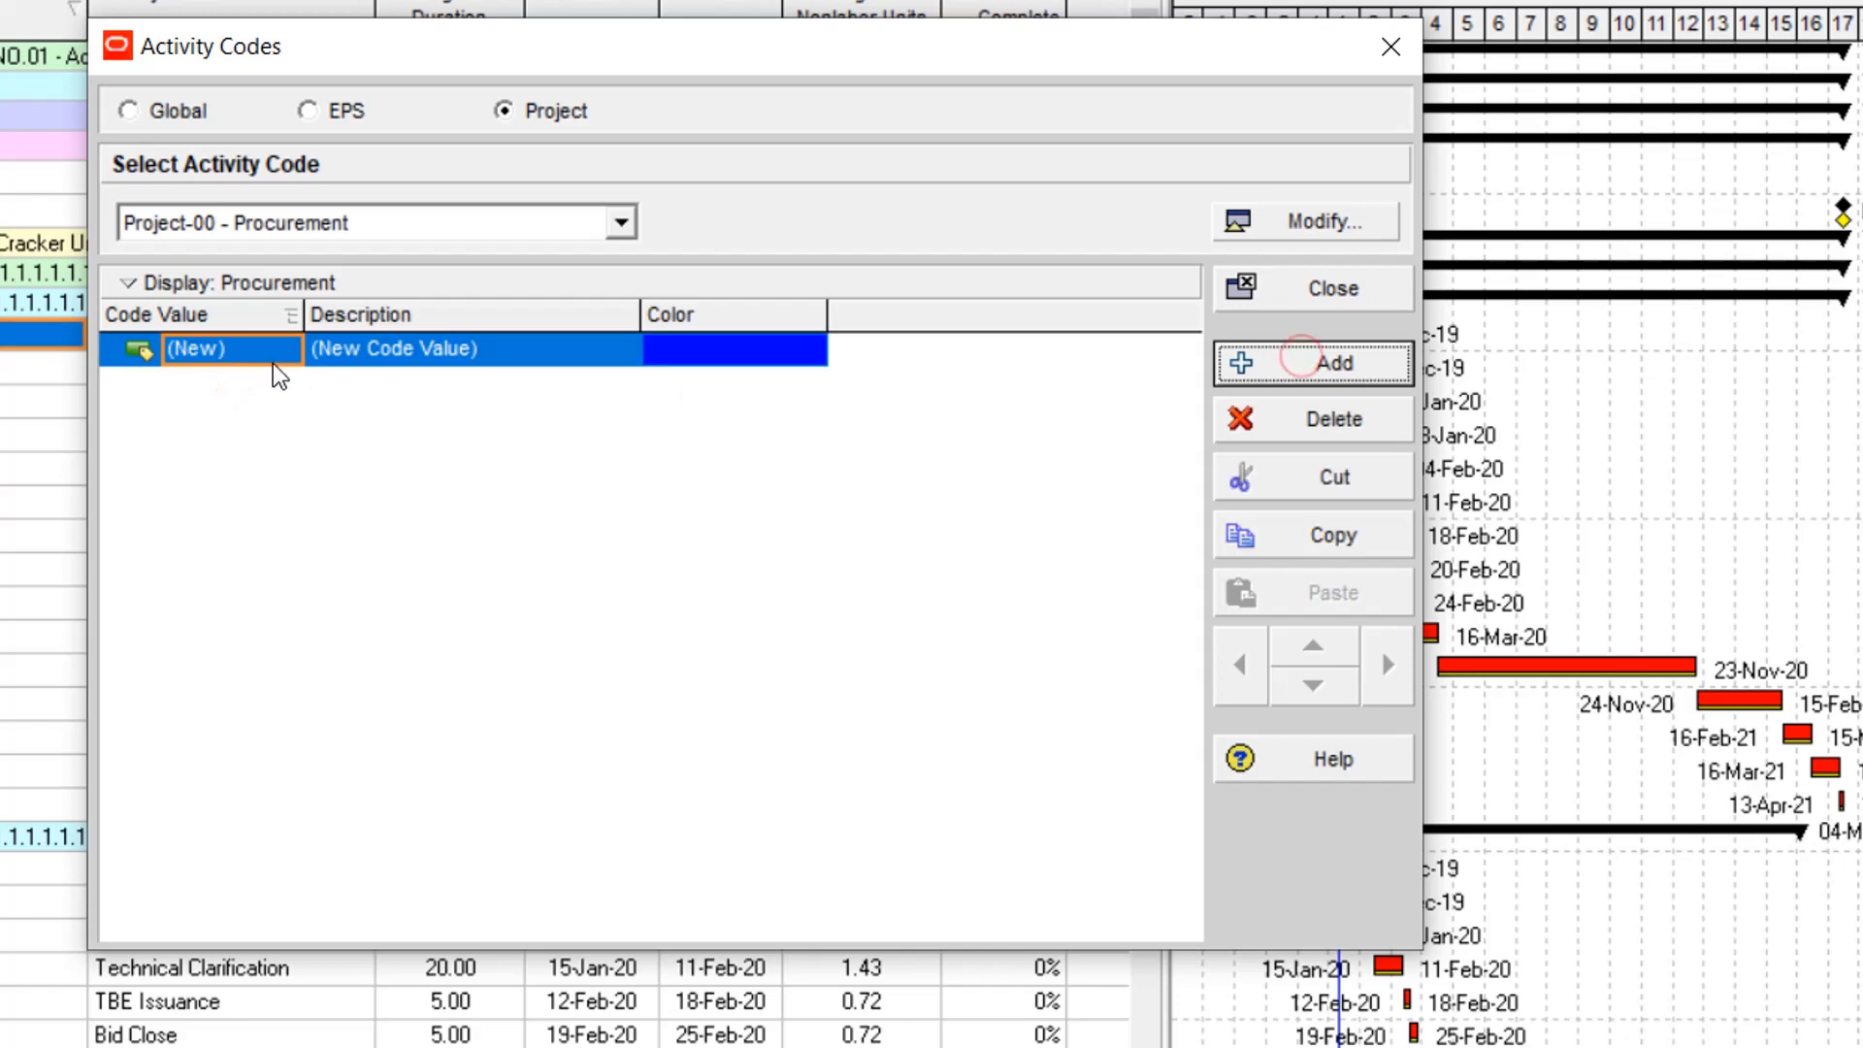
pyautogui.click(244, 350)
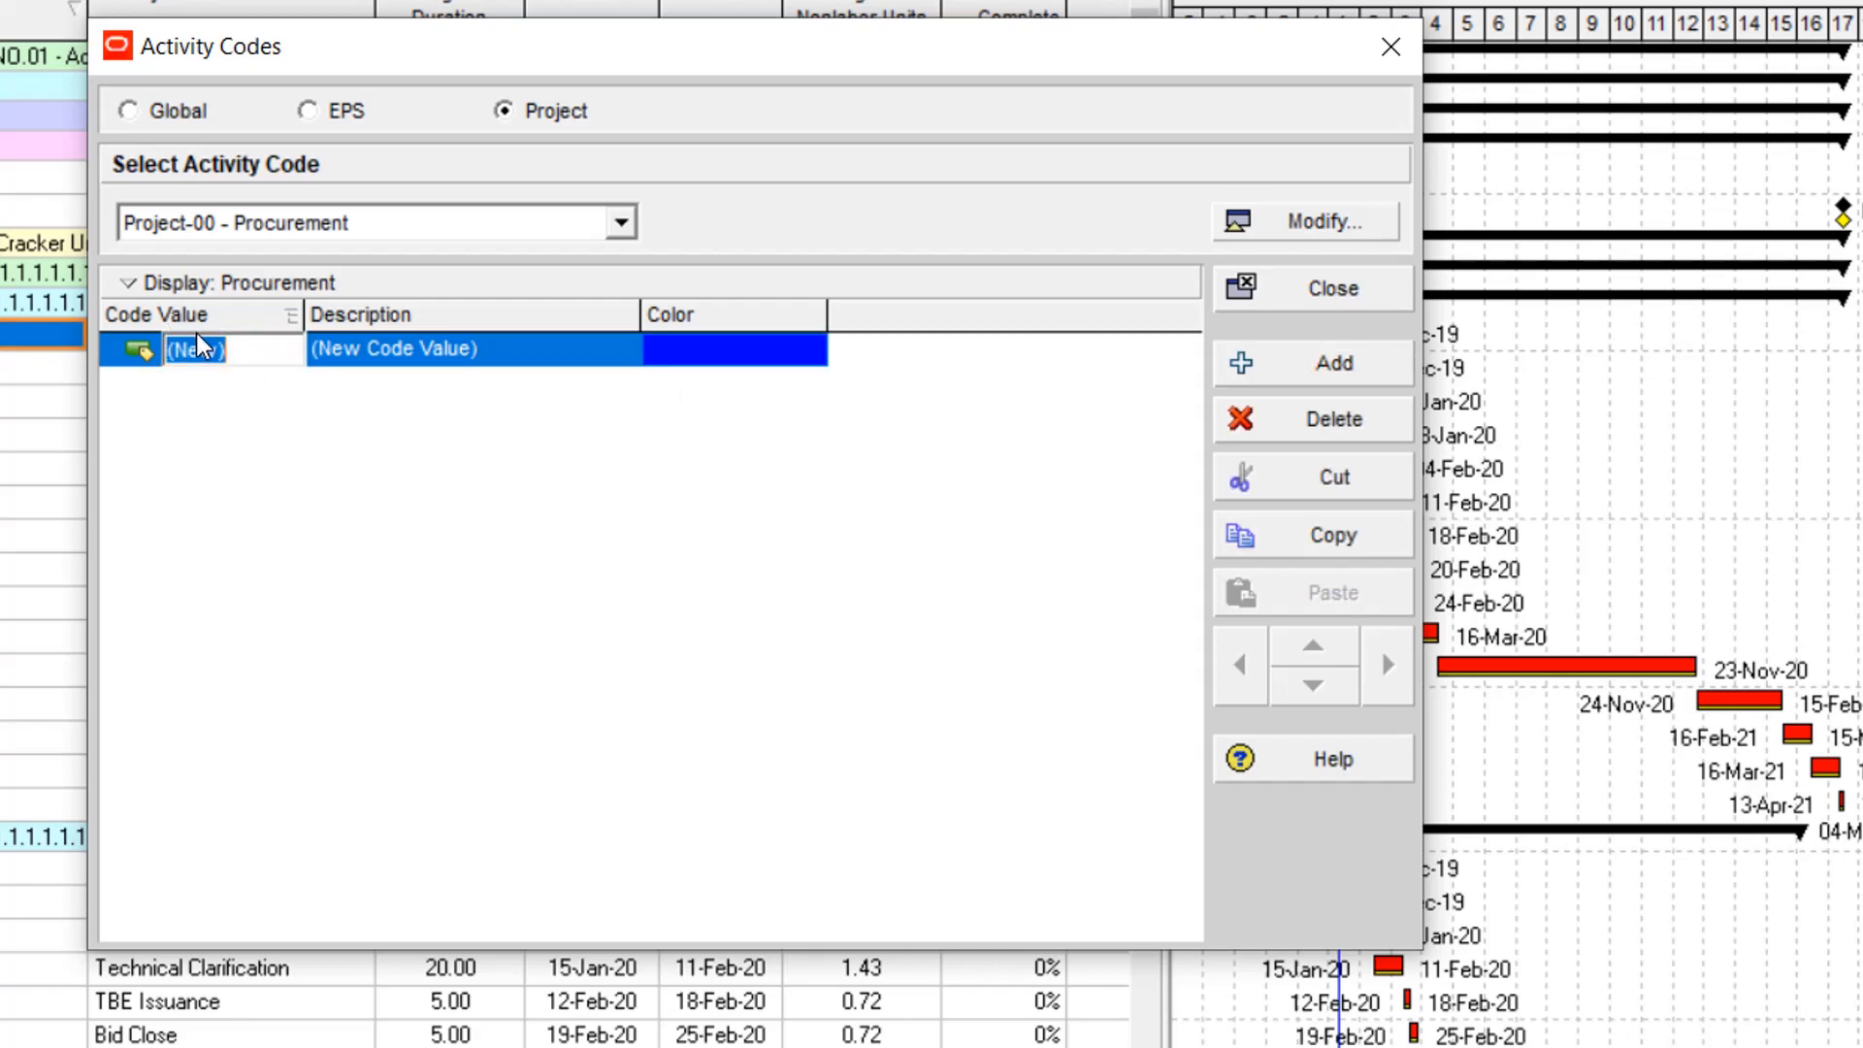
pyautogui.write('PRO')
pyautogui.click(552, 359)
pyautogui.click(553, 358)
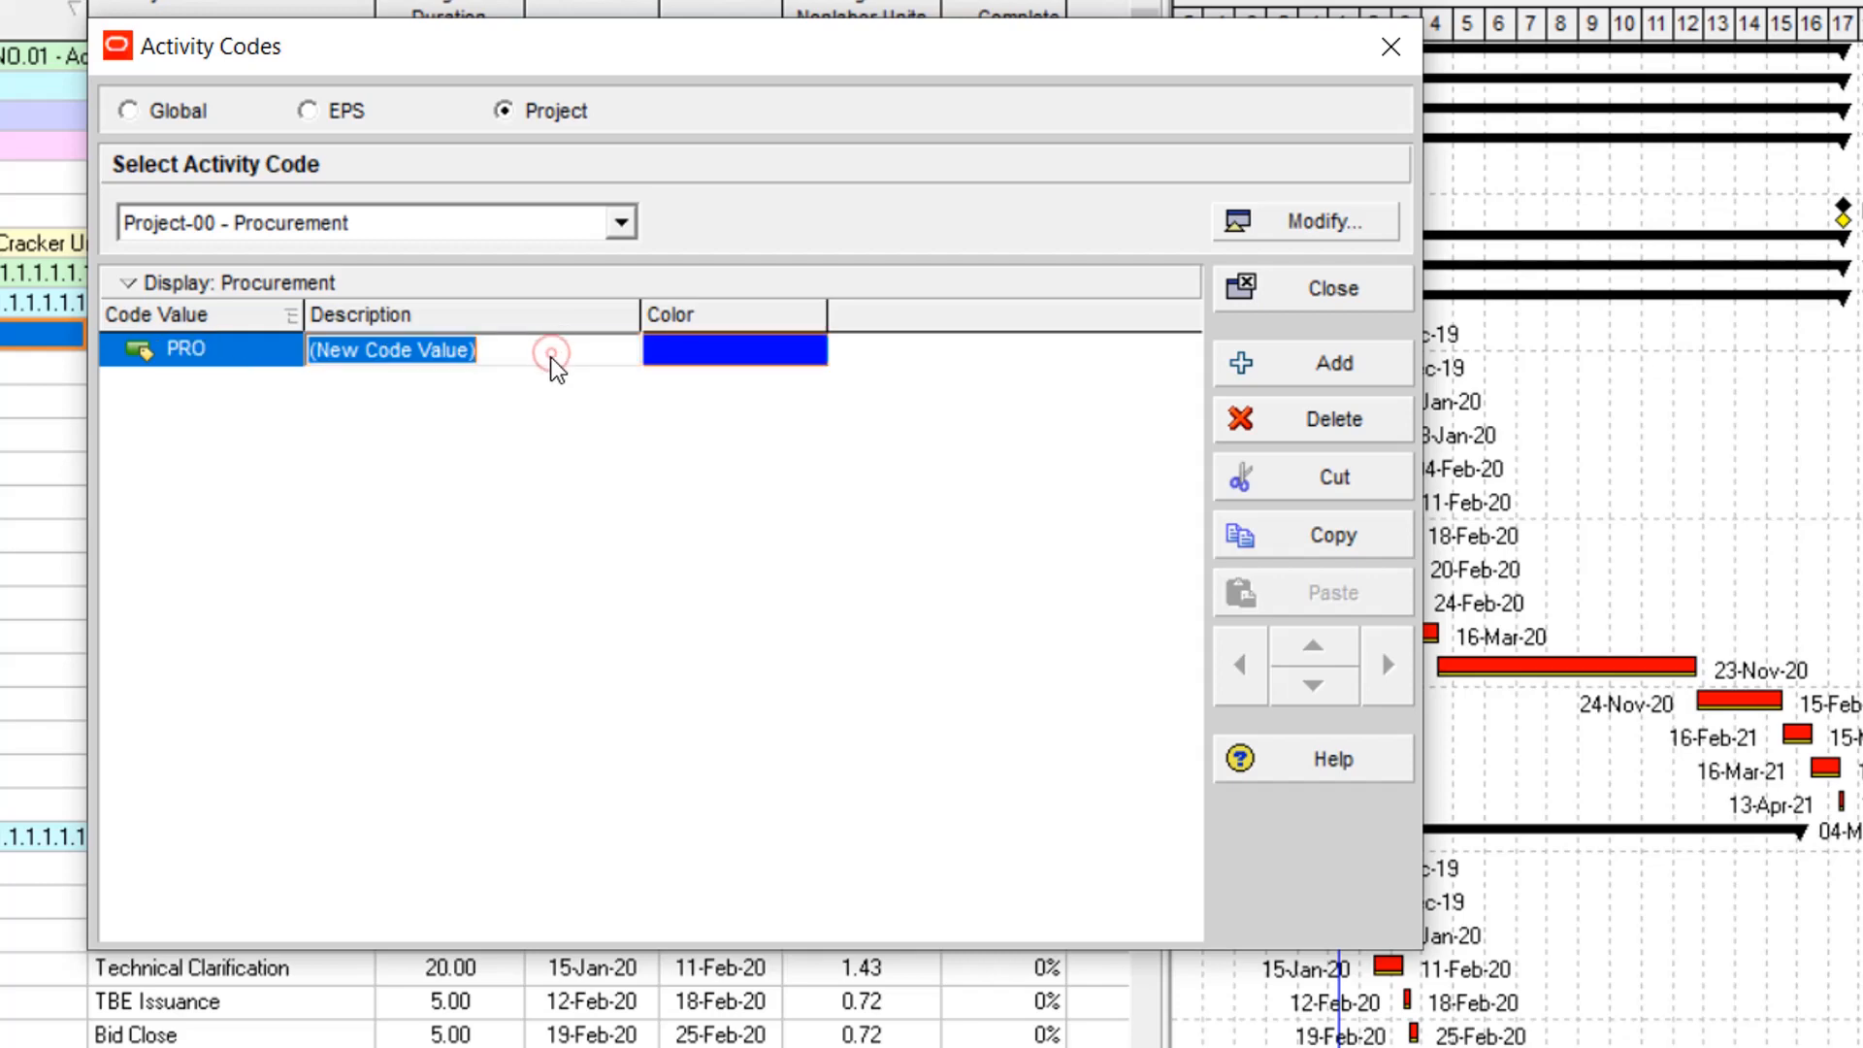
pyautogui.write('Procu')
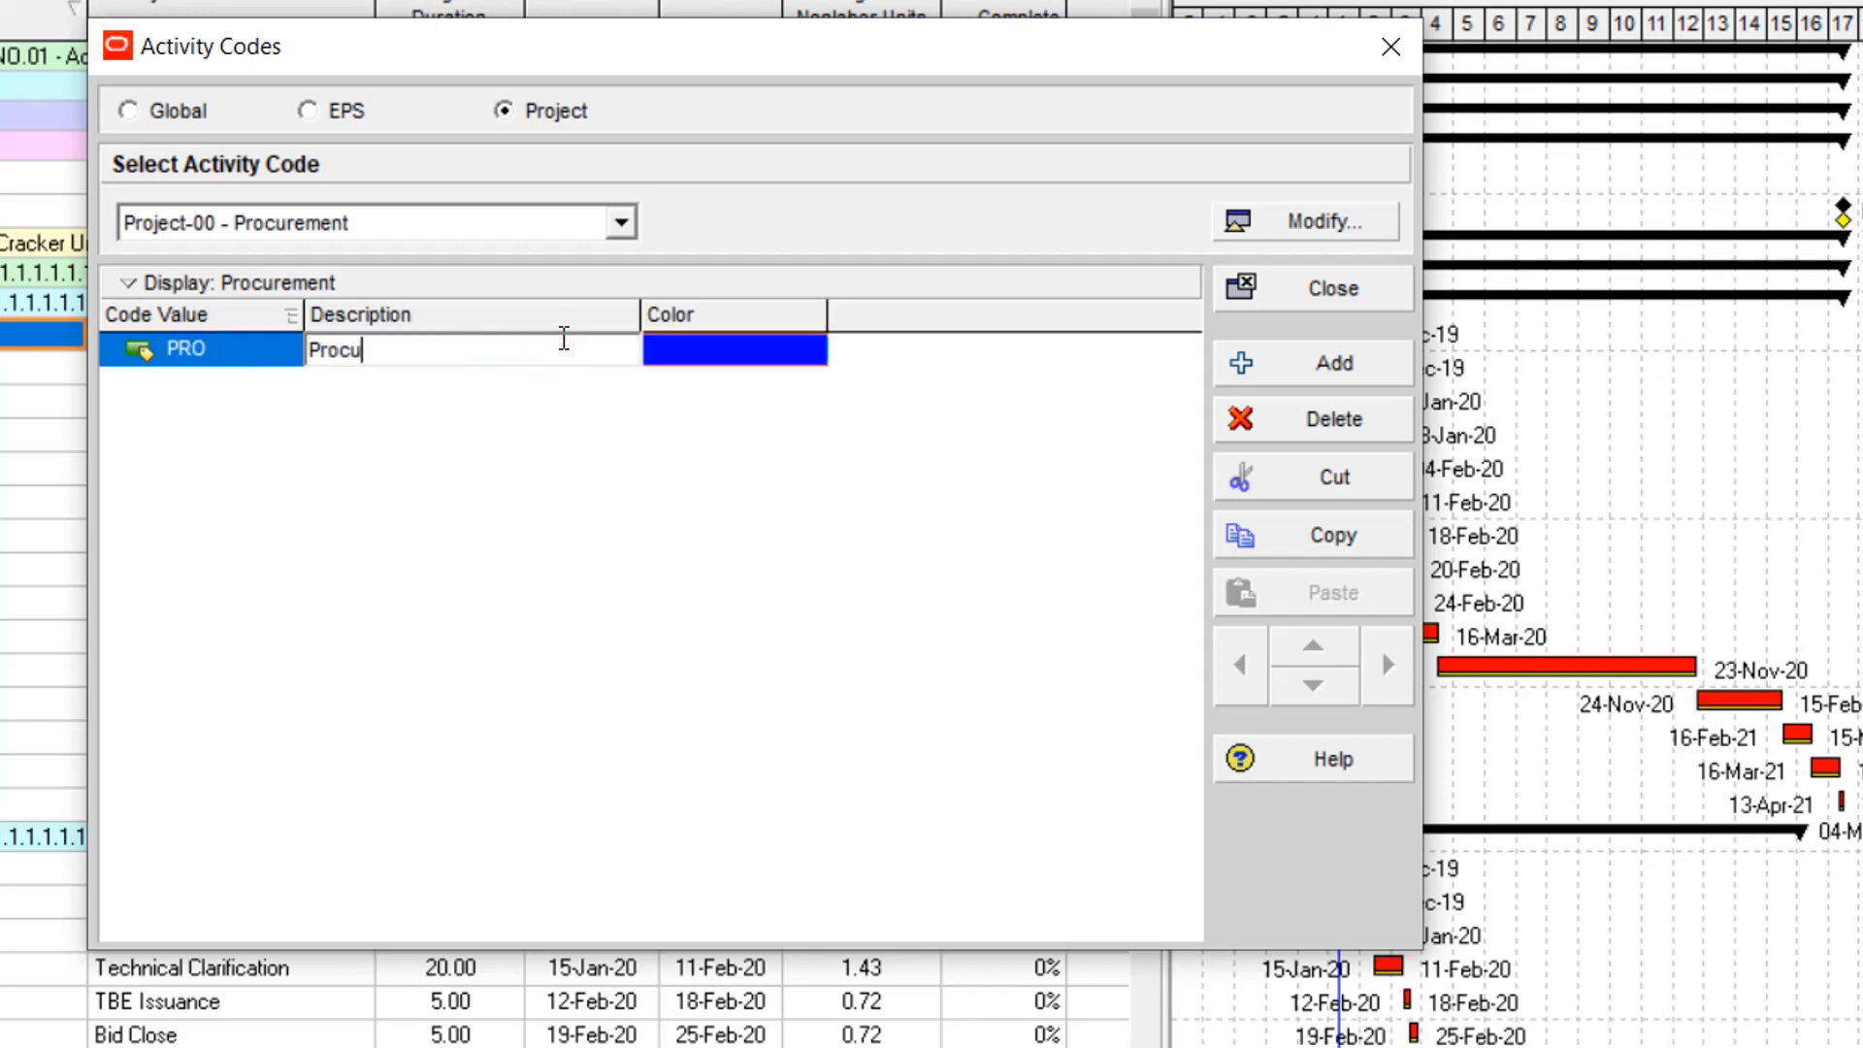
pyautogui.write('rement')
pyautogui.press('Return')
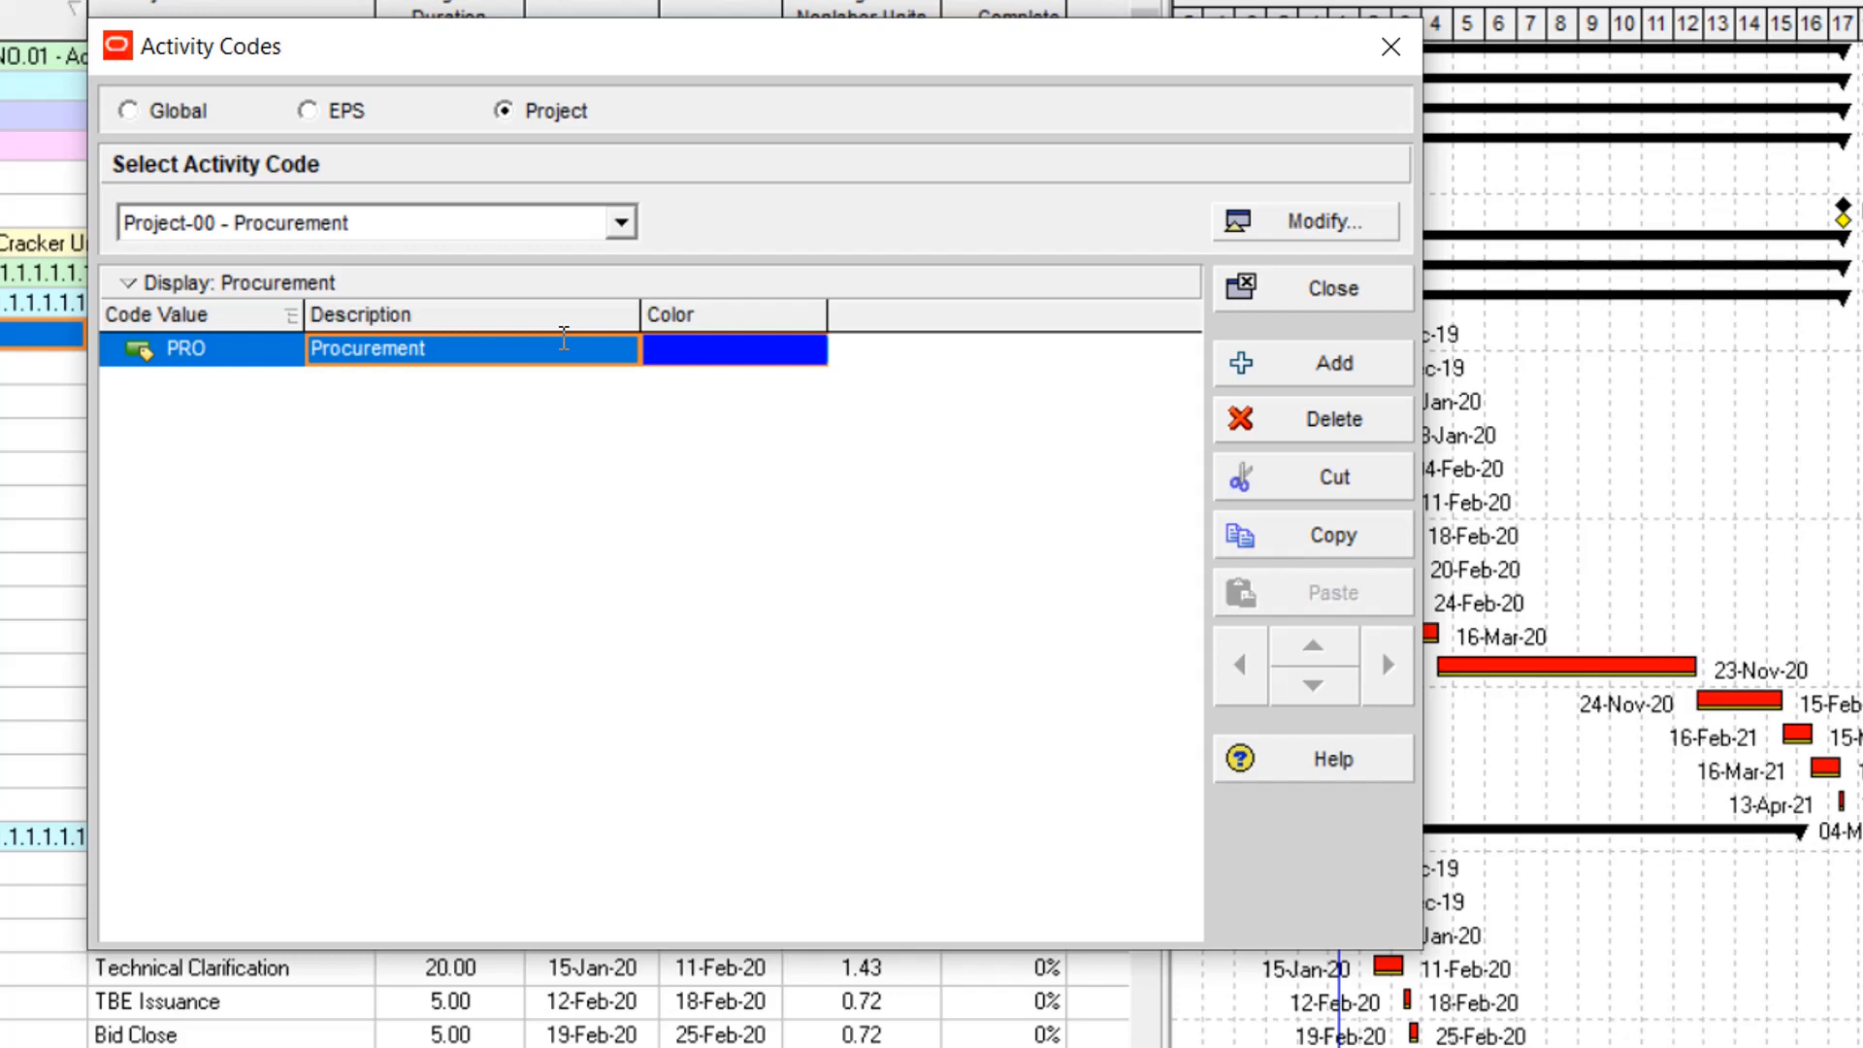
# Step: Add the code value FUR with the description Furnace to the Material Type activity code
pyautogui.click(620, 223)
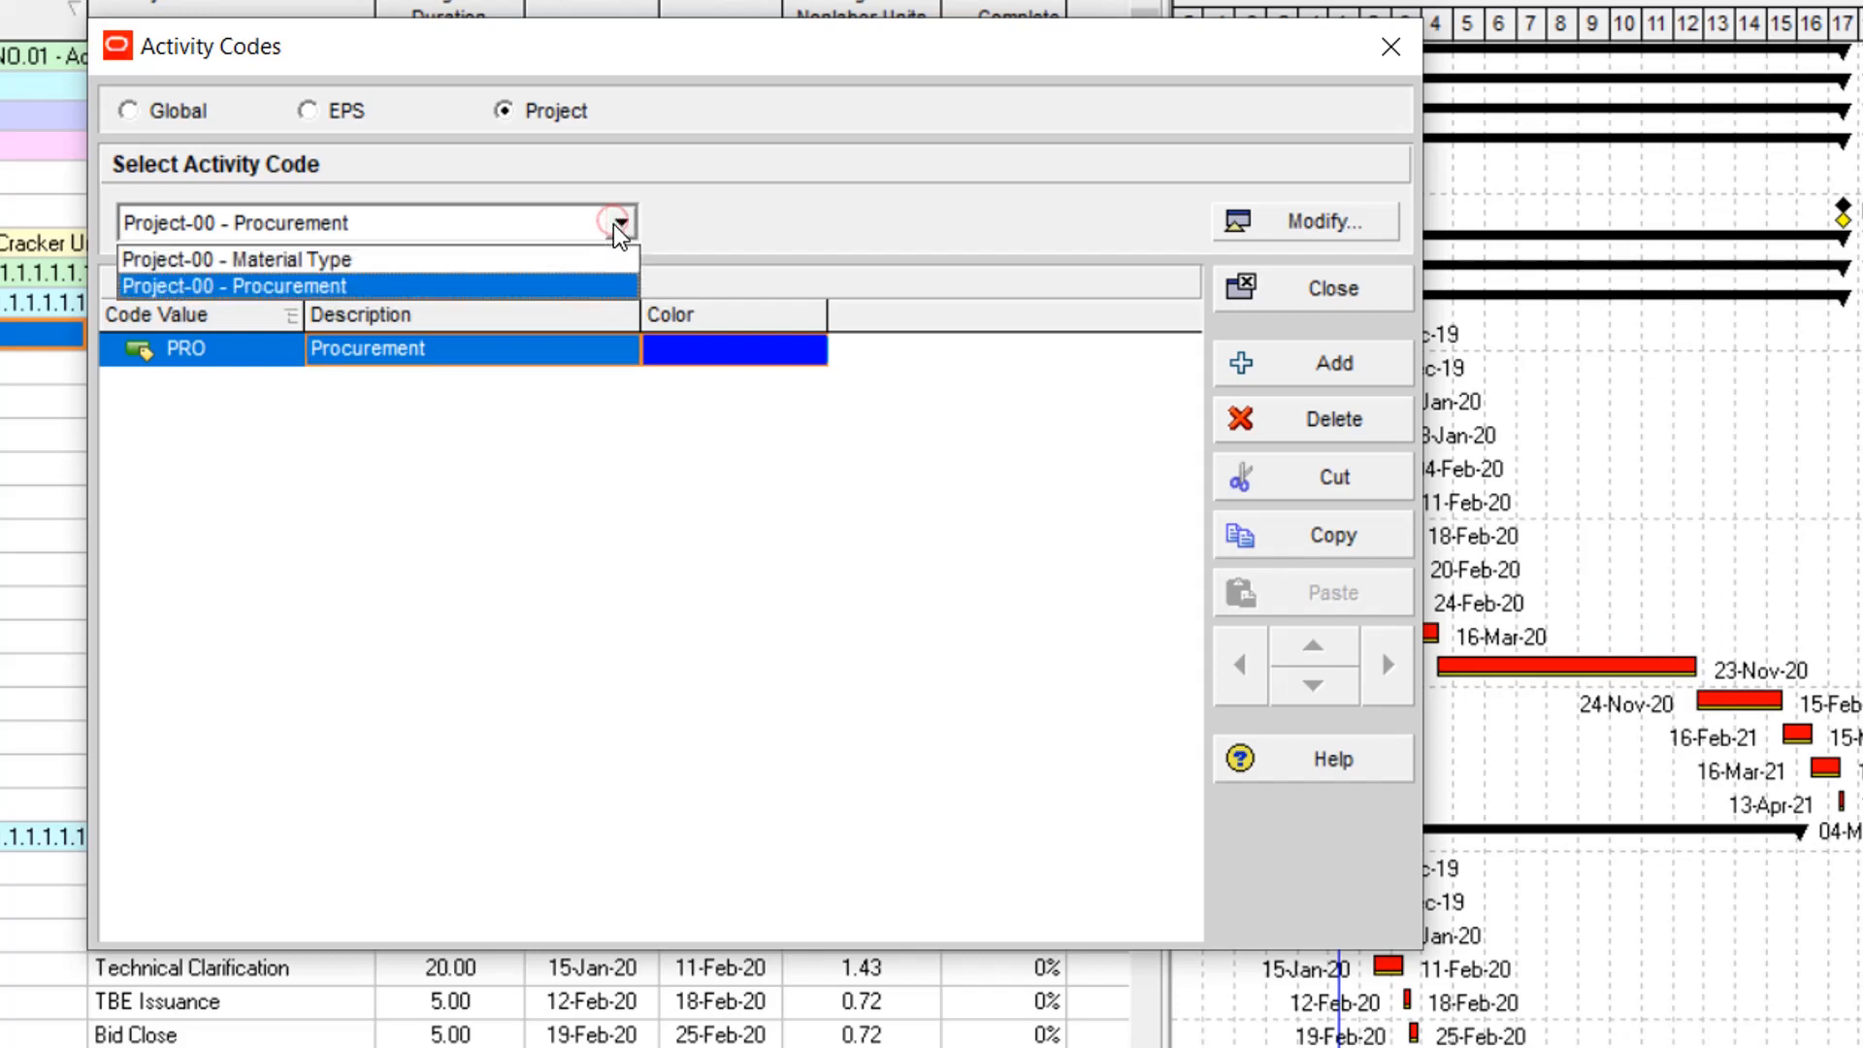
pyautogui.click(577, 259)
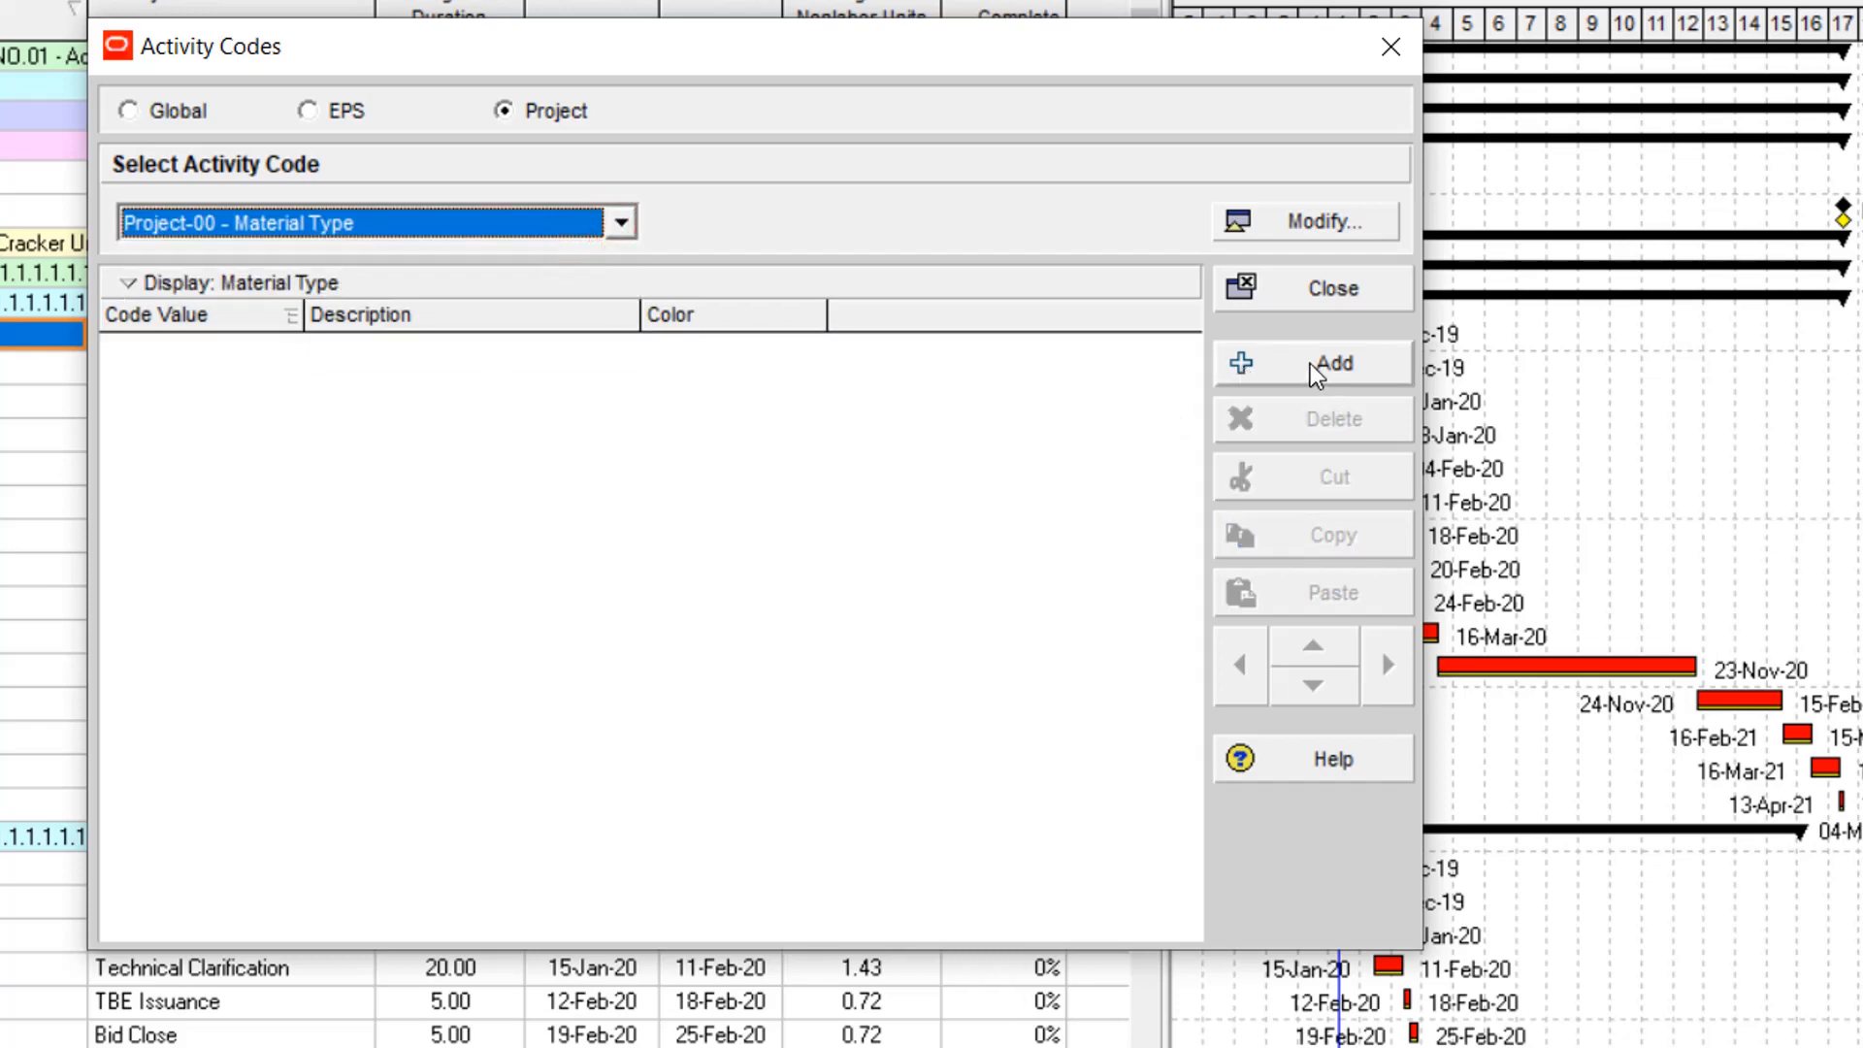
pyautogui.moveTo(615, 59); pyautogui.dragTo(1024, 136)
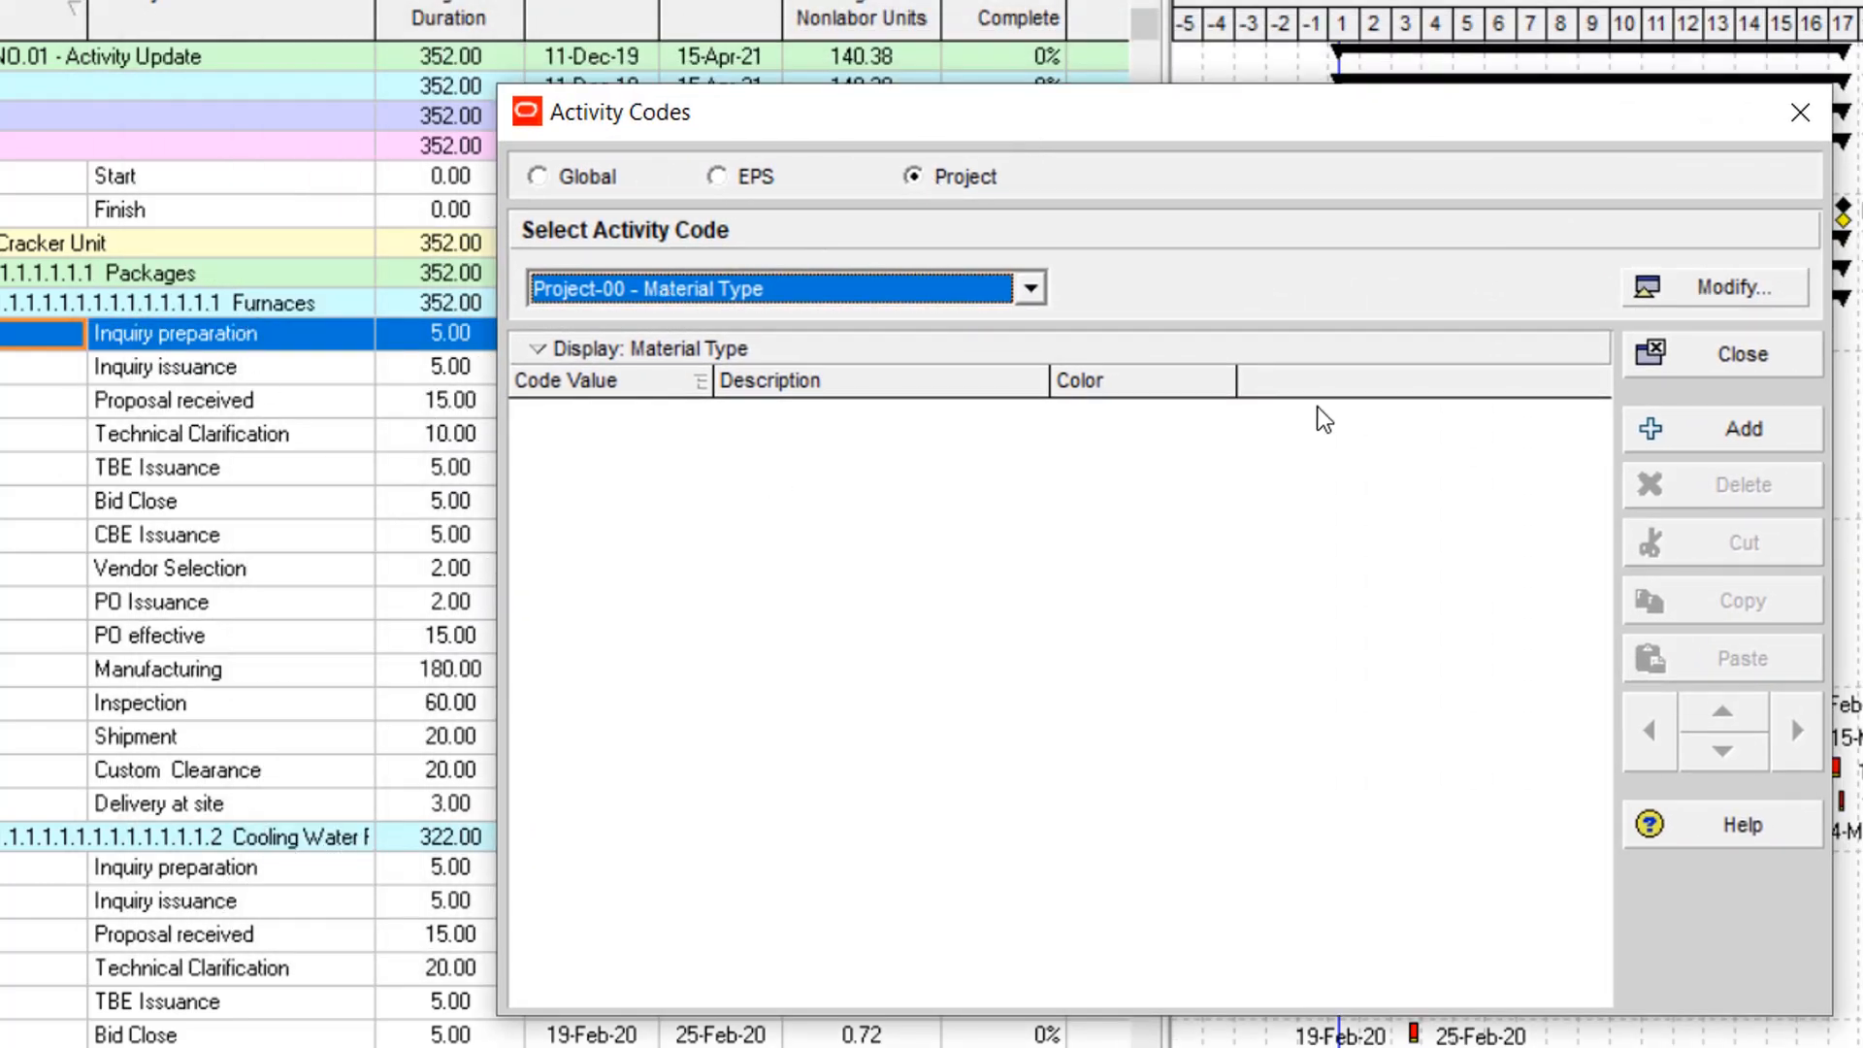
pyautogui.click(1736, 431)
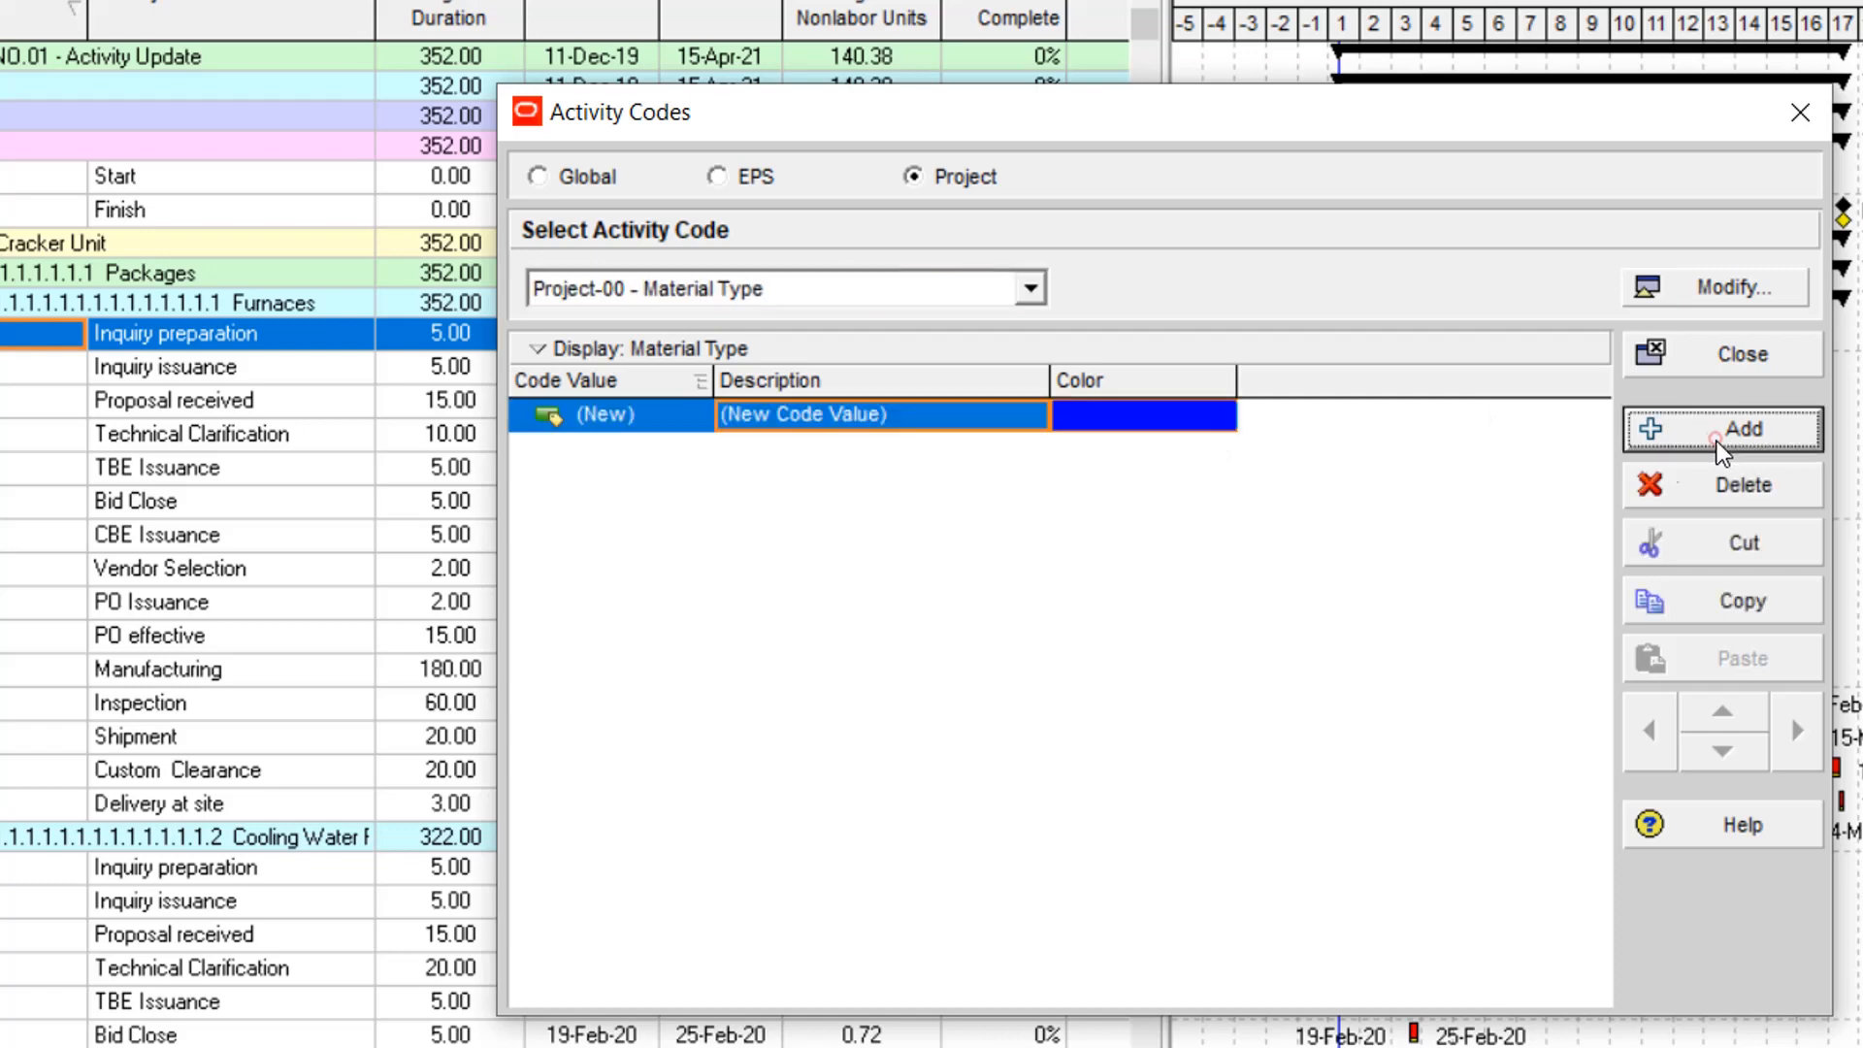
pyautogui.click(644, 425)
pyautogui.write('FU')
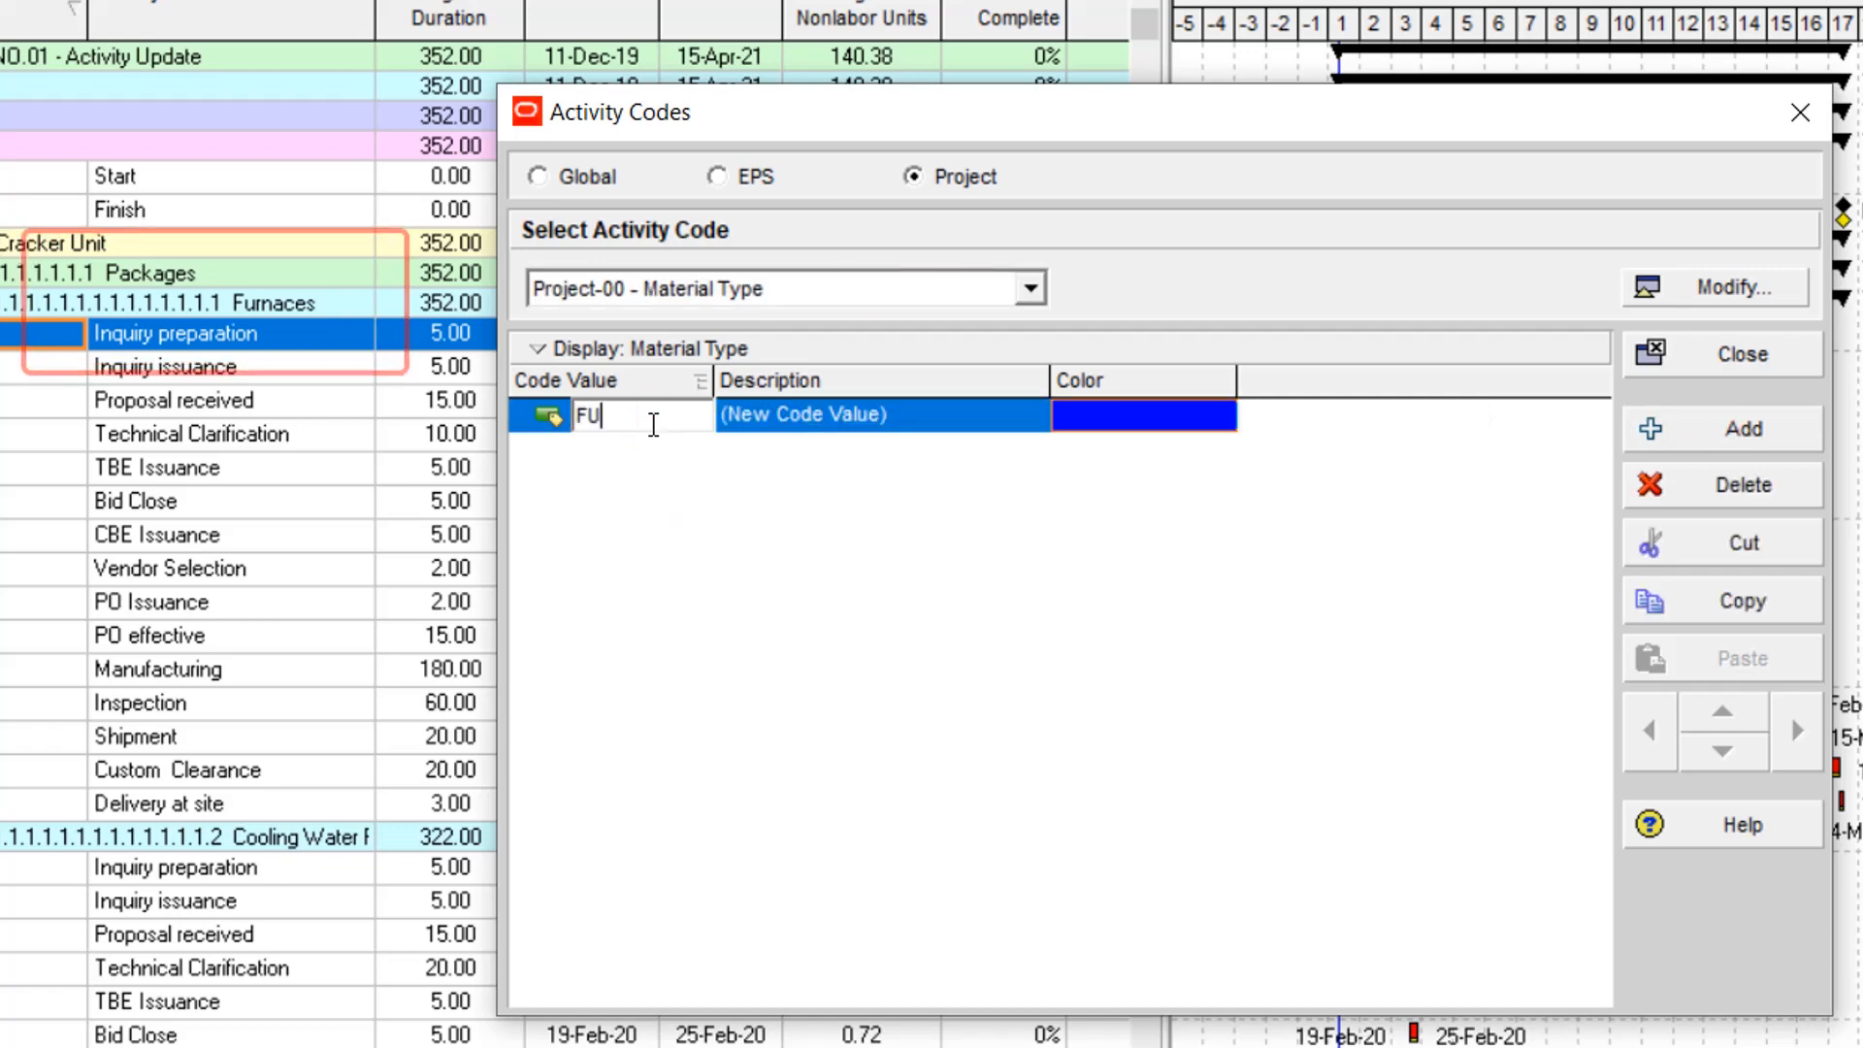
pyautogui.write('R')
pyautogui.press('Tab')
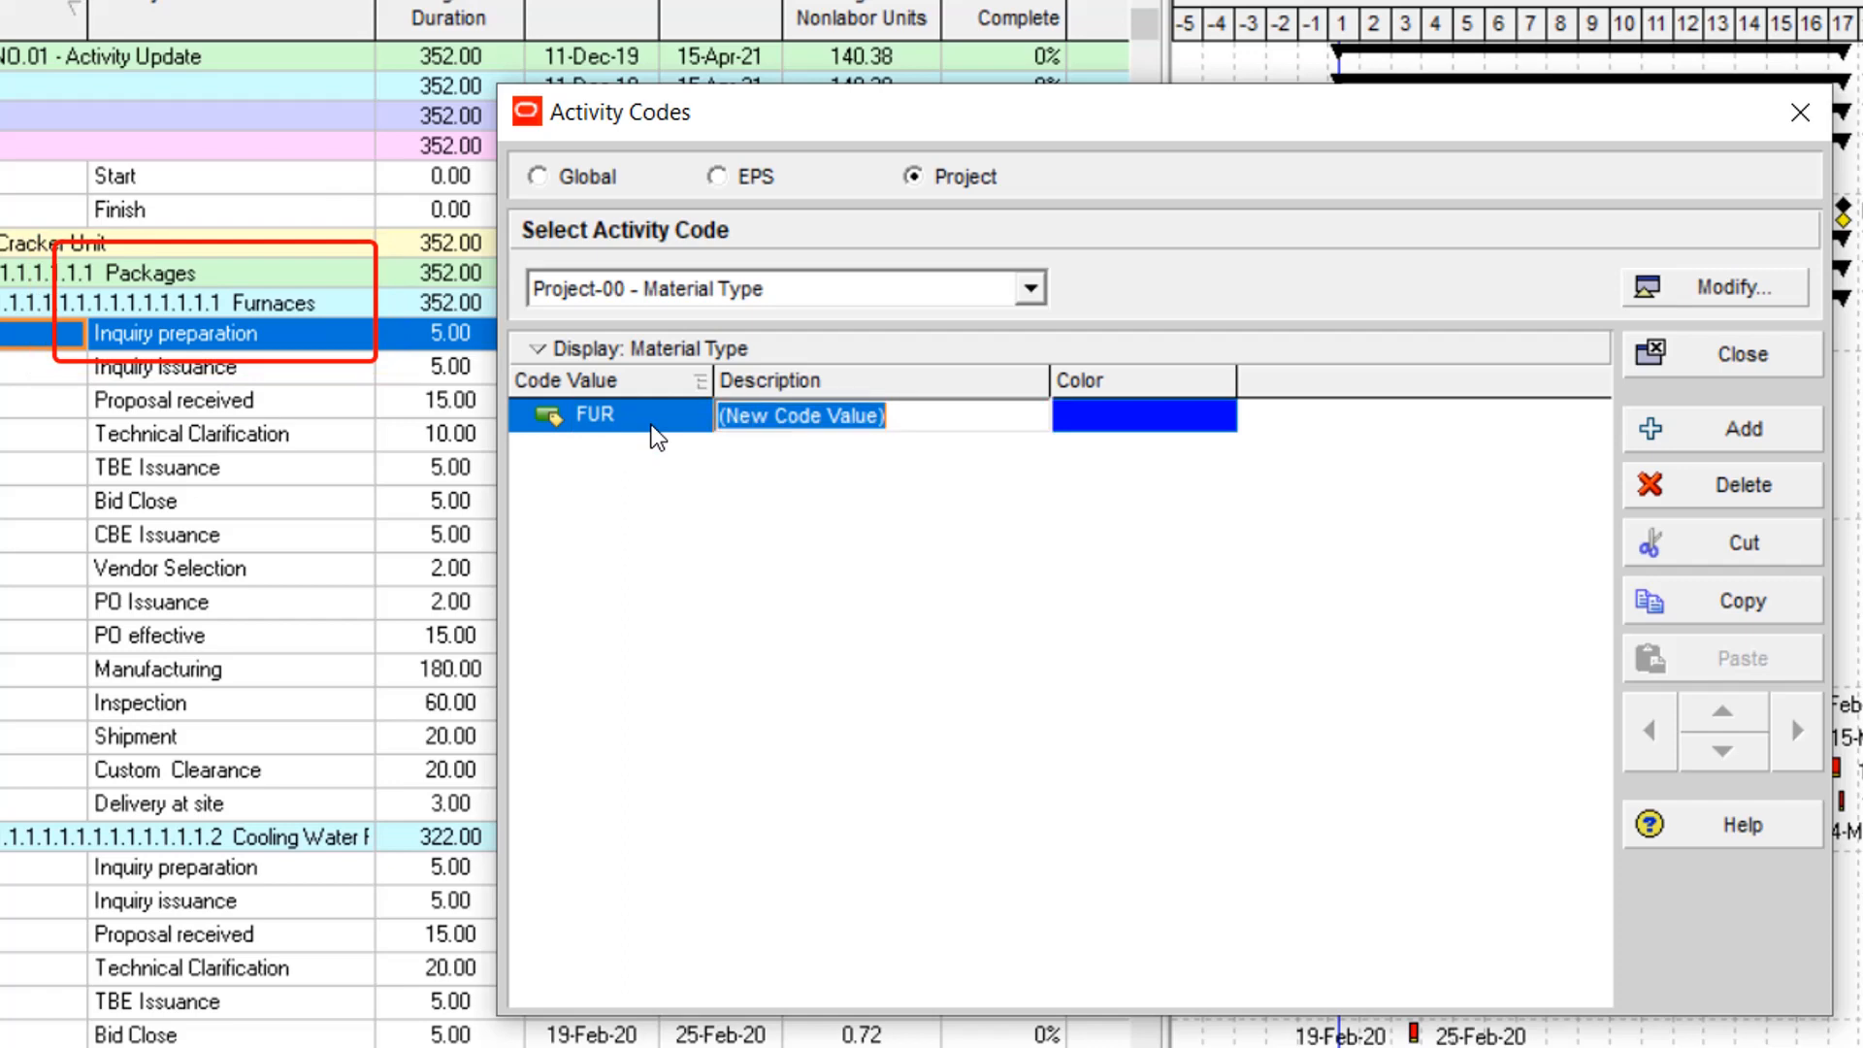
pyautogui.write('Furna')
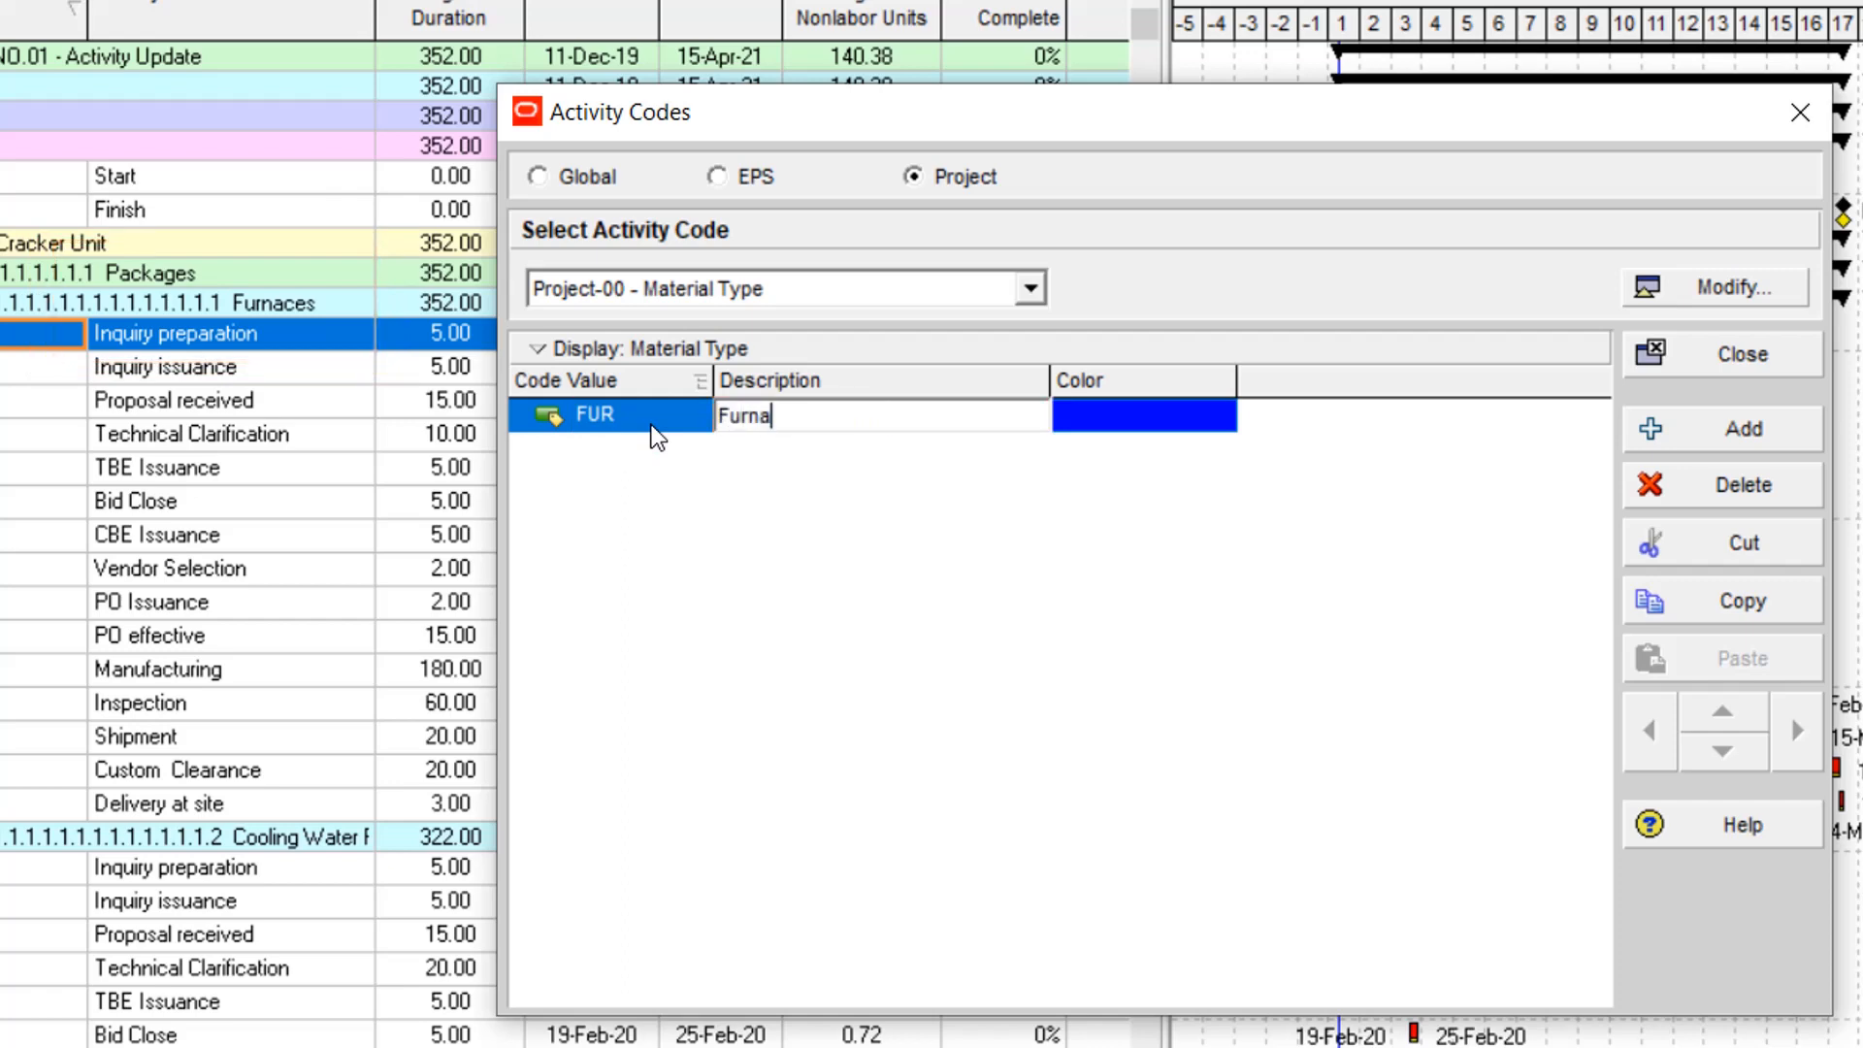
pyautogui.write('ce')
pyautogui.press('Return')
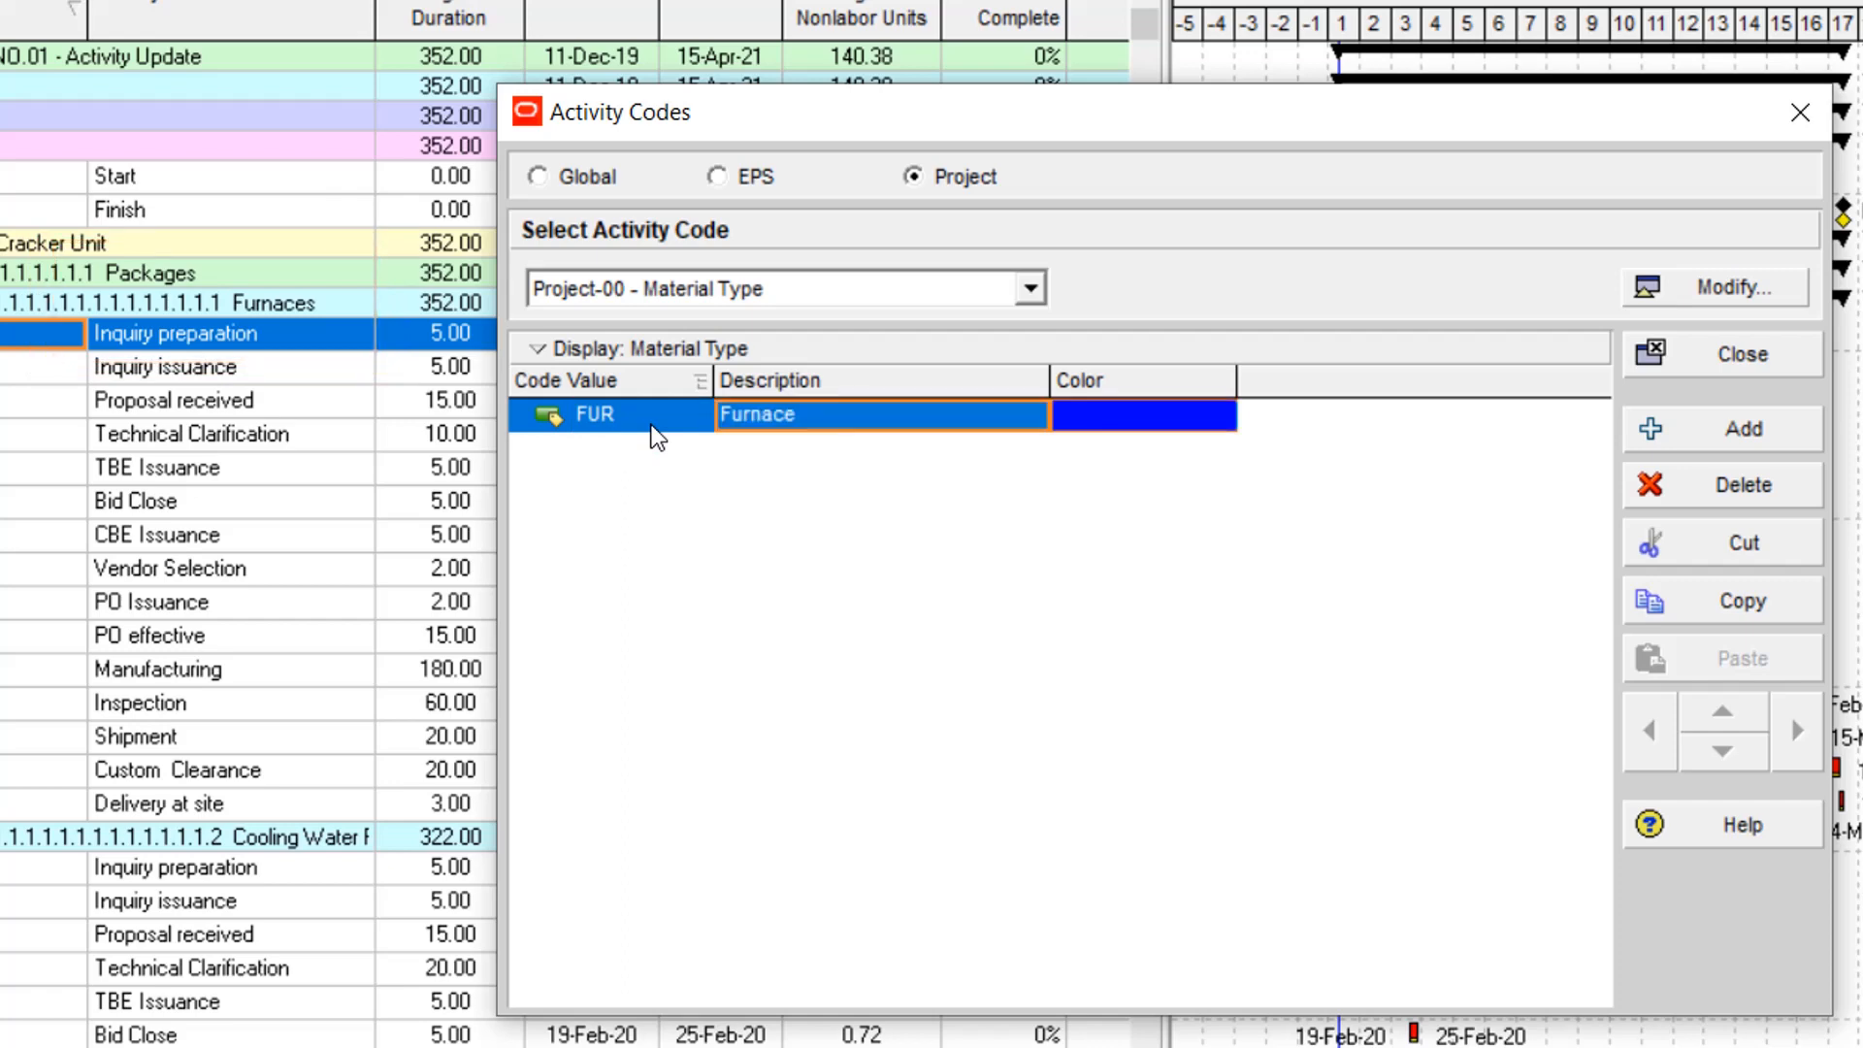
# Step: Add the code value COL with the description Cooling Water to the Material Type activity code and close the activity codes
pyautogui.click(1717, 449)
pyautogui.click(641, 449)
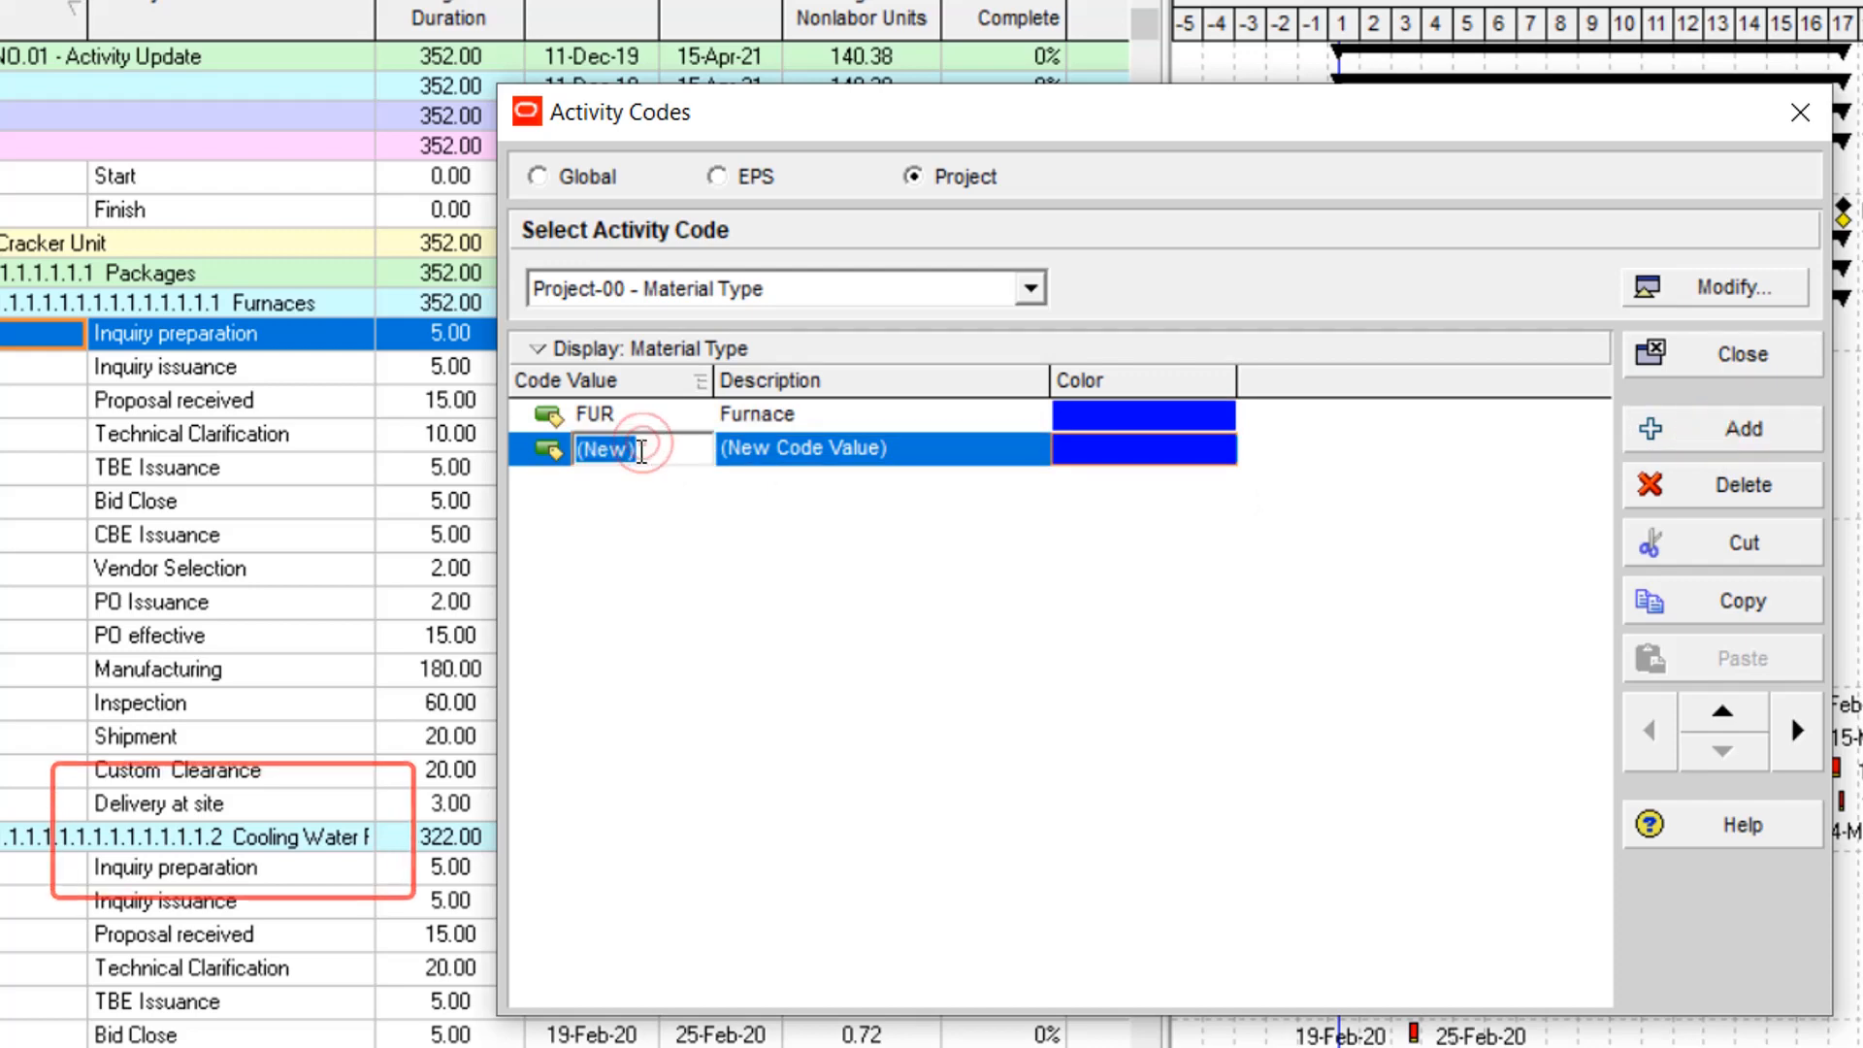
pyautogui.write('COL')
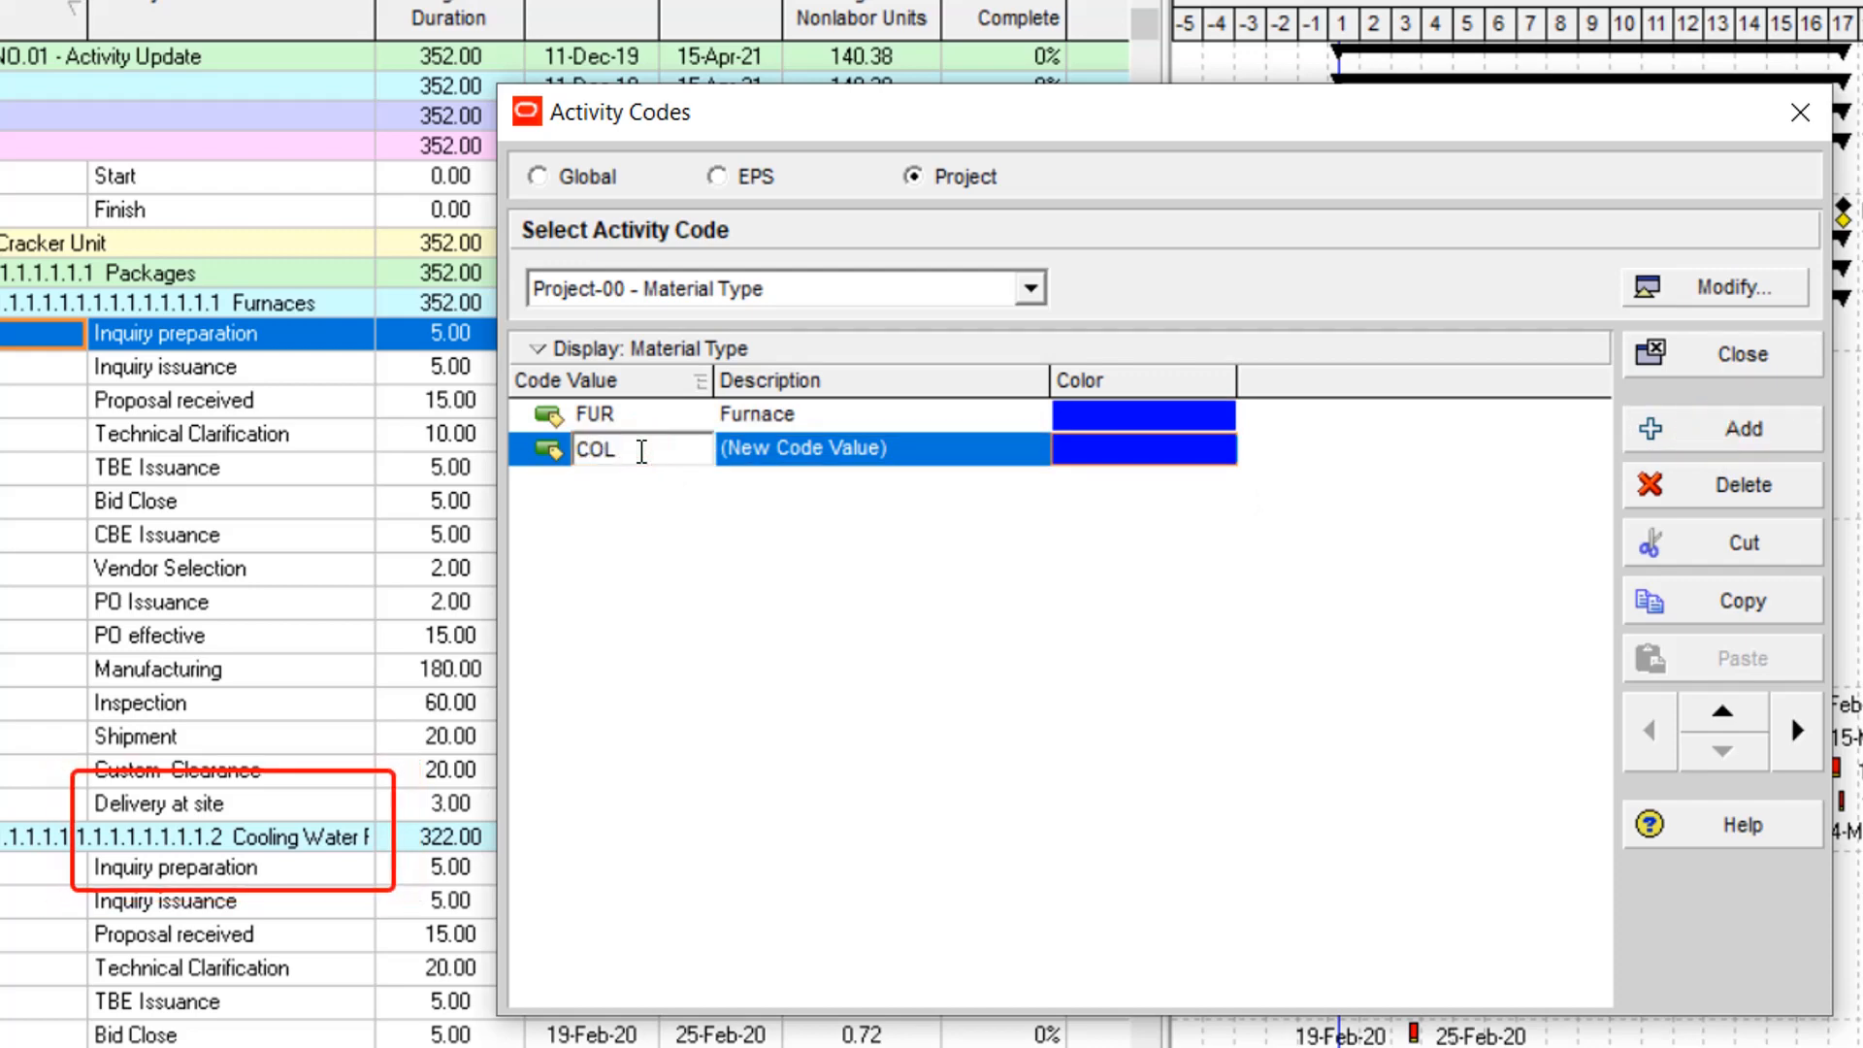
pyautogui.press('Tab')
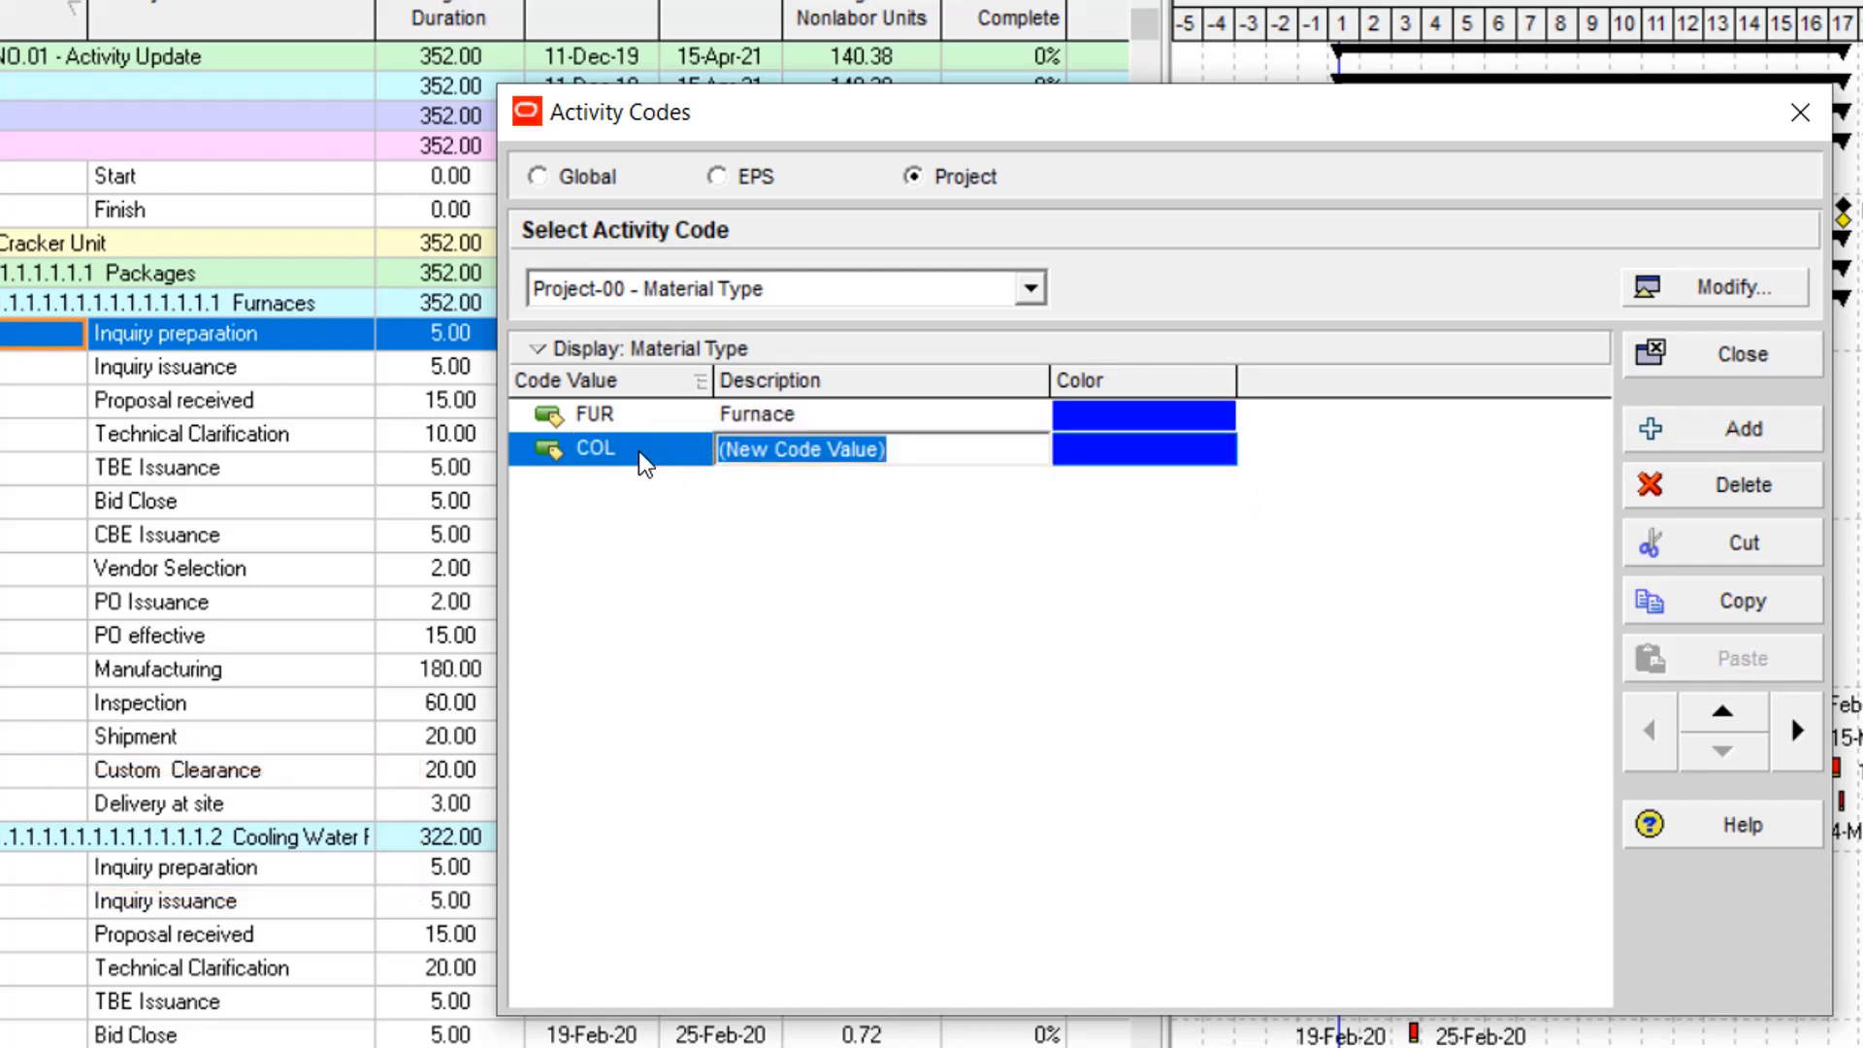
pyautogui.write('Cooling')
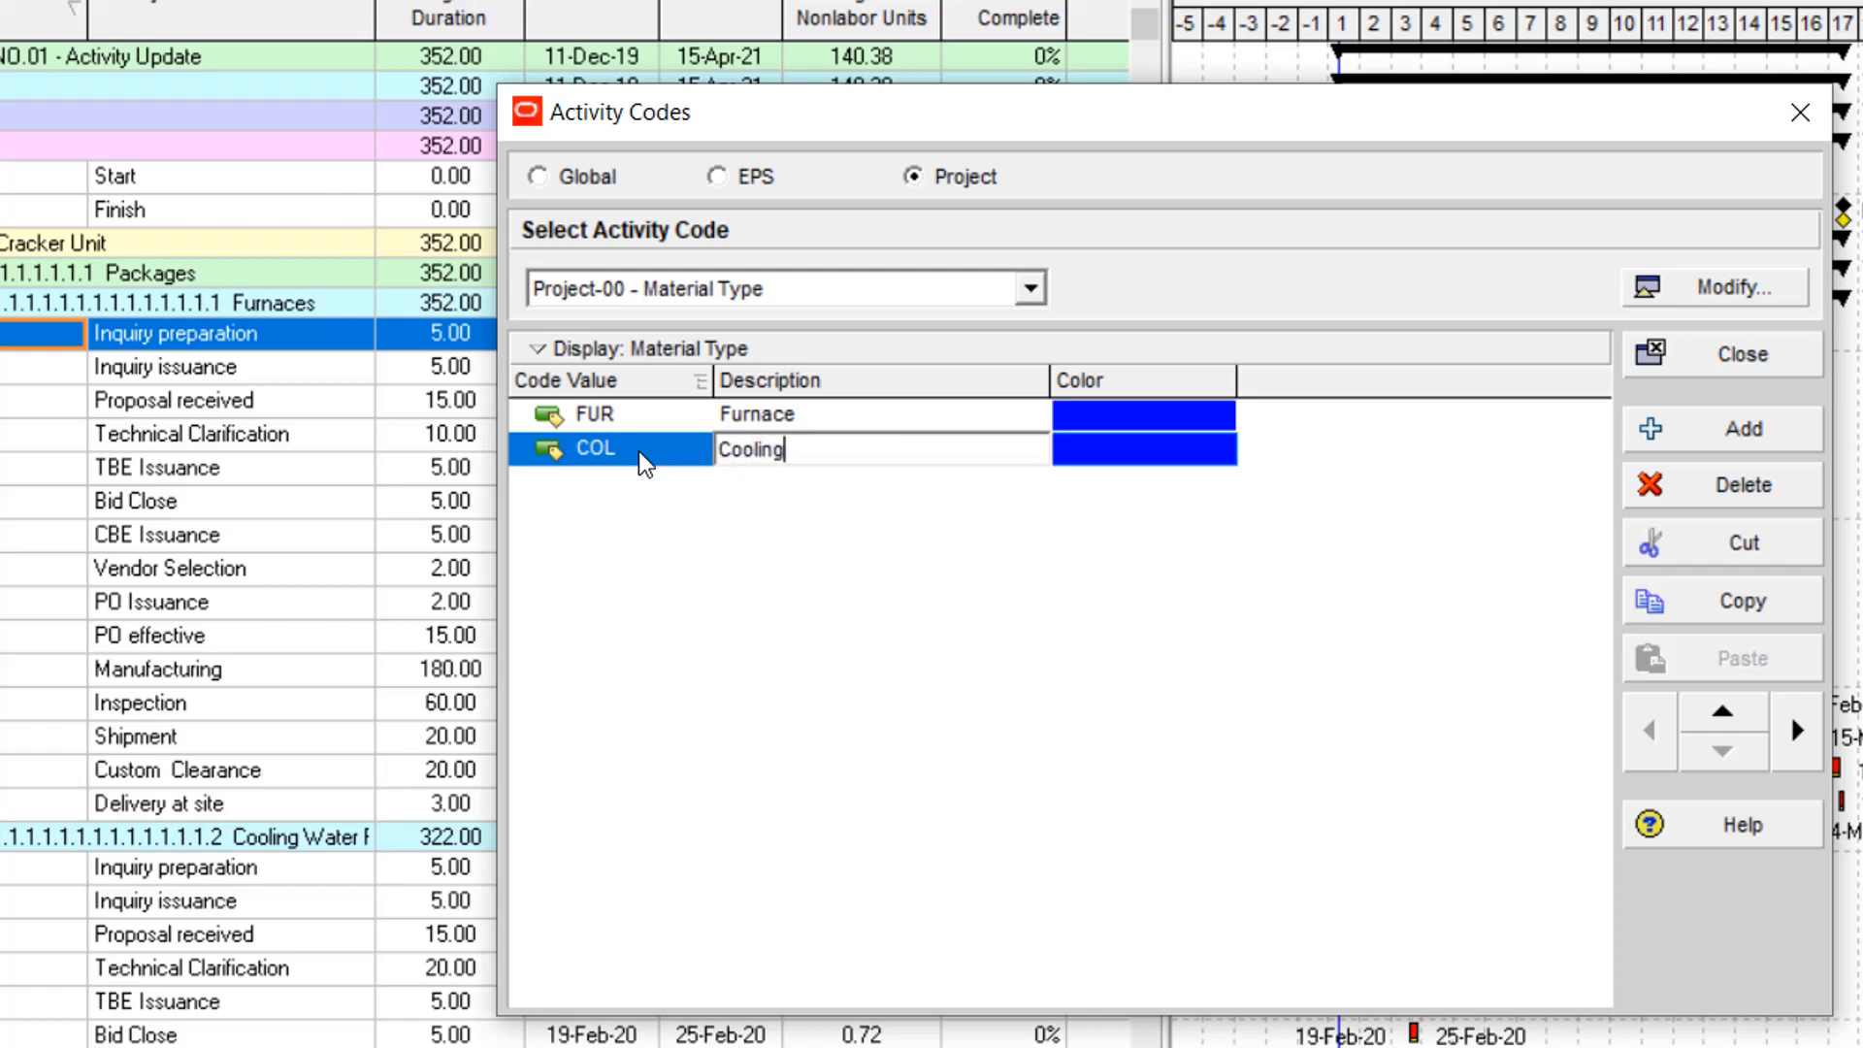
pyautogui.write(' Water')
pyautogui.press('Return')
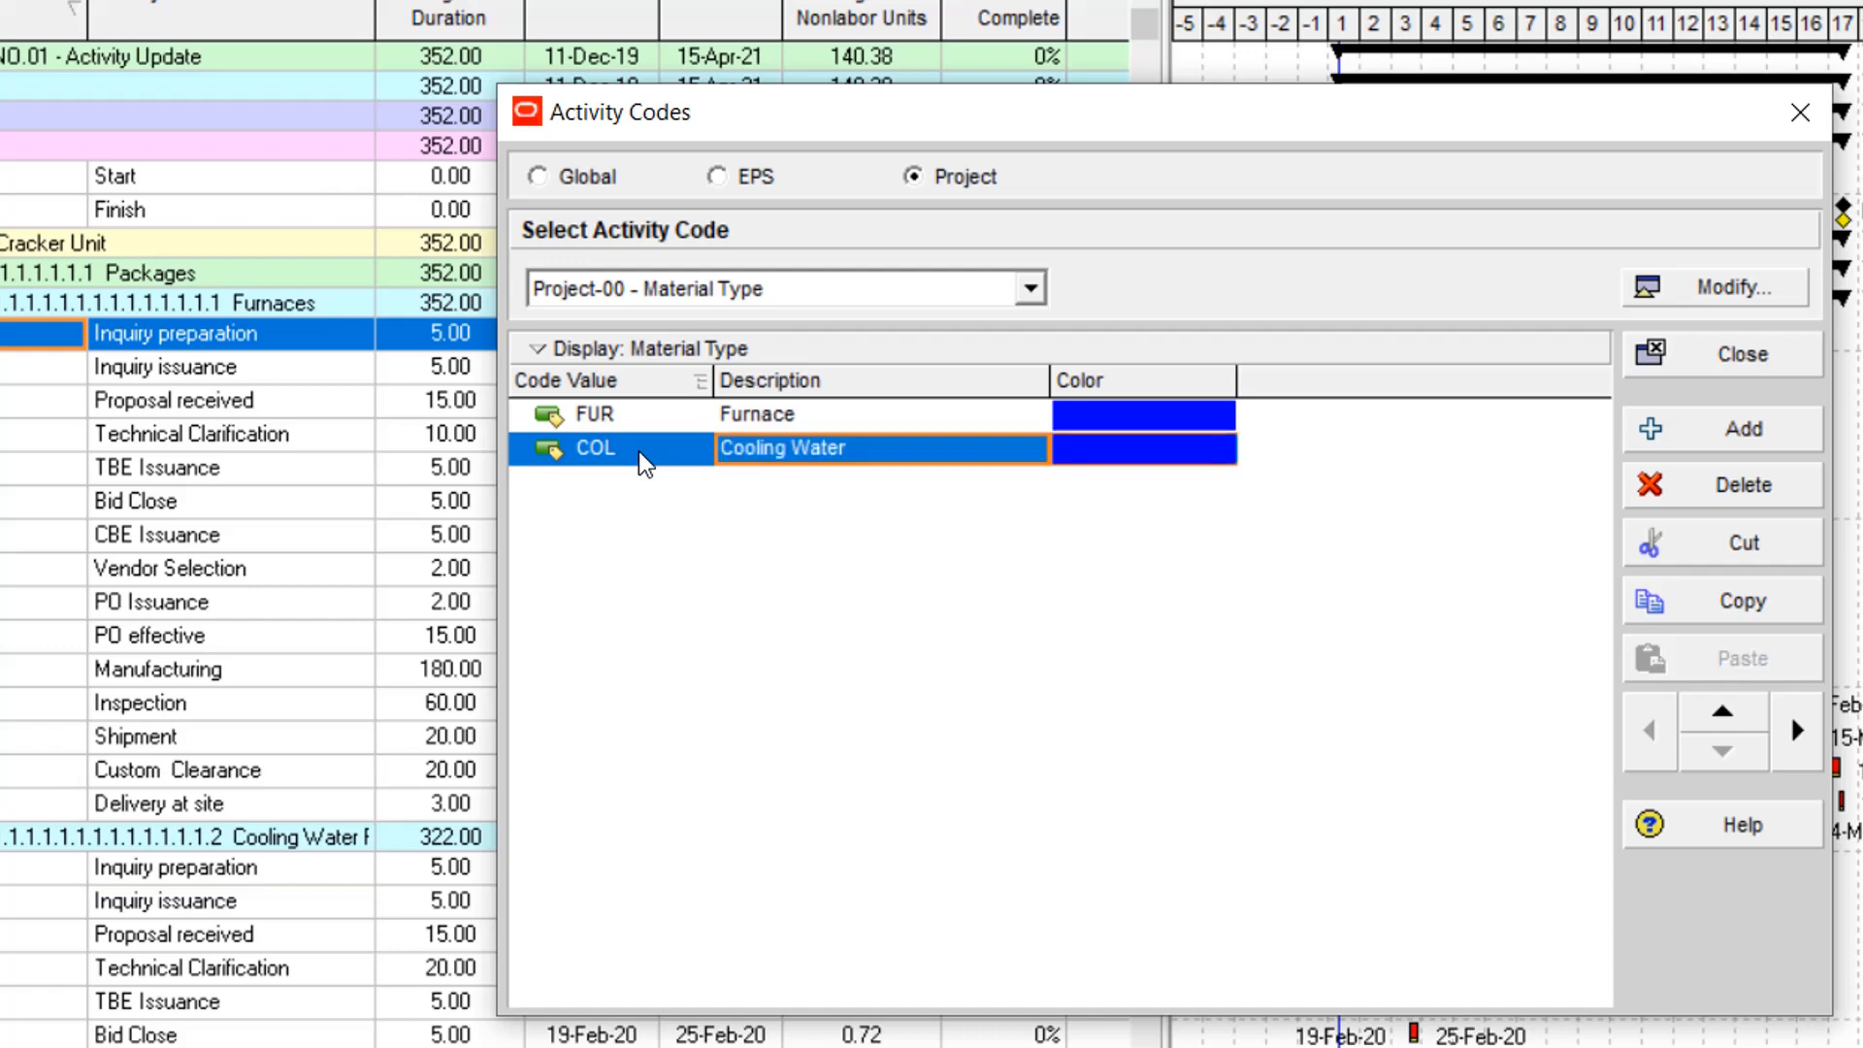
pyautogui.click(1726, 357)
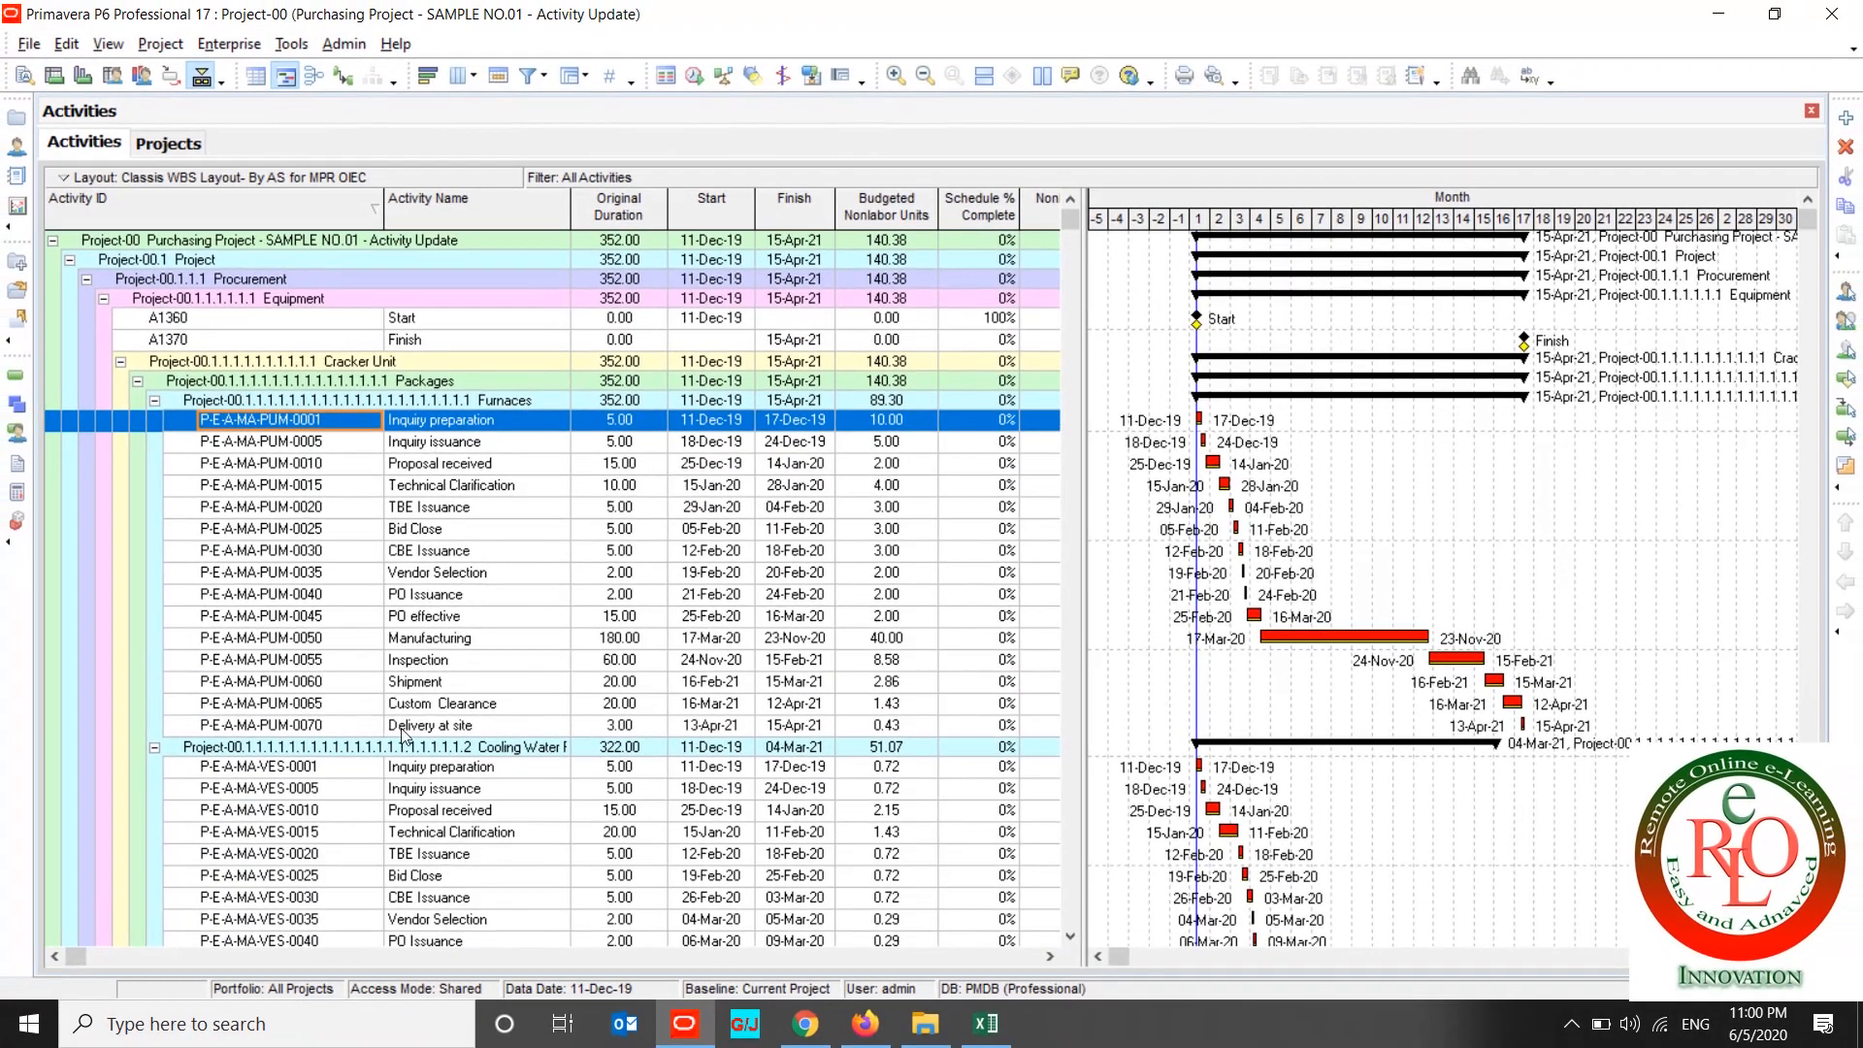
# Step: Assign the project activity code values PRO (Procurement) and FUR (Furnace) to all Furnaces activities from Inquiry preparation through Delivery at site
pyautogui.keyDown('shift'); pyautogui.click(402, 728); pyautogui.keyUp('shift')
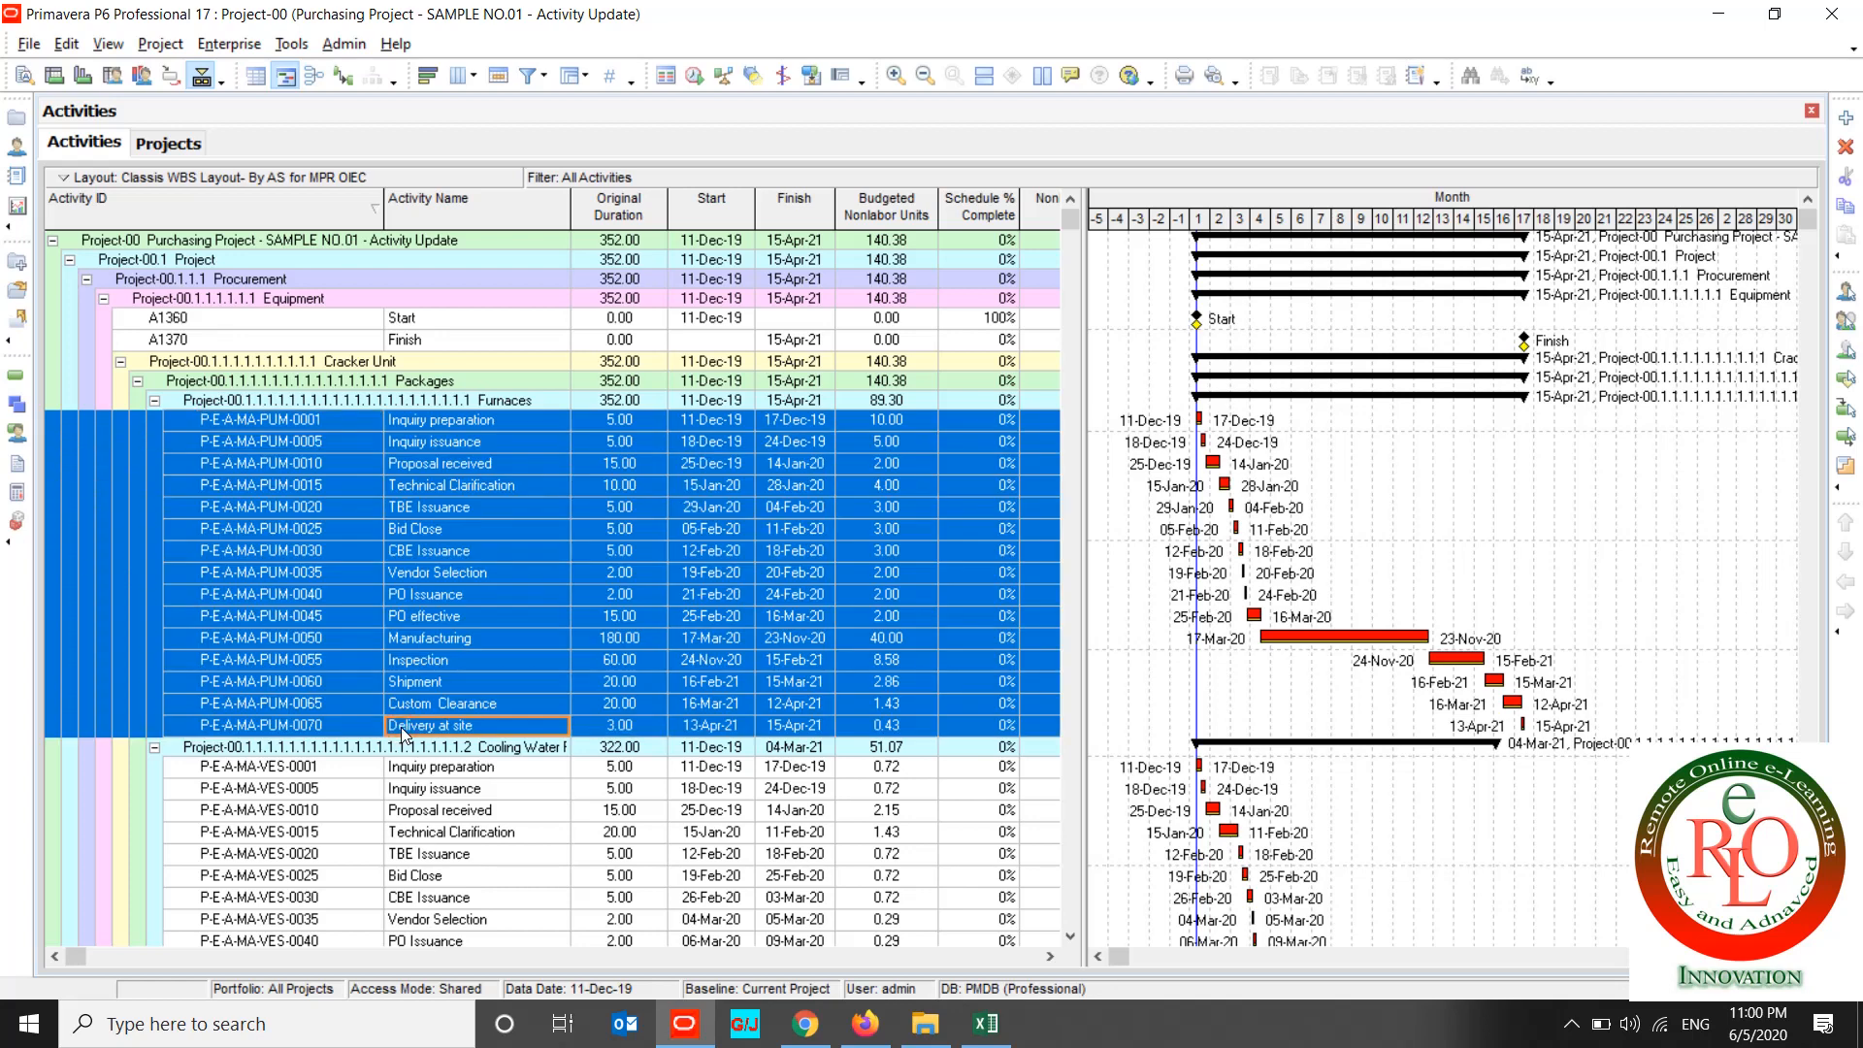
pyautogui.click(1846, 383)
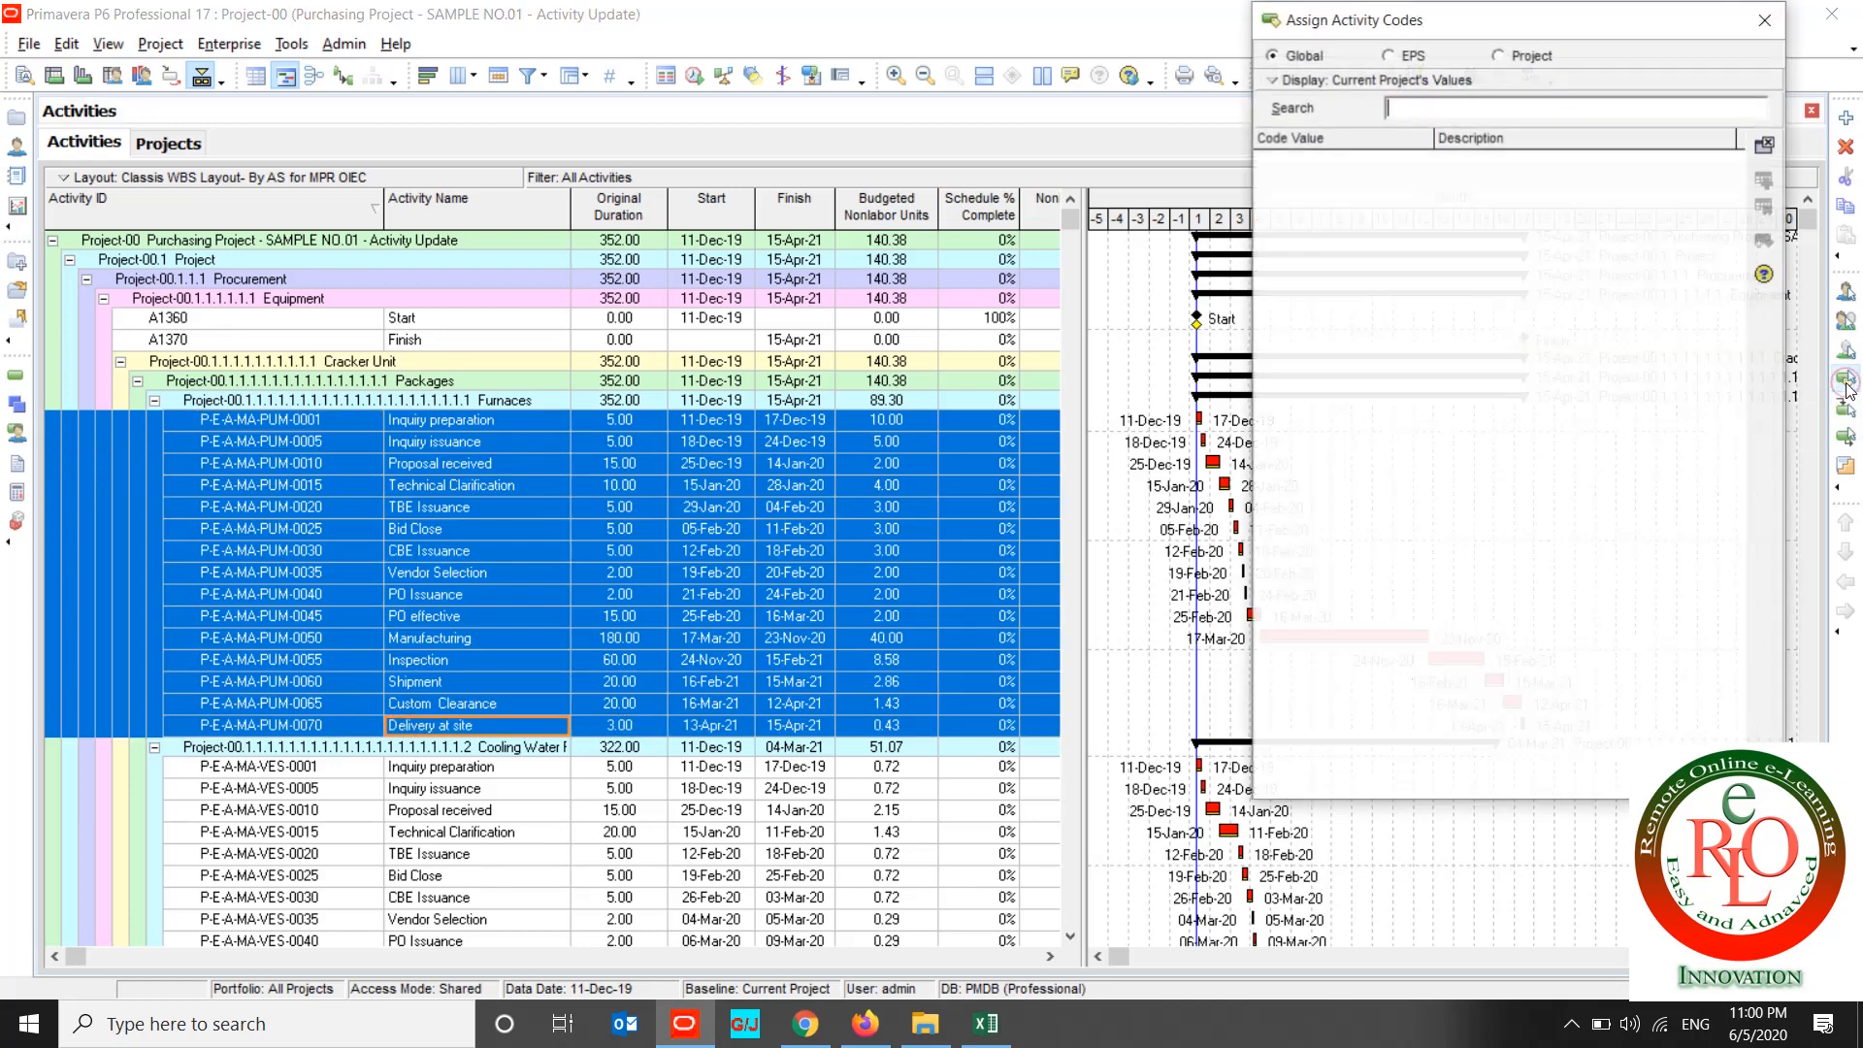
pyautogui.click(1499, 57)
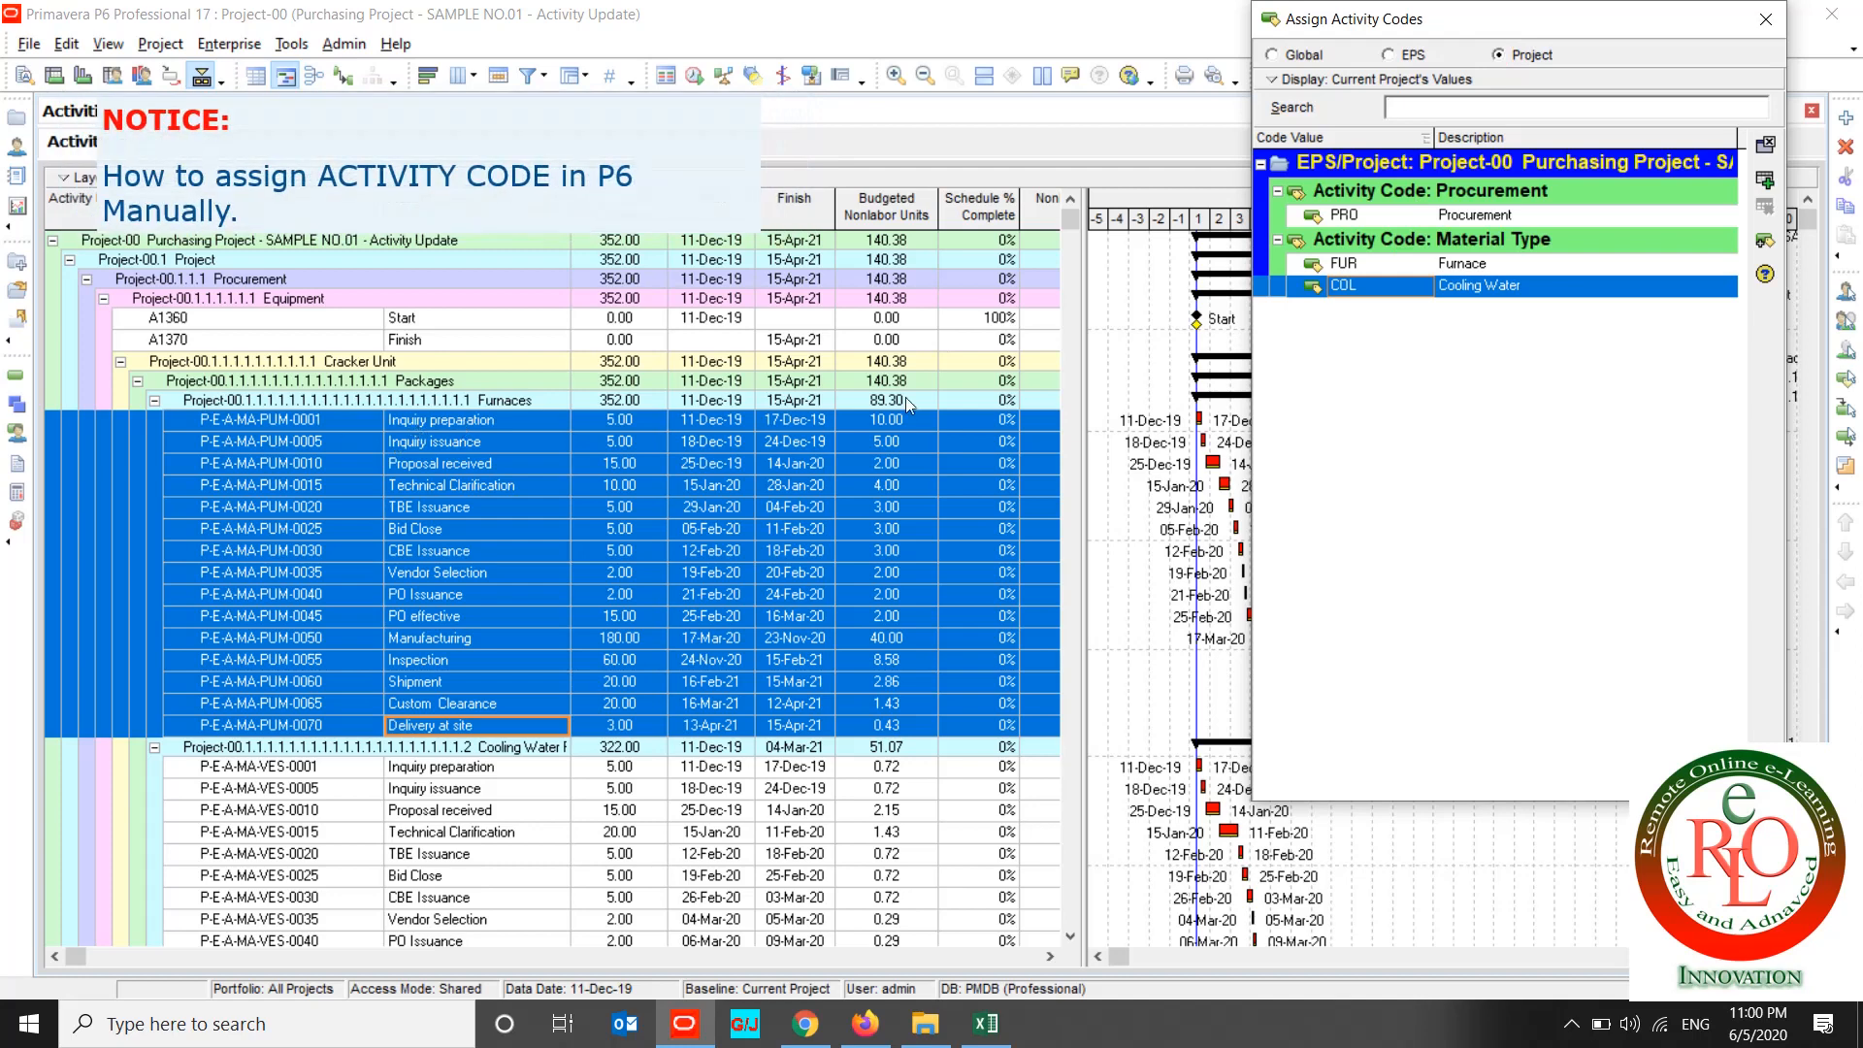
pyautogui.click(1463, 212)
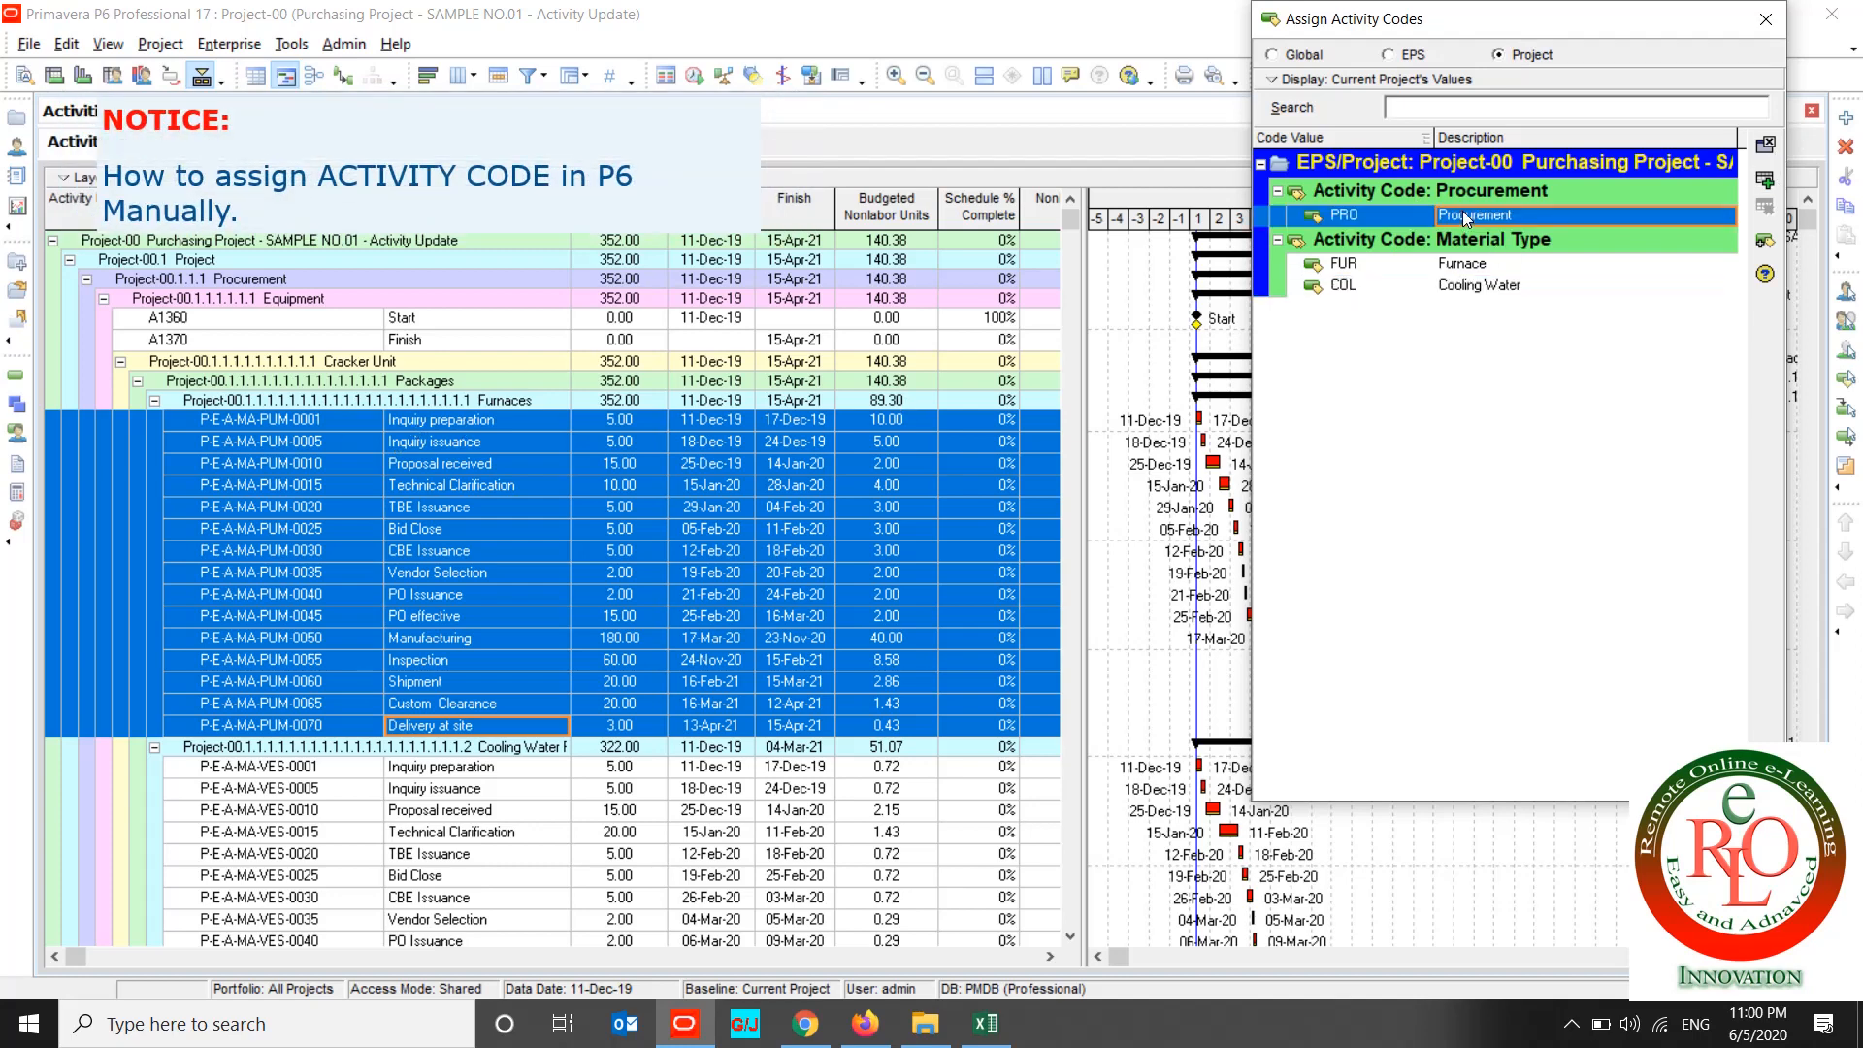
pyautogui.keyDown('ctrl'); pyautogui.click(1453, 268); pyautogui.keyUp('ctrl')
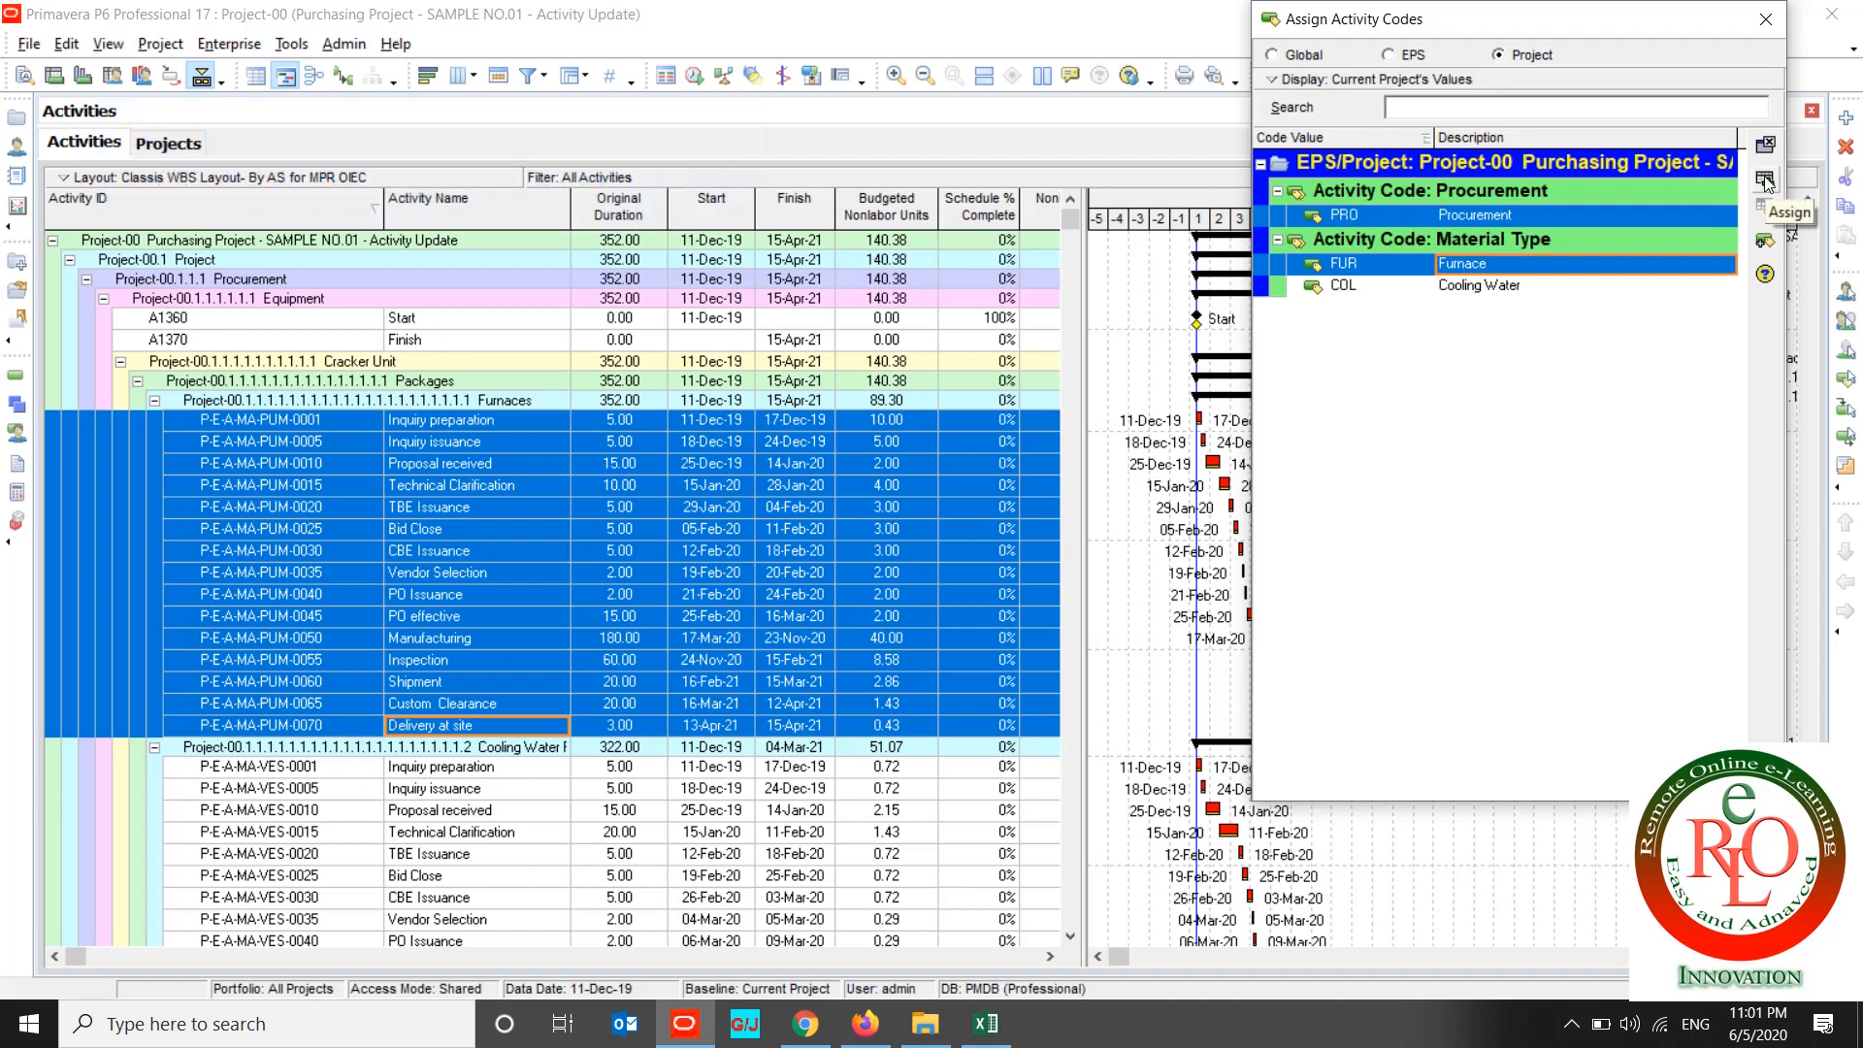
pyautogui.click(1765, 181)
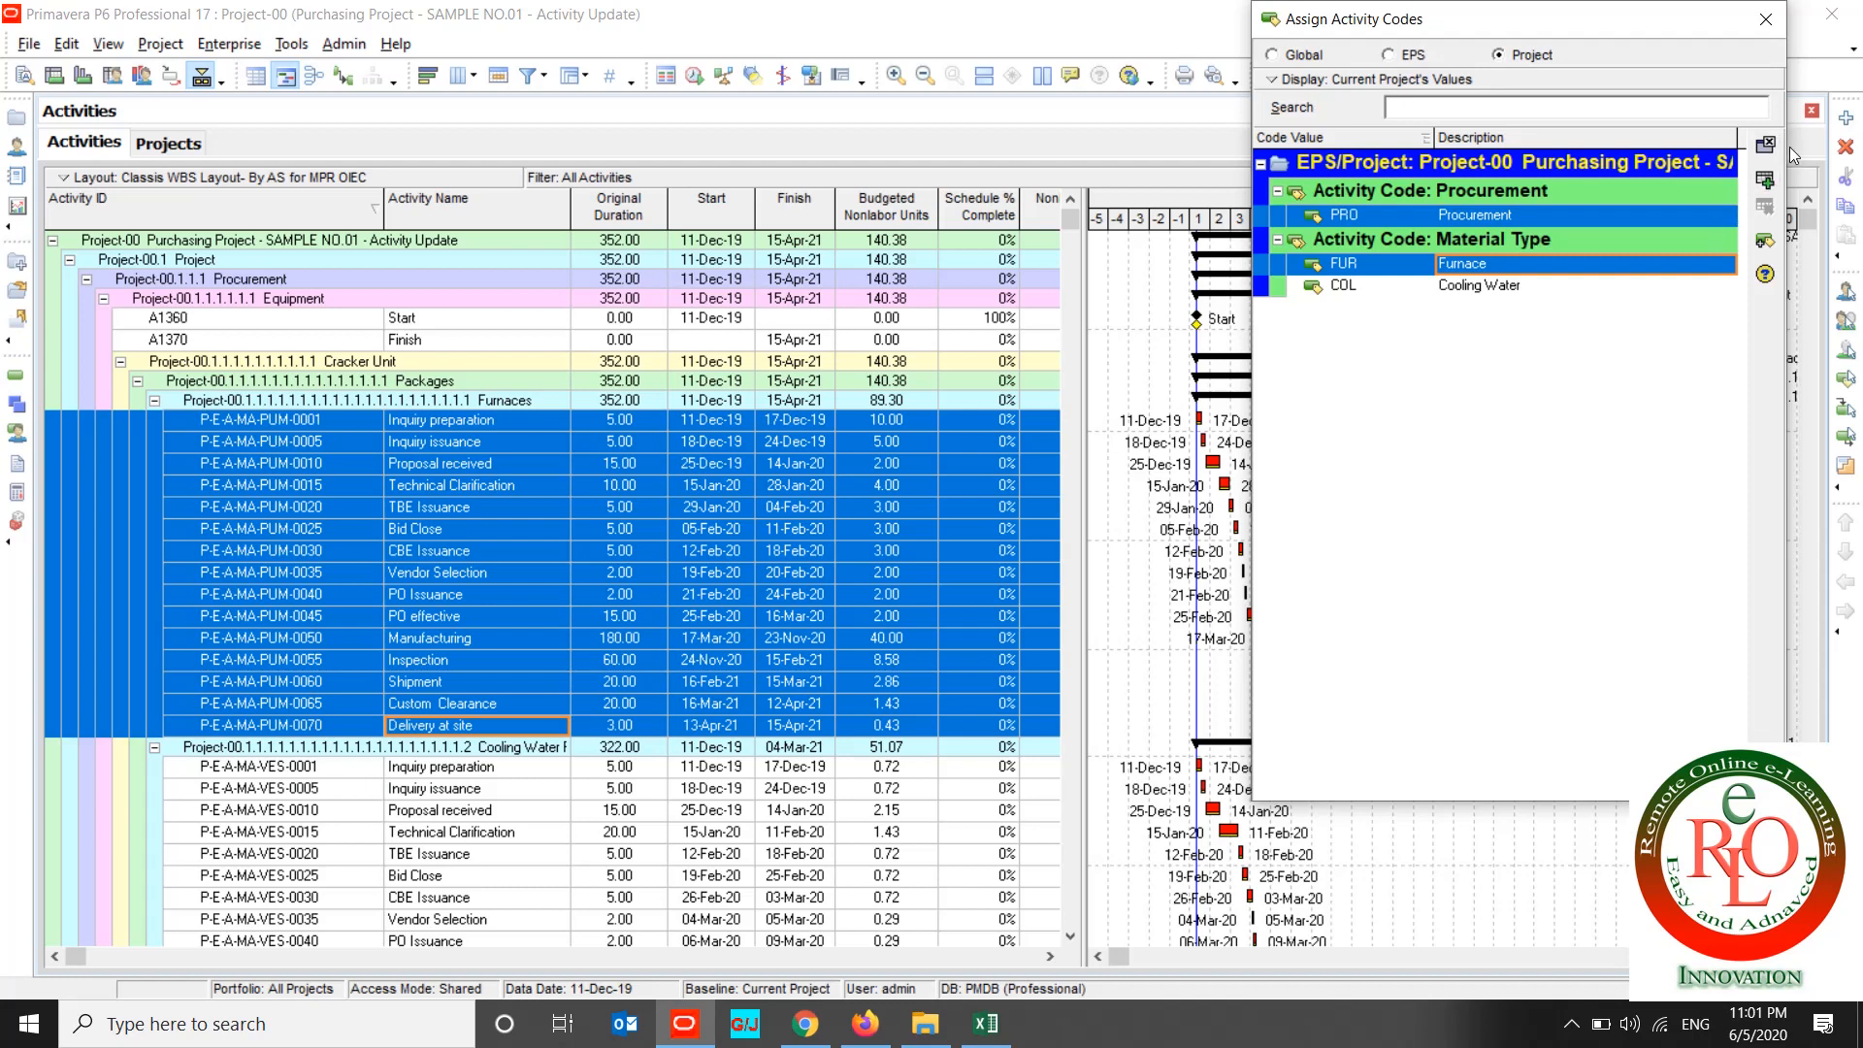
pyautogui.click(1767, 145)
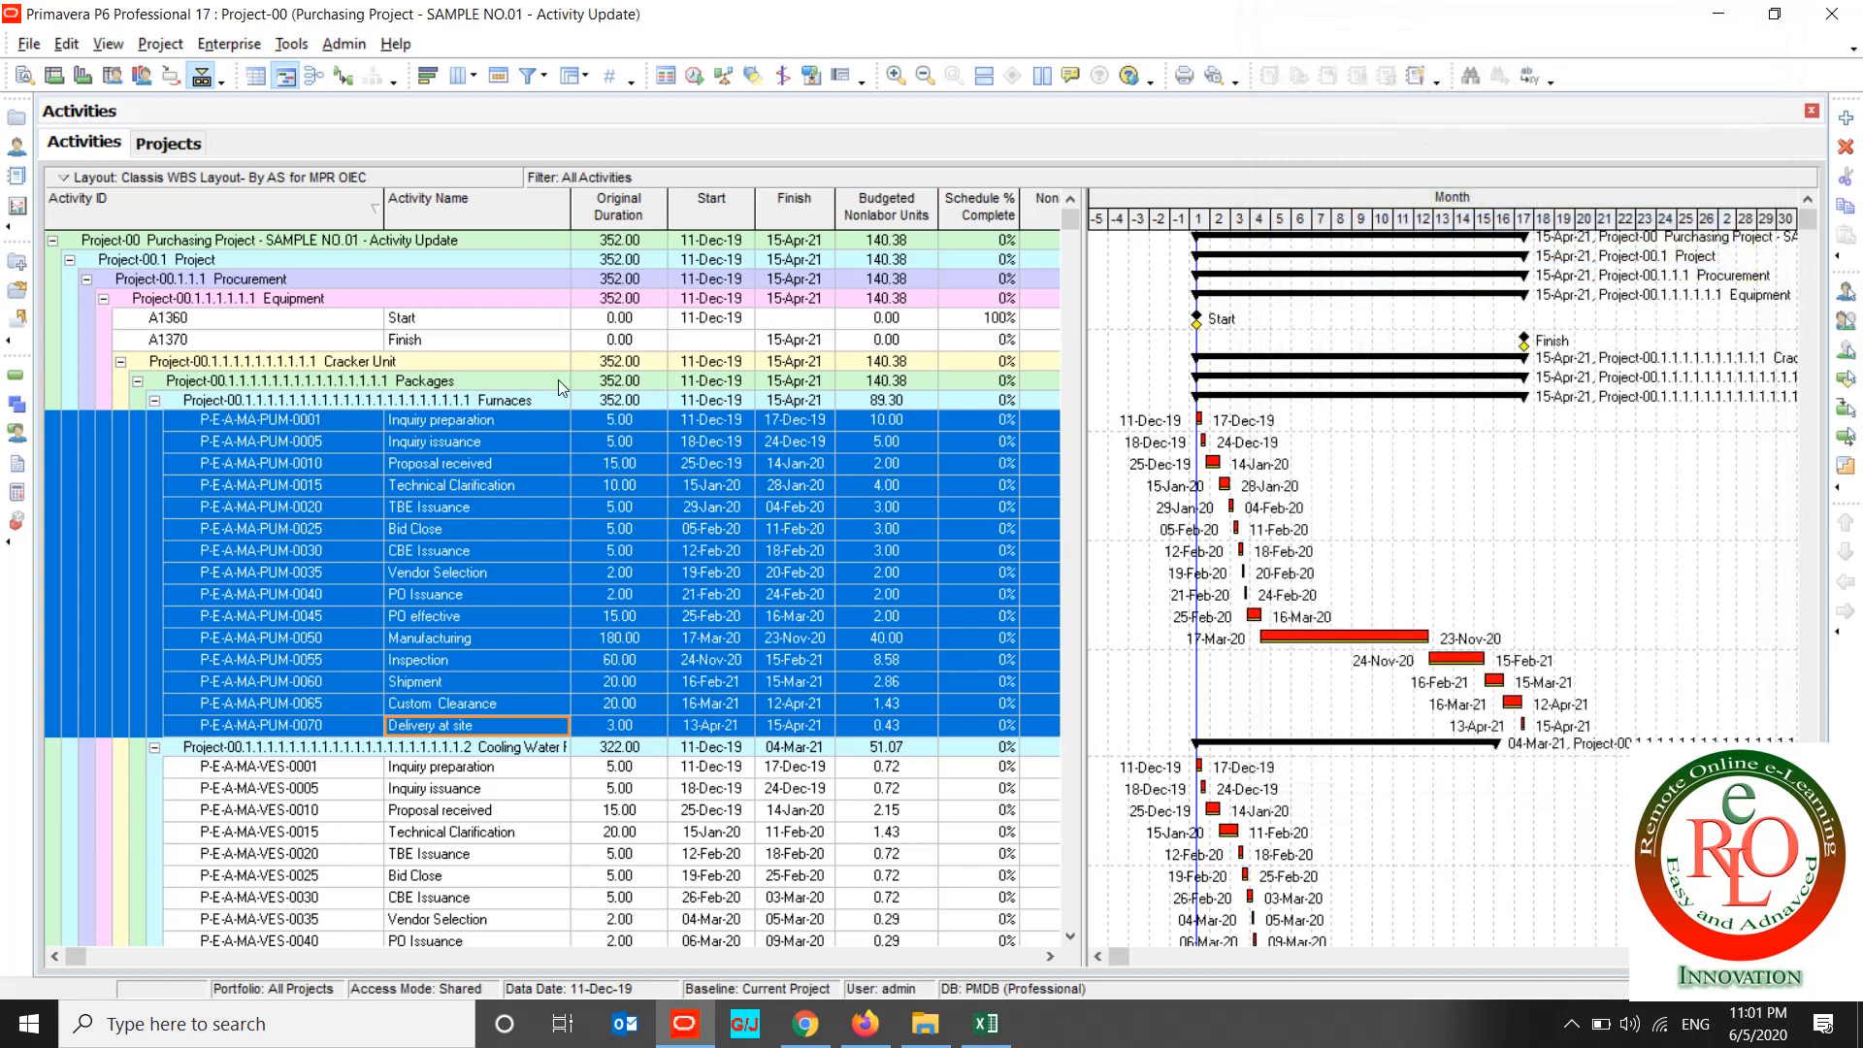
pyautogui.click(528, 400)
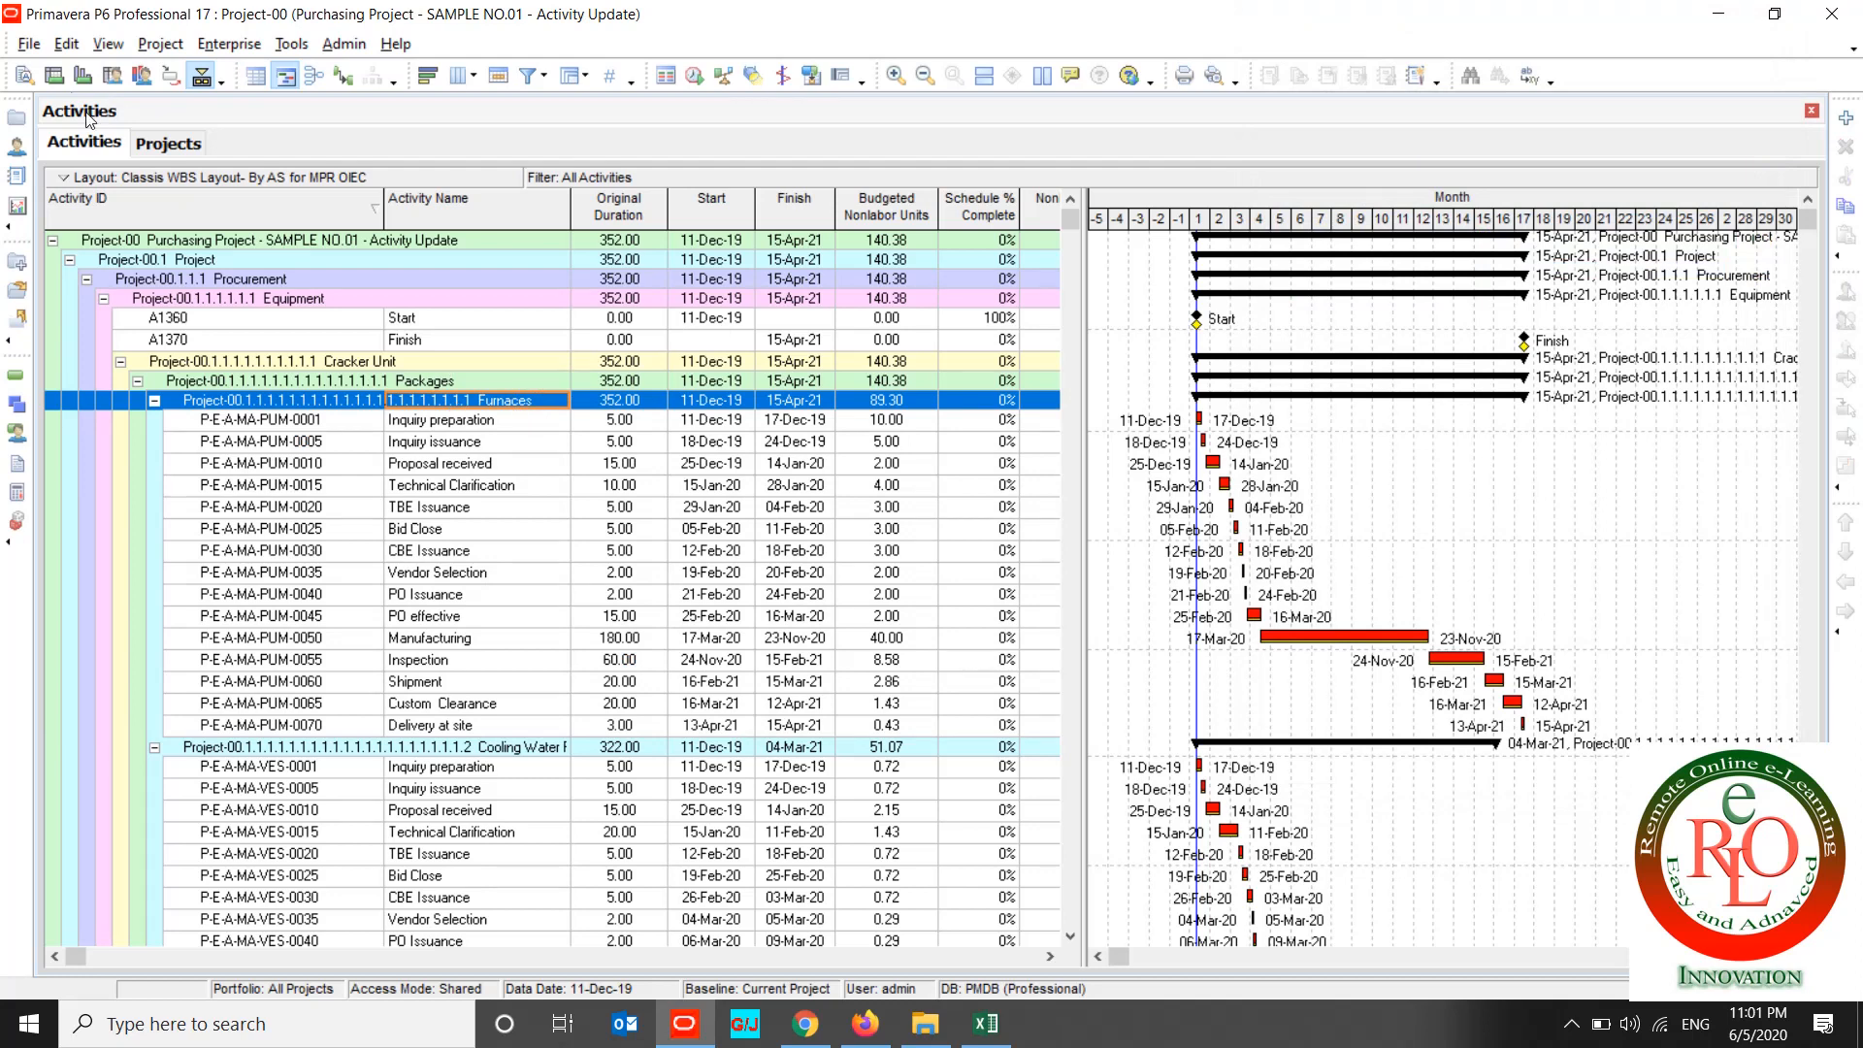
# Step: Set up a Spreadsheet (XLSX) export of Activities data for Project-00
pyautogui.click(29, 45)
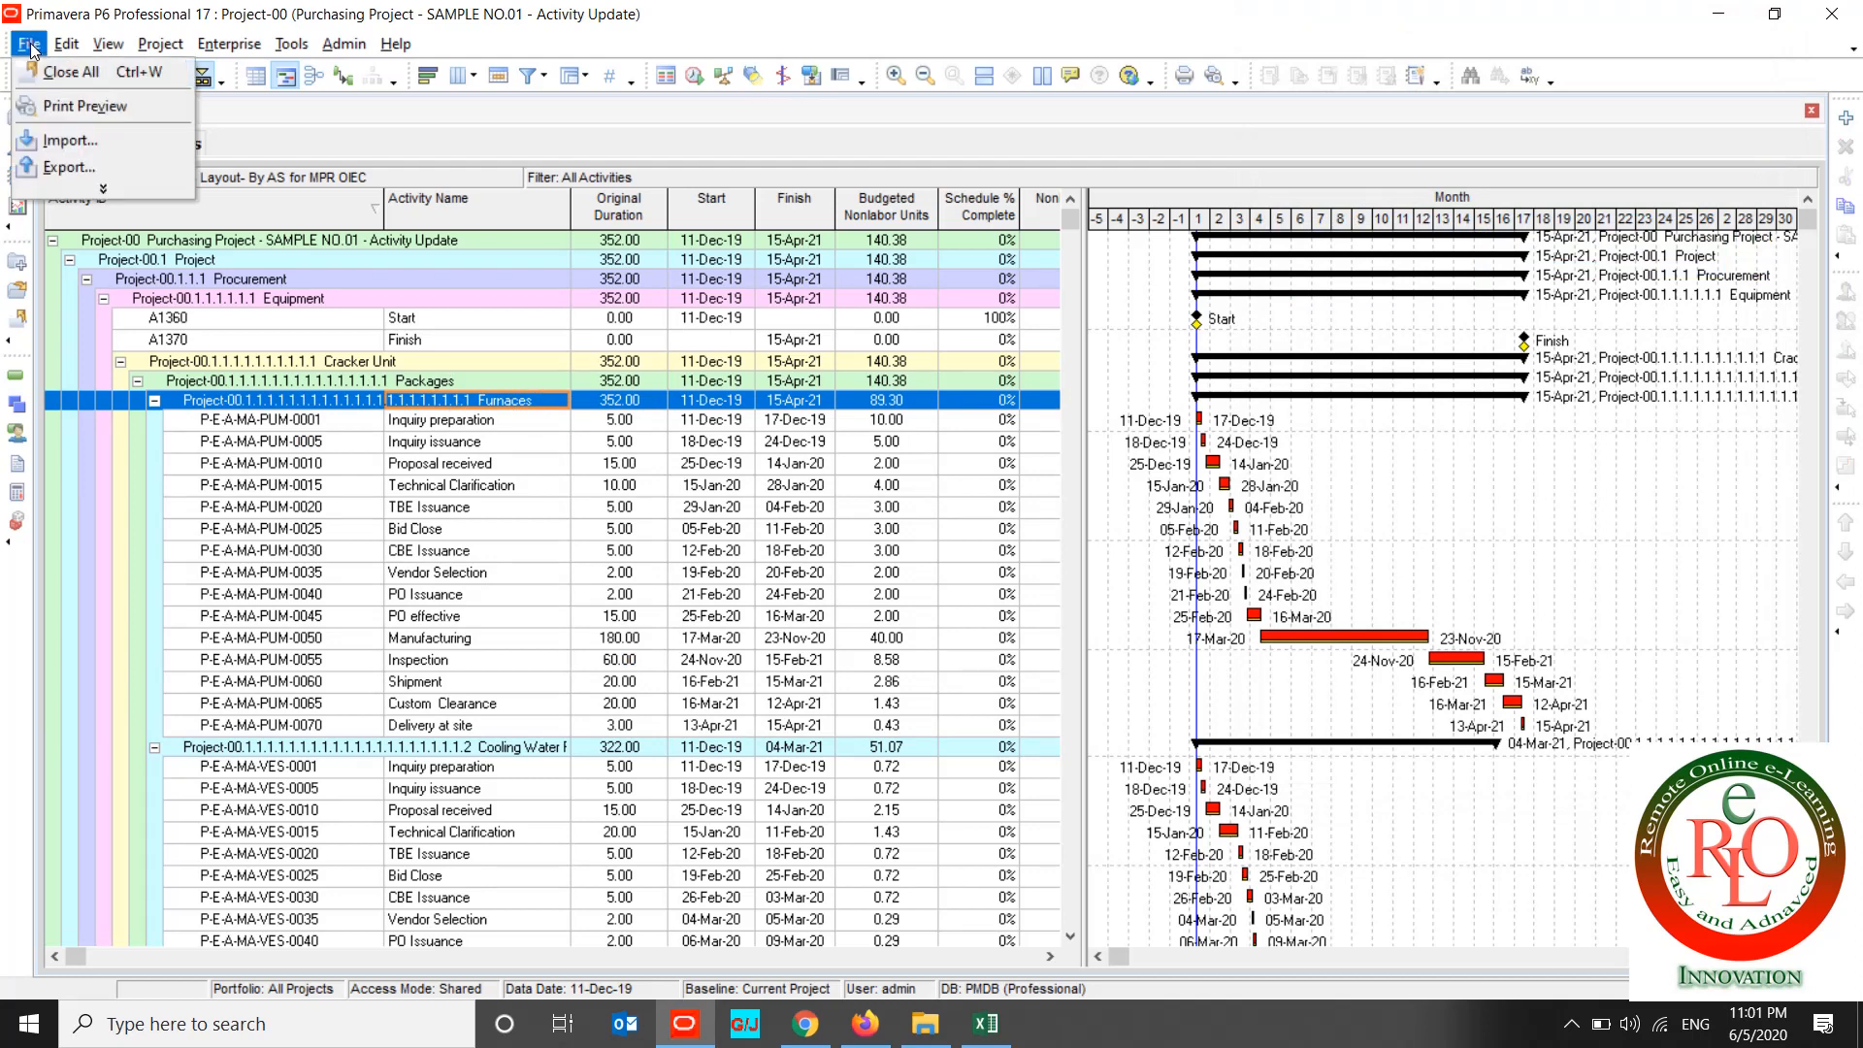
pyautogui.click(68, 167)
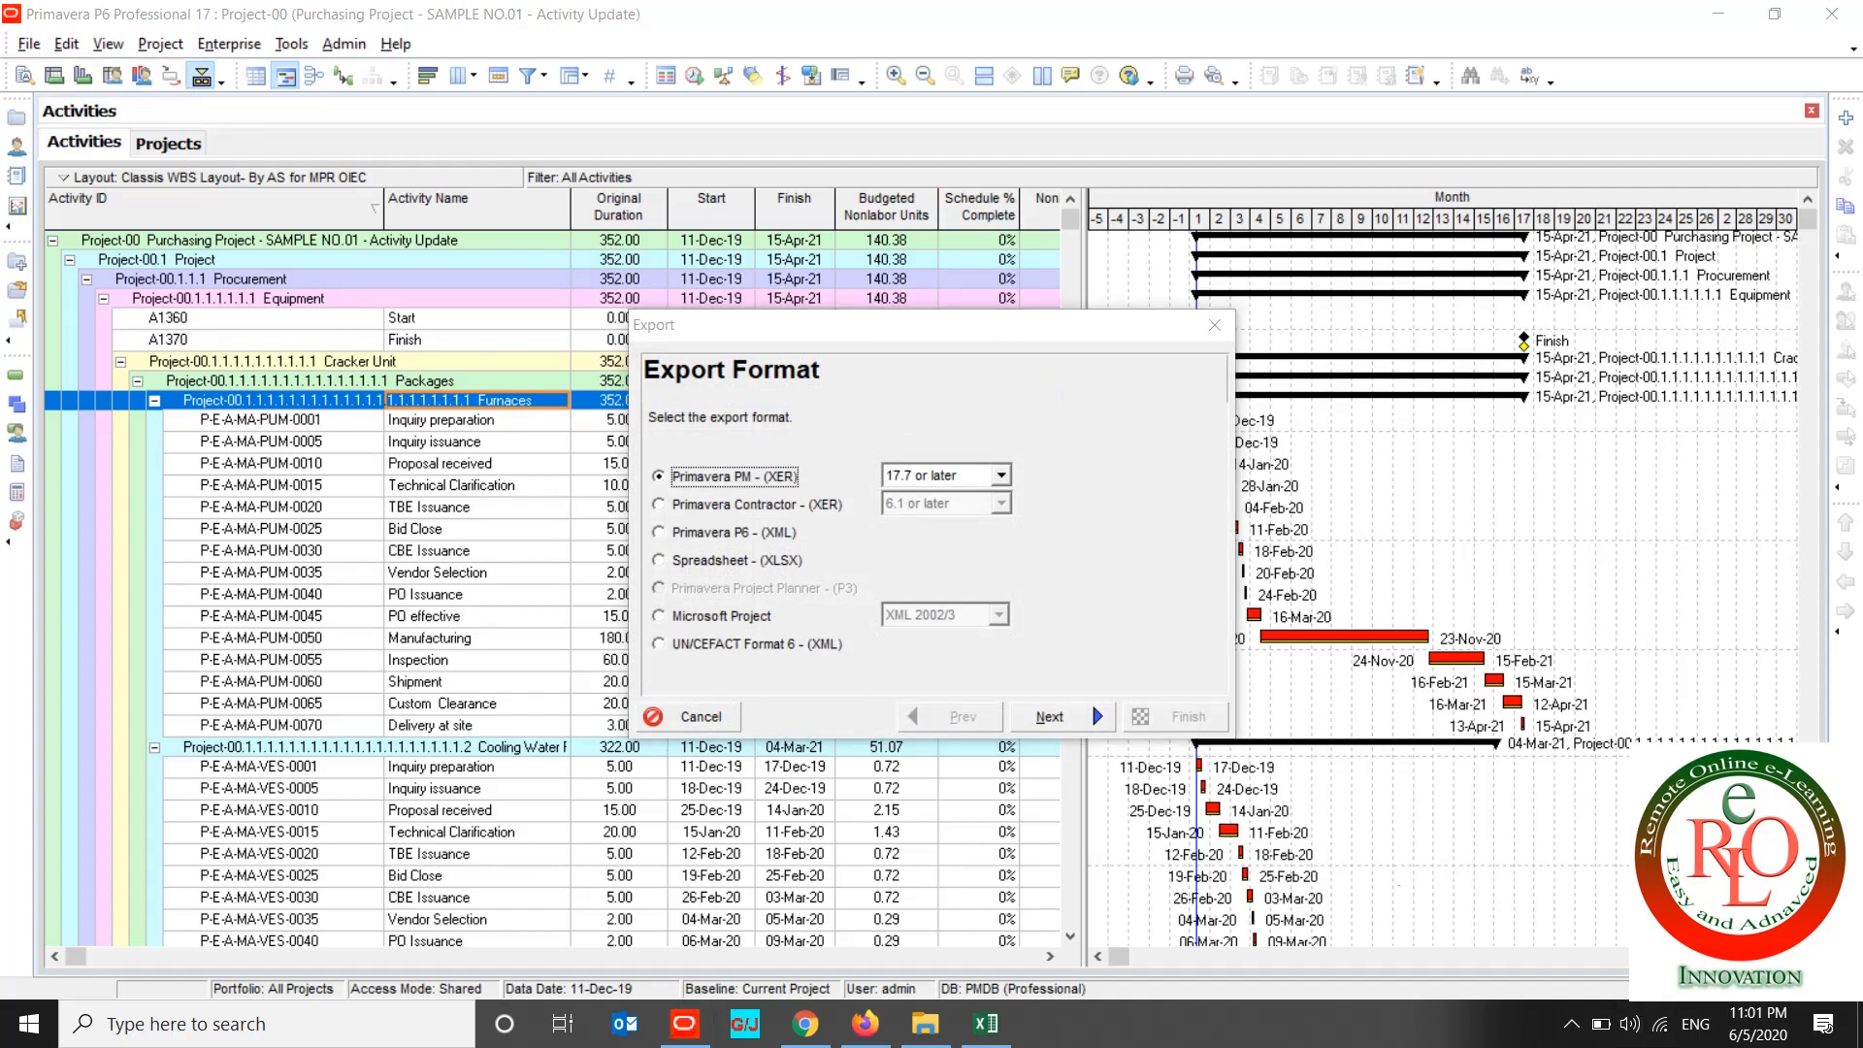
pyautogui.click(706, 562)
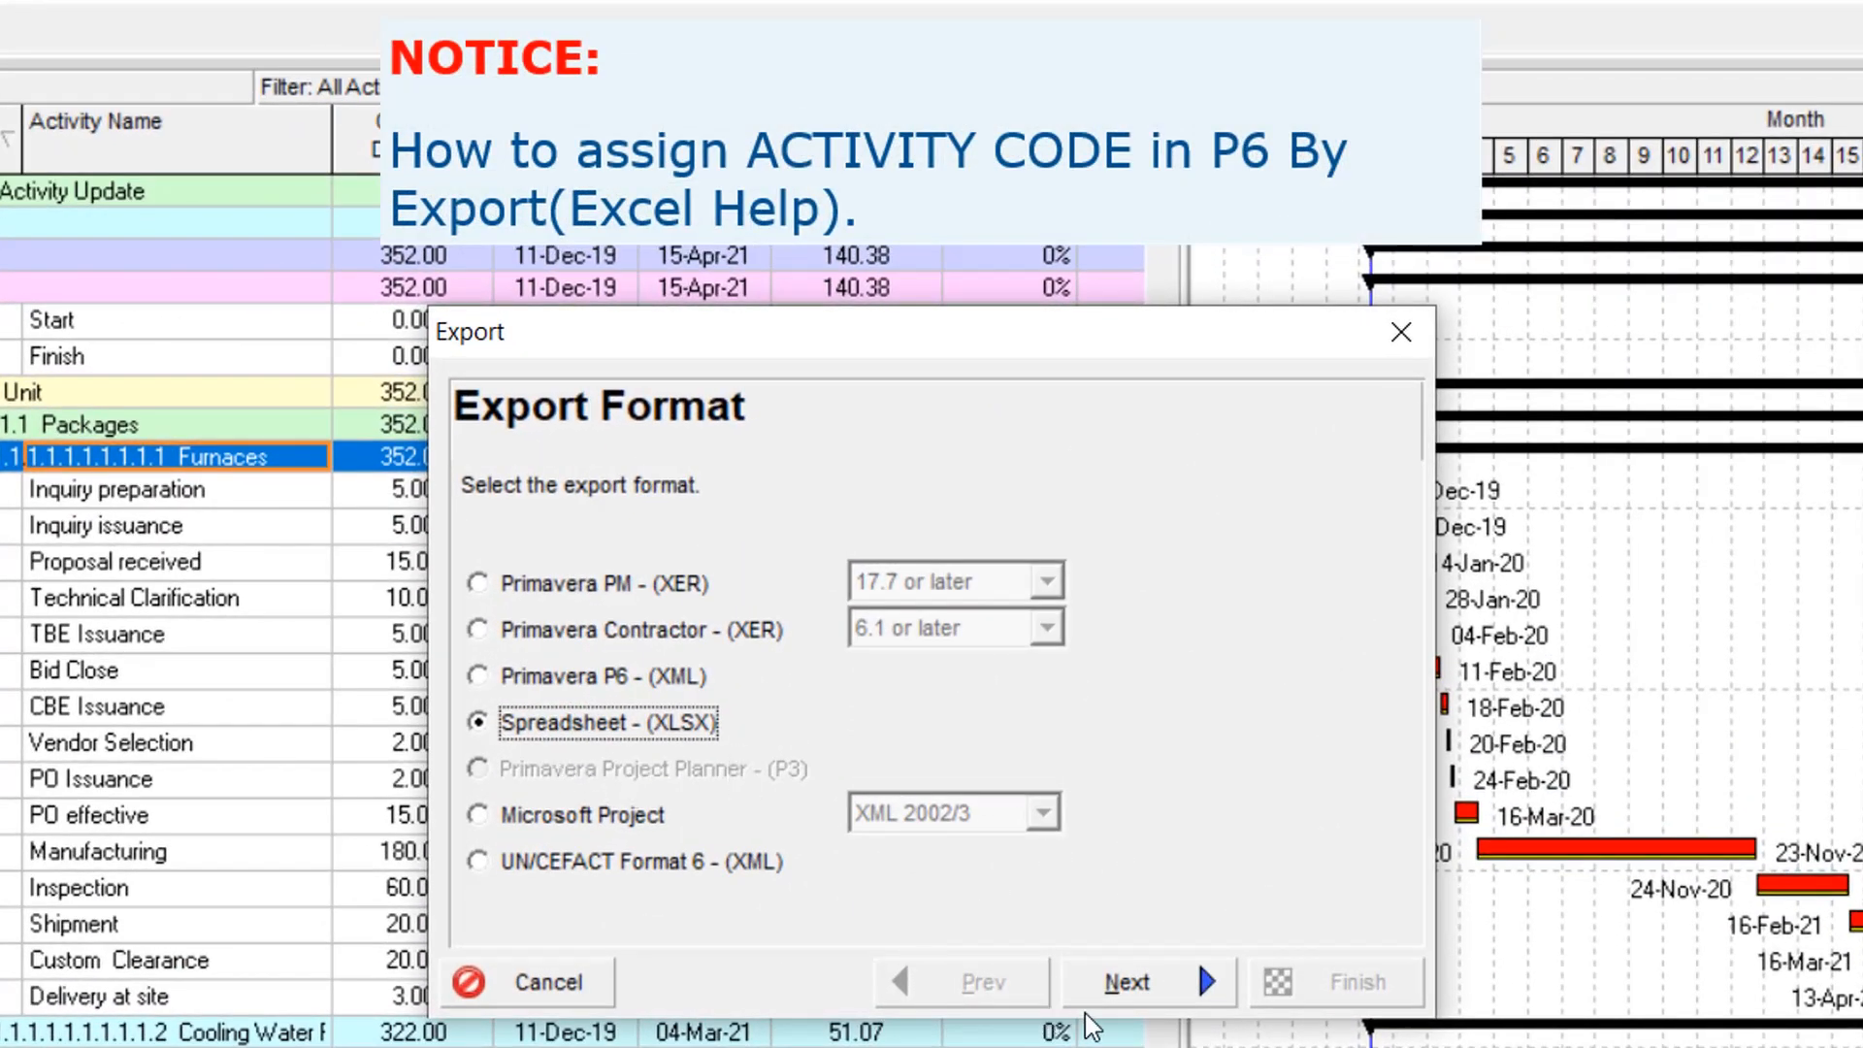
pyautogui.click(1116, 983)
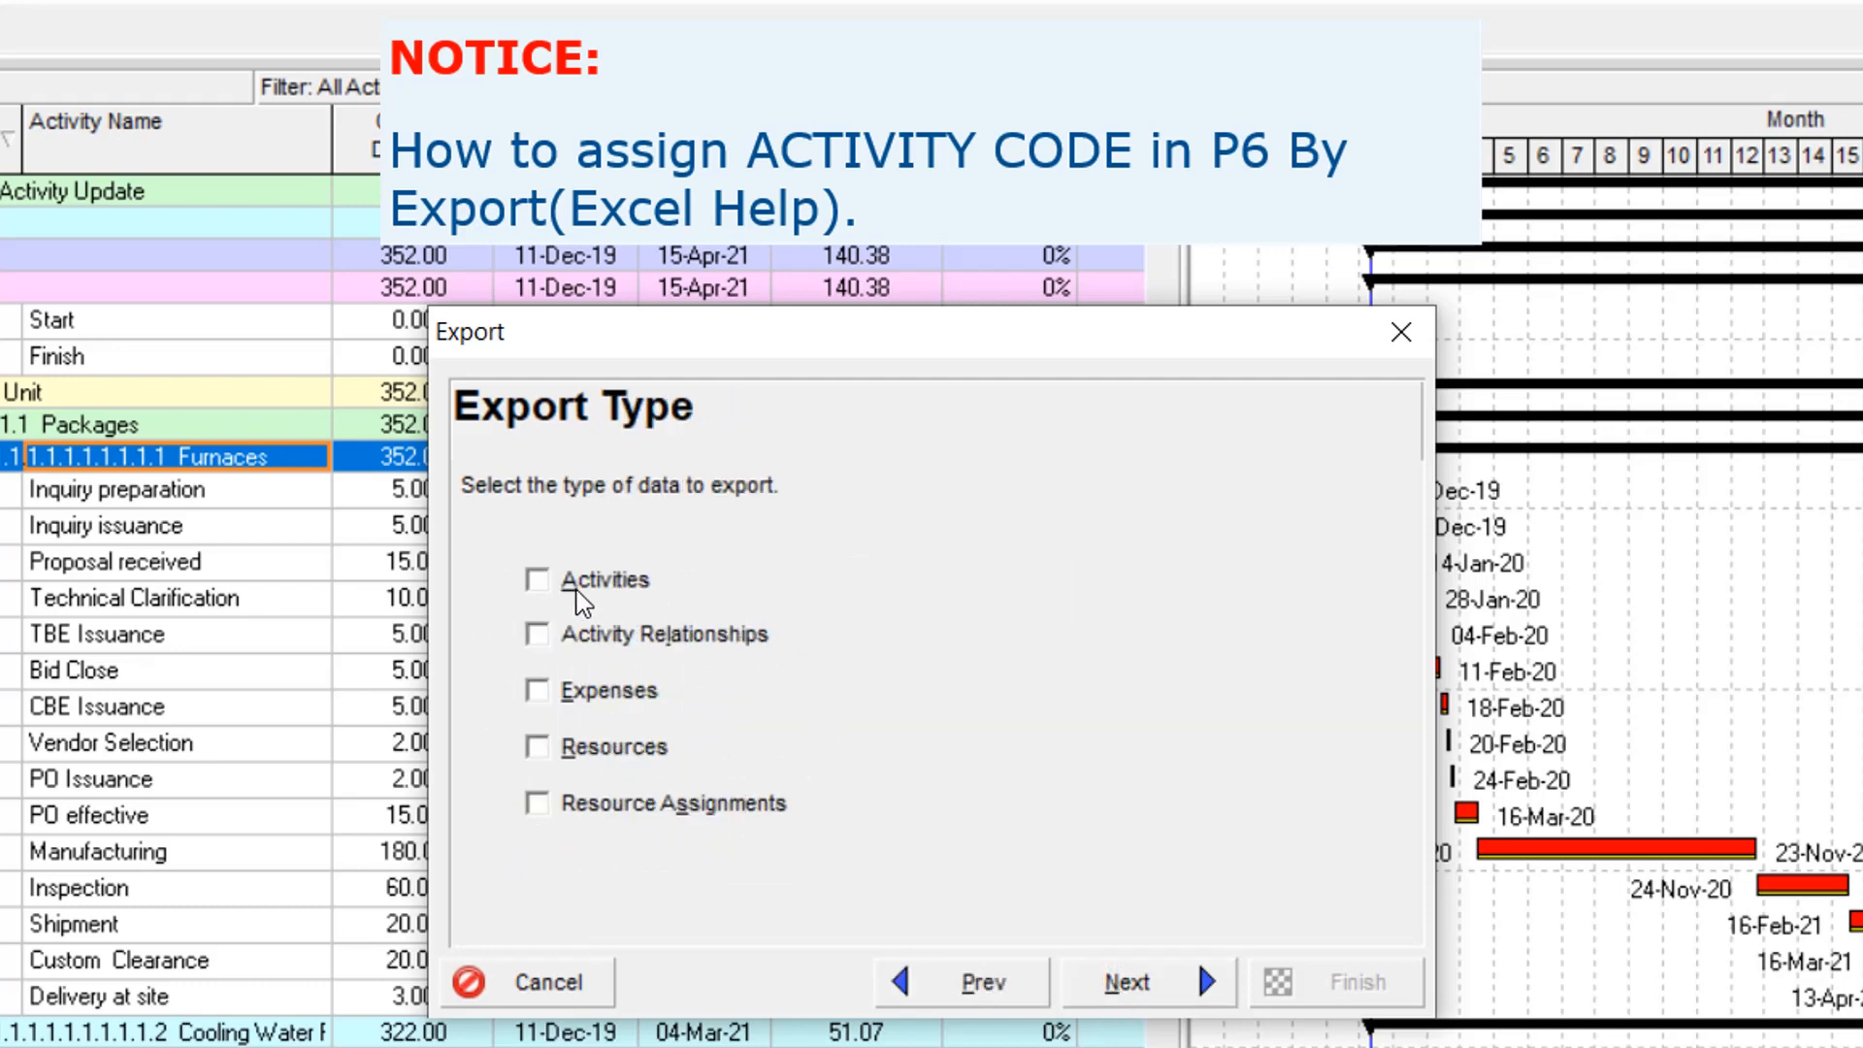
pyautogui.click(579, 587)
pyautogui.click(1167, 980)
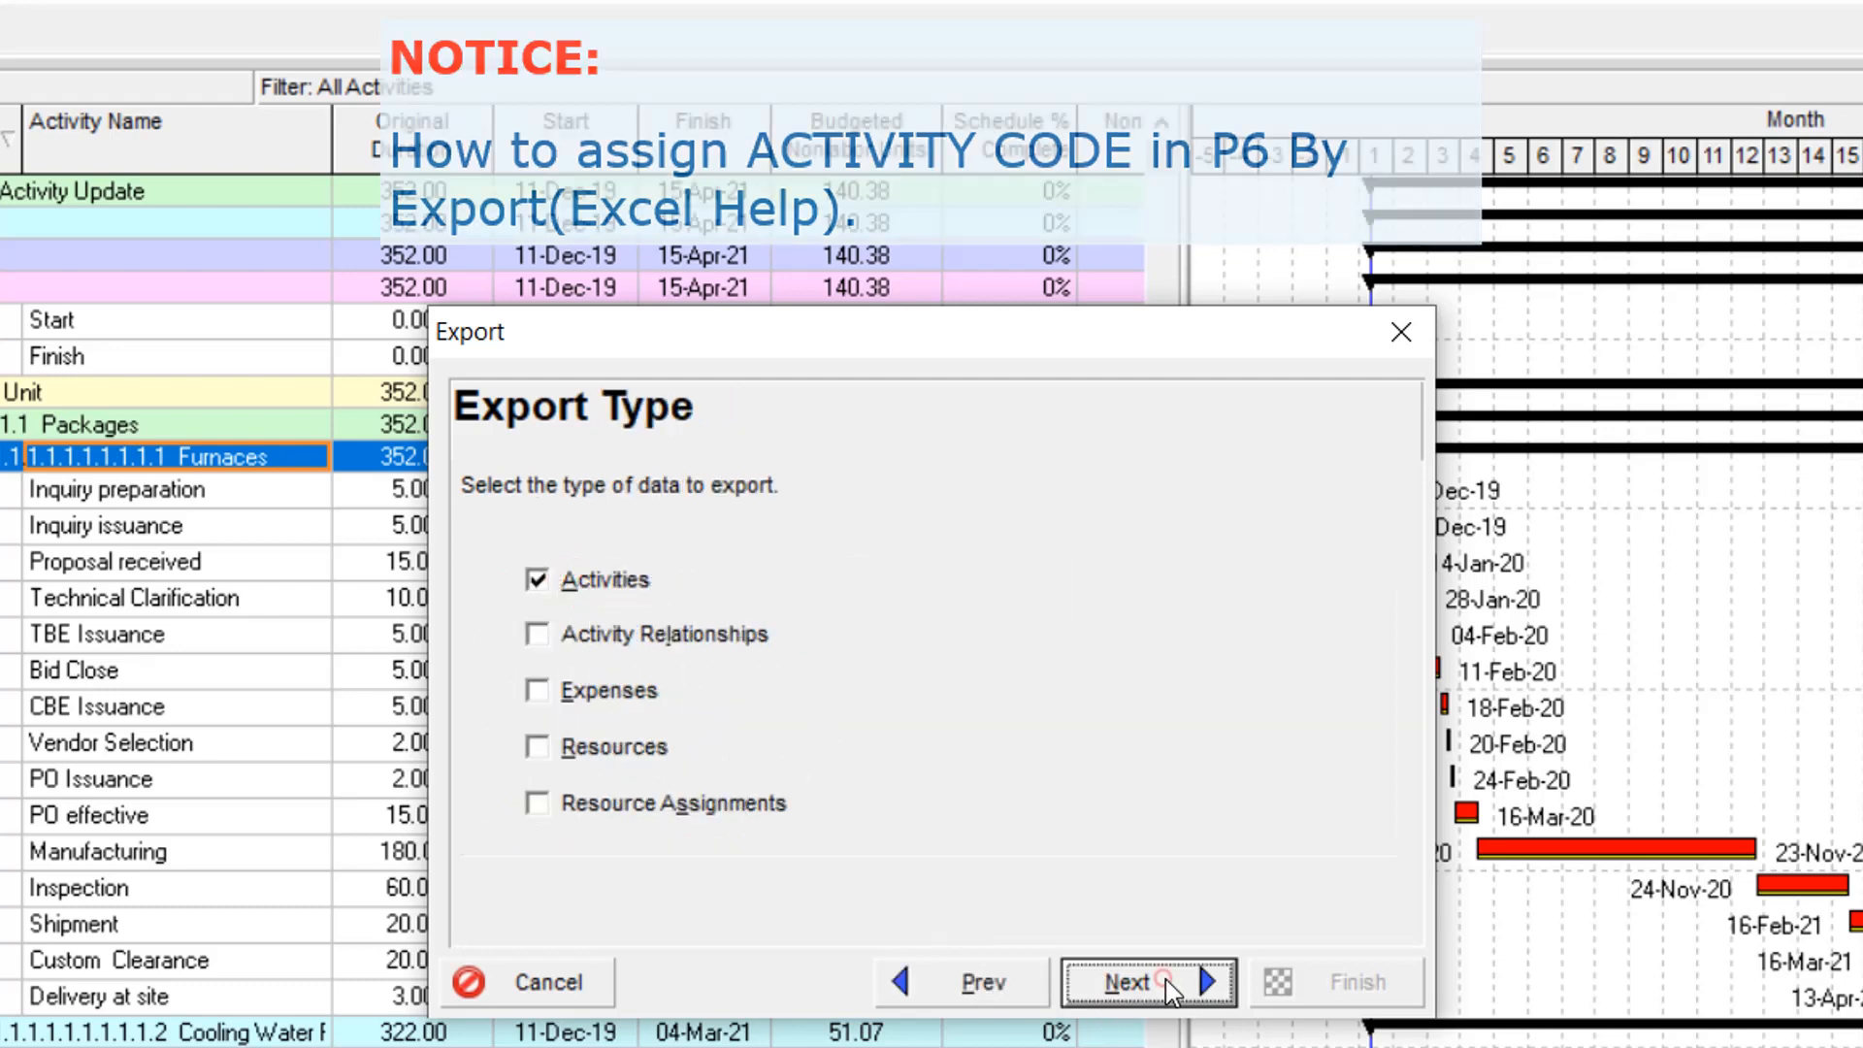
pyautogui.click(529, 644)
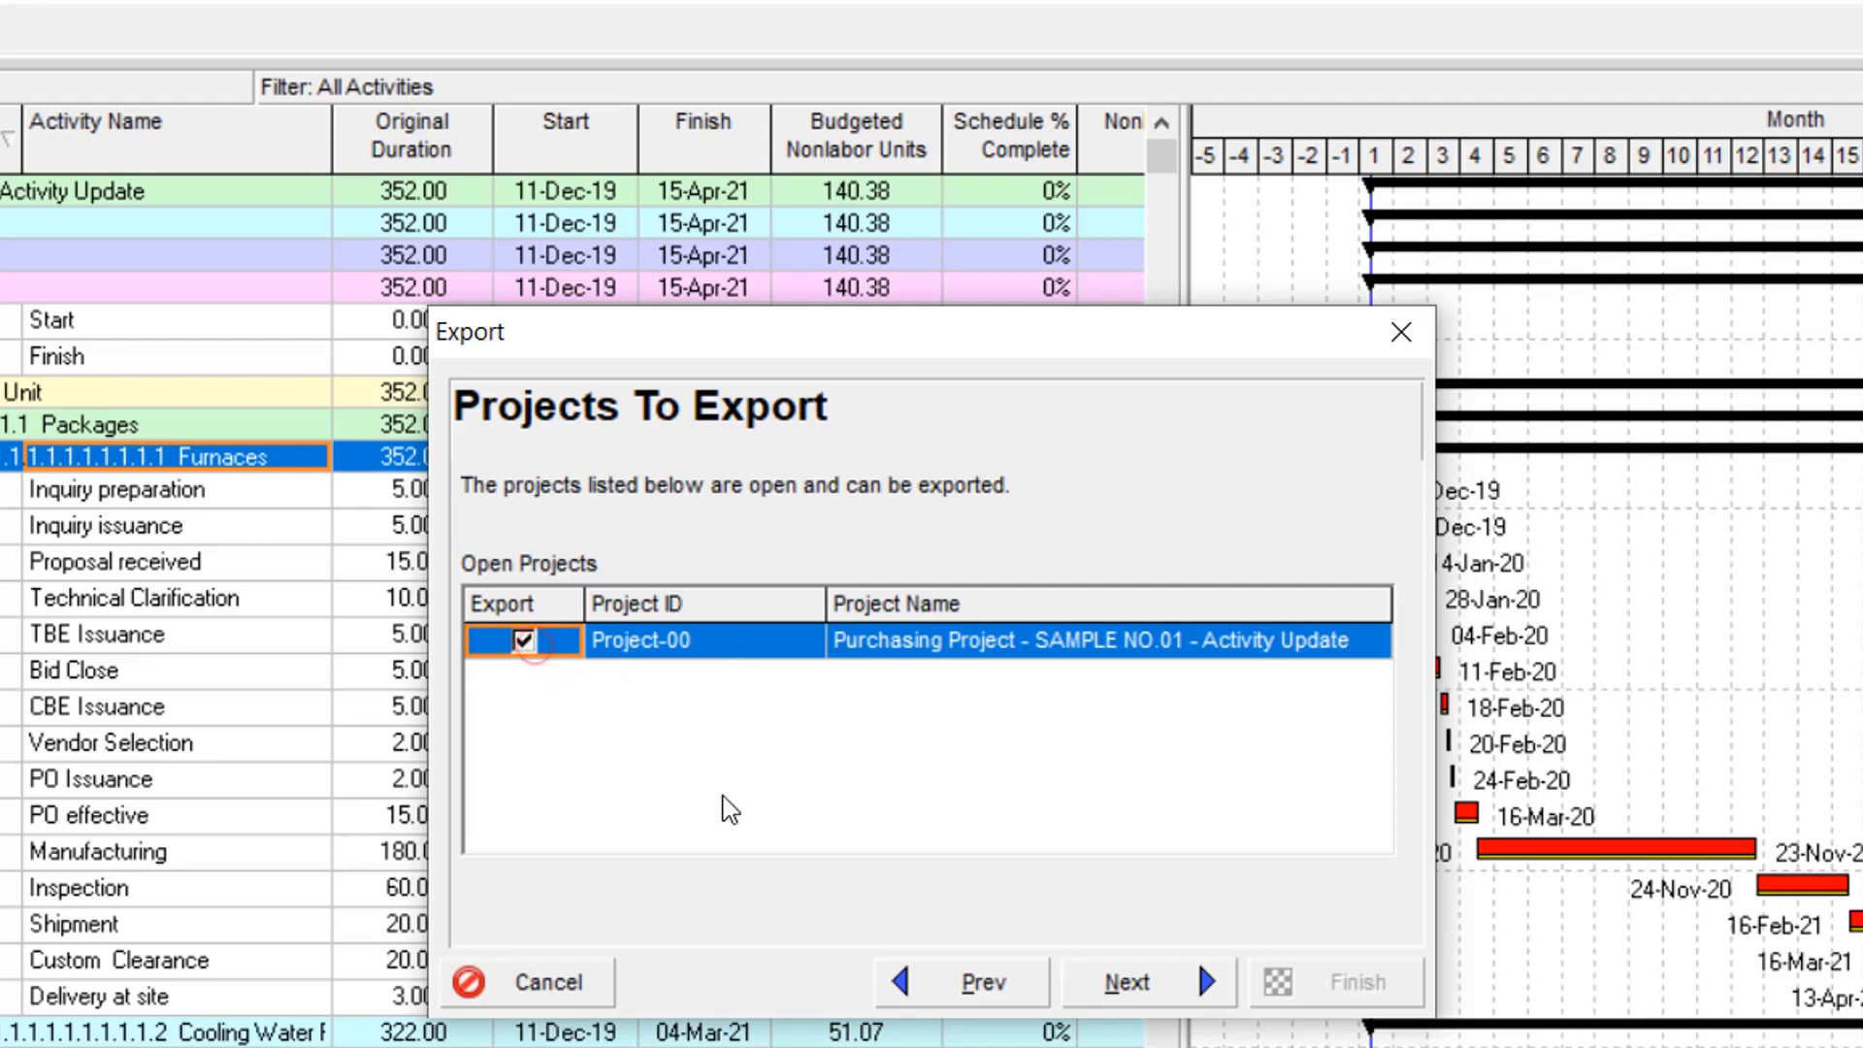
pyautogui.click(1127, 994)
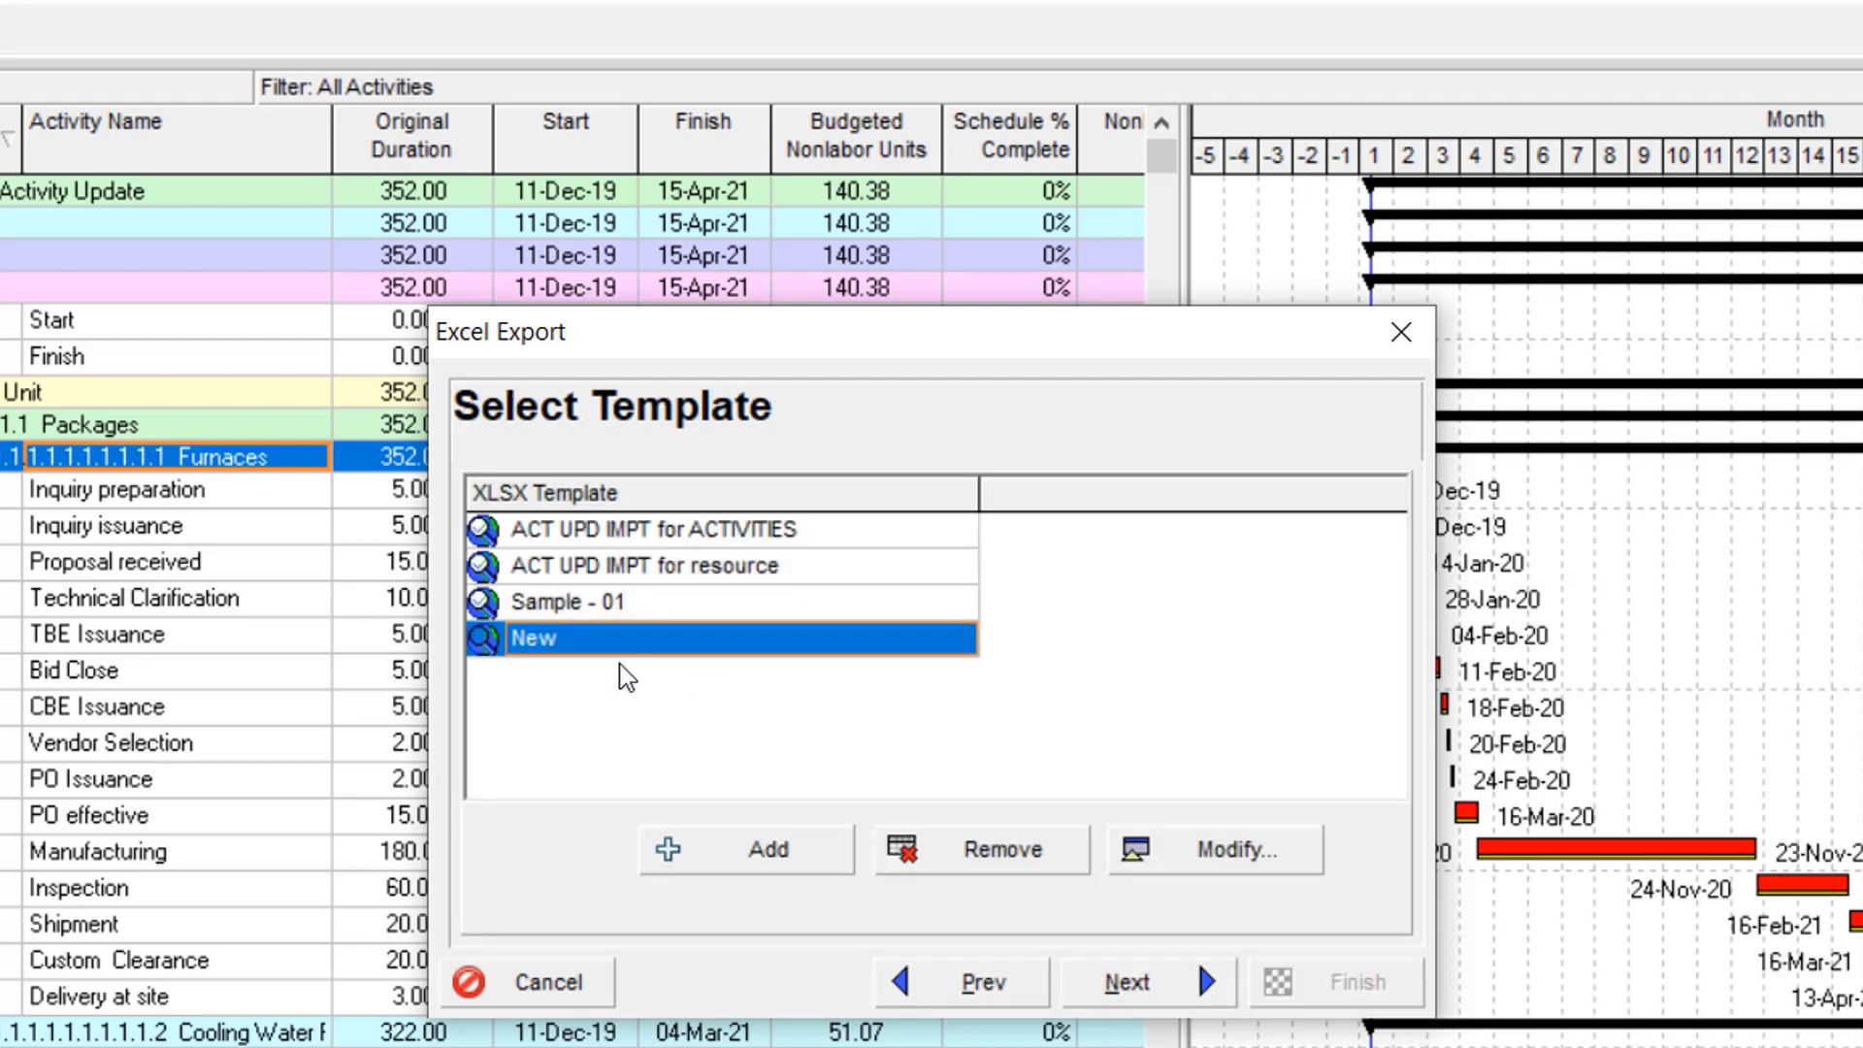
# Step: Modify the export template New, removing the project activity code columns, including Section, from its selected options
pyautogui.click(1251, 860)
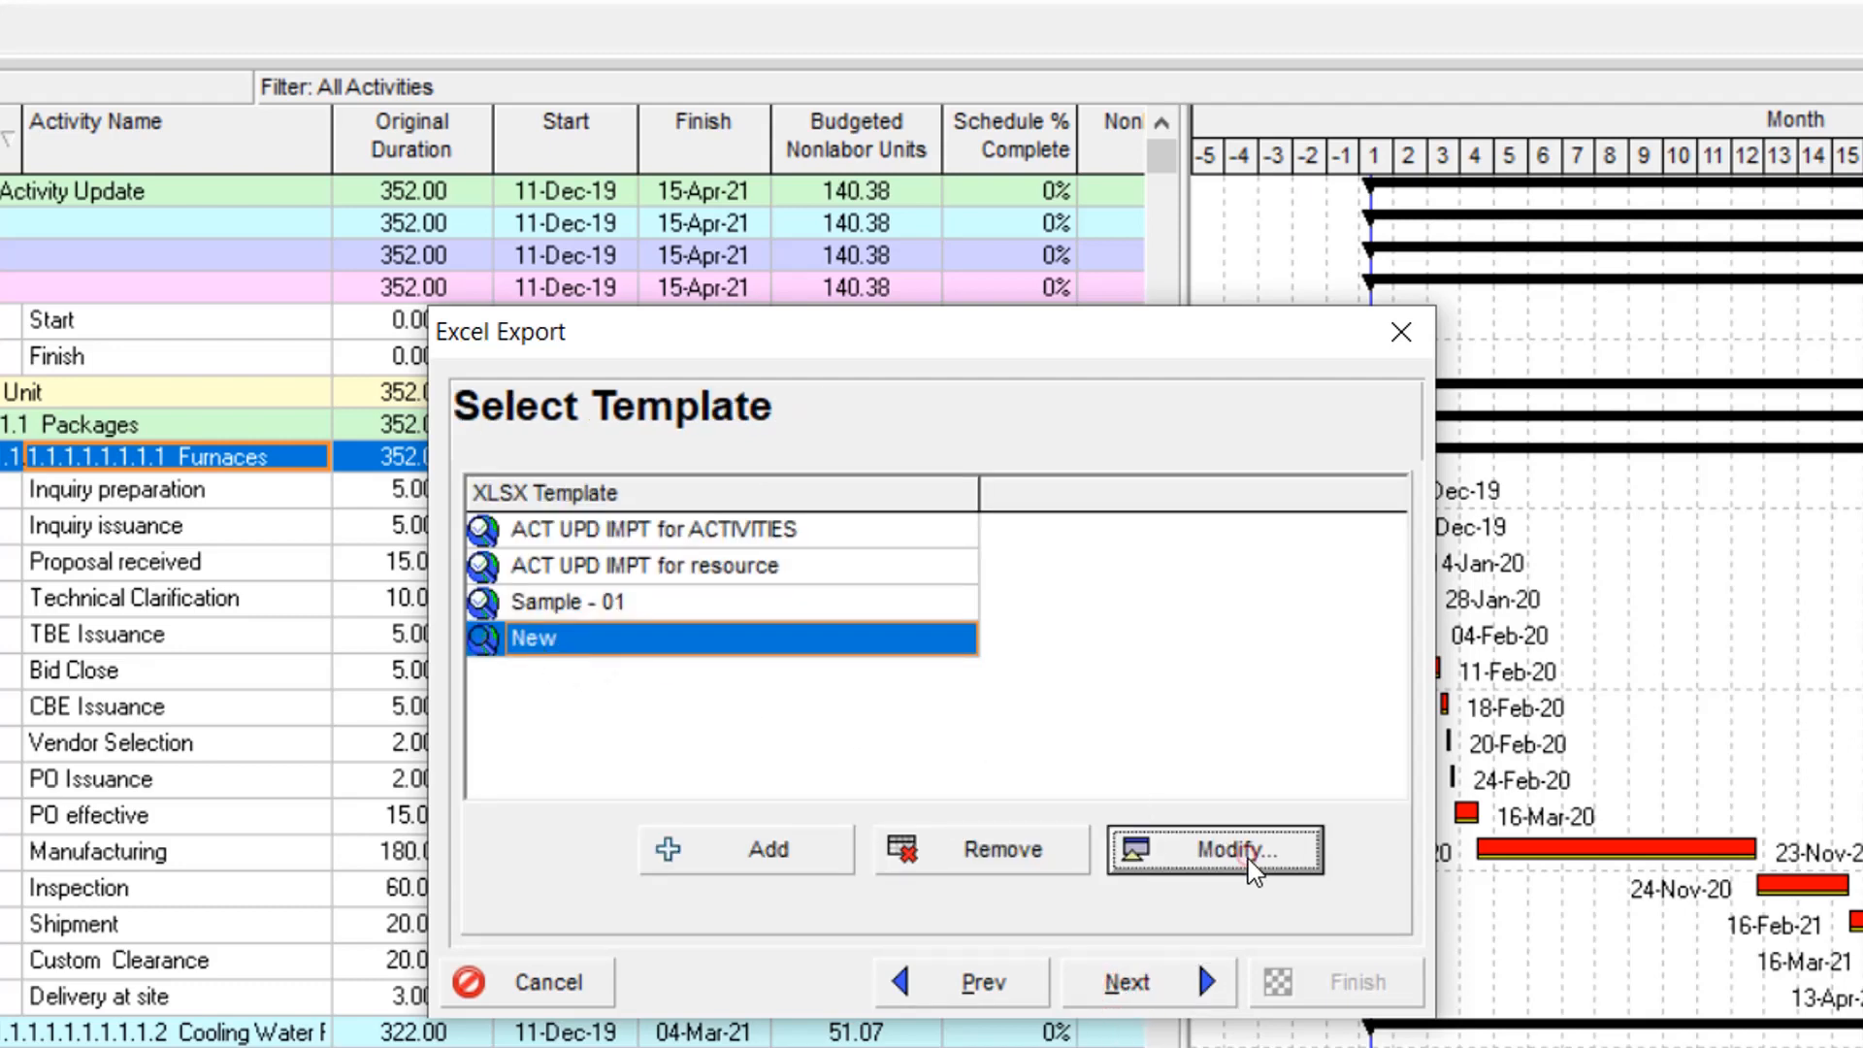
pyautogui.doubleClick(898, 594)
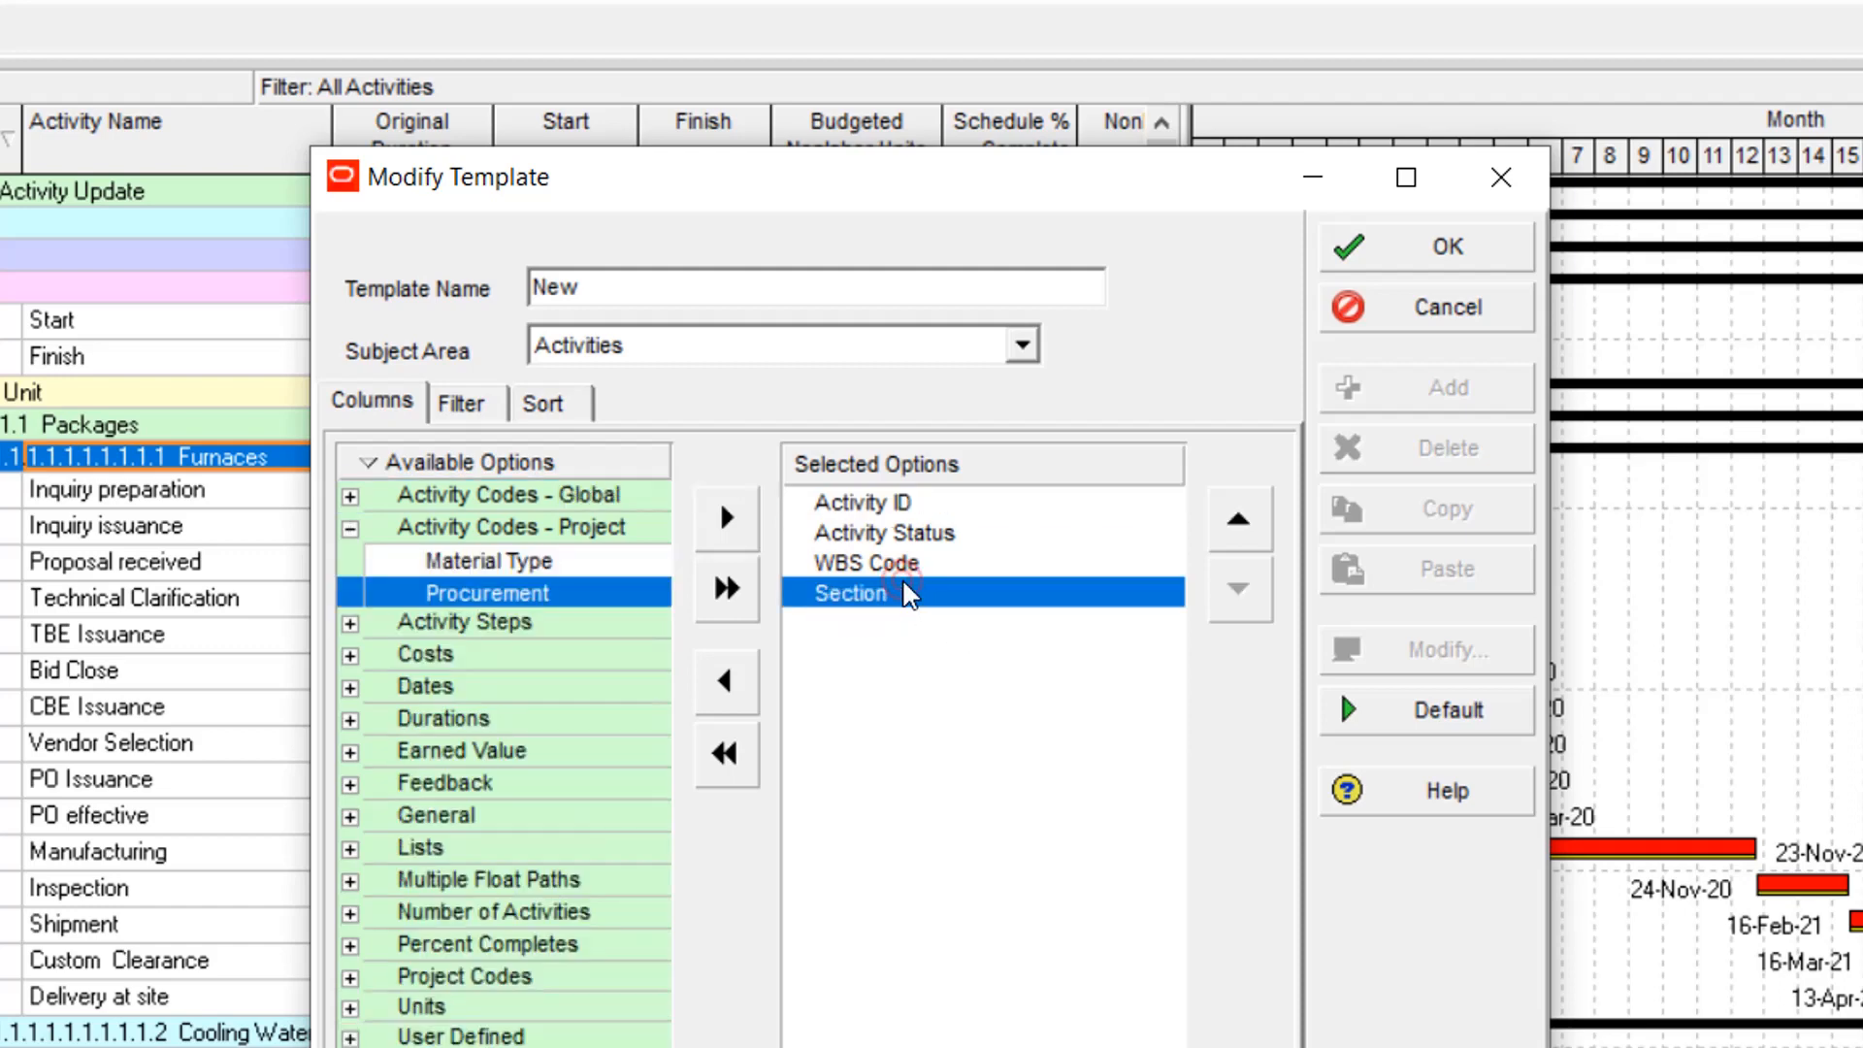
pyautogui.doubleClick(903, 594)
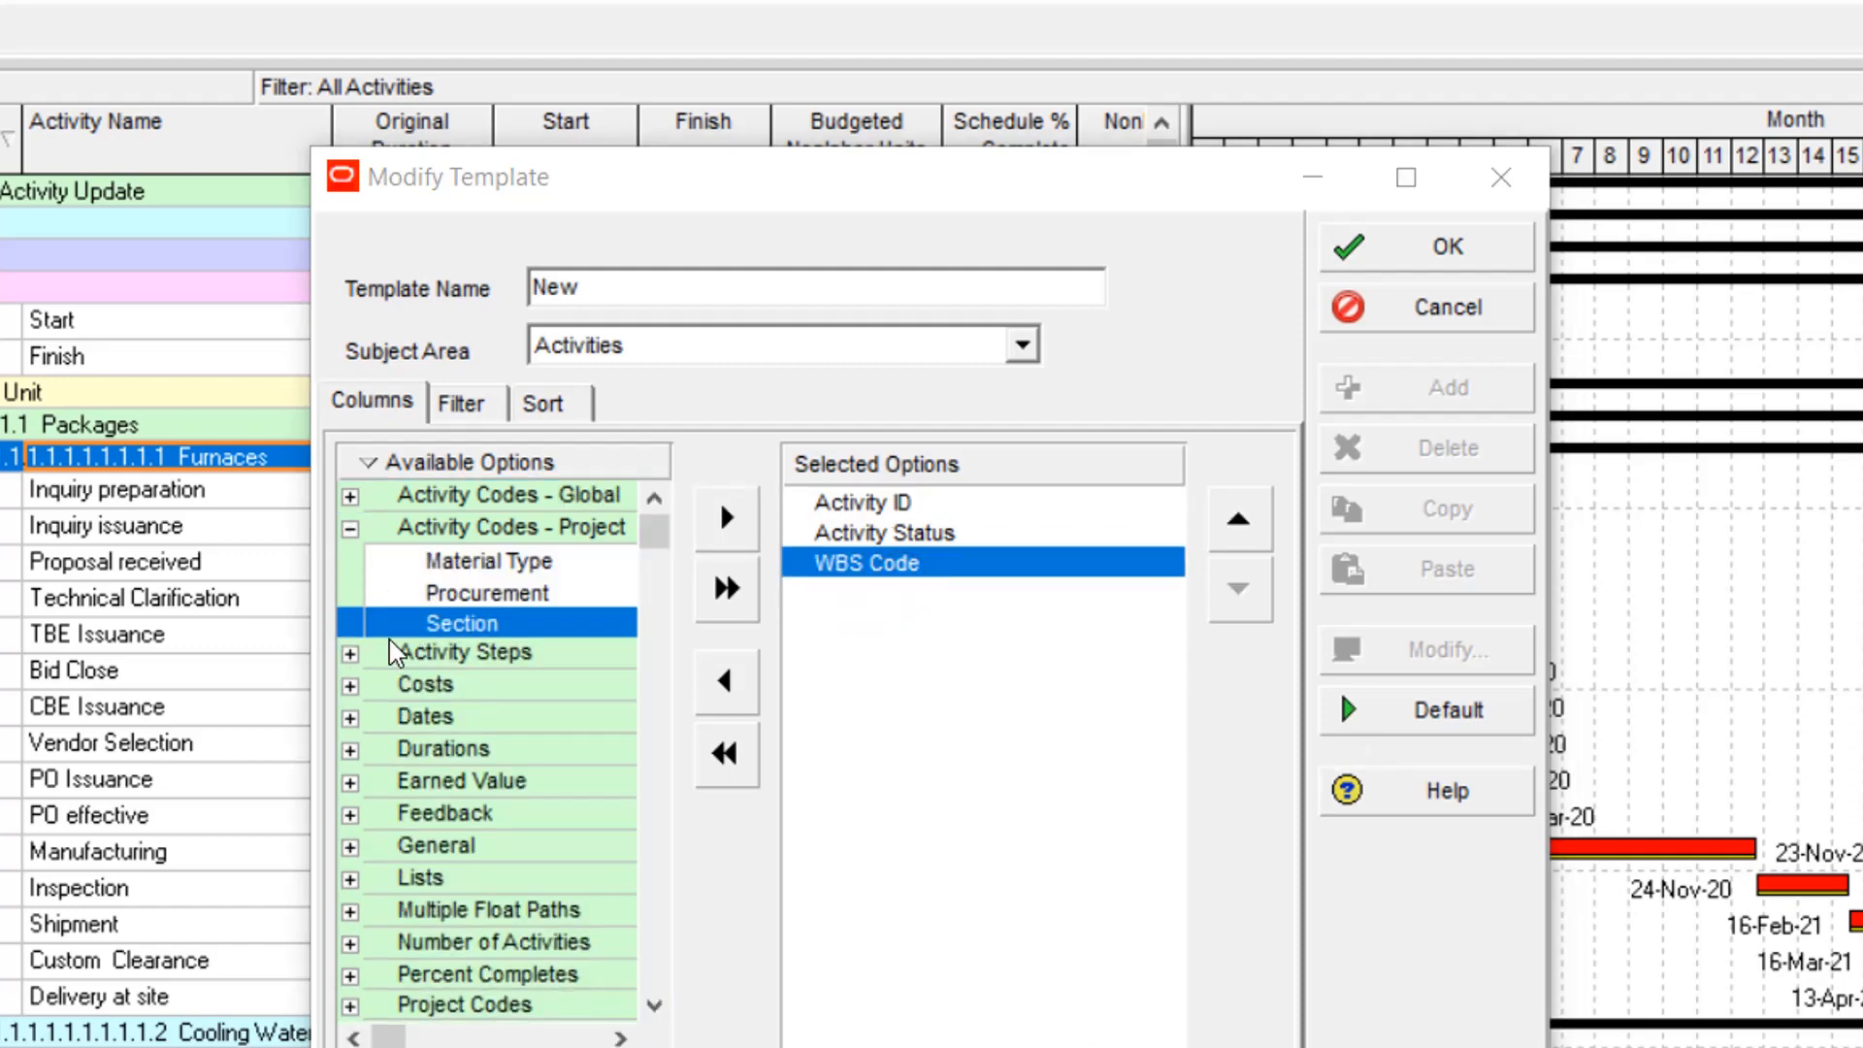
pyautogui.click(312, 643)
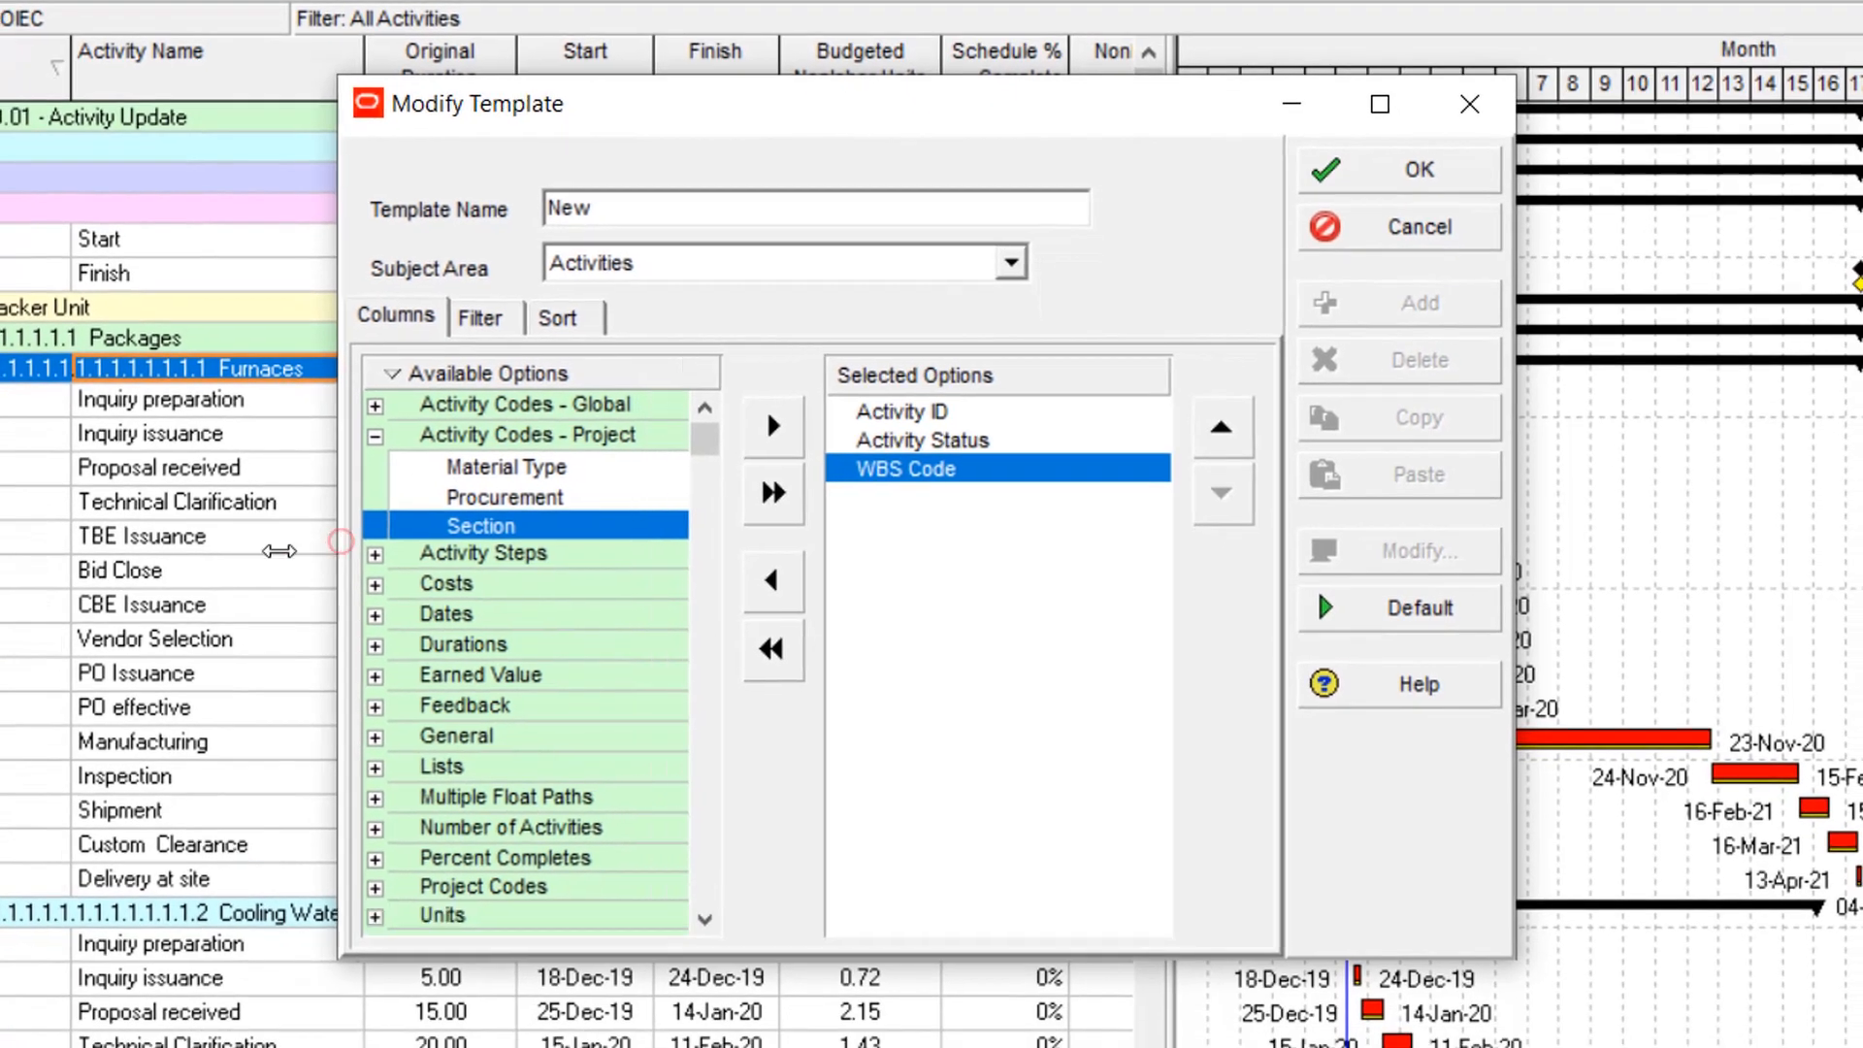
pyautogui.moveTo(313, 640); pyautogui.dragTo(83, 660)
pyautogui.moveTo(123, 568); pyautogui.dragTo(124, 570)
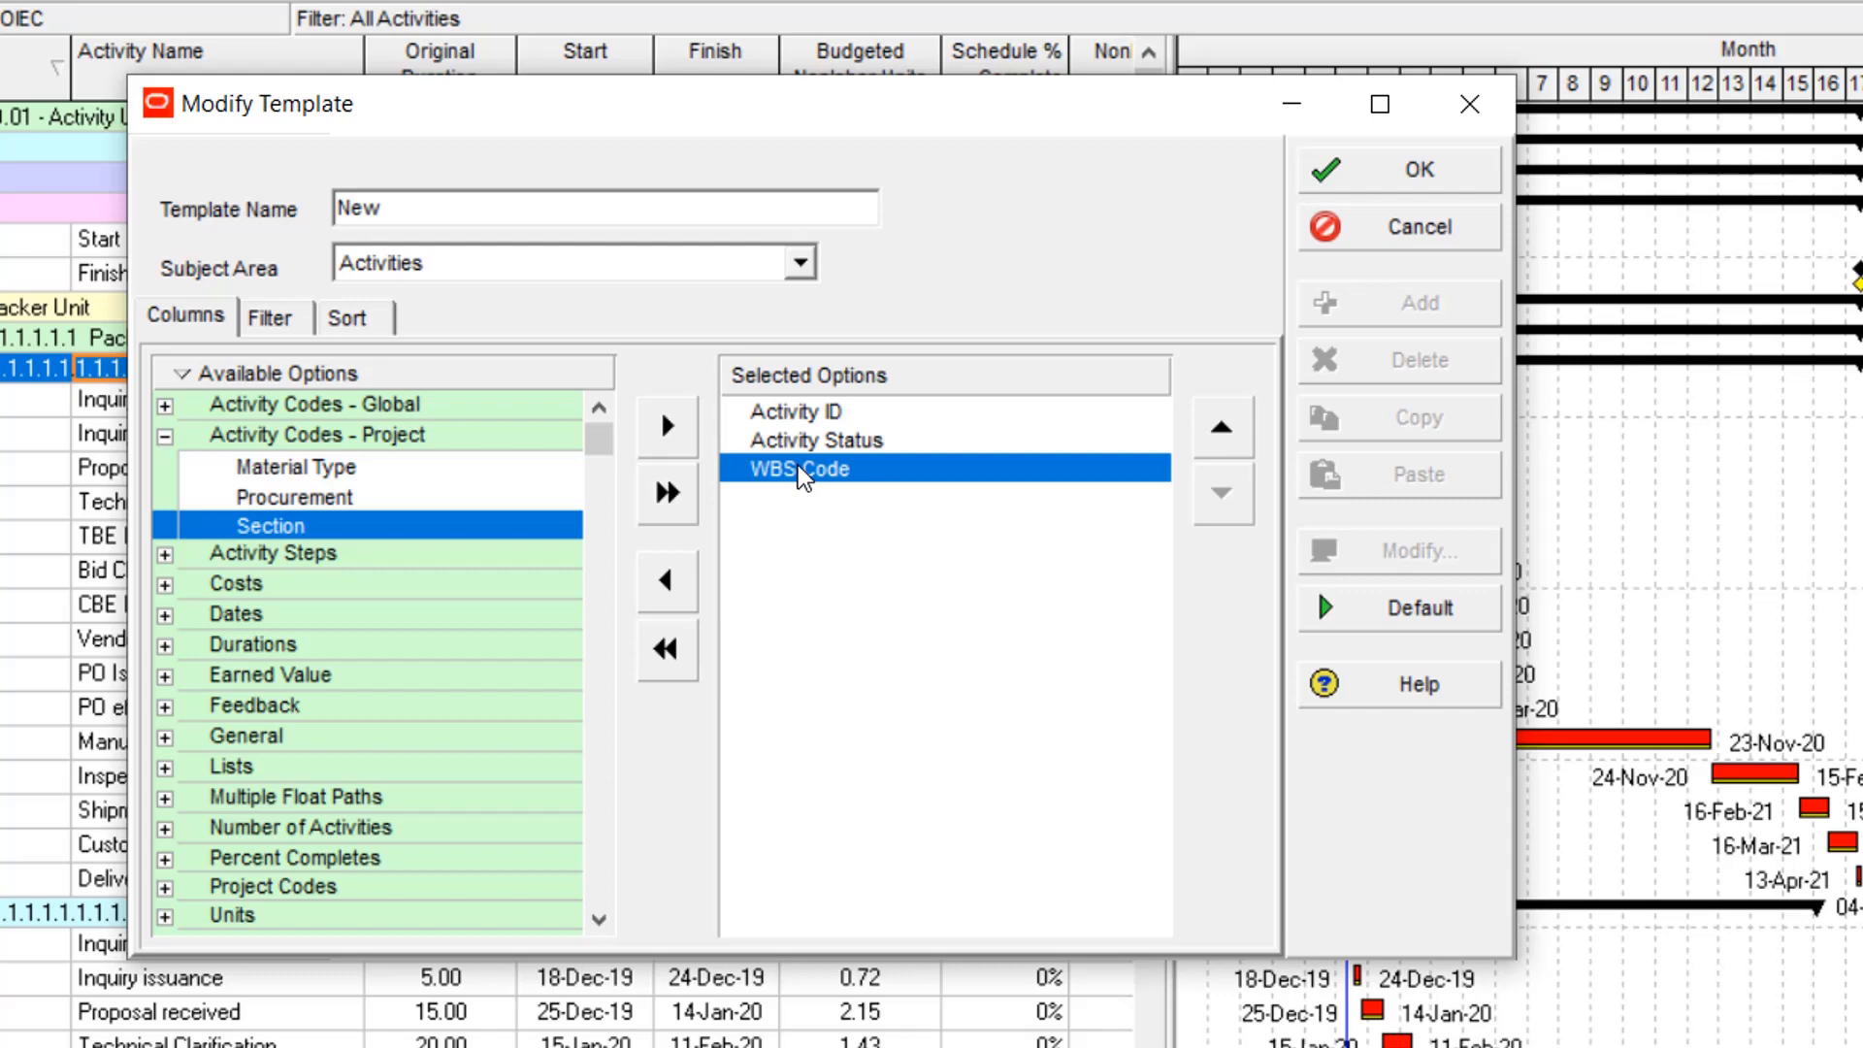
# Step: Add the Procurement and Material Type project activity codes to the template's columns, check its filter, and save the template
pyautogui.doubleClick(291, 496)
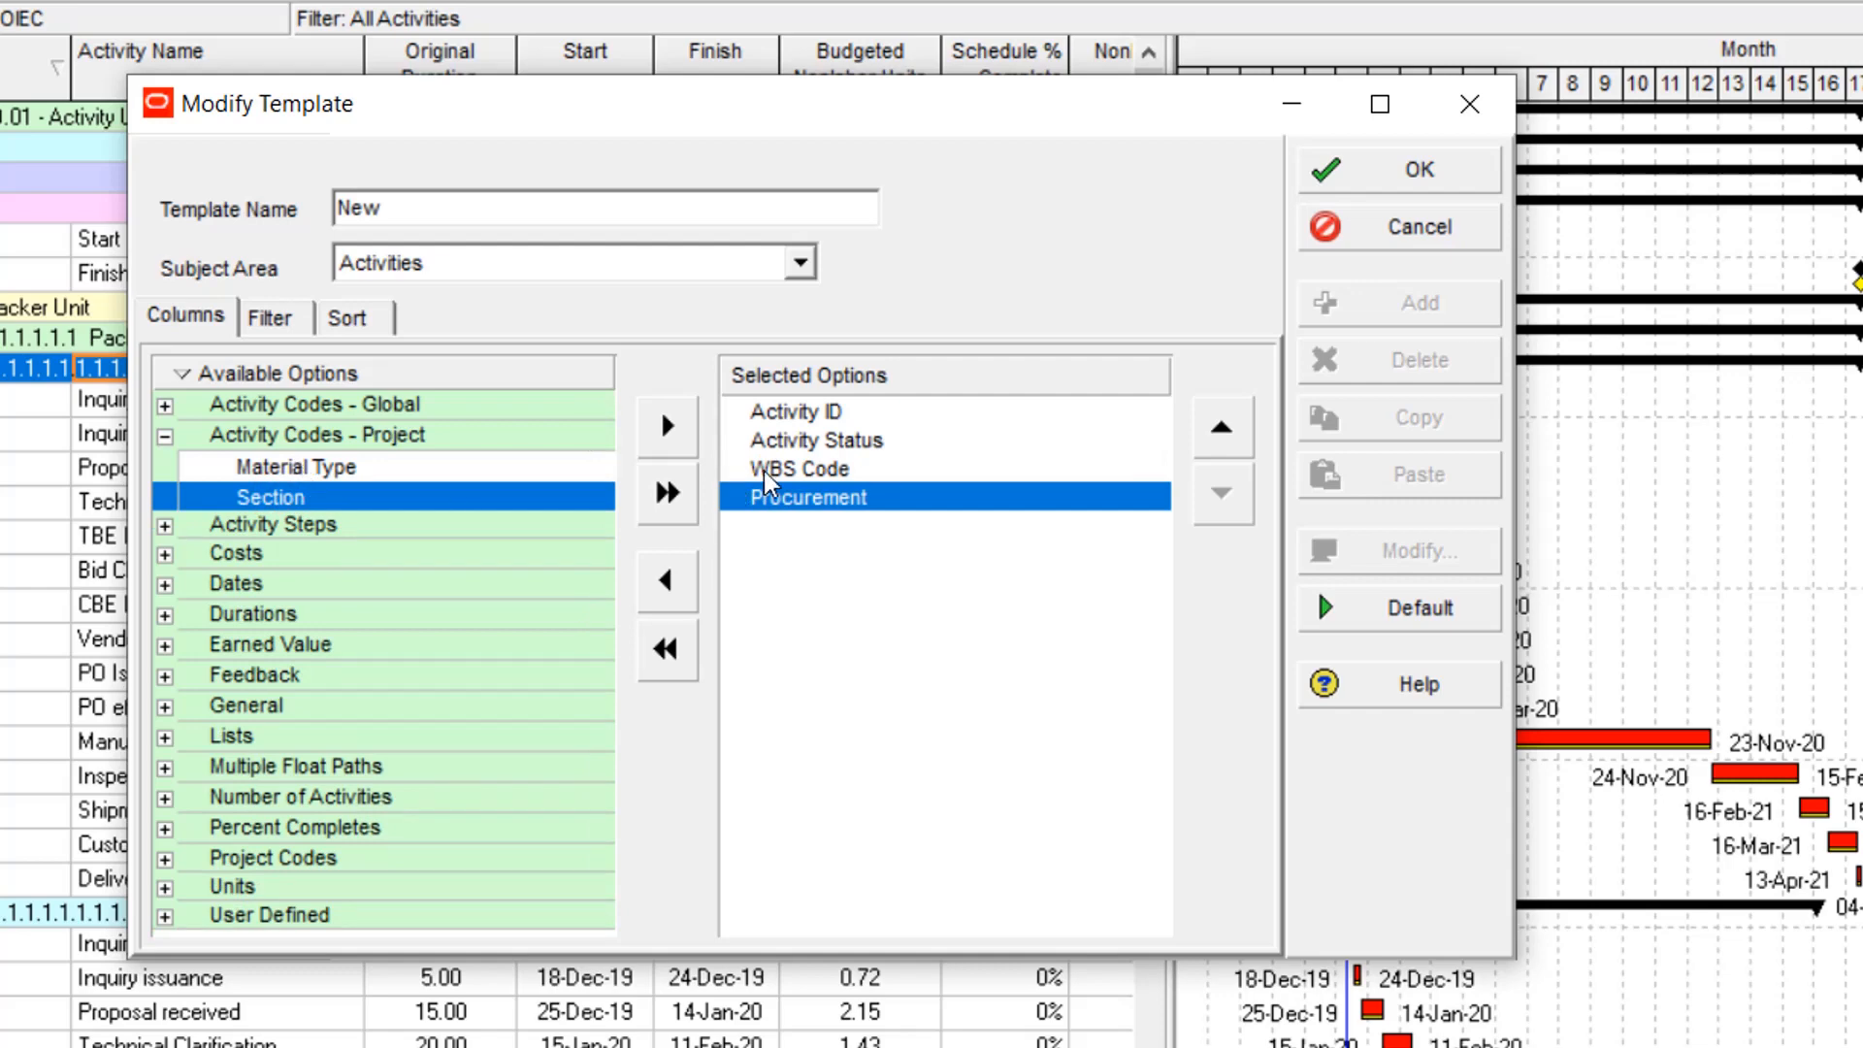
pyautogui.doubleClick(328, 467)
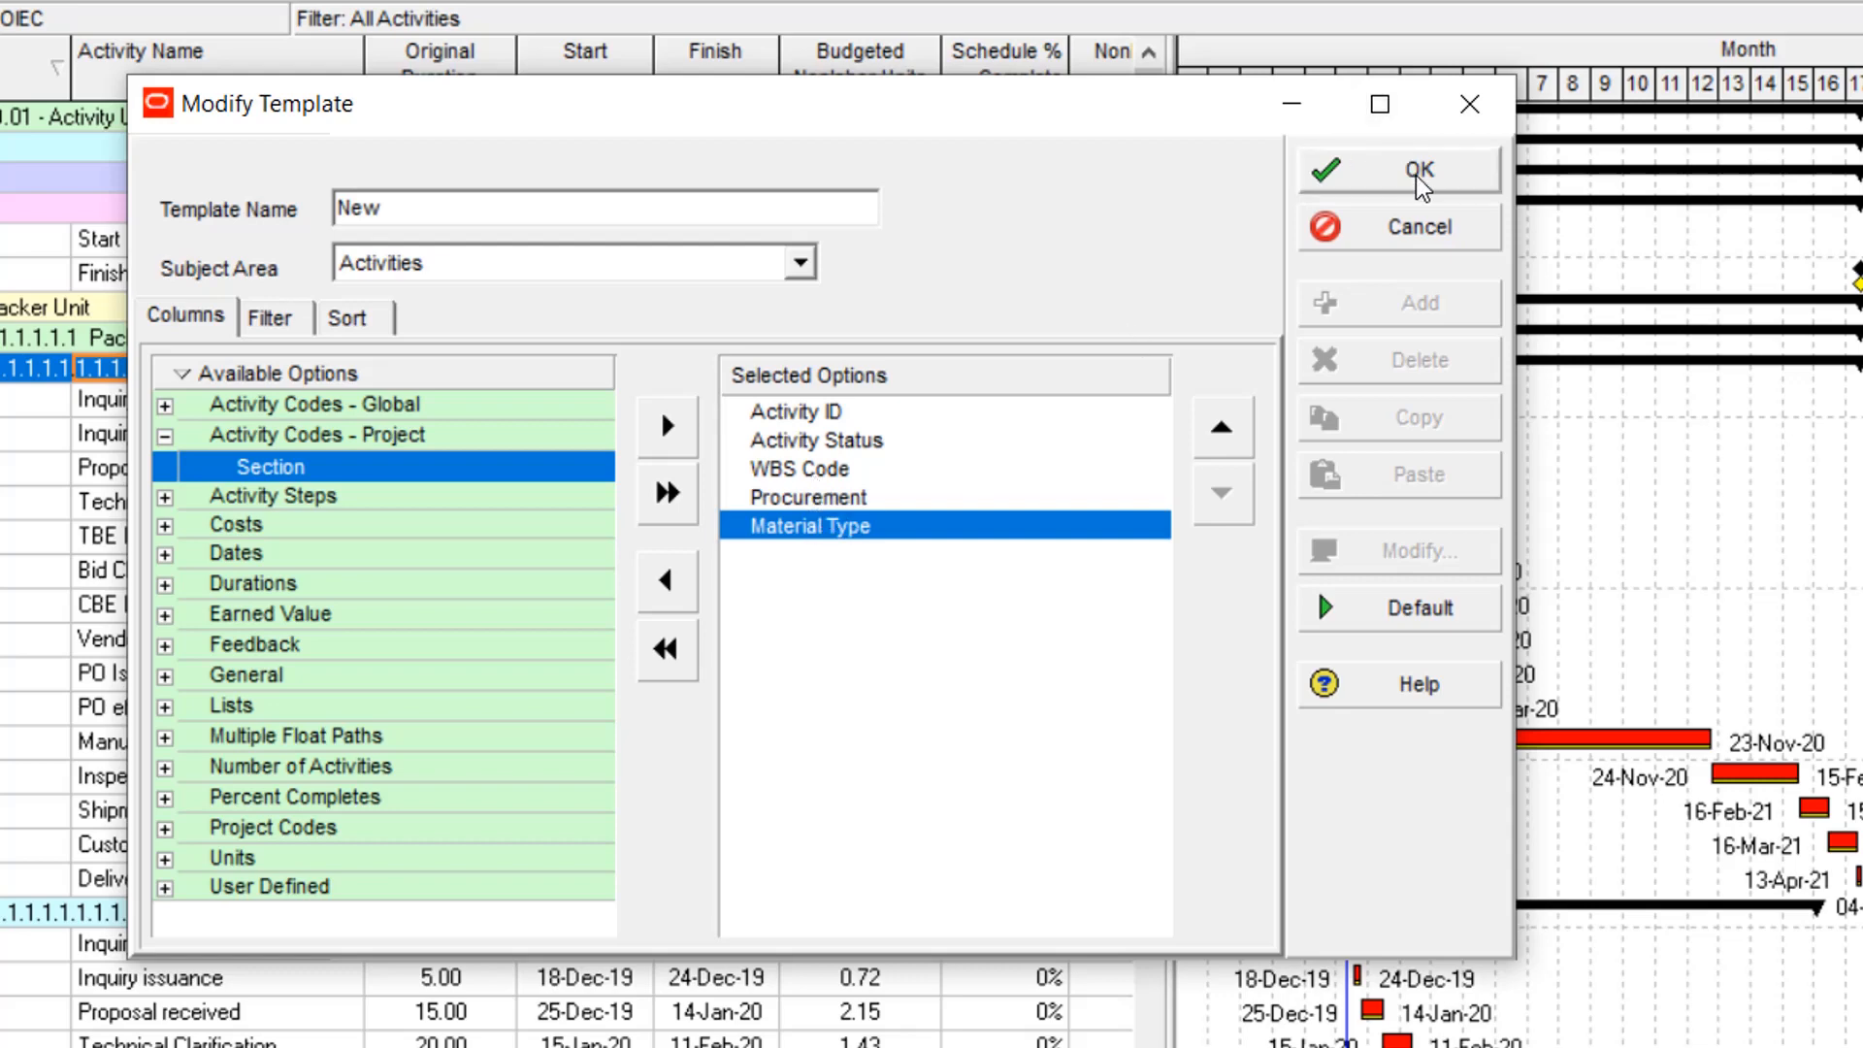
pyautogui.click(268, 316)
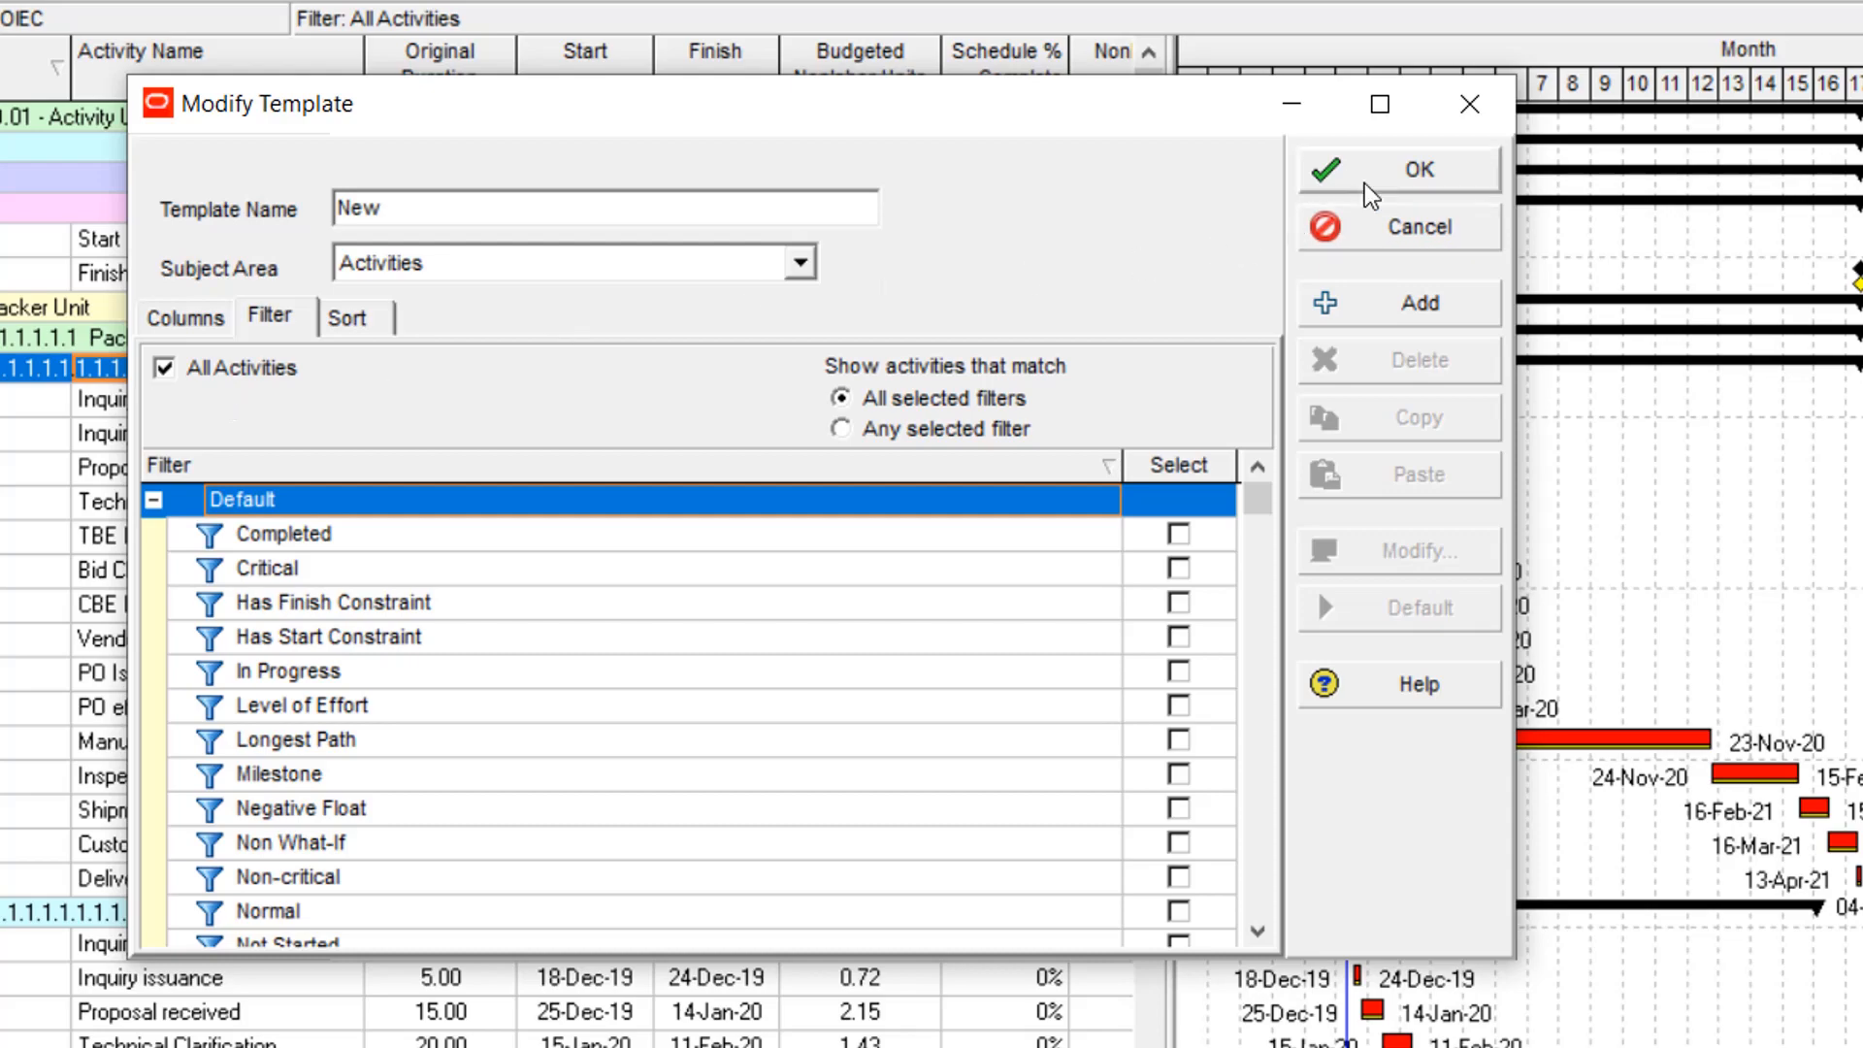
pyautogui.click(1419, 170)
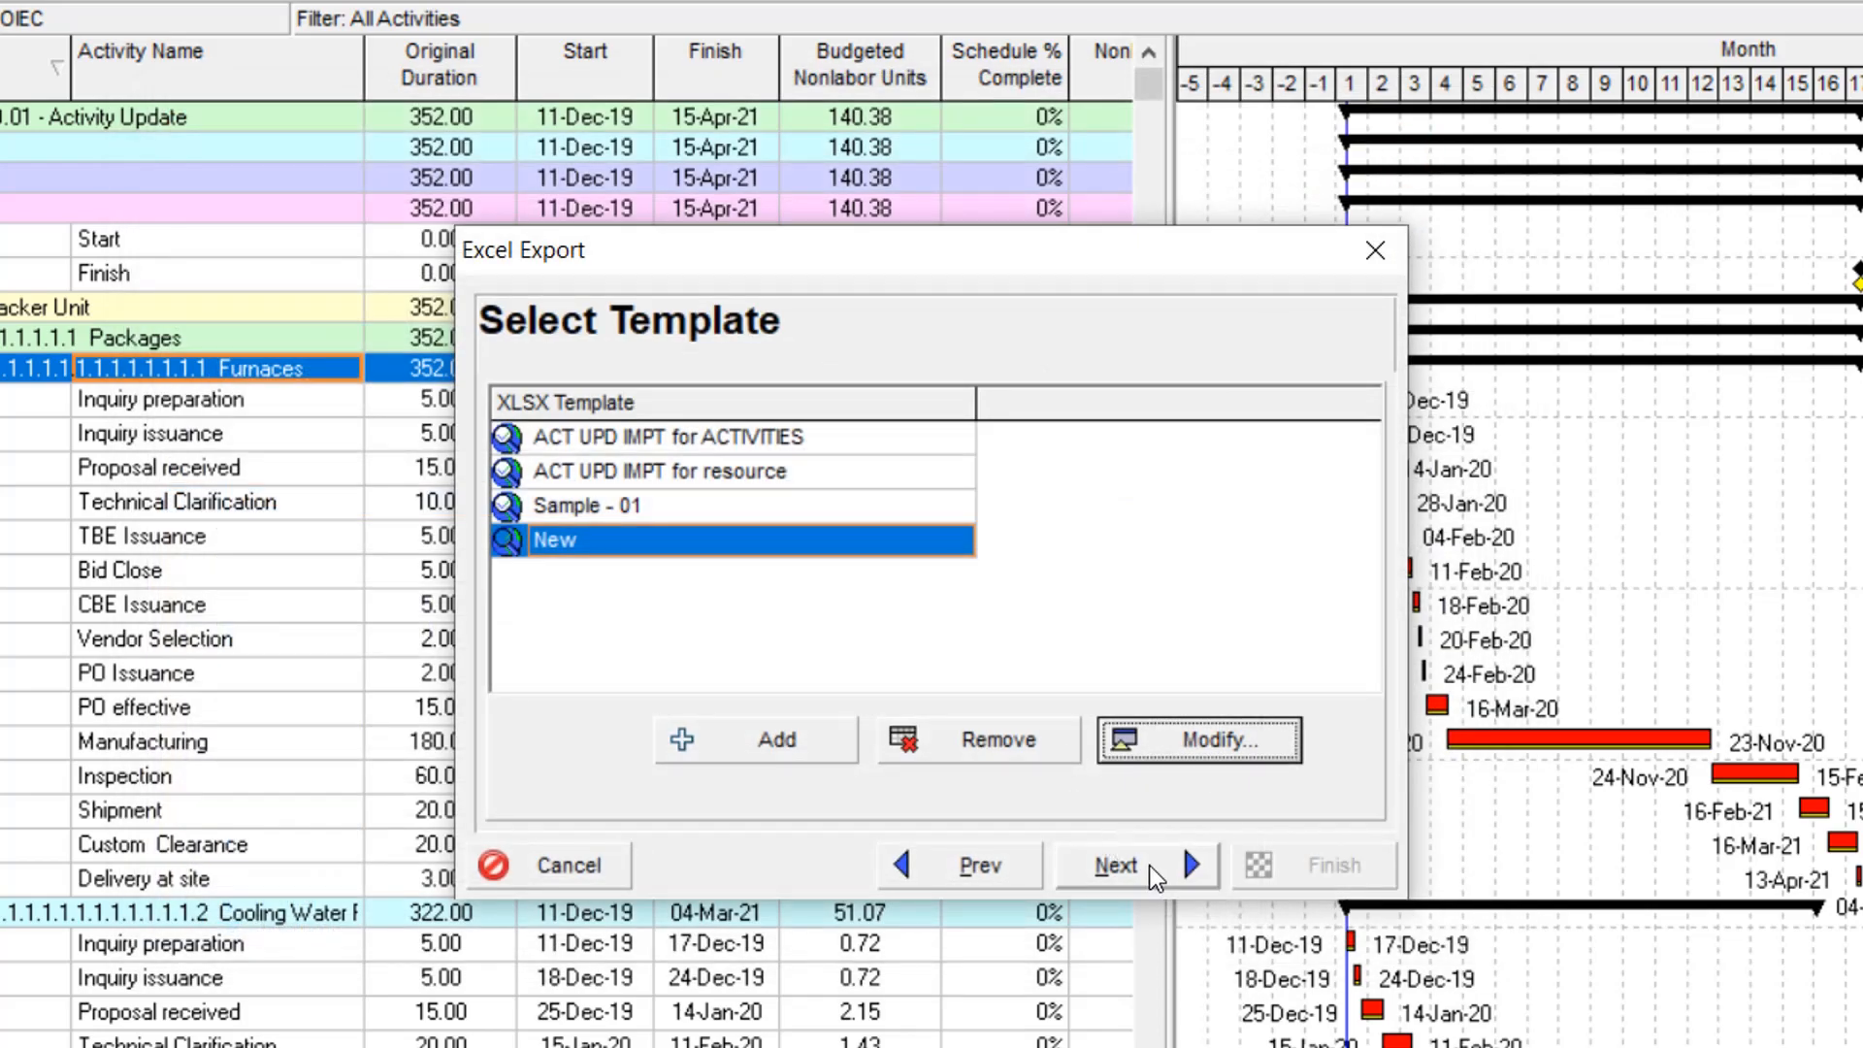
# Step: Export the activities to Project-00-Activities.xlsx on the desktop and open the exported workbook
pyautogui.click(1151, 866)
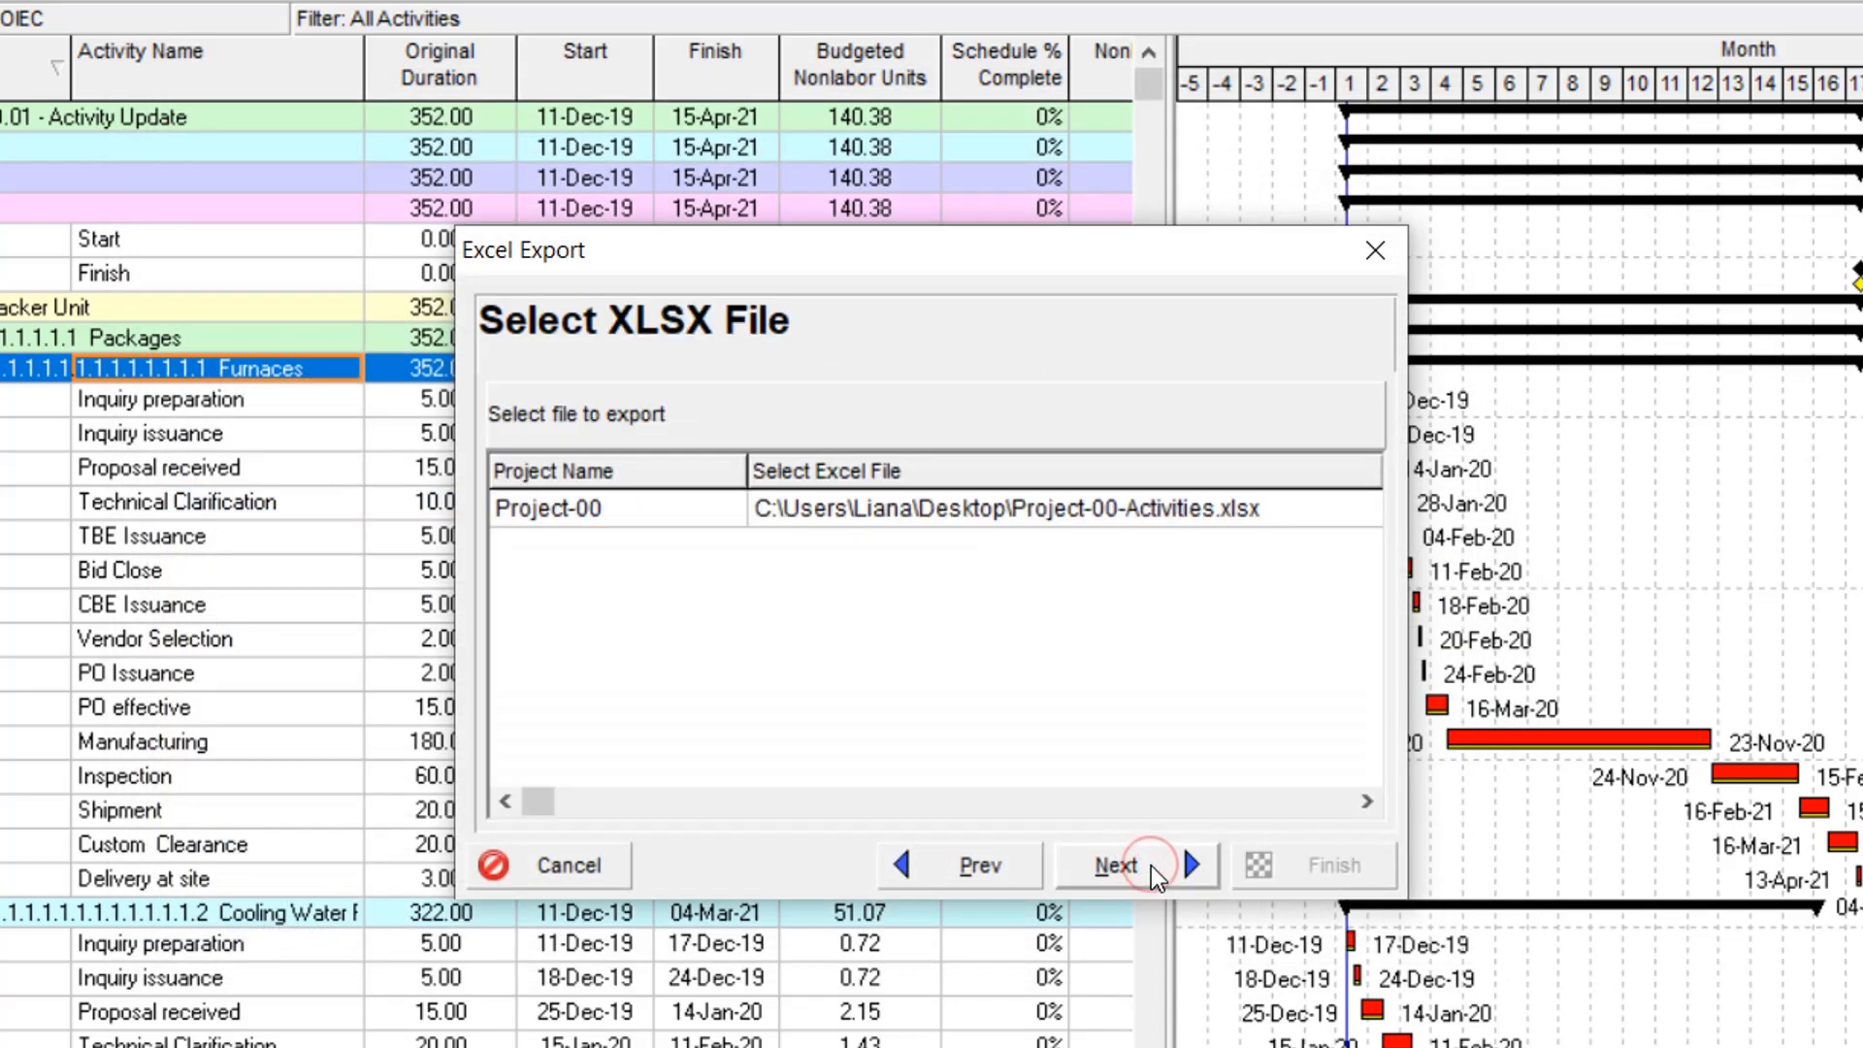
pyautogui.click(1151, 866)
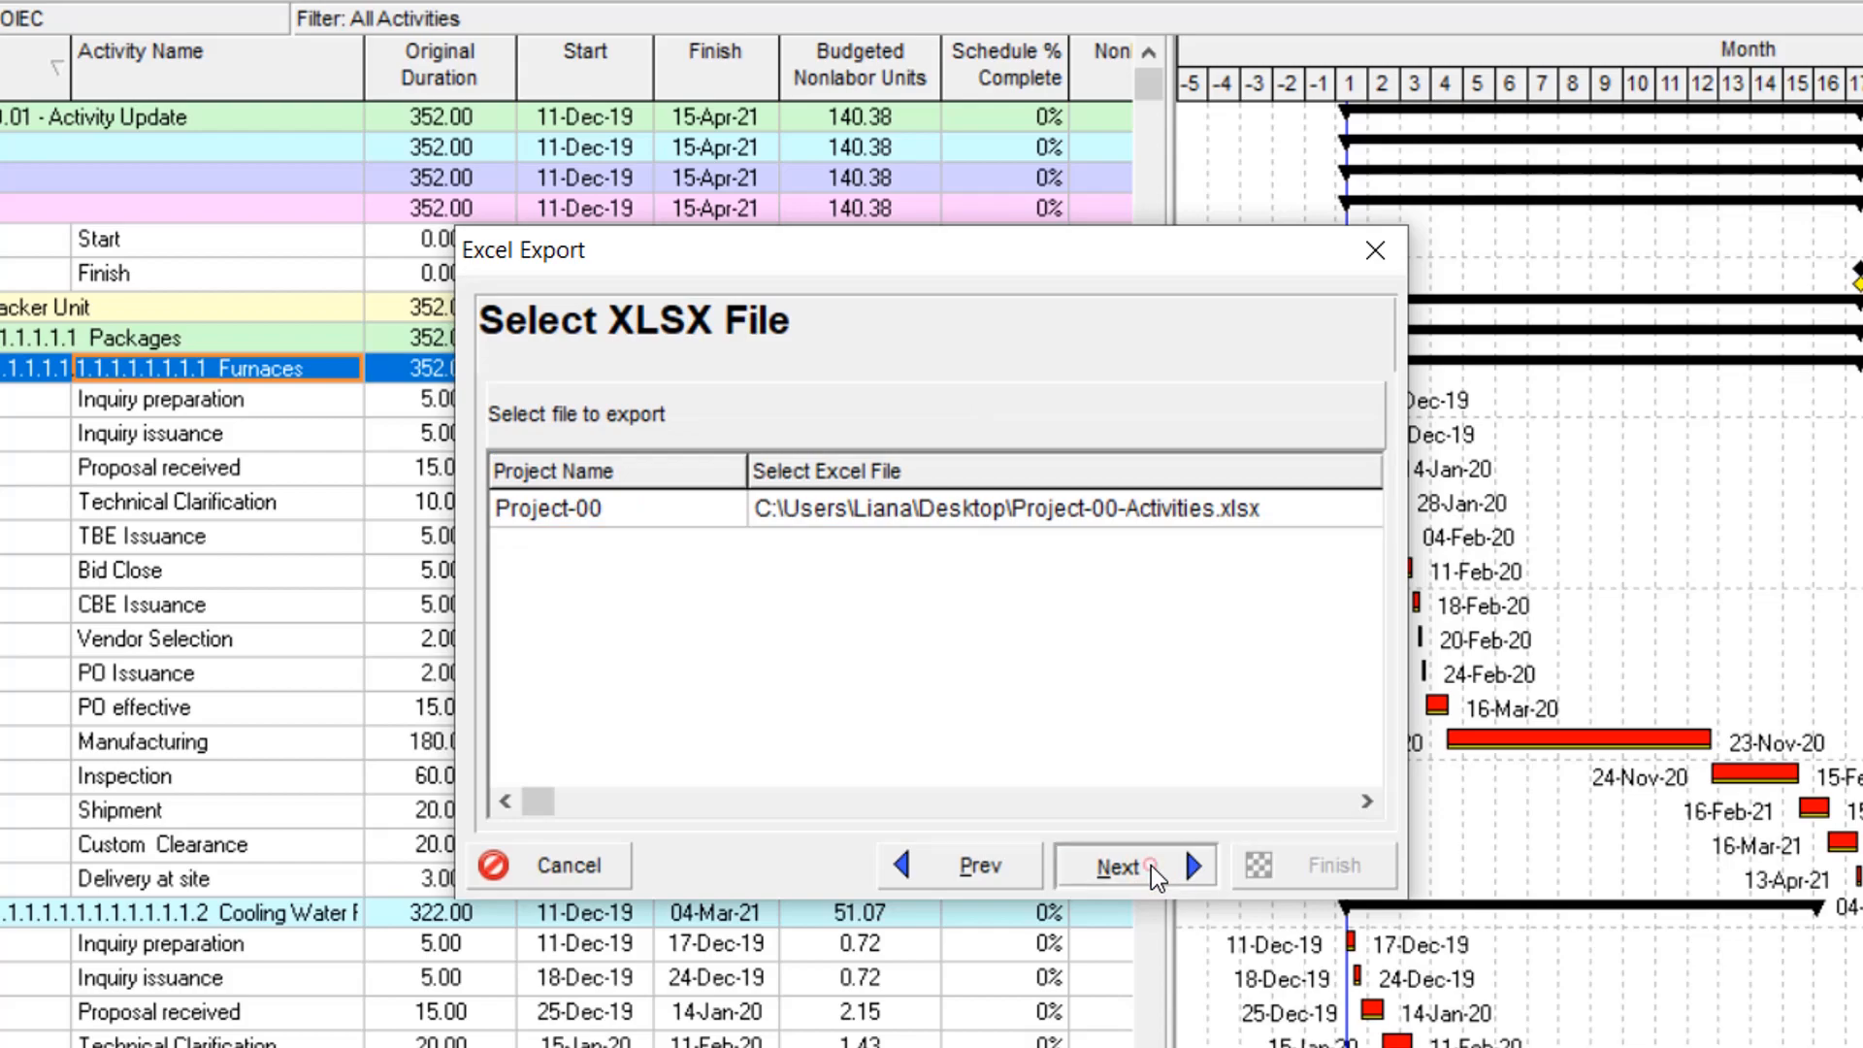
pyautogui.click(1281, 881)
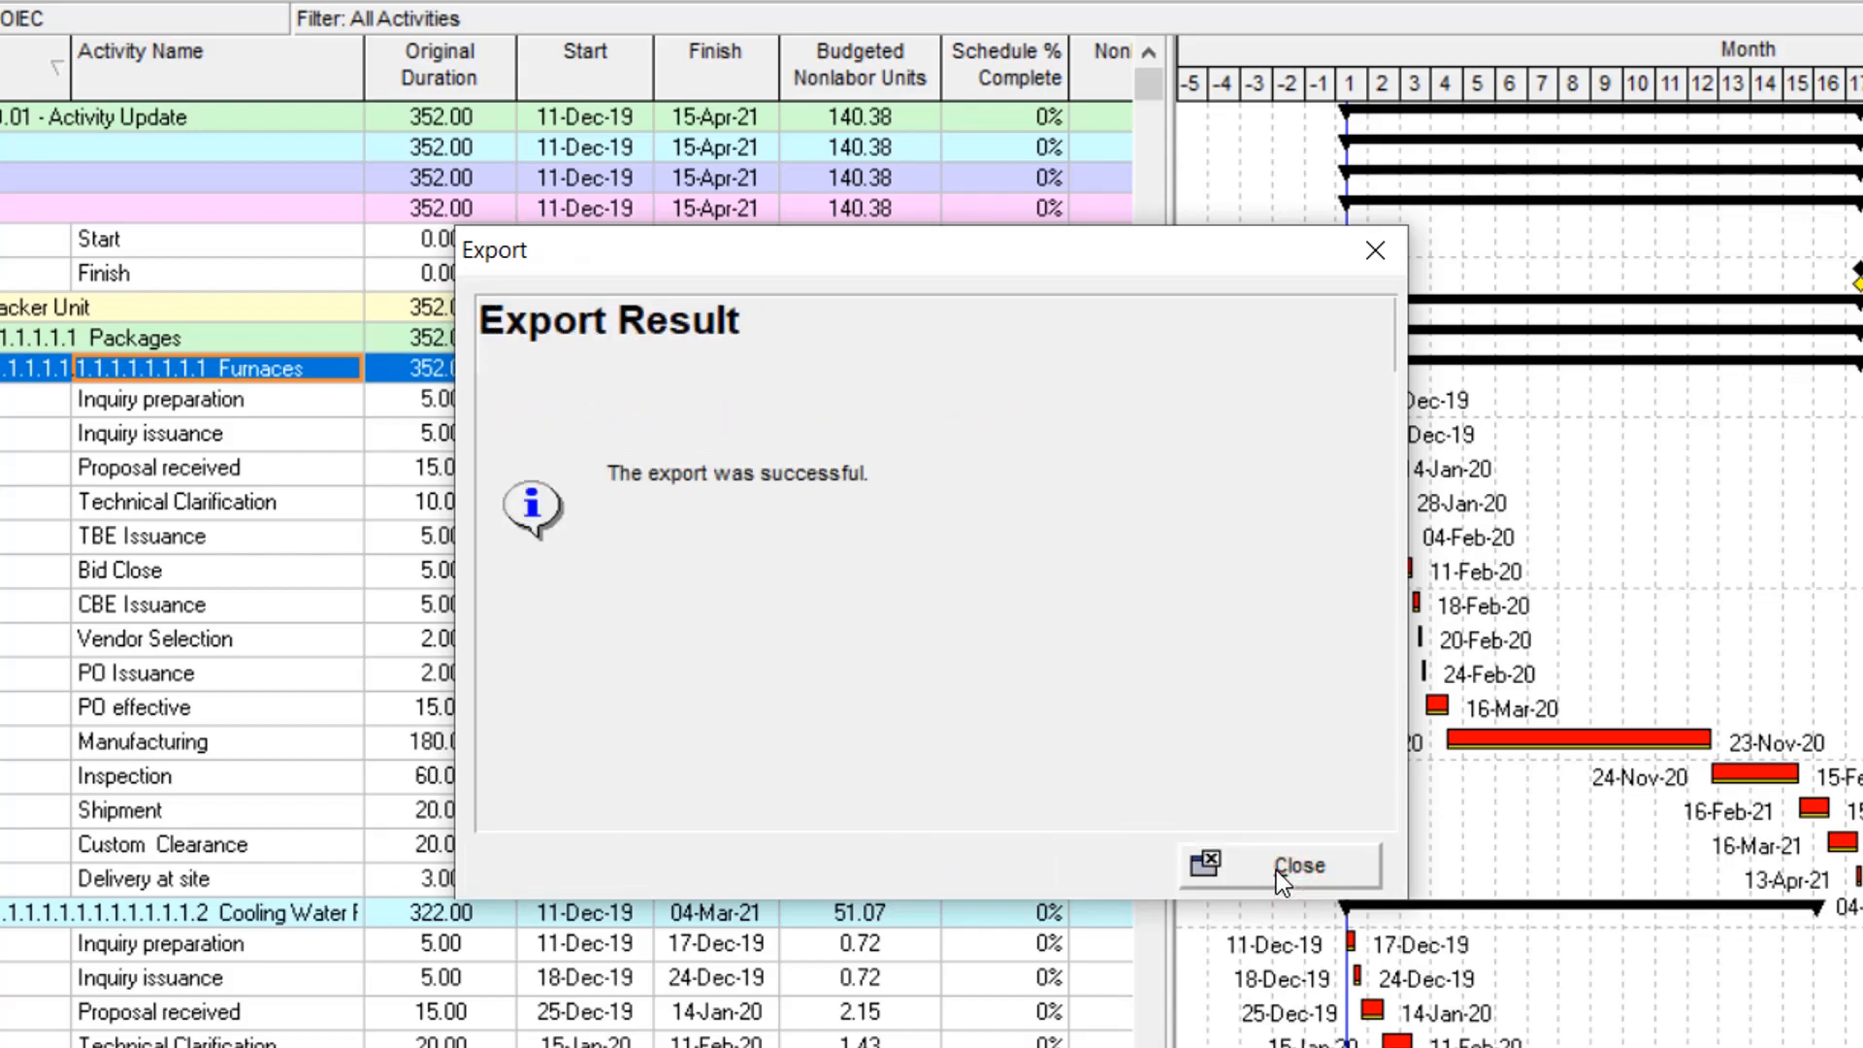
pyautogui.click(1277, 870)
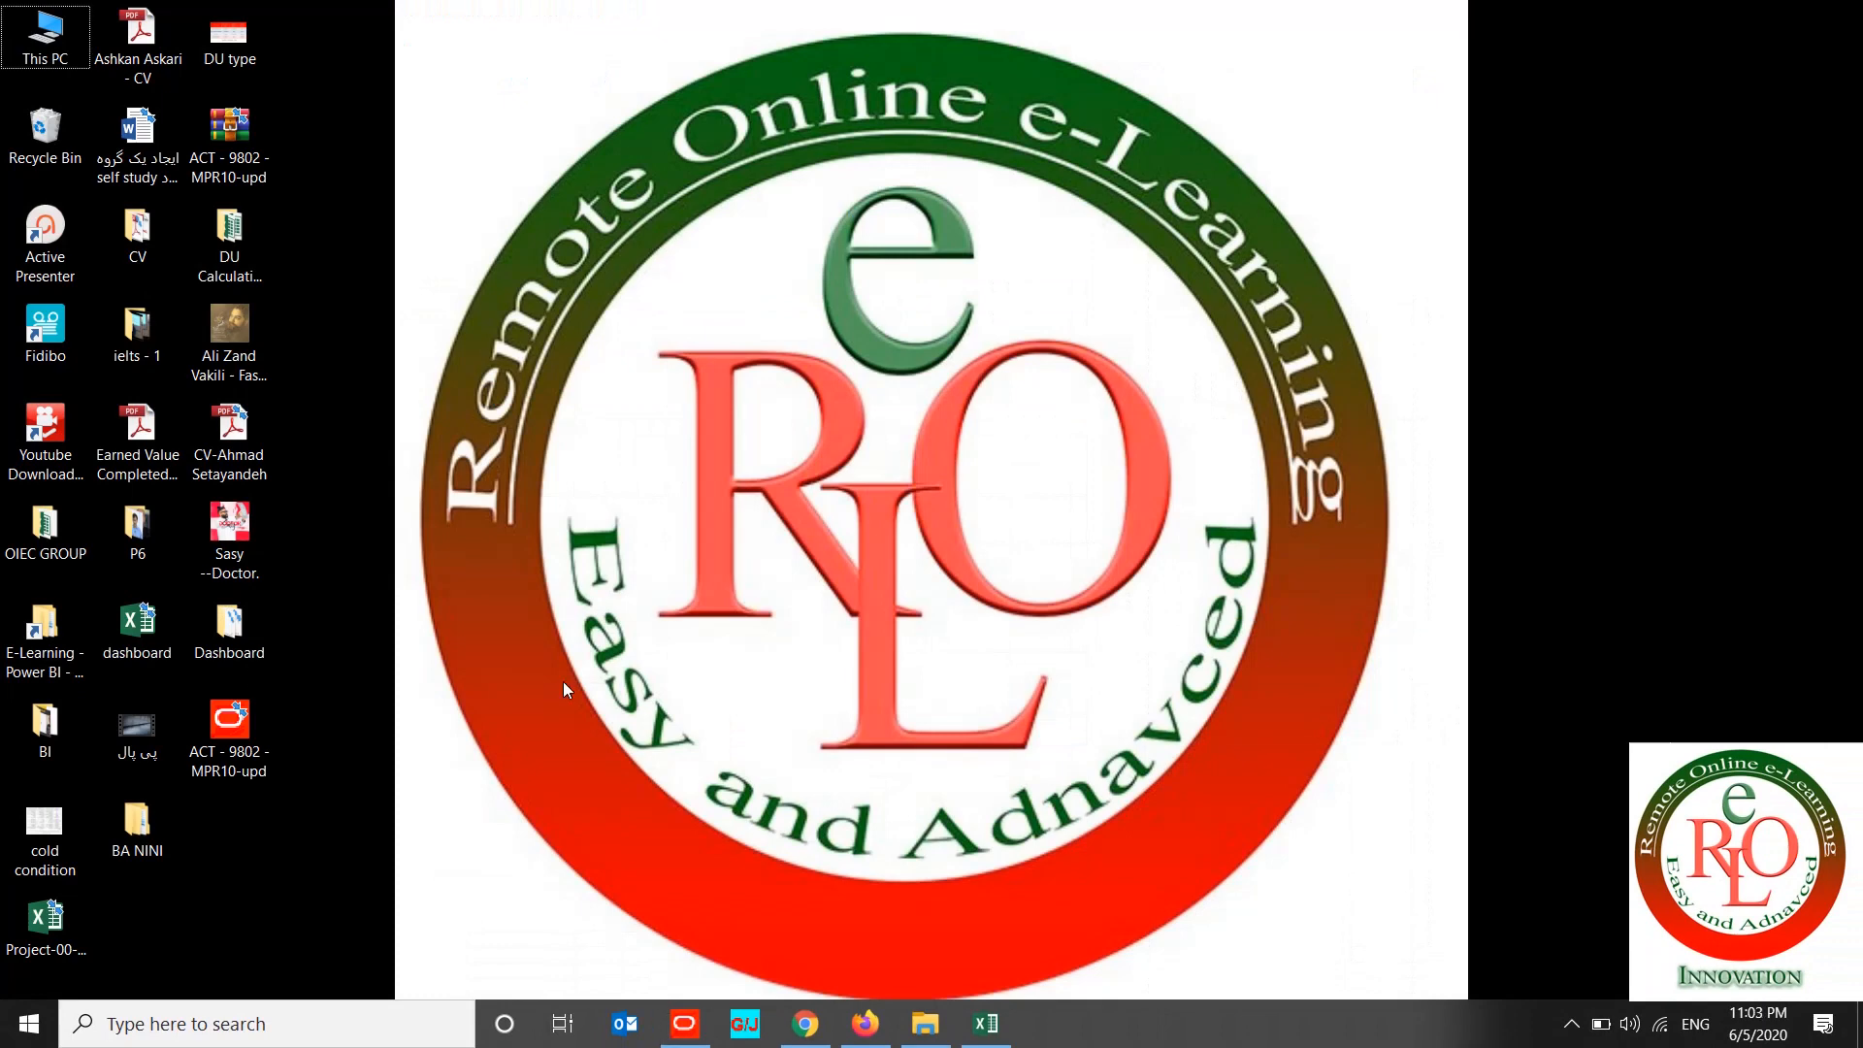
pyautogui.click(44, 949)
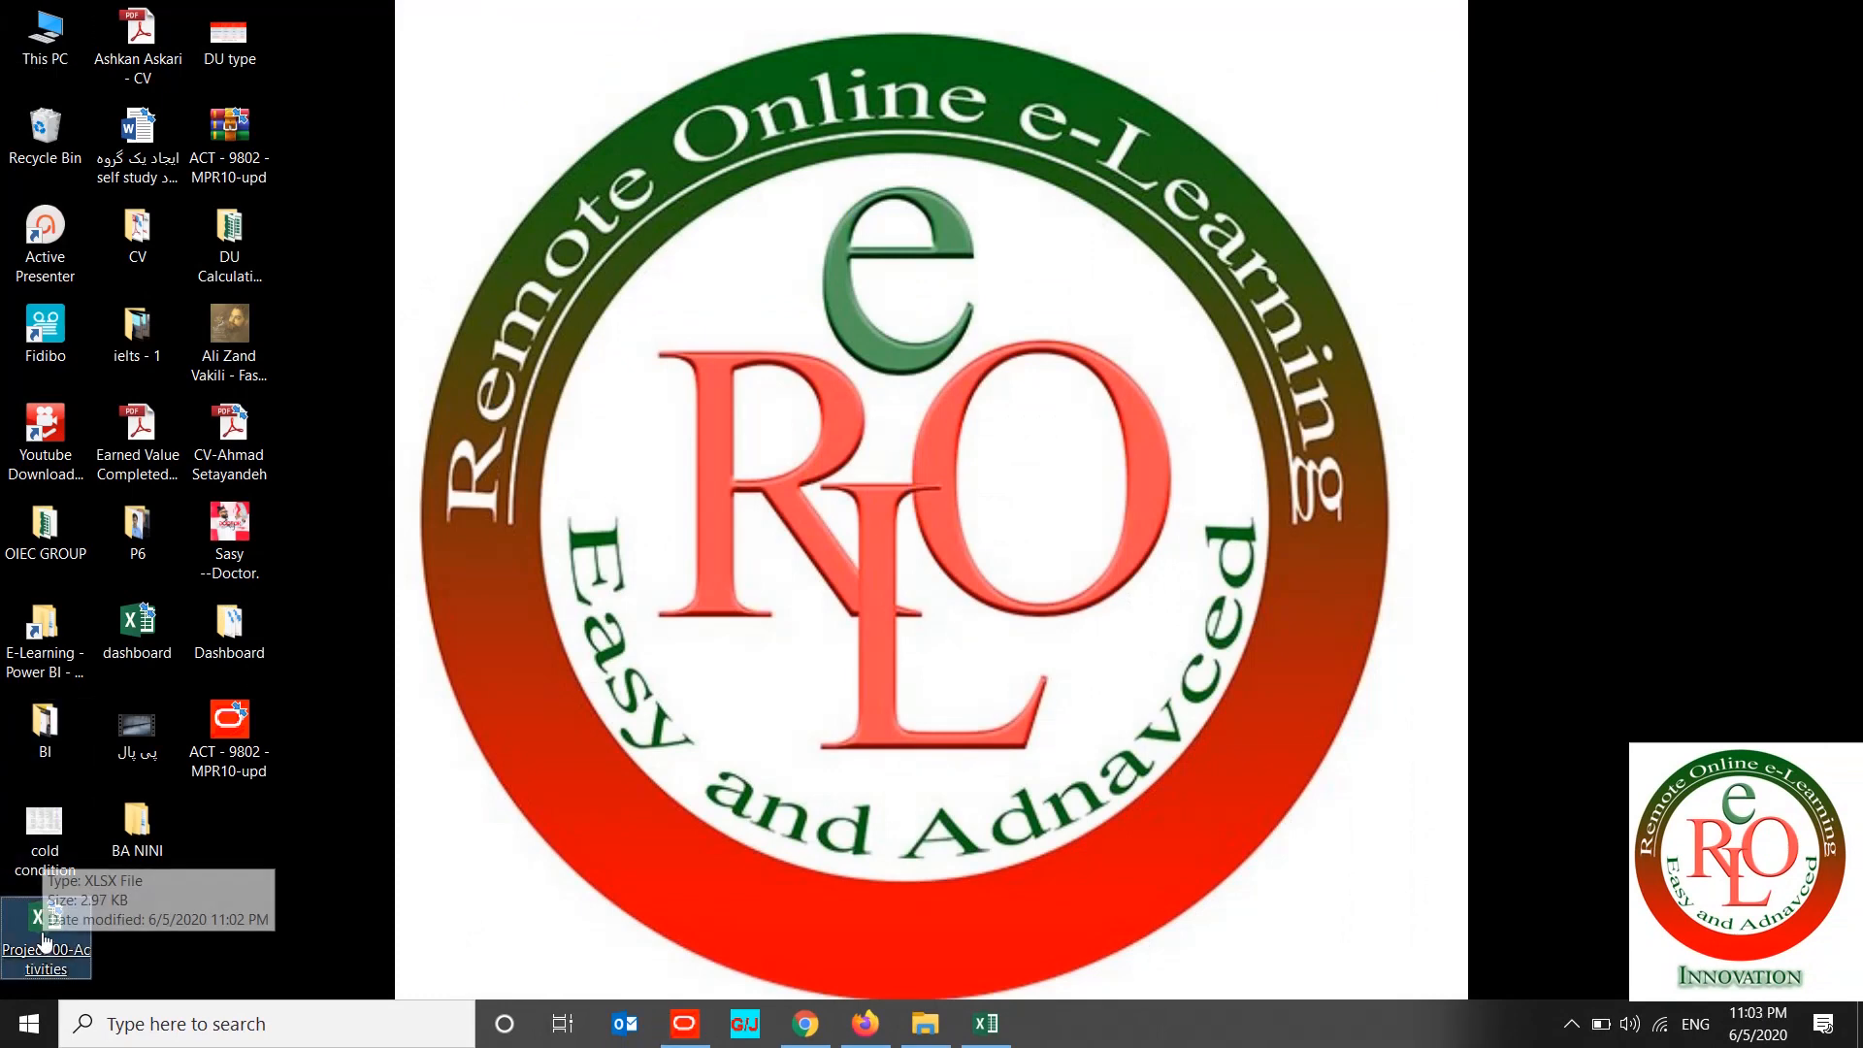
# Step: Open the exported Project-00-Activities workbook and fit the widths of columns A to E to their contents
pyautogui.click(42, 933)
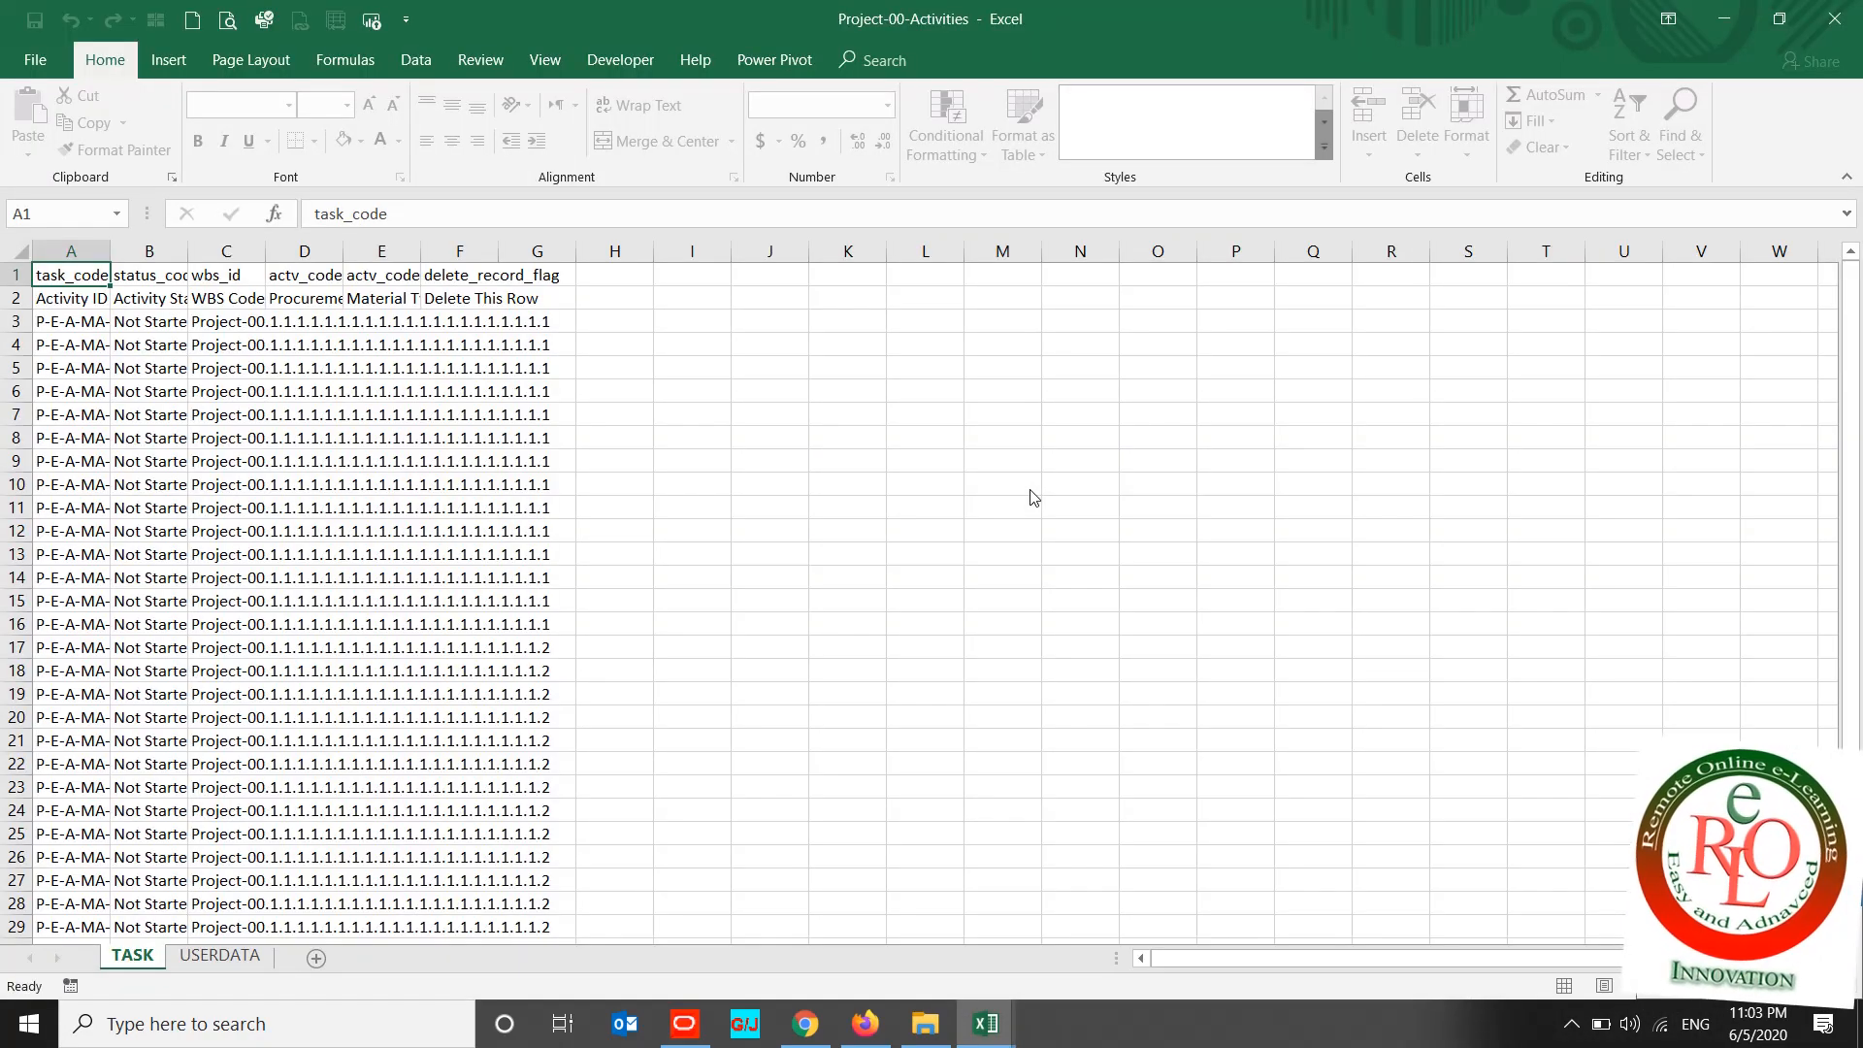
pyautogui.doubleClick(109, 251)
pyautogui.doubleClick(272, 251)
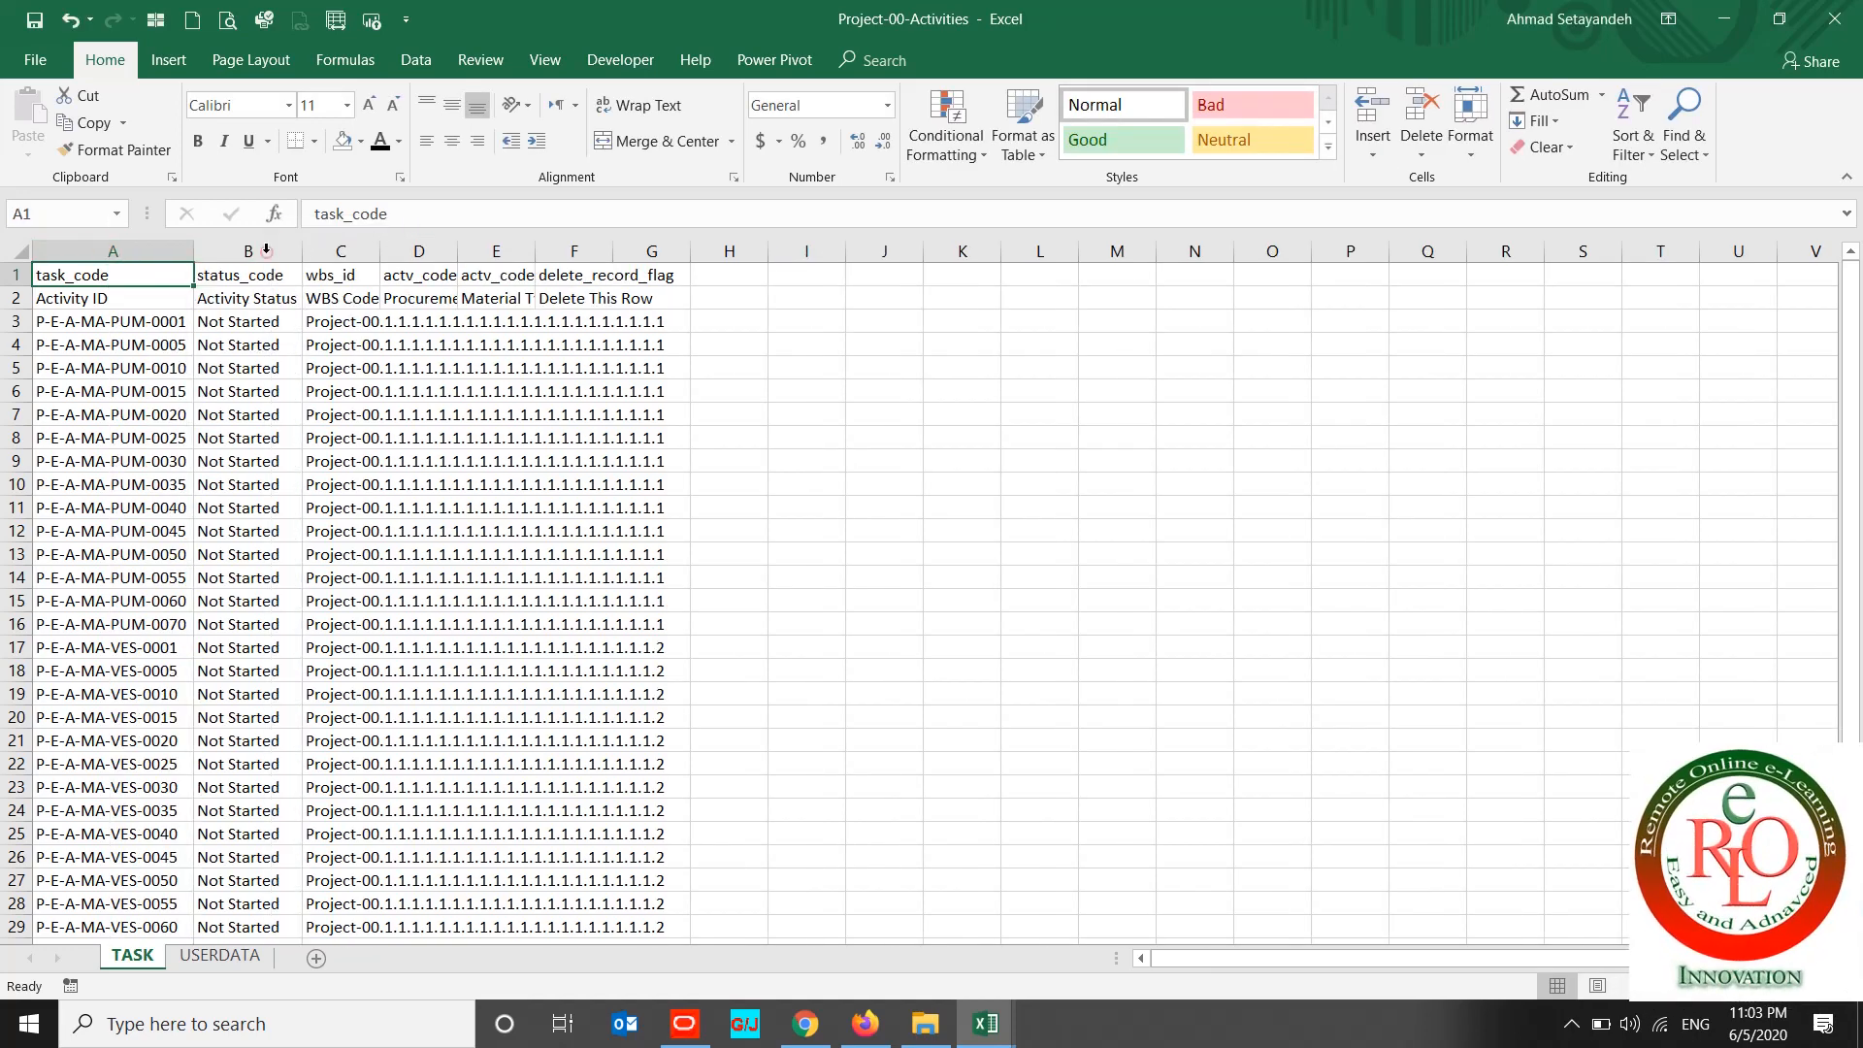
pyautogui.doubleClick(379, 246)
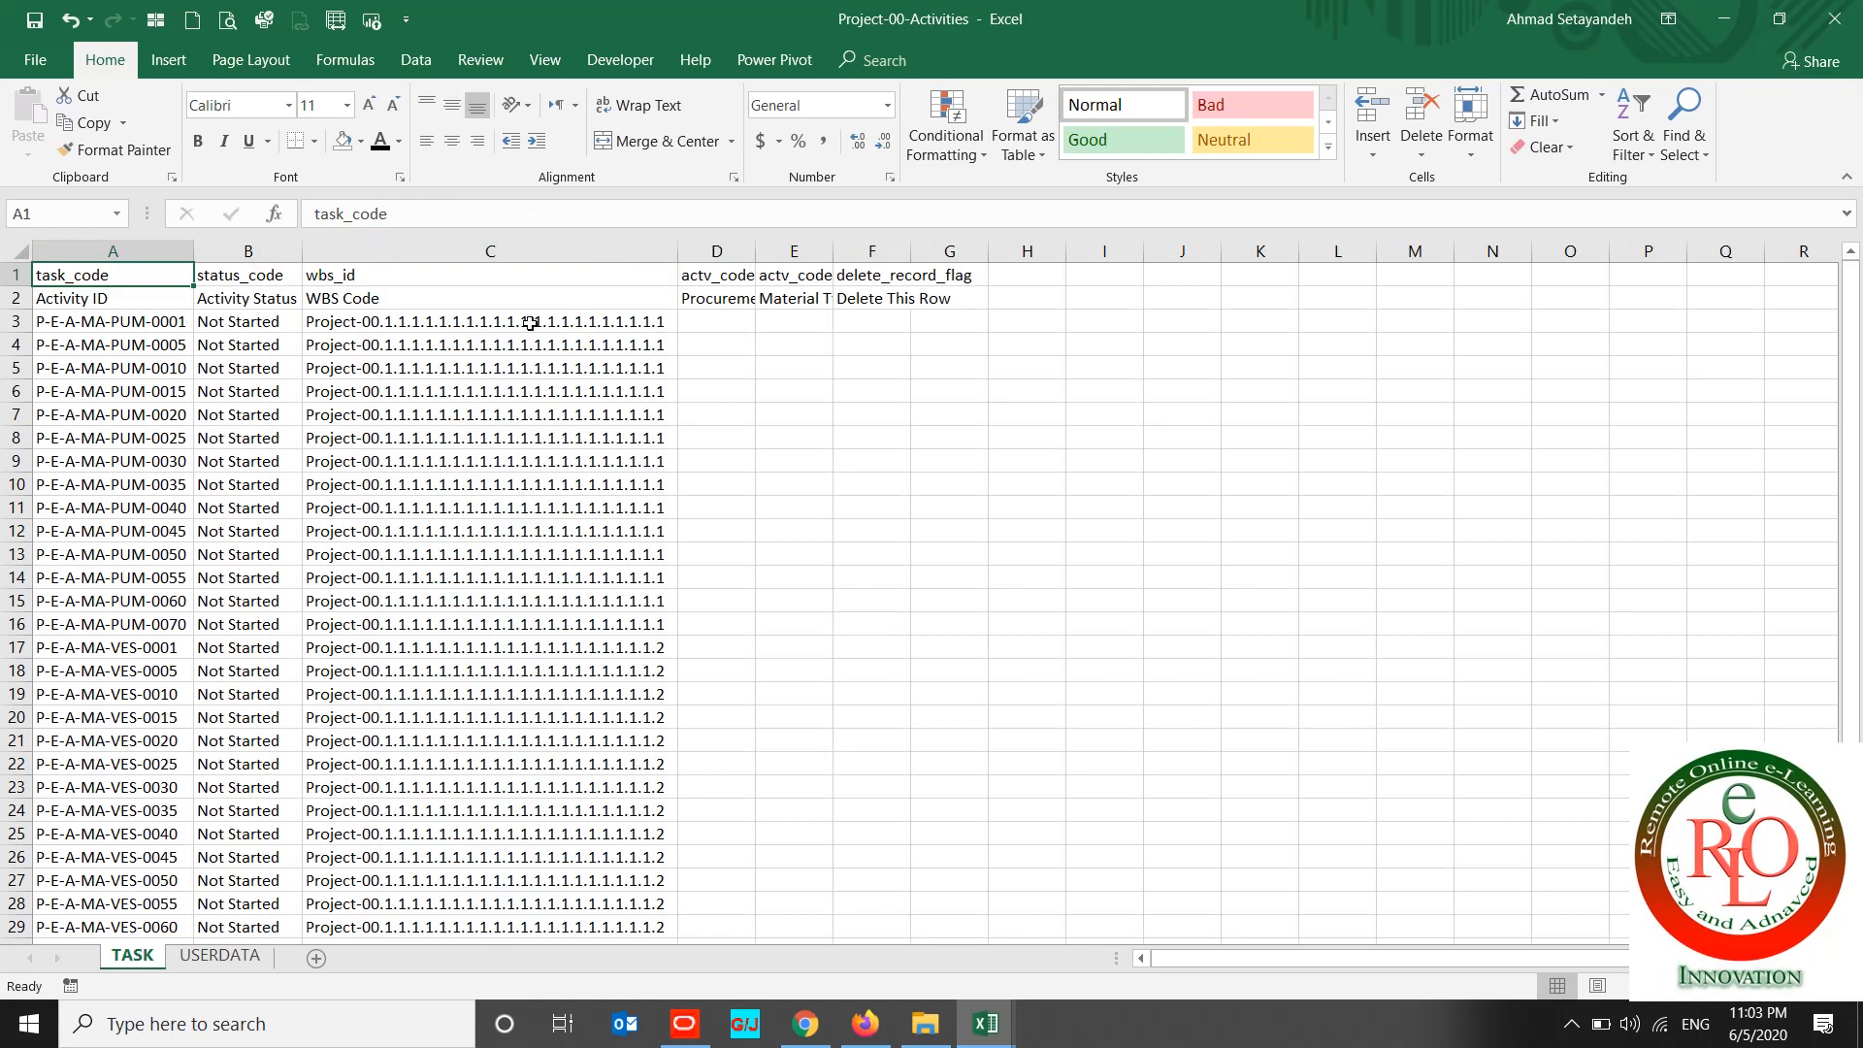
pyautogui.doubleClick(755, 246)
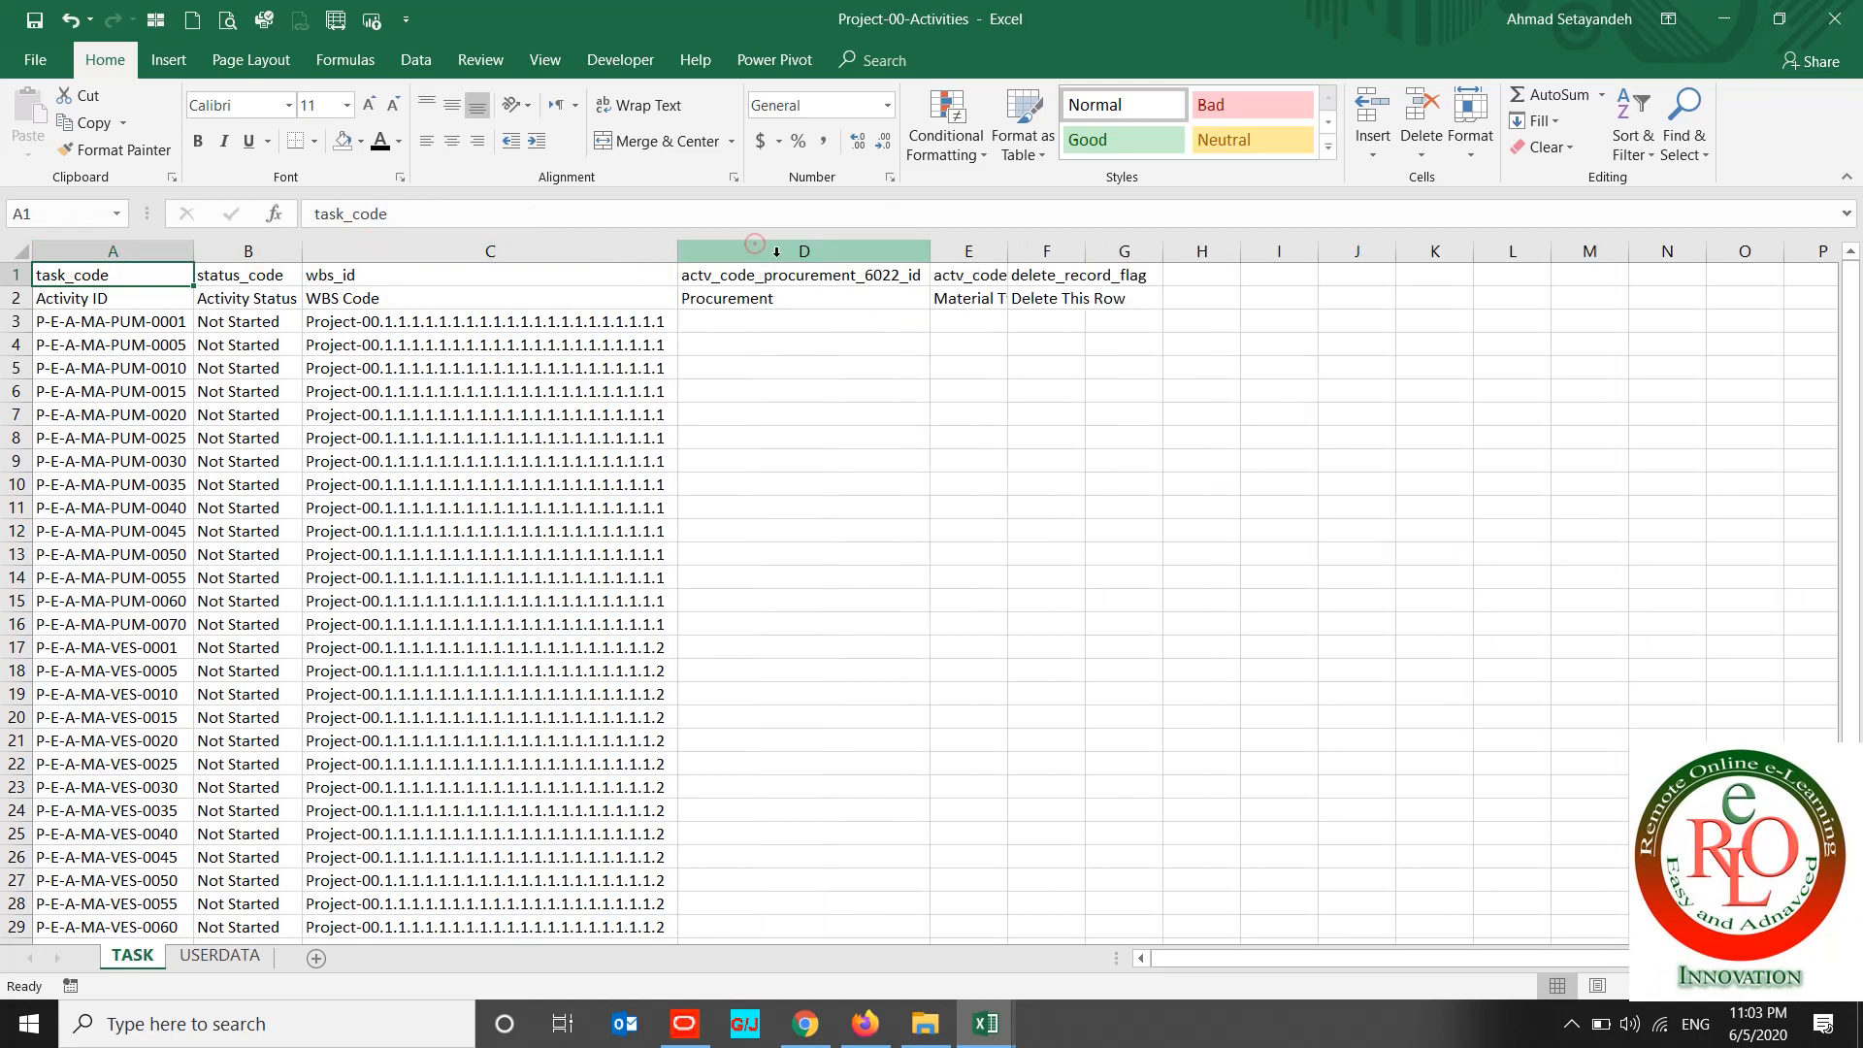
pyautogui.doubleClick(1009, 247)
# Step: Fill the Procurement and Material Type header cells D2:E2 with yellow
pyautogui.moveTo(980, 298); pyautogui.dragTo(900, 301)
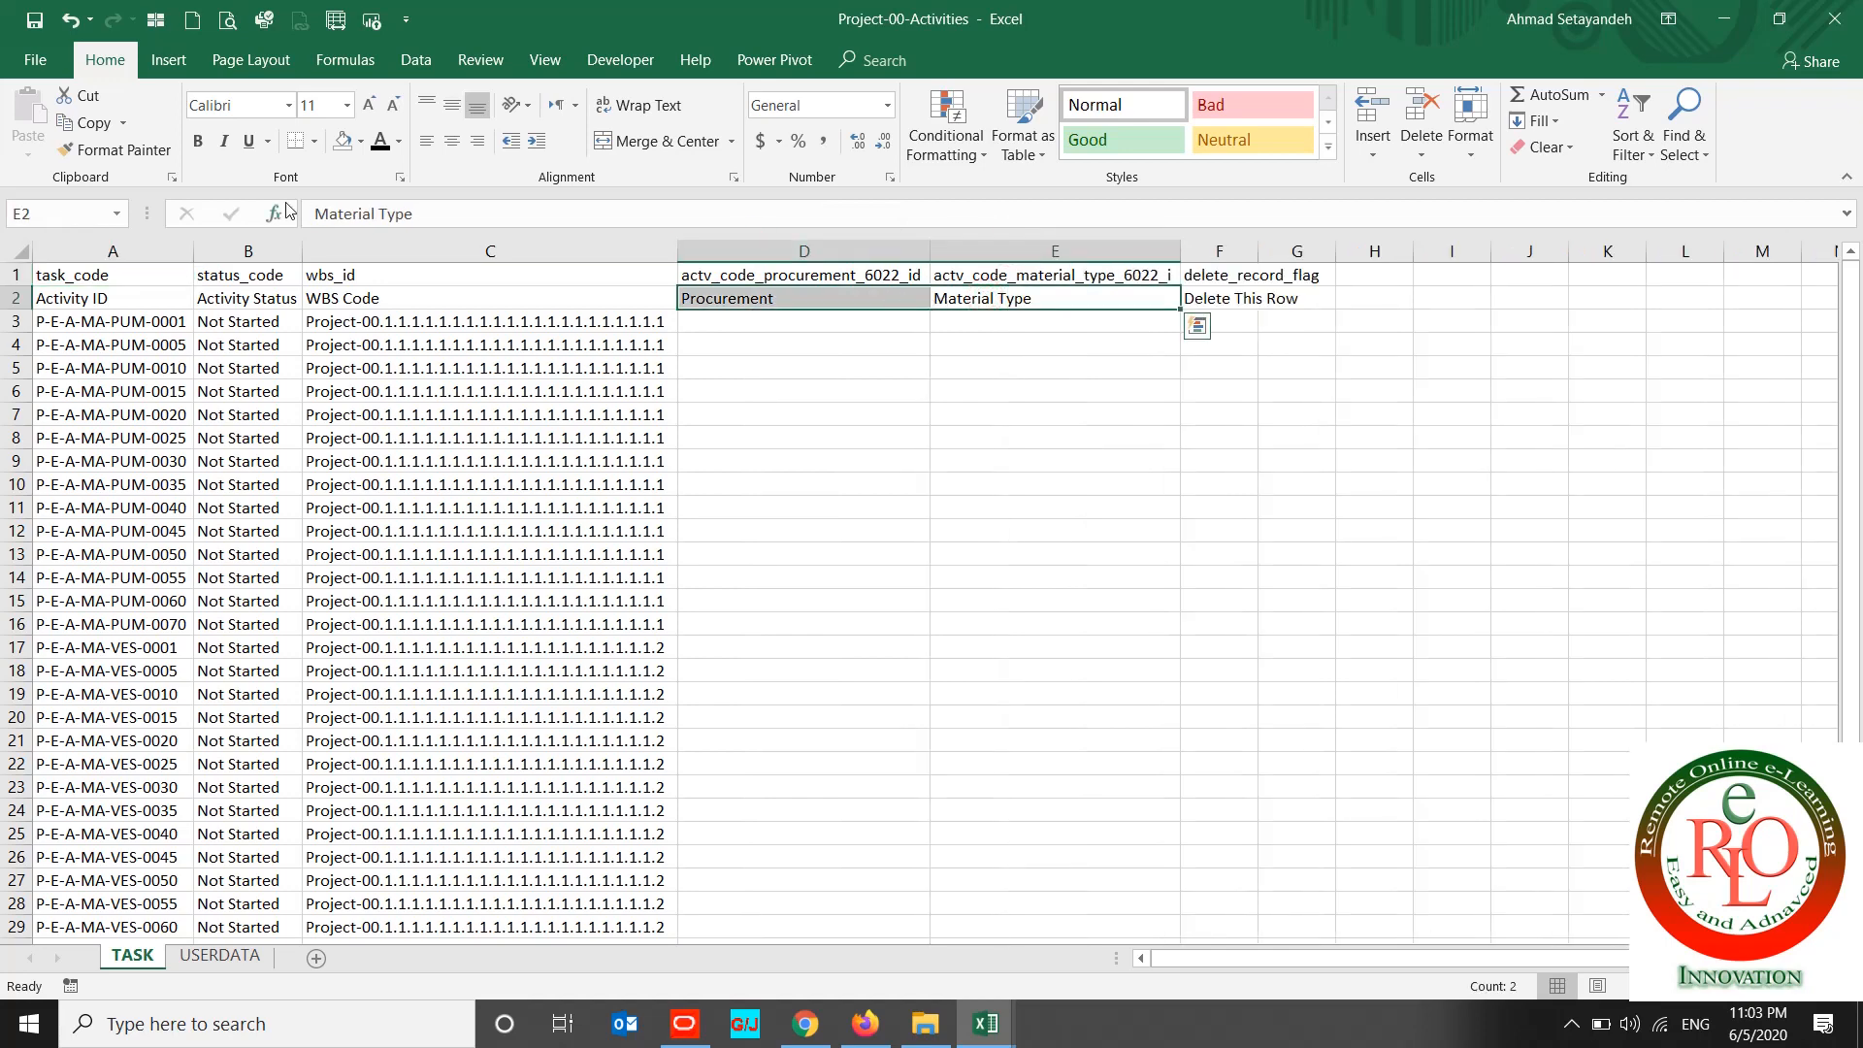
pyautogui.click(362, 146)
pyautogui.click(398, 324)
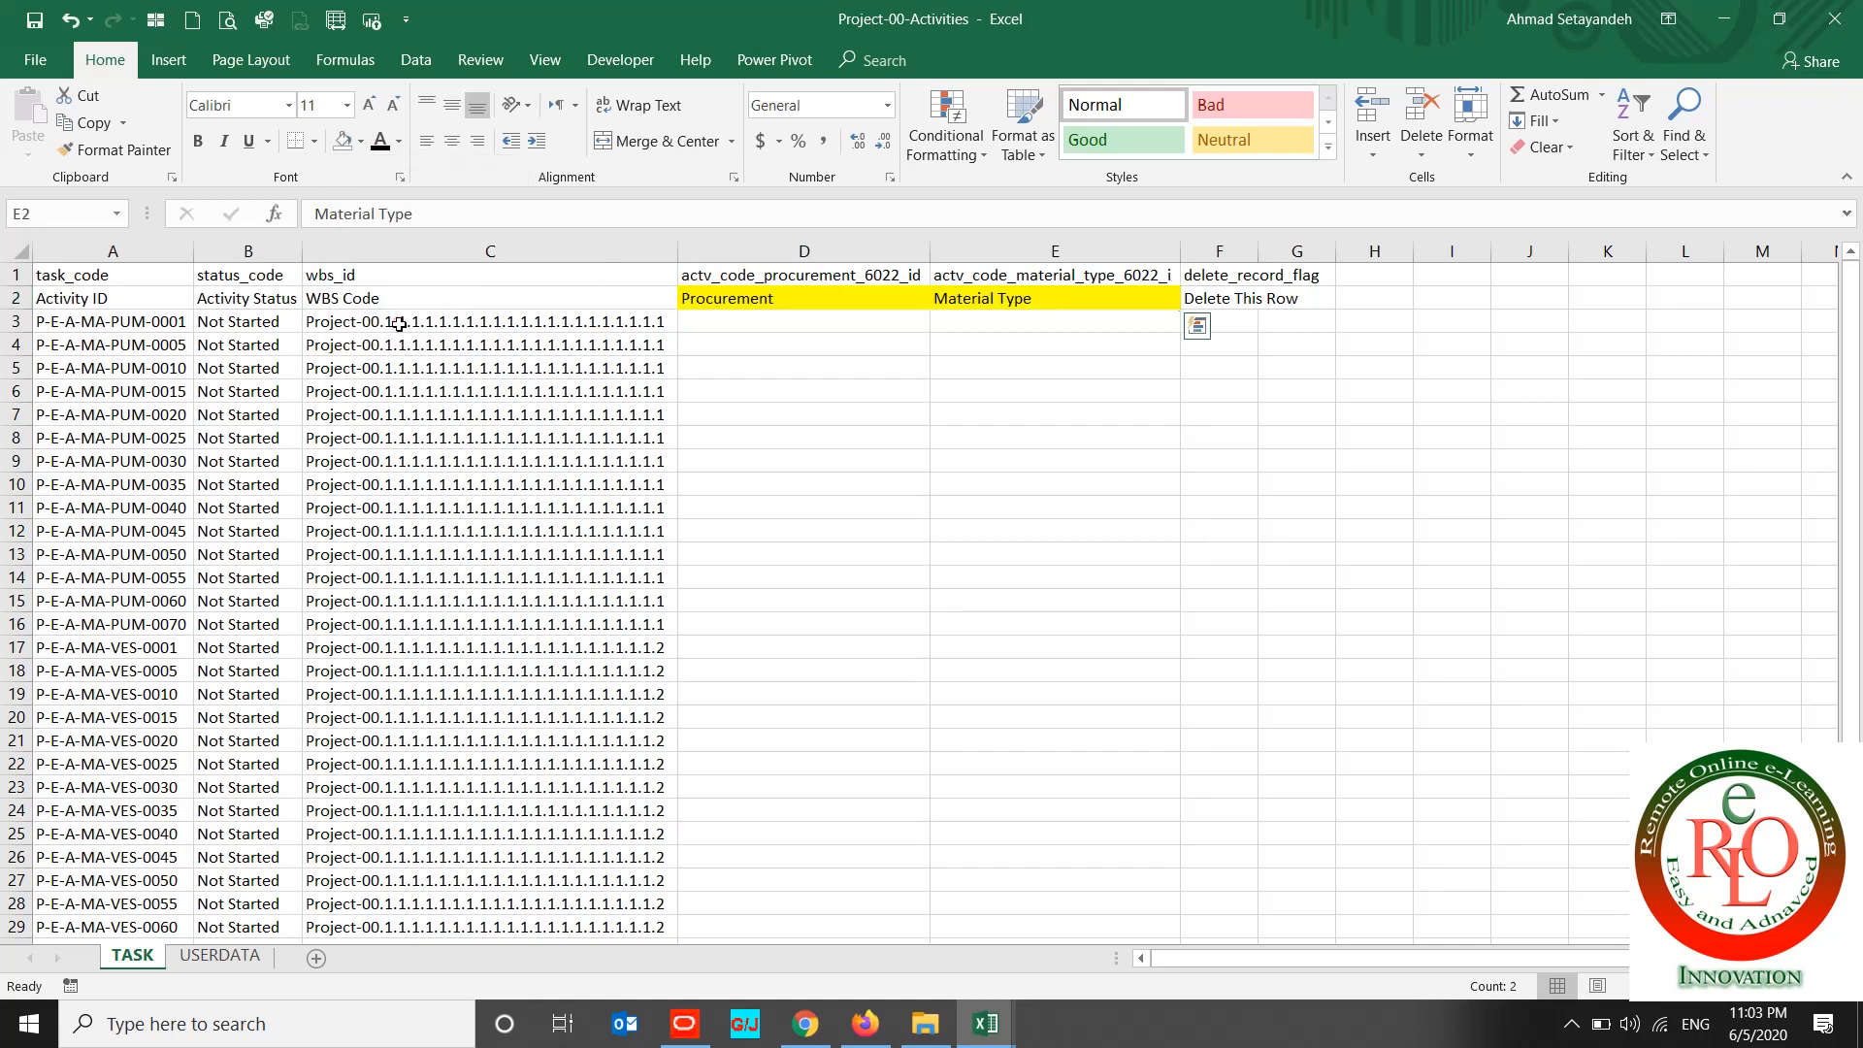
# Step: Switch to Primavera P6 and copy the code value PRO of the project-level Procurement activity code
pyautogui.click(741, 319)
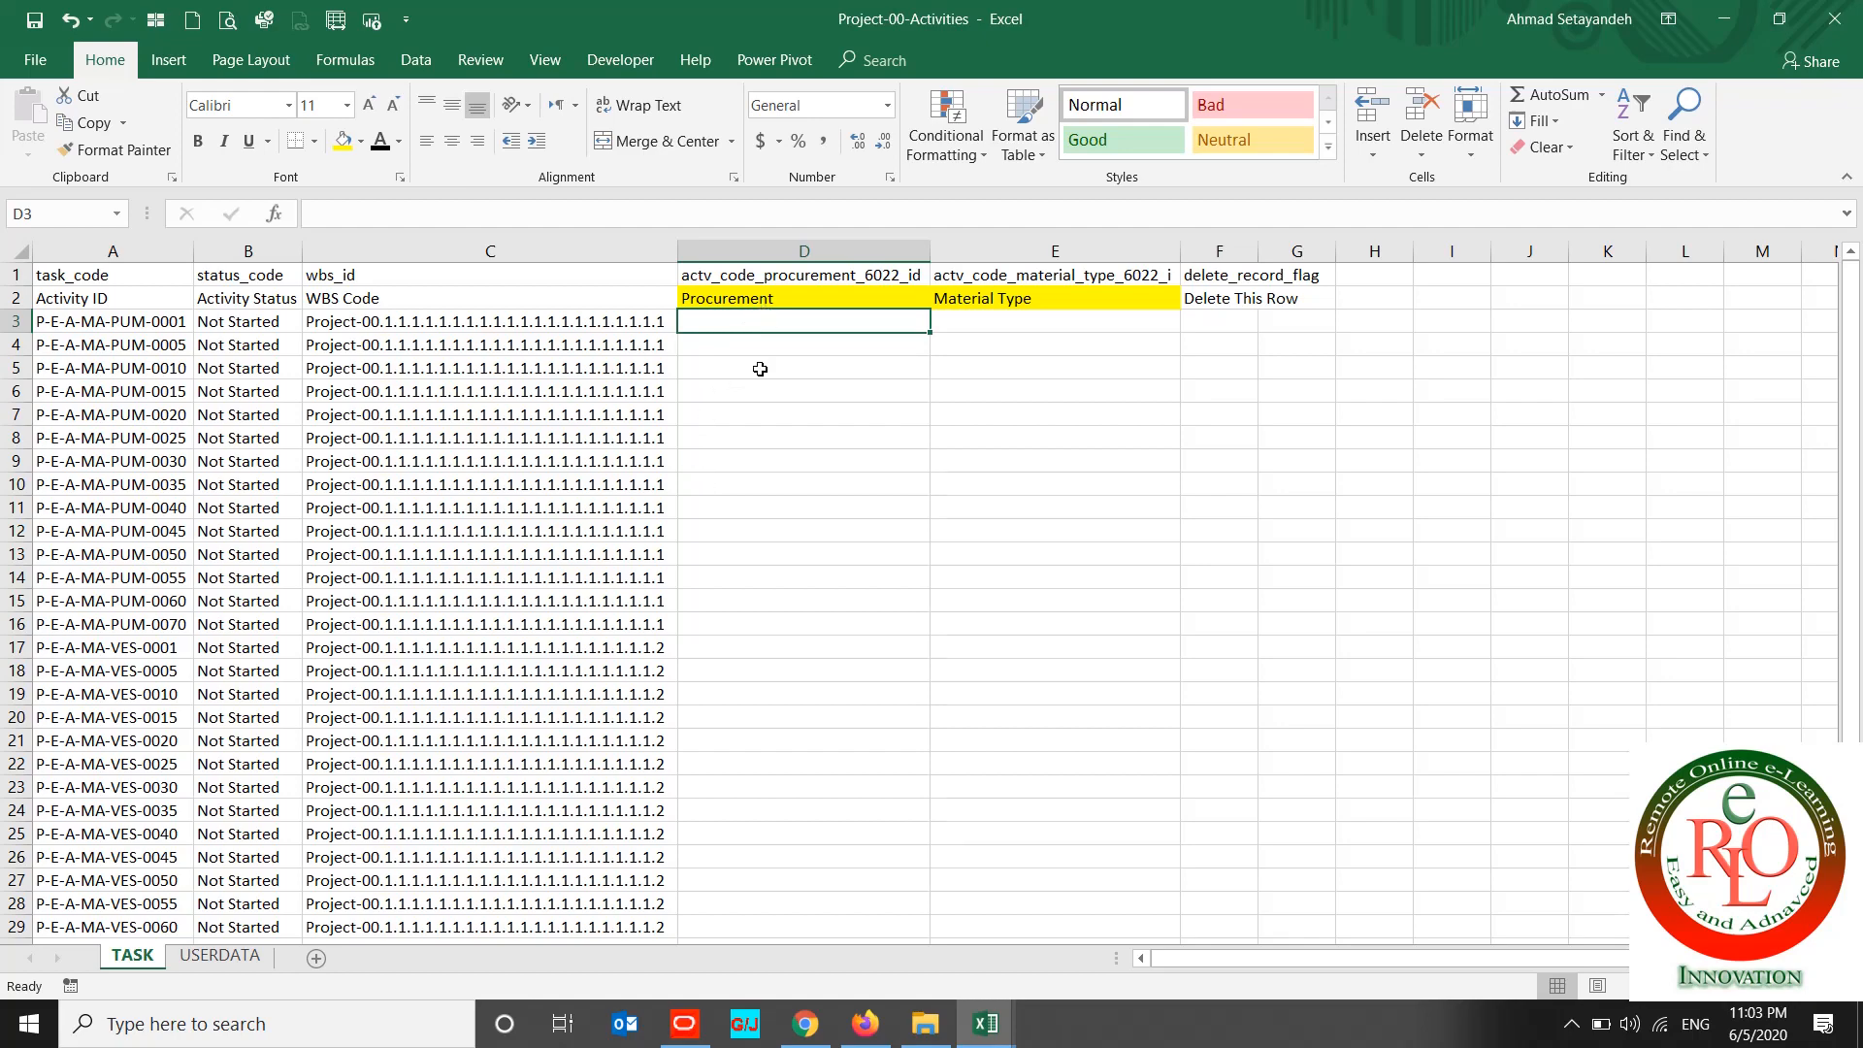
pyautogui.hotkey('alt', 'Tab')
pyautogui.hotkey('alt', 'Tab')
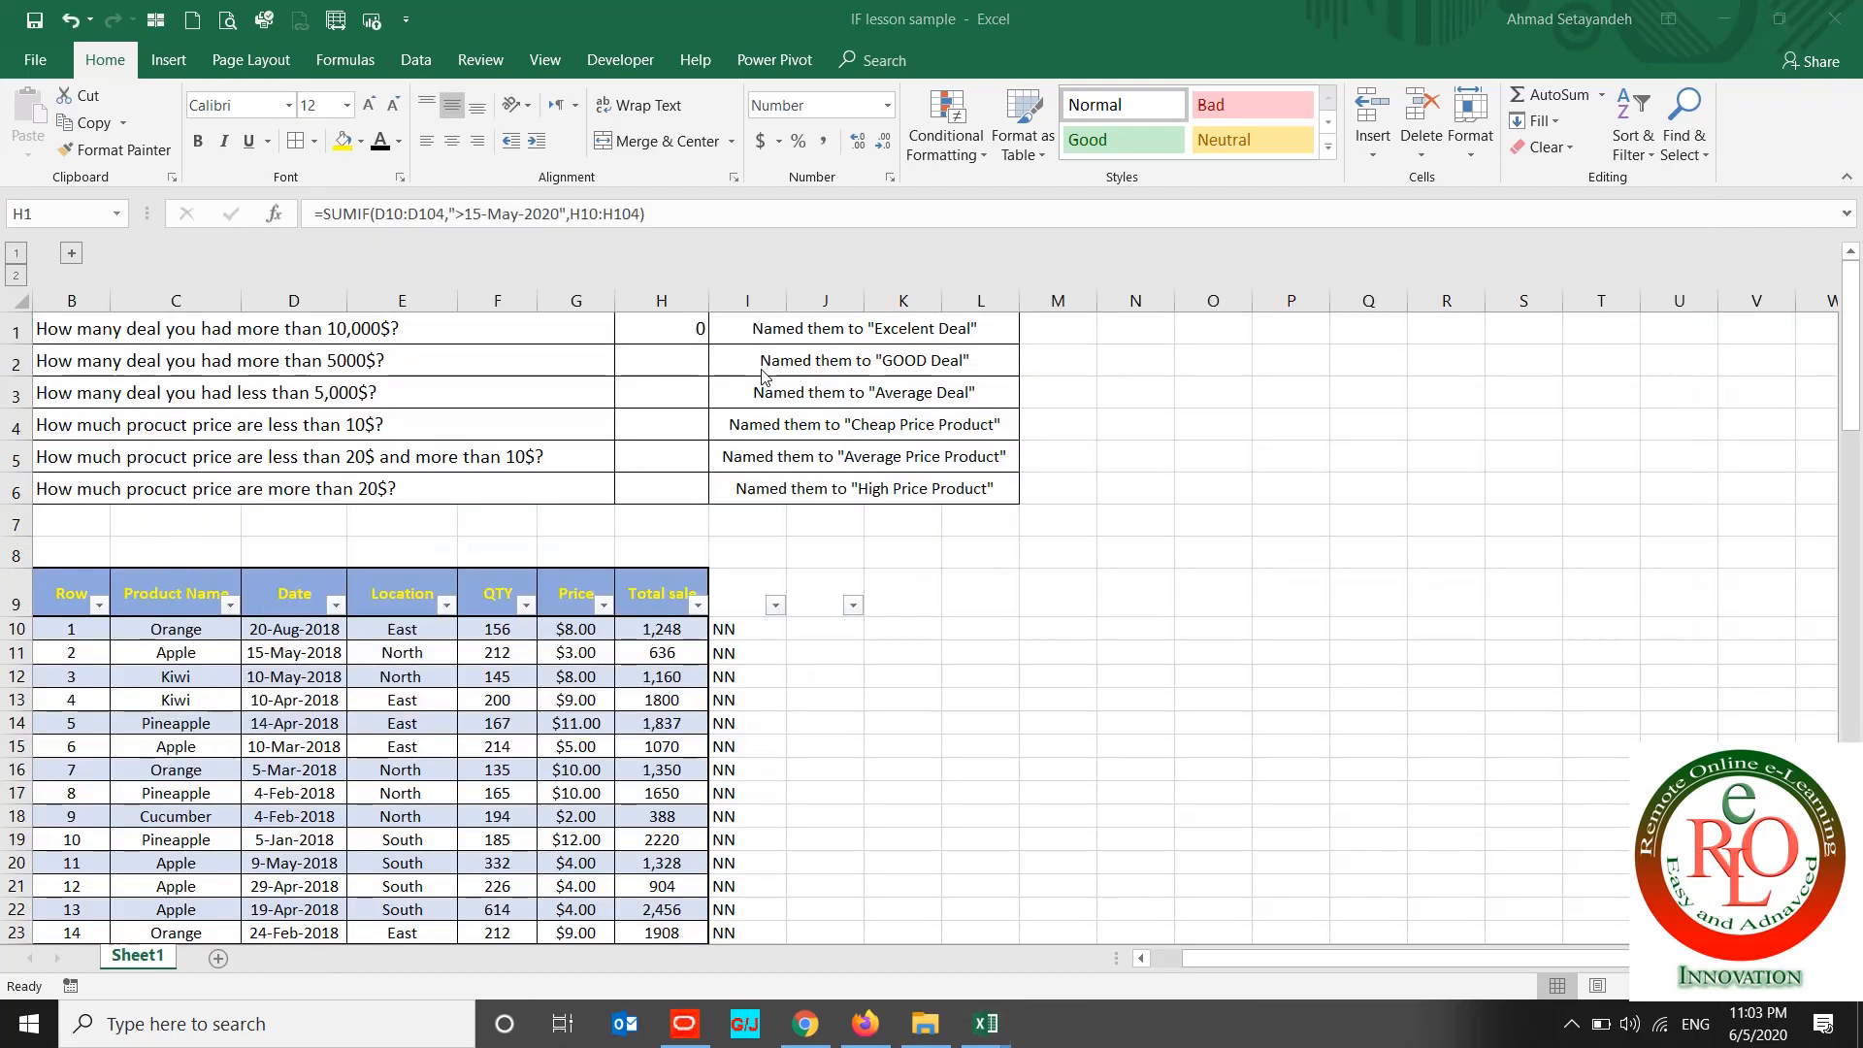
pyautogui.hotkey('alt', 'Tab')
pyautogui.hotkey('alt', 'Tab')
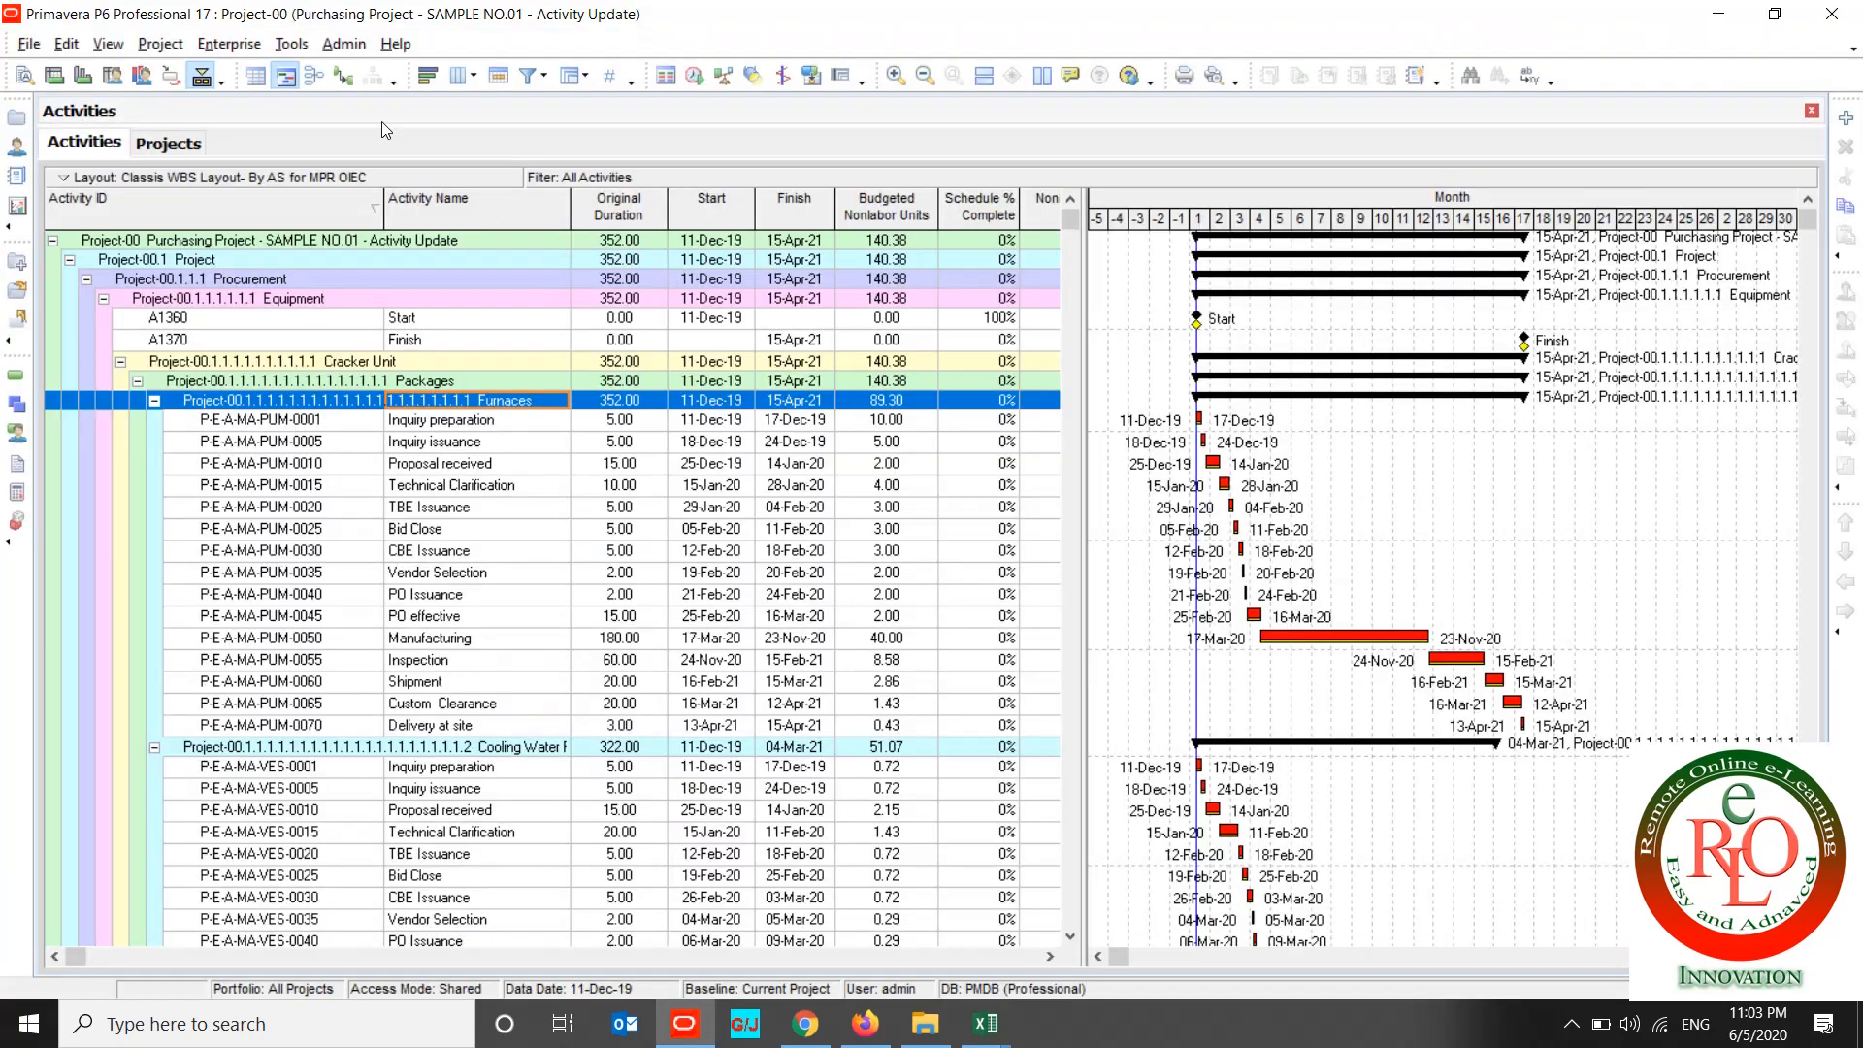
pyautogui.click(291, 43)
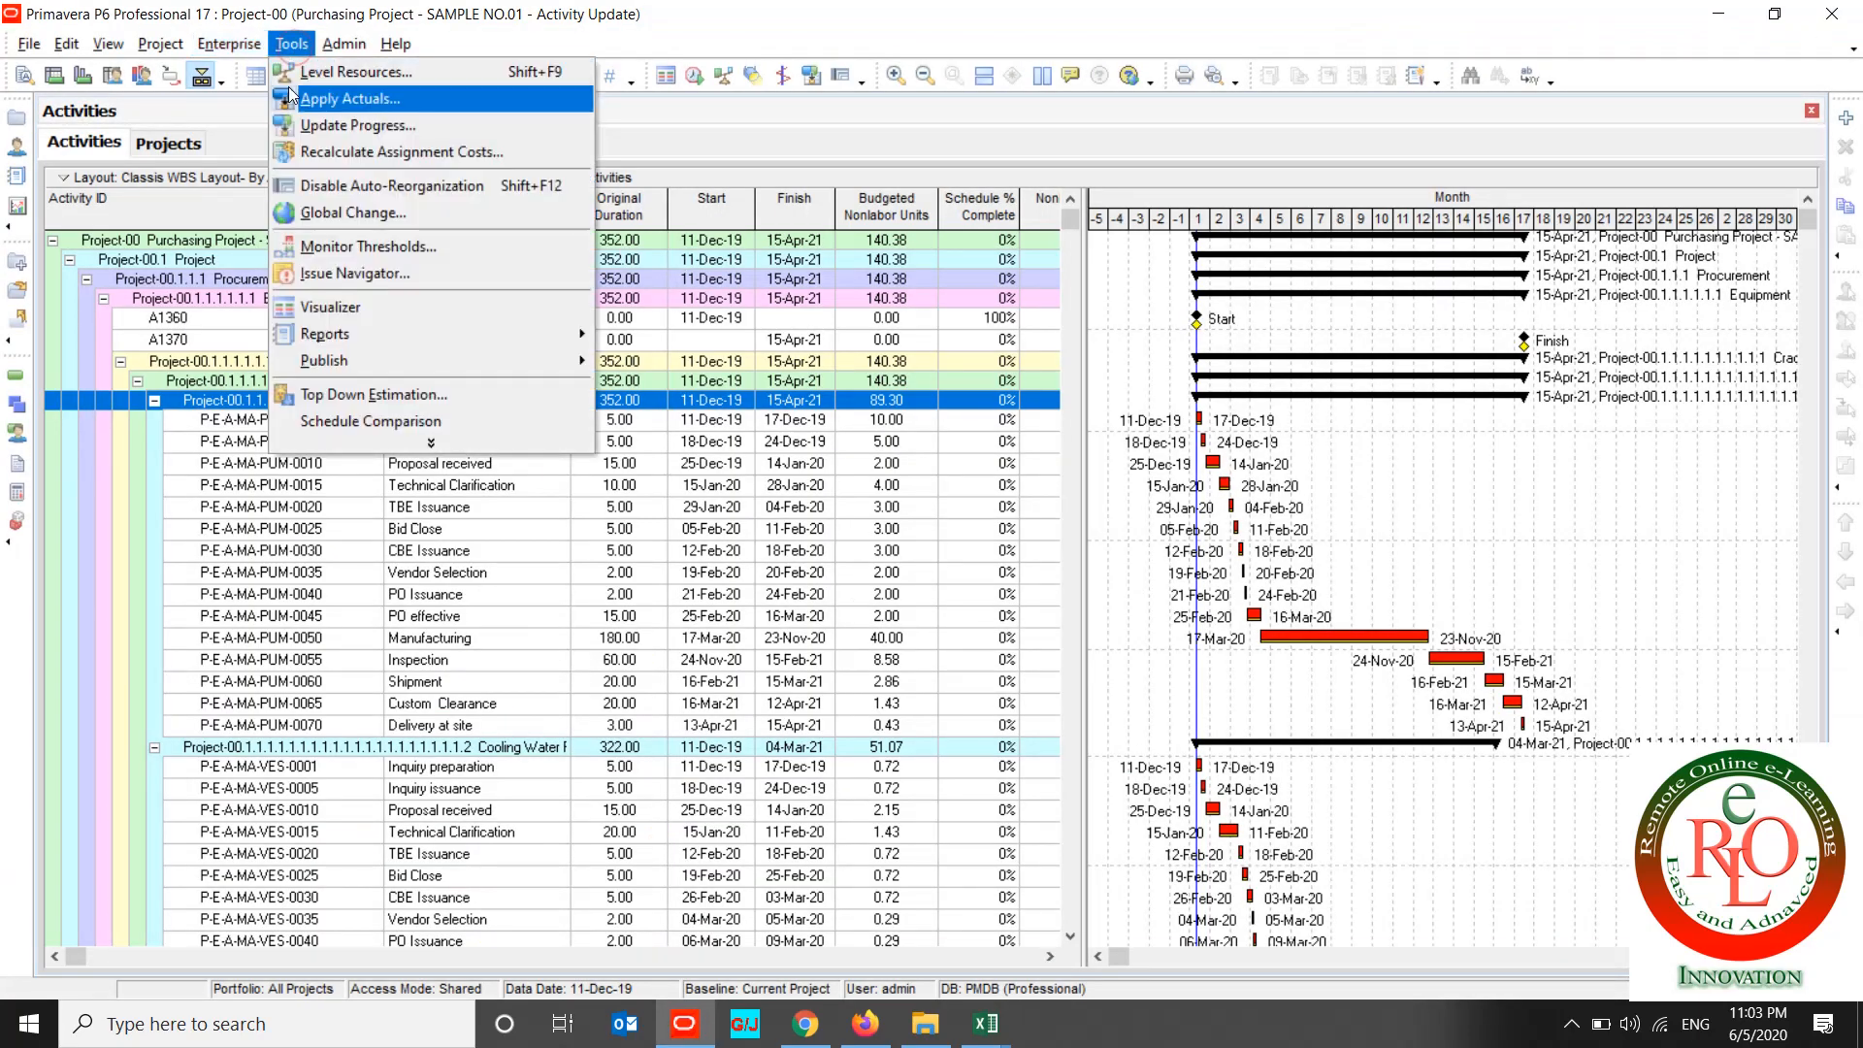
pyautogui.click(214, 271)
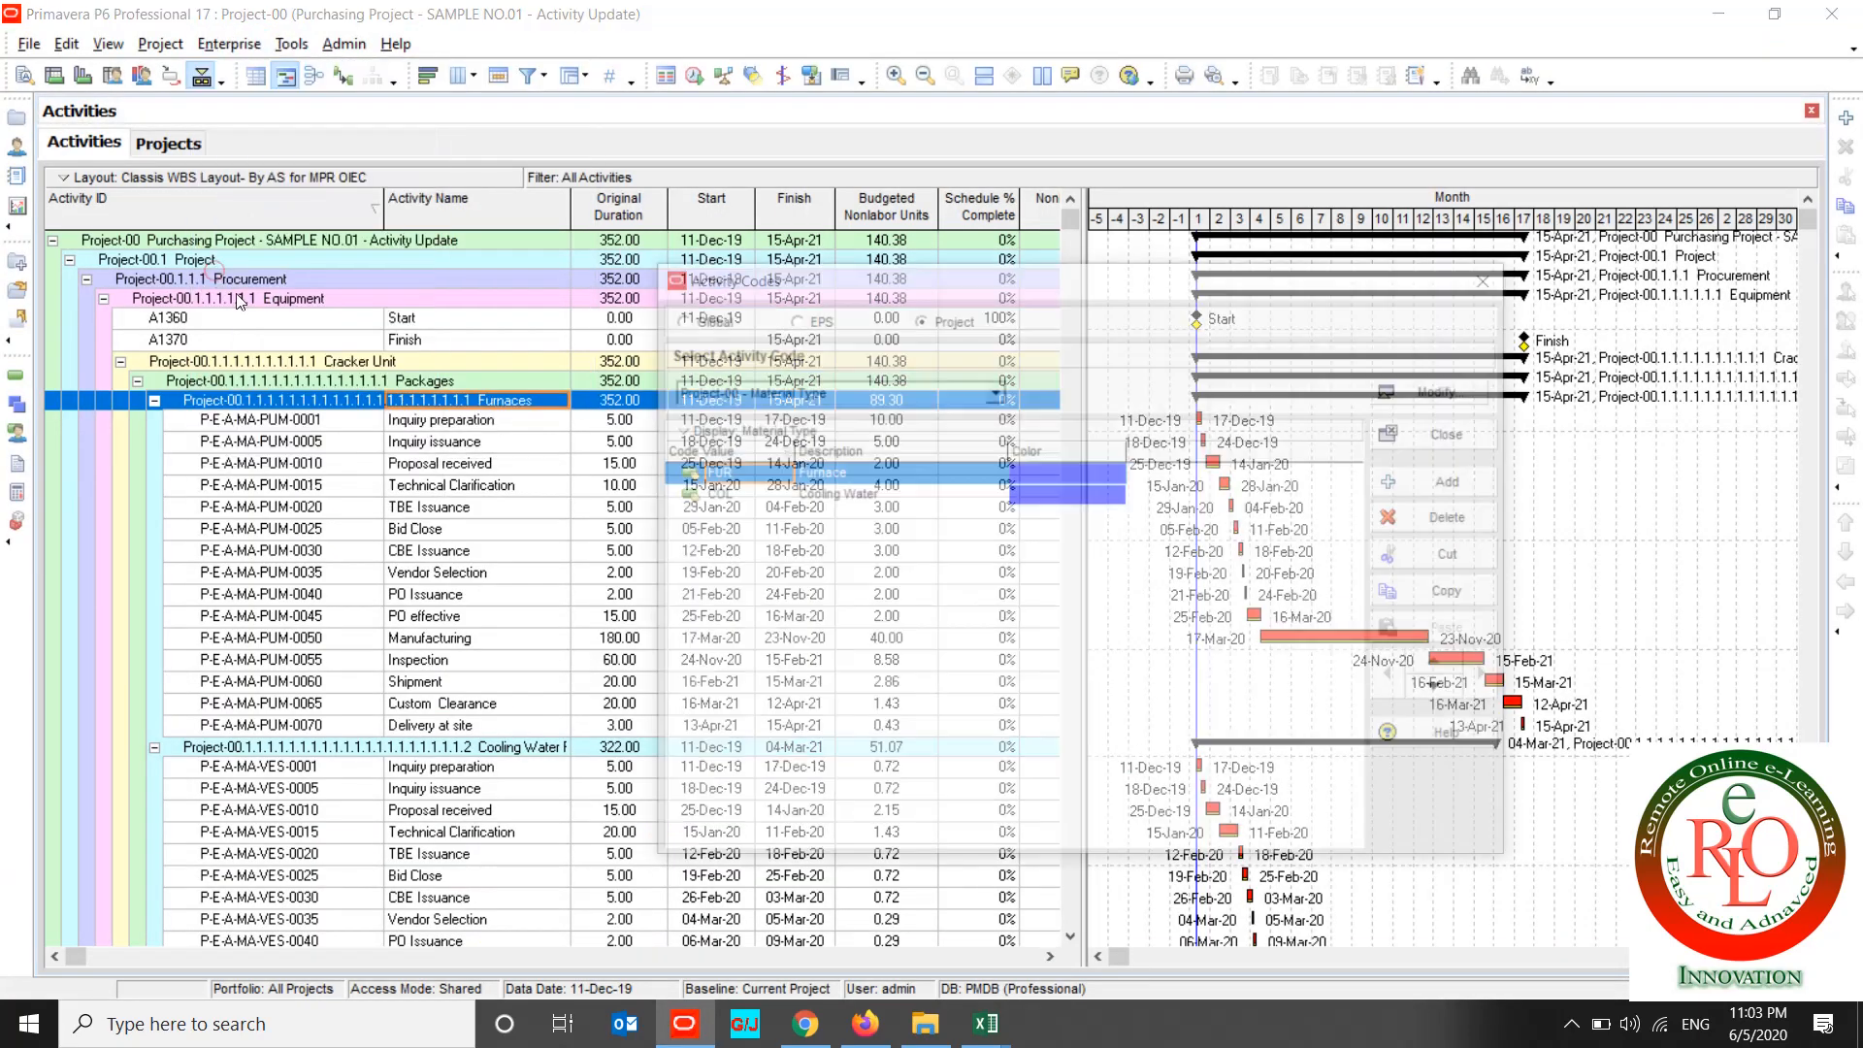
pyautogui.click(820, 393)
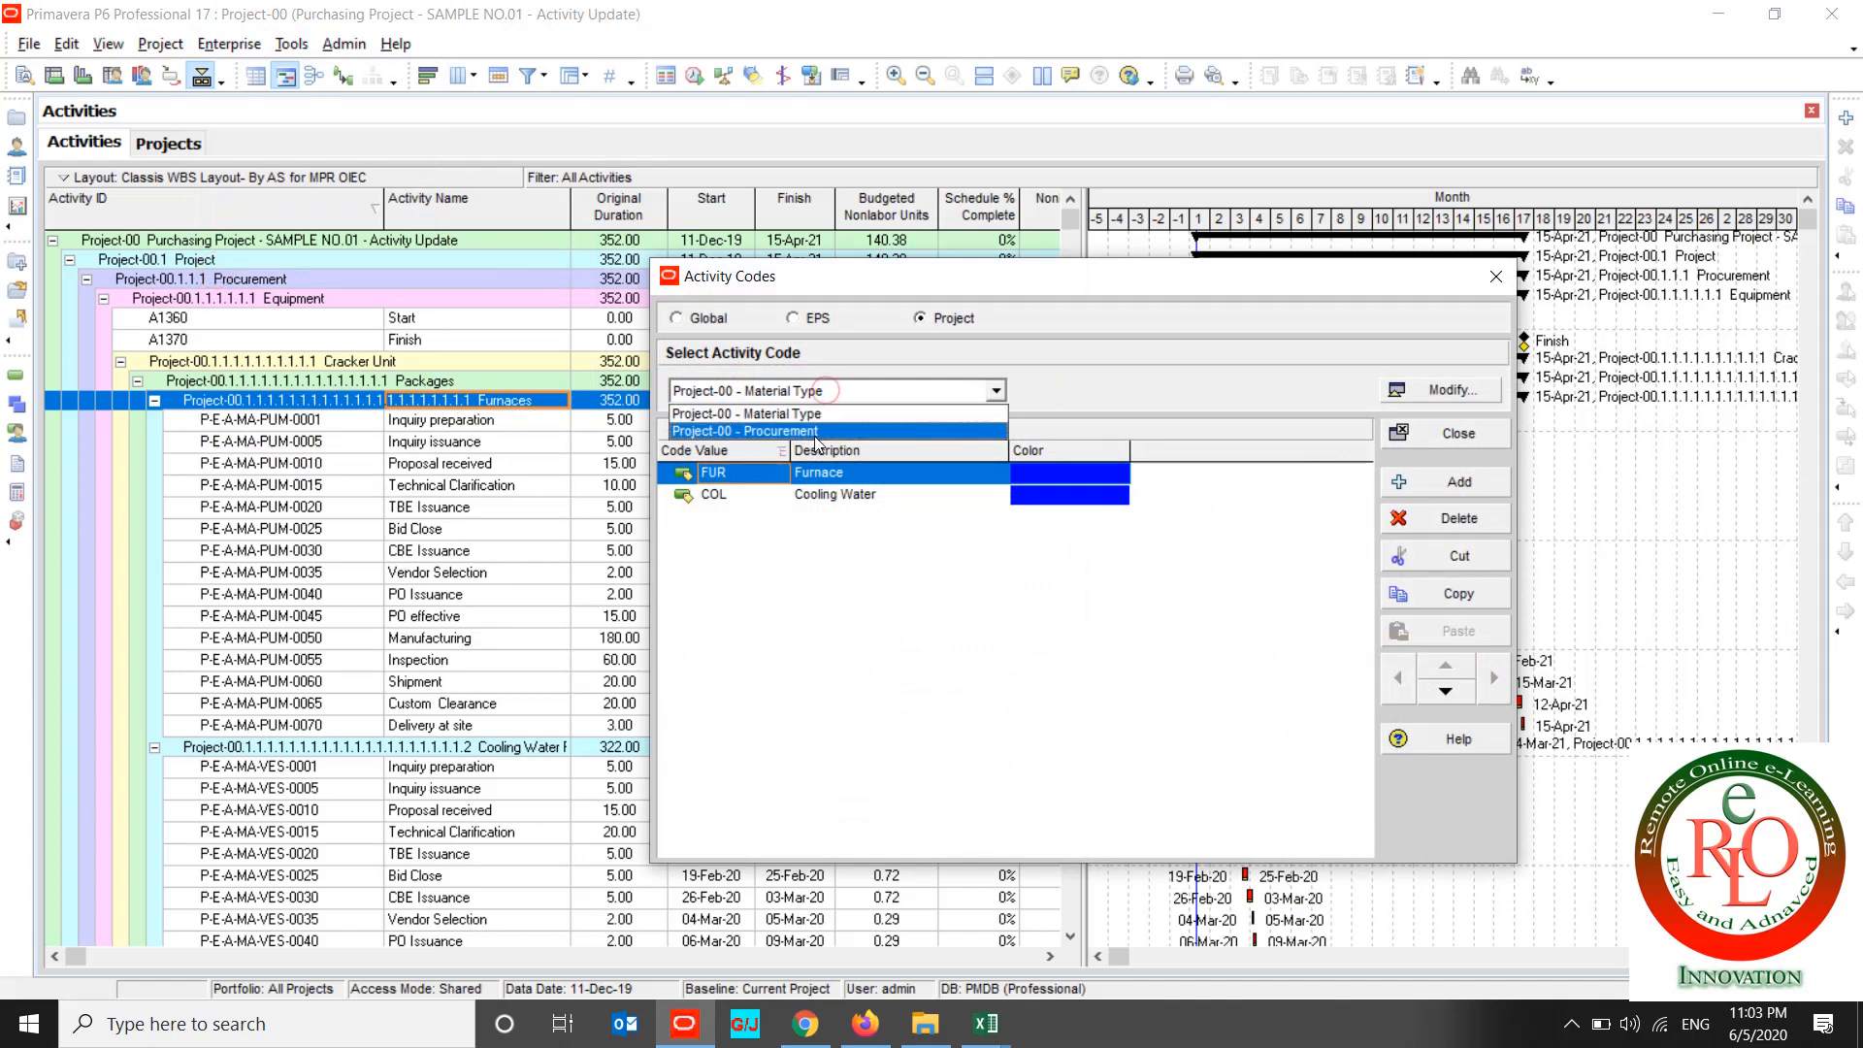
pyautogui.click(805, 429)
pyautogui.click(752, 482)
pyautogui.hotkey('ctrl', 'c')
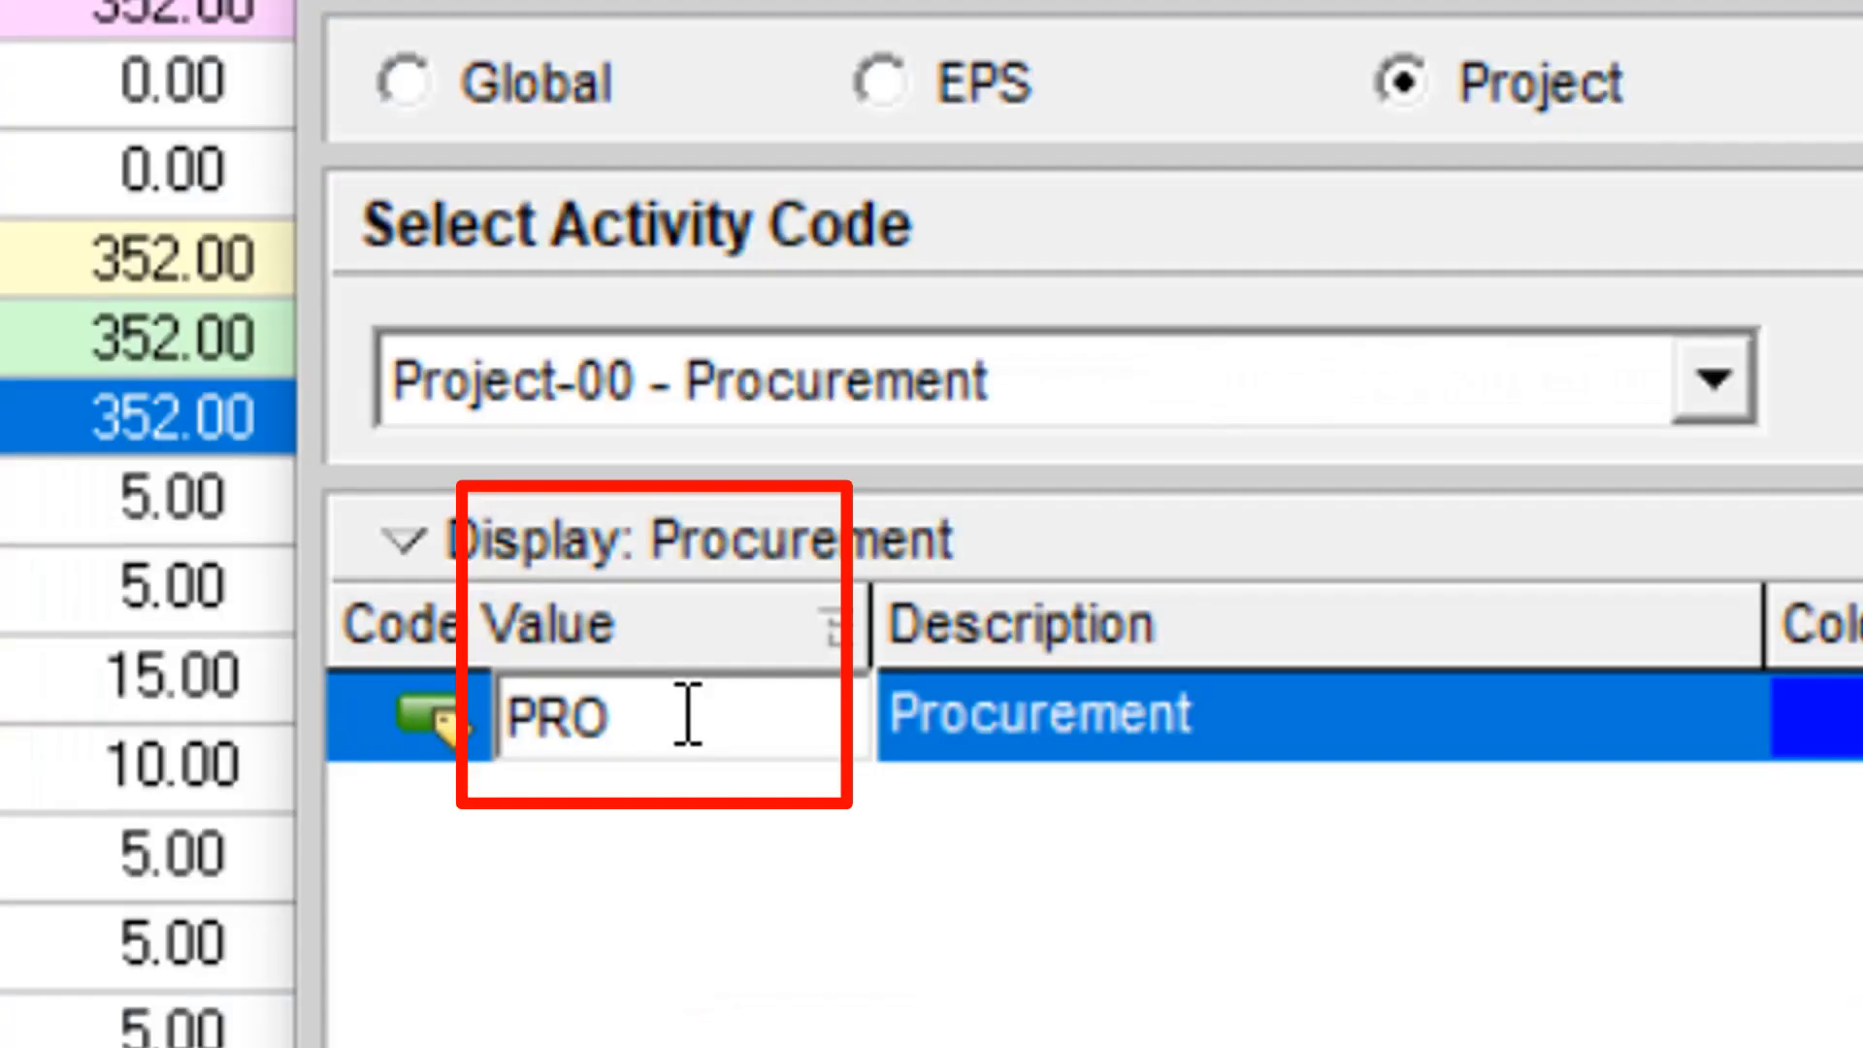
# Step: Switch back to the Project-00-Activities workbook in Excel, paste PRO into D3 and copy it to D4:D34
pyautogui.hotkey('alt', 'Tab')
pyautogui.hotkey('alt', 'Tab')
pyautogui.hotkey('alt', 'Tab')
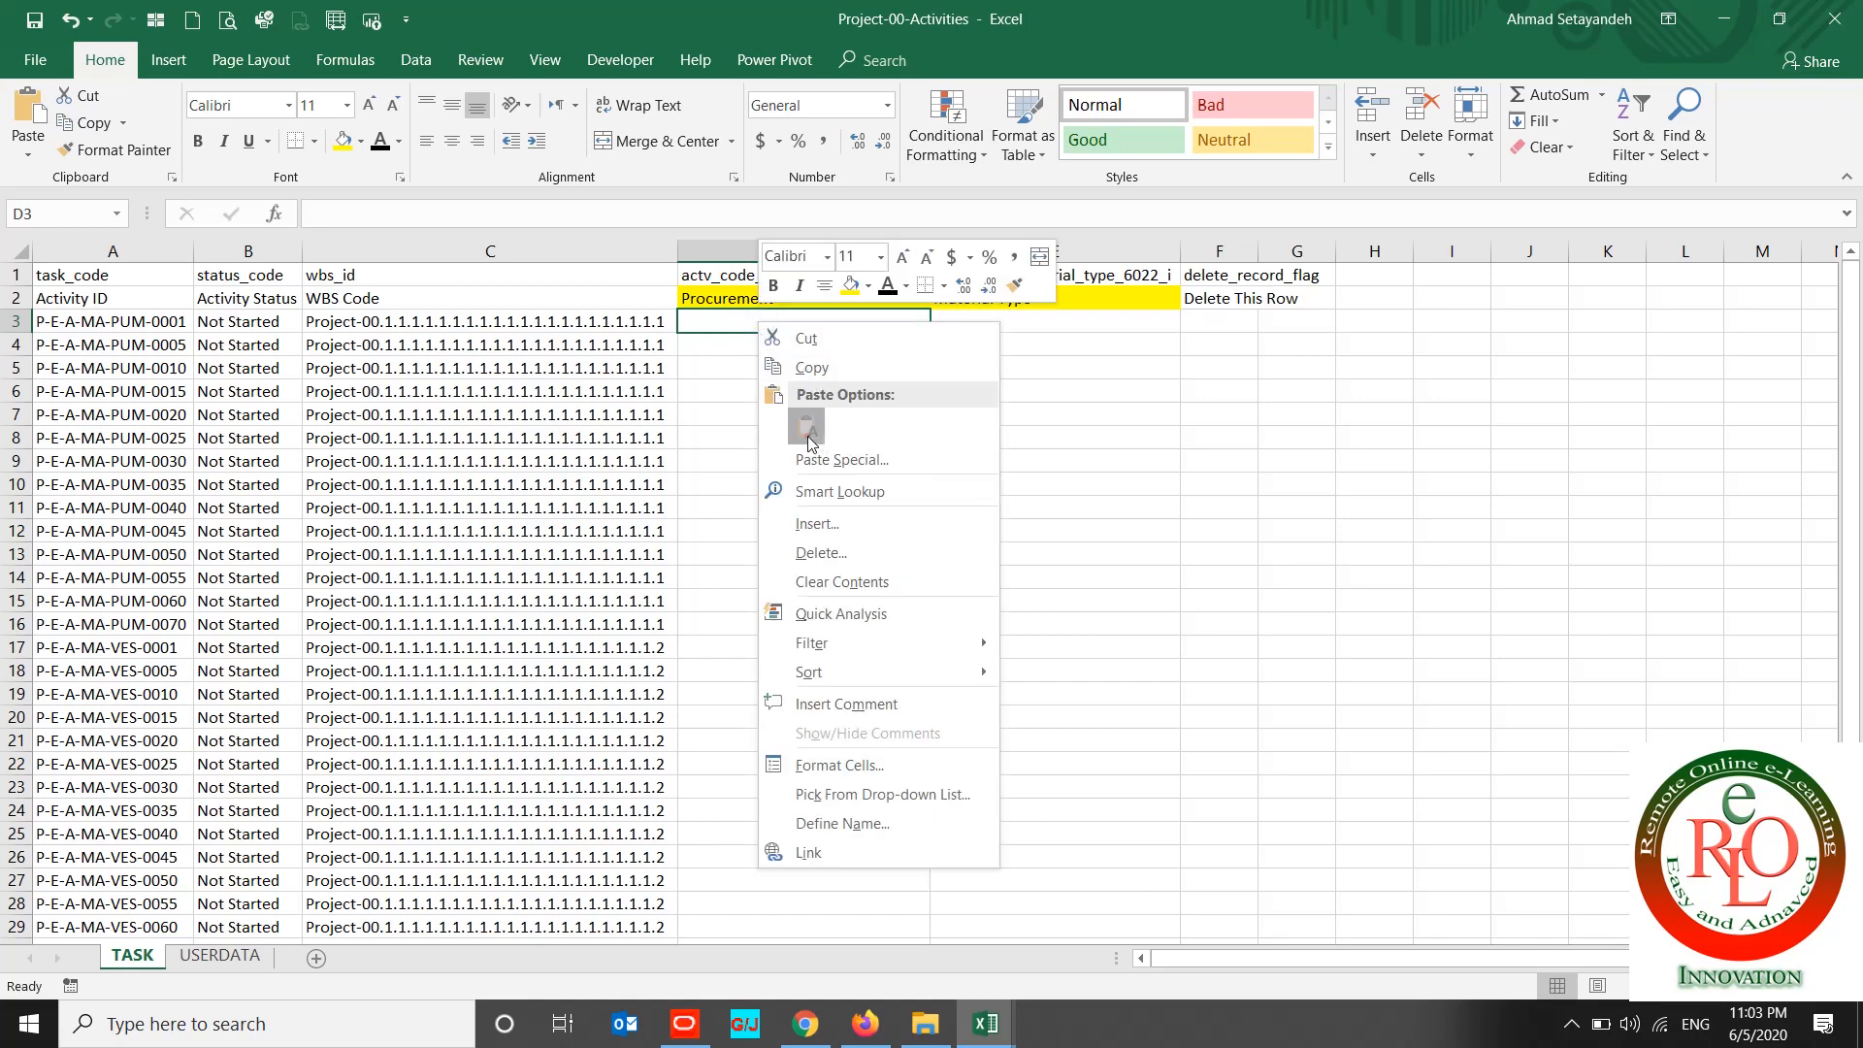
pyautogui.click(811, 428)
pyautogui.hotkey('ctrl', 'c')
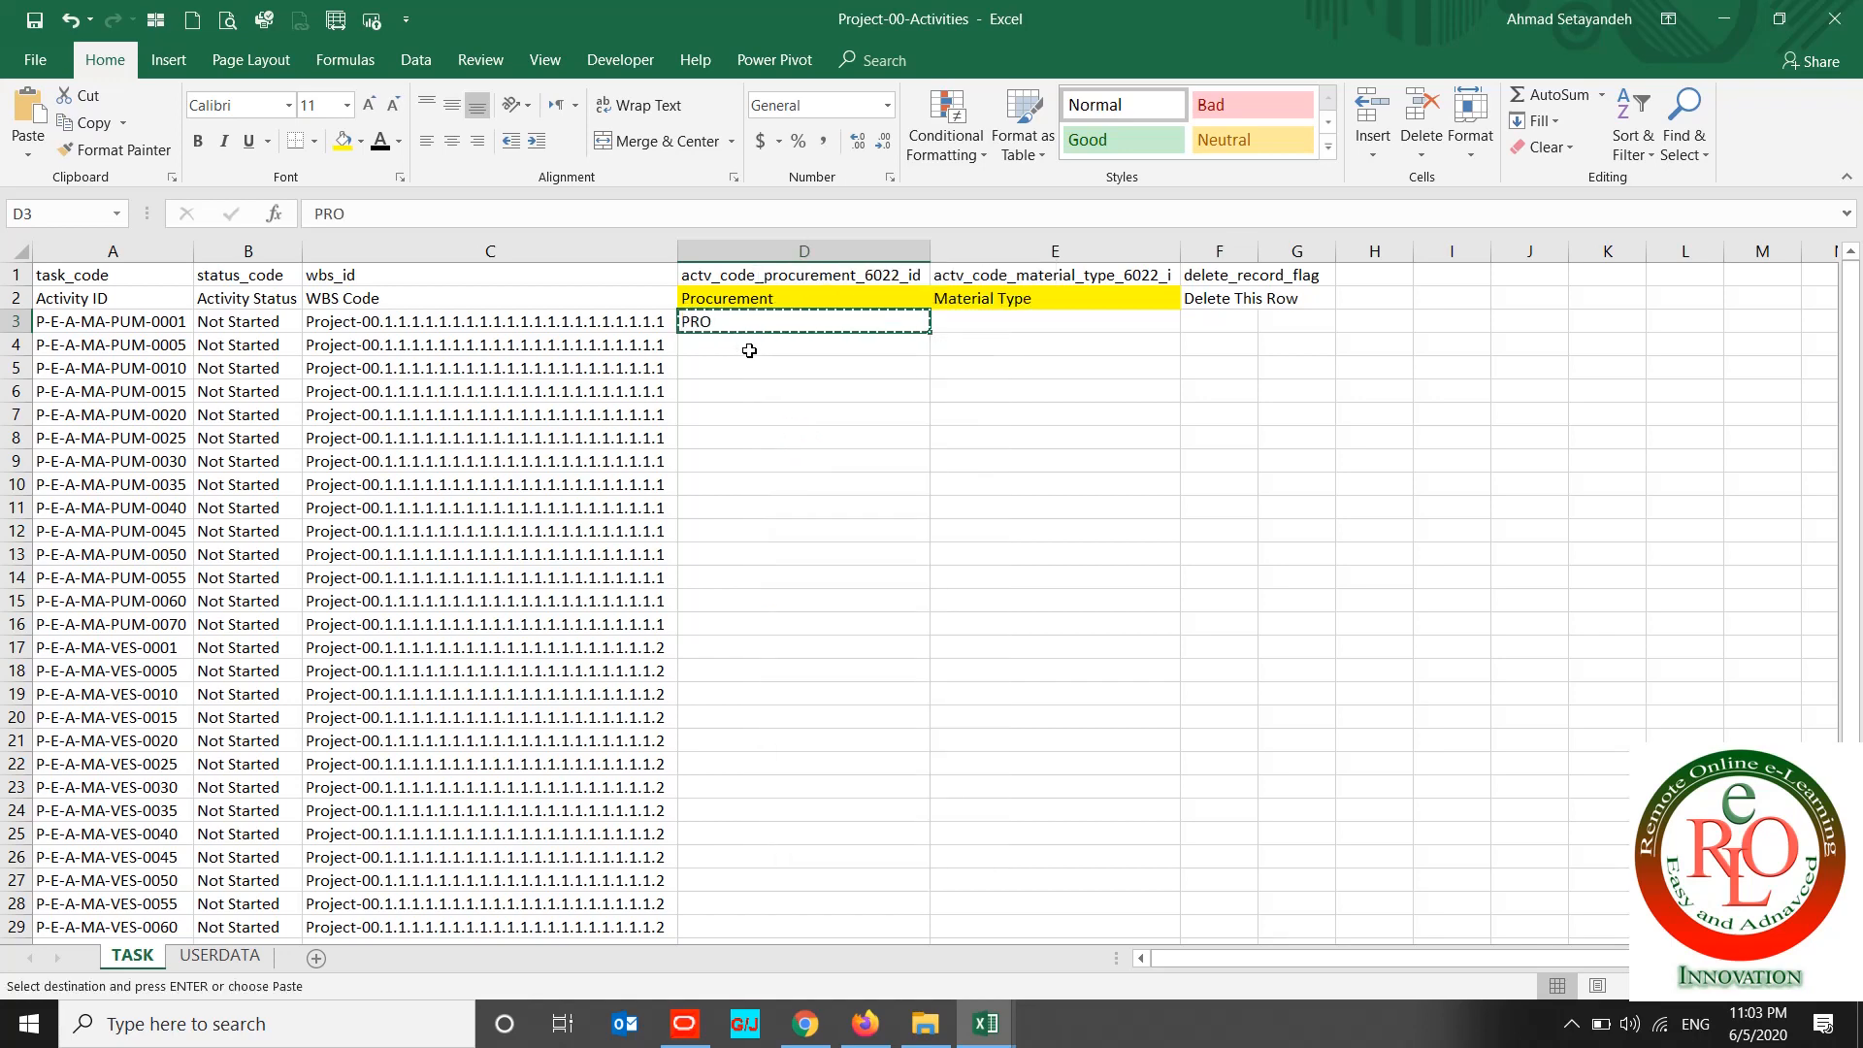
pyautogui.click(742, 351)
pyautogui.scroll(-2, 740, 359)
pyautogui.scroll(-4, 723, 417)
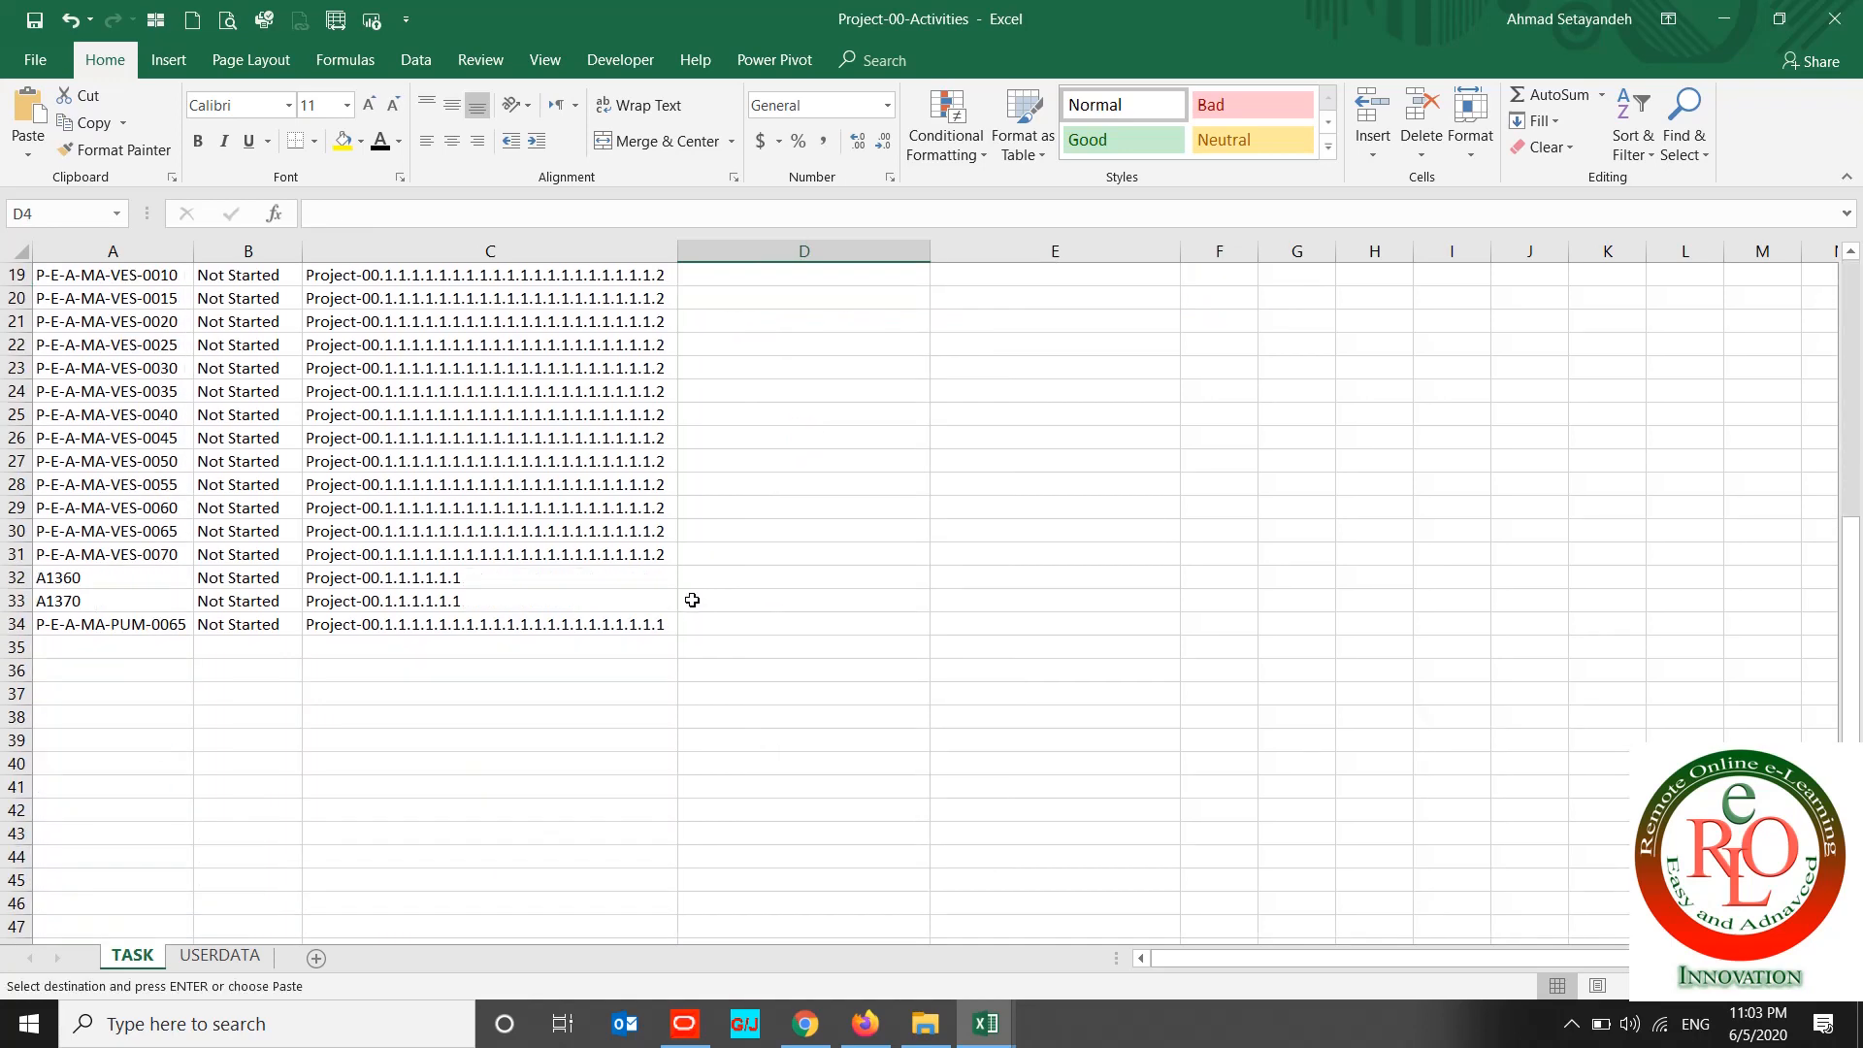
pyautogui.keyDown('shift'); pyautogui.click(707, 626); pyautogui.keyUp('shift')
pyautogui.rightClick(707, 628)
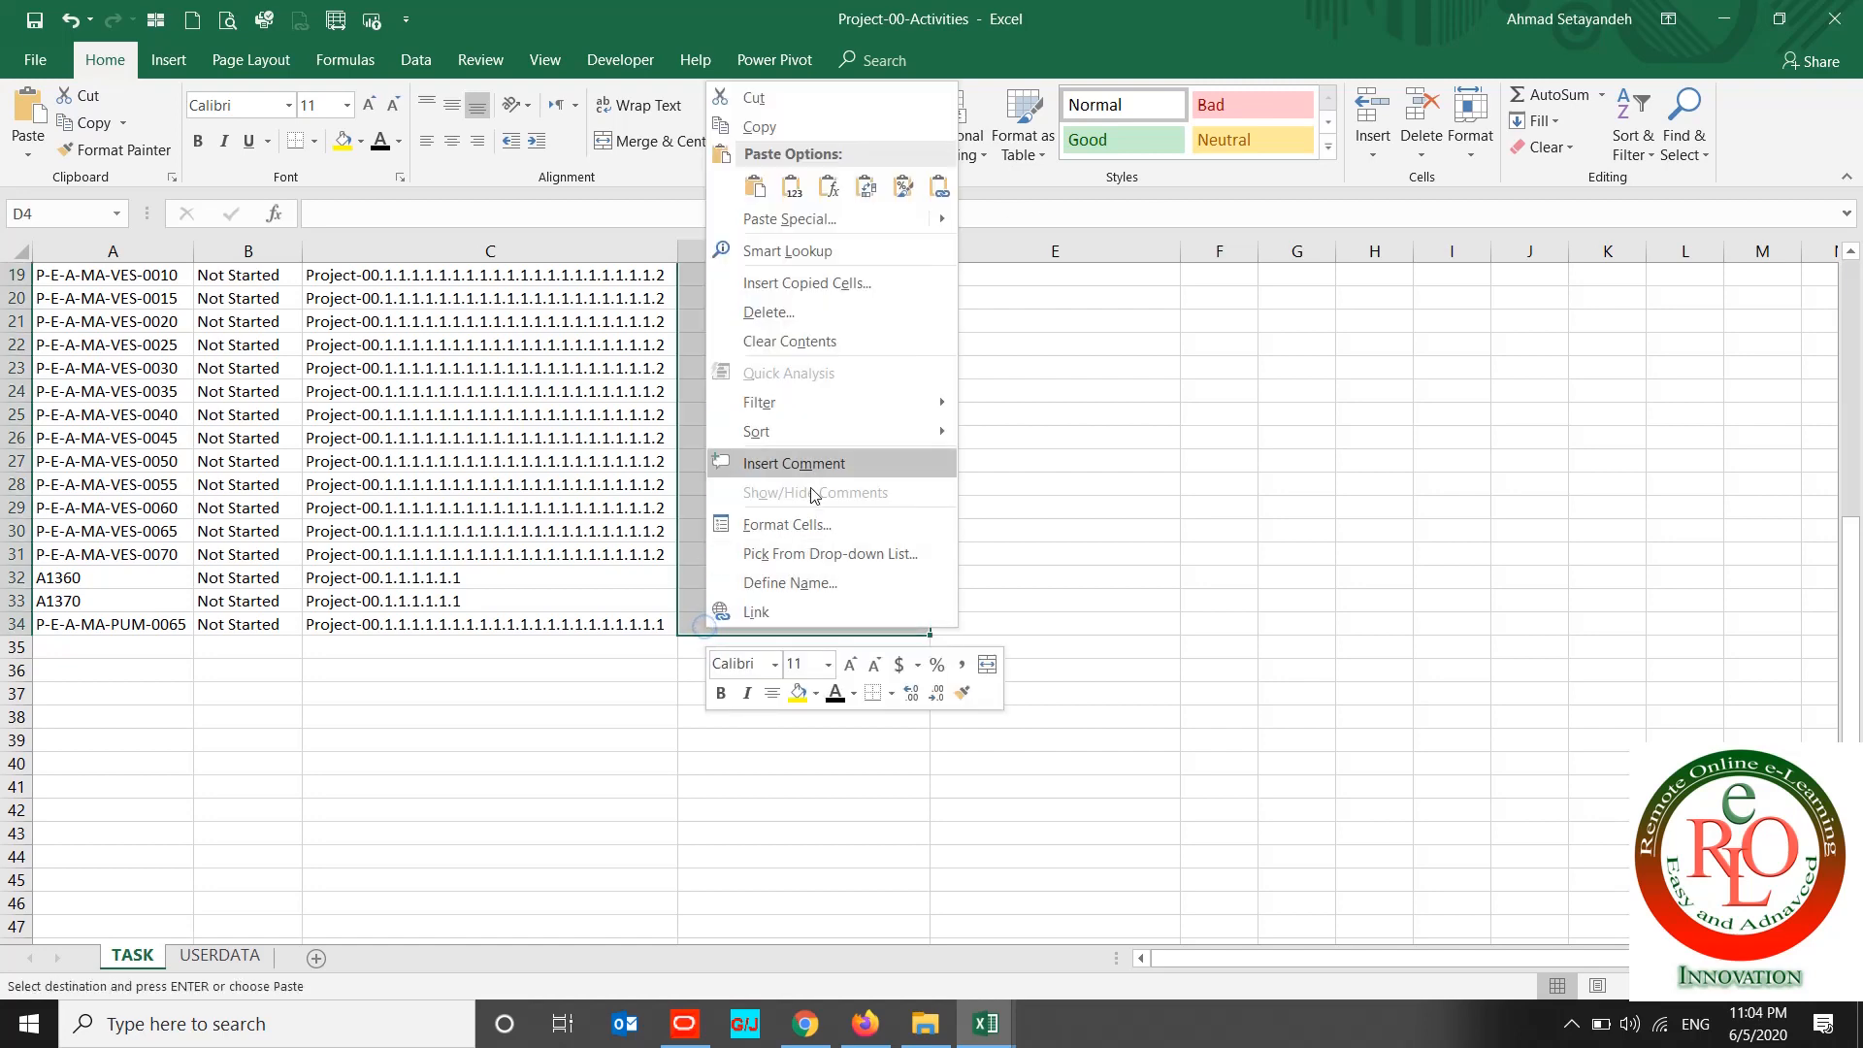
pyautogui.click(756, 186)
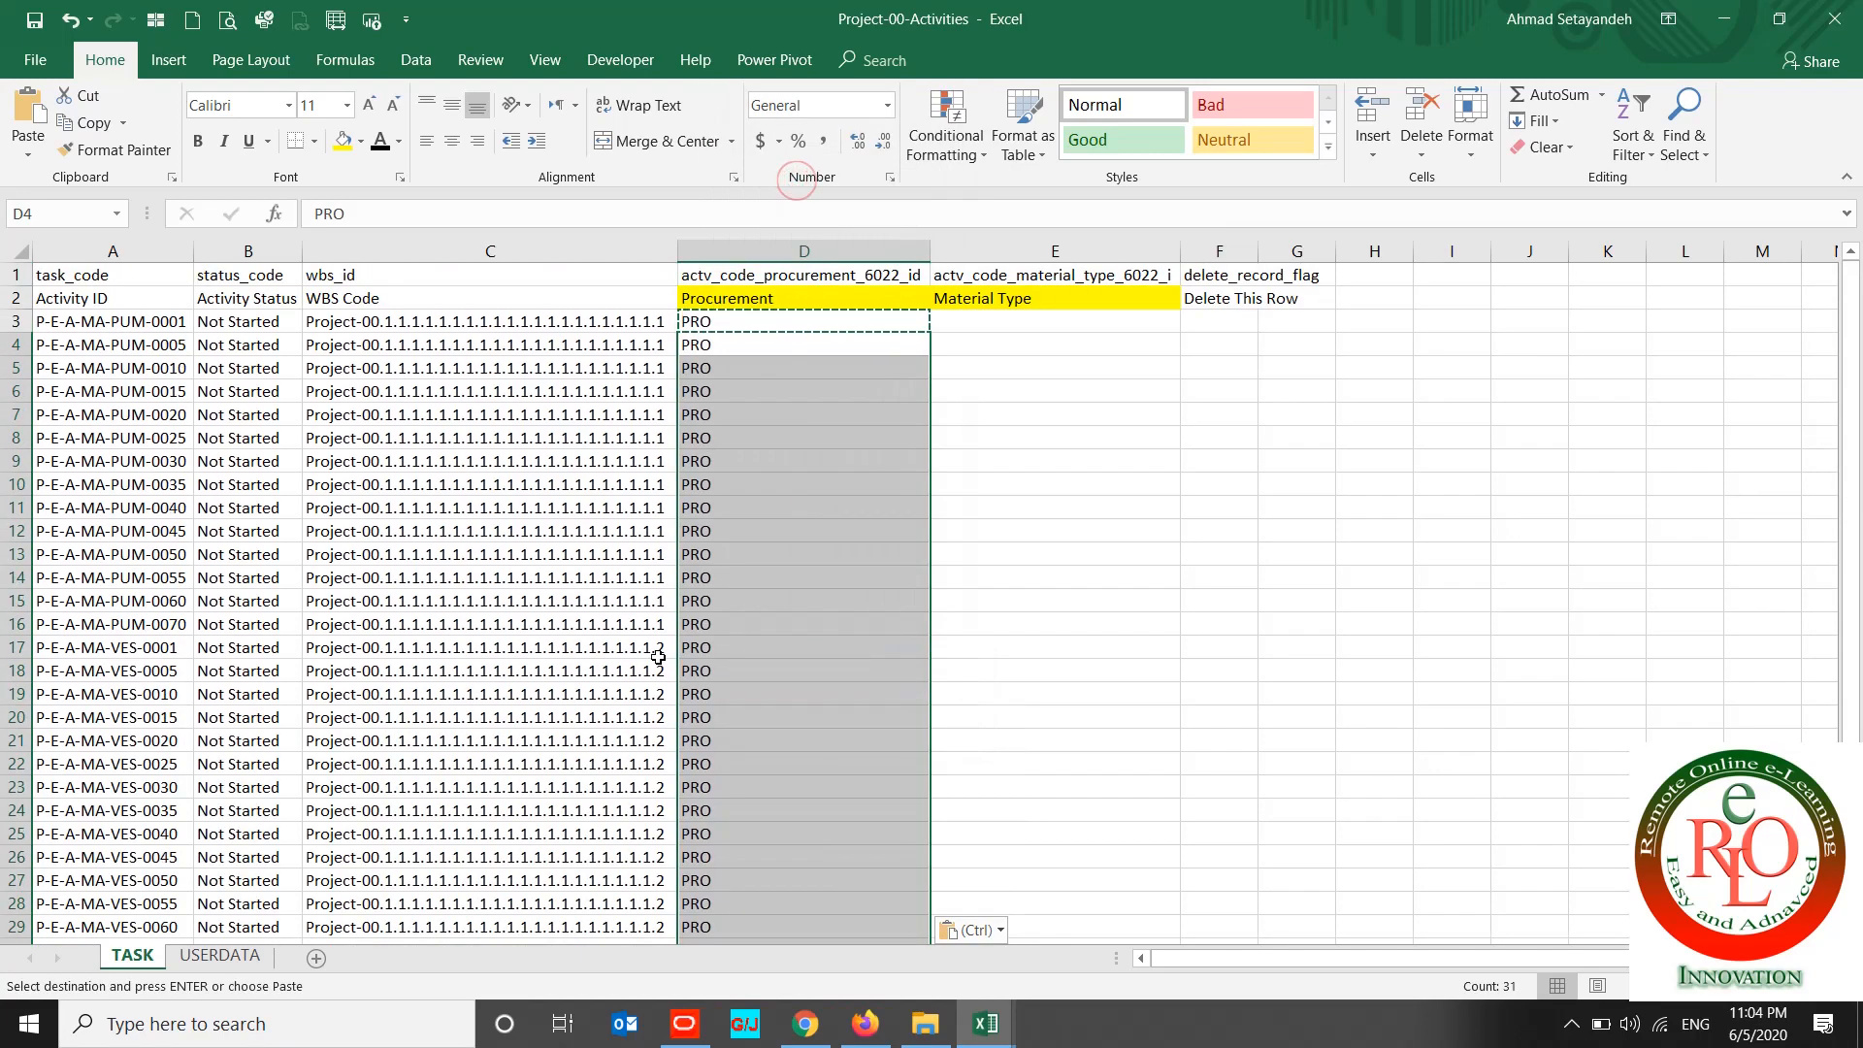
# Step: Clear the Procurement values in D32:D33 for activities A1360 and A1370
pyautogui.scroll(-6, 657, 657)
pyautogui.moveTo(710, 577); pyautogui.dragTo(714, 595)
pyautogui.press('Delete')
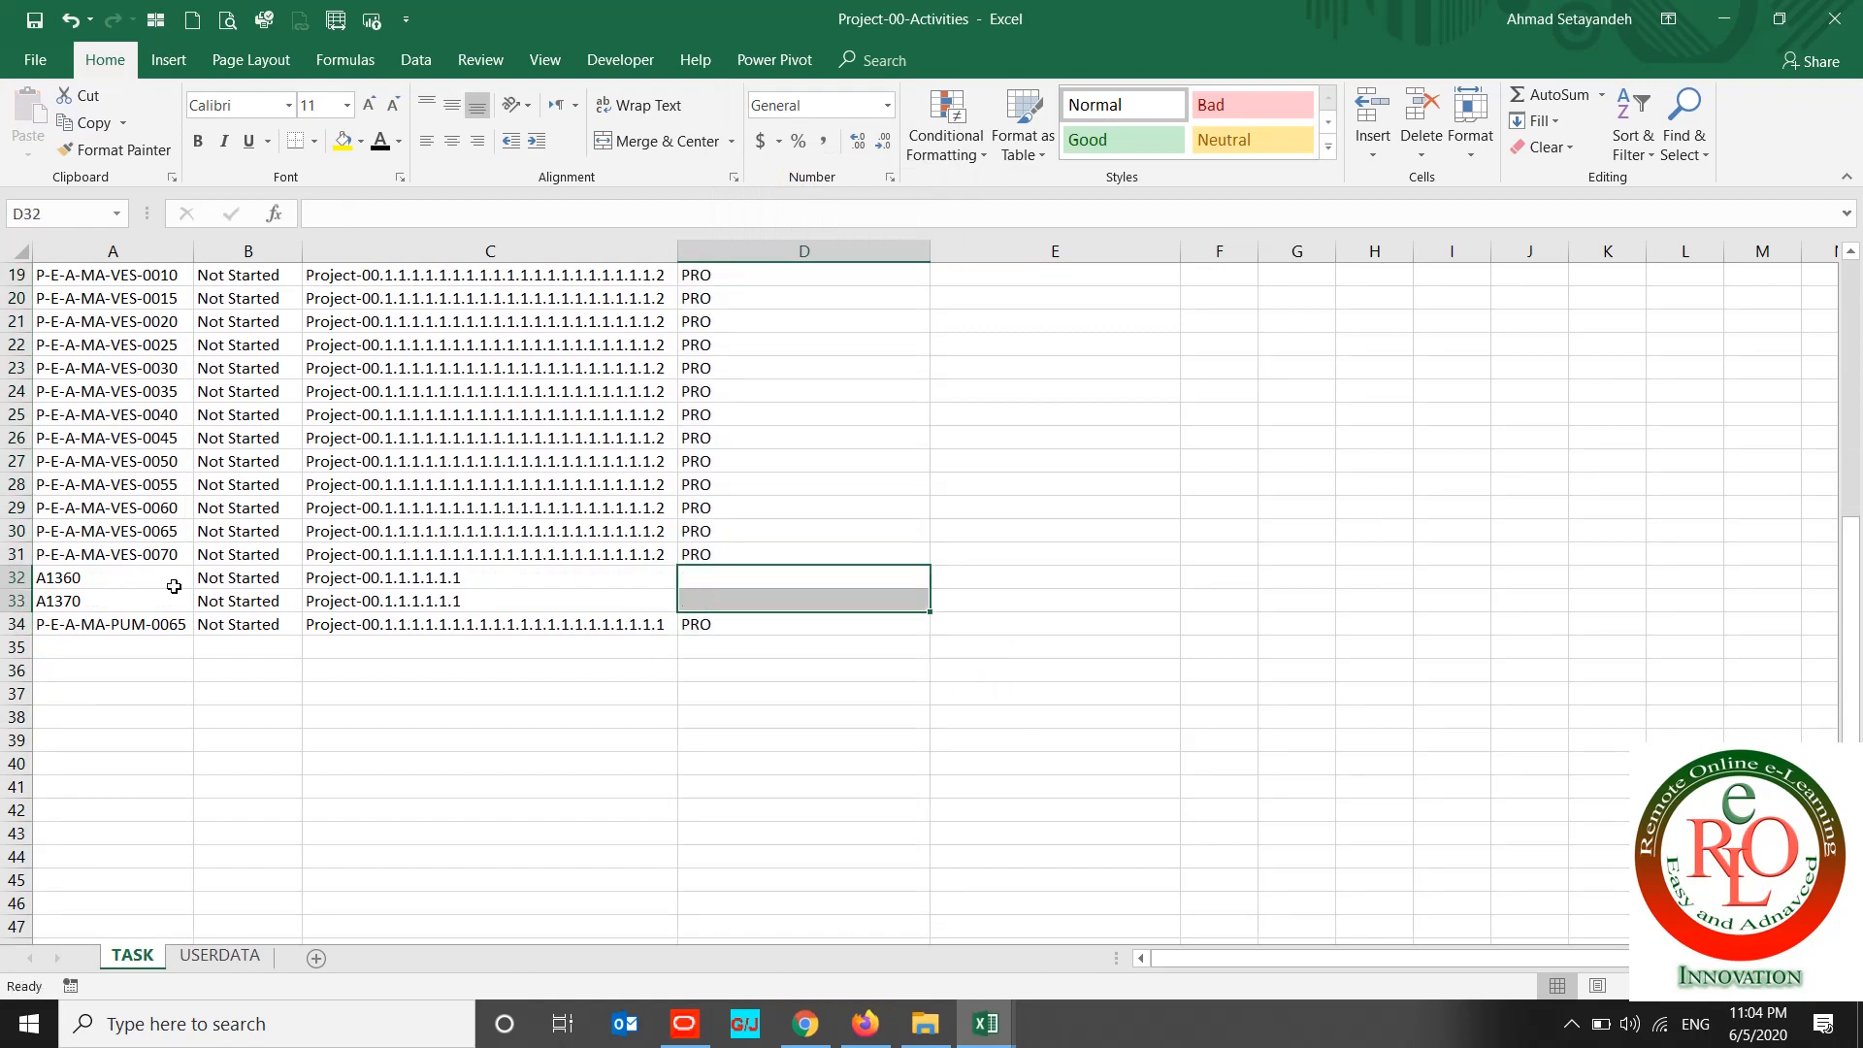
pyautogui.moveTo(151, 577); pyautogui.dragTo(151, 595)
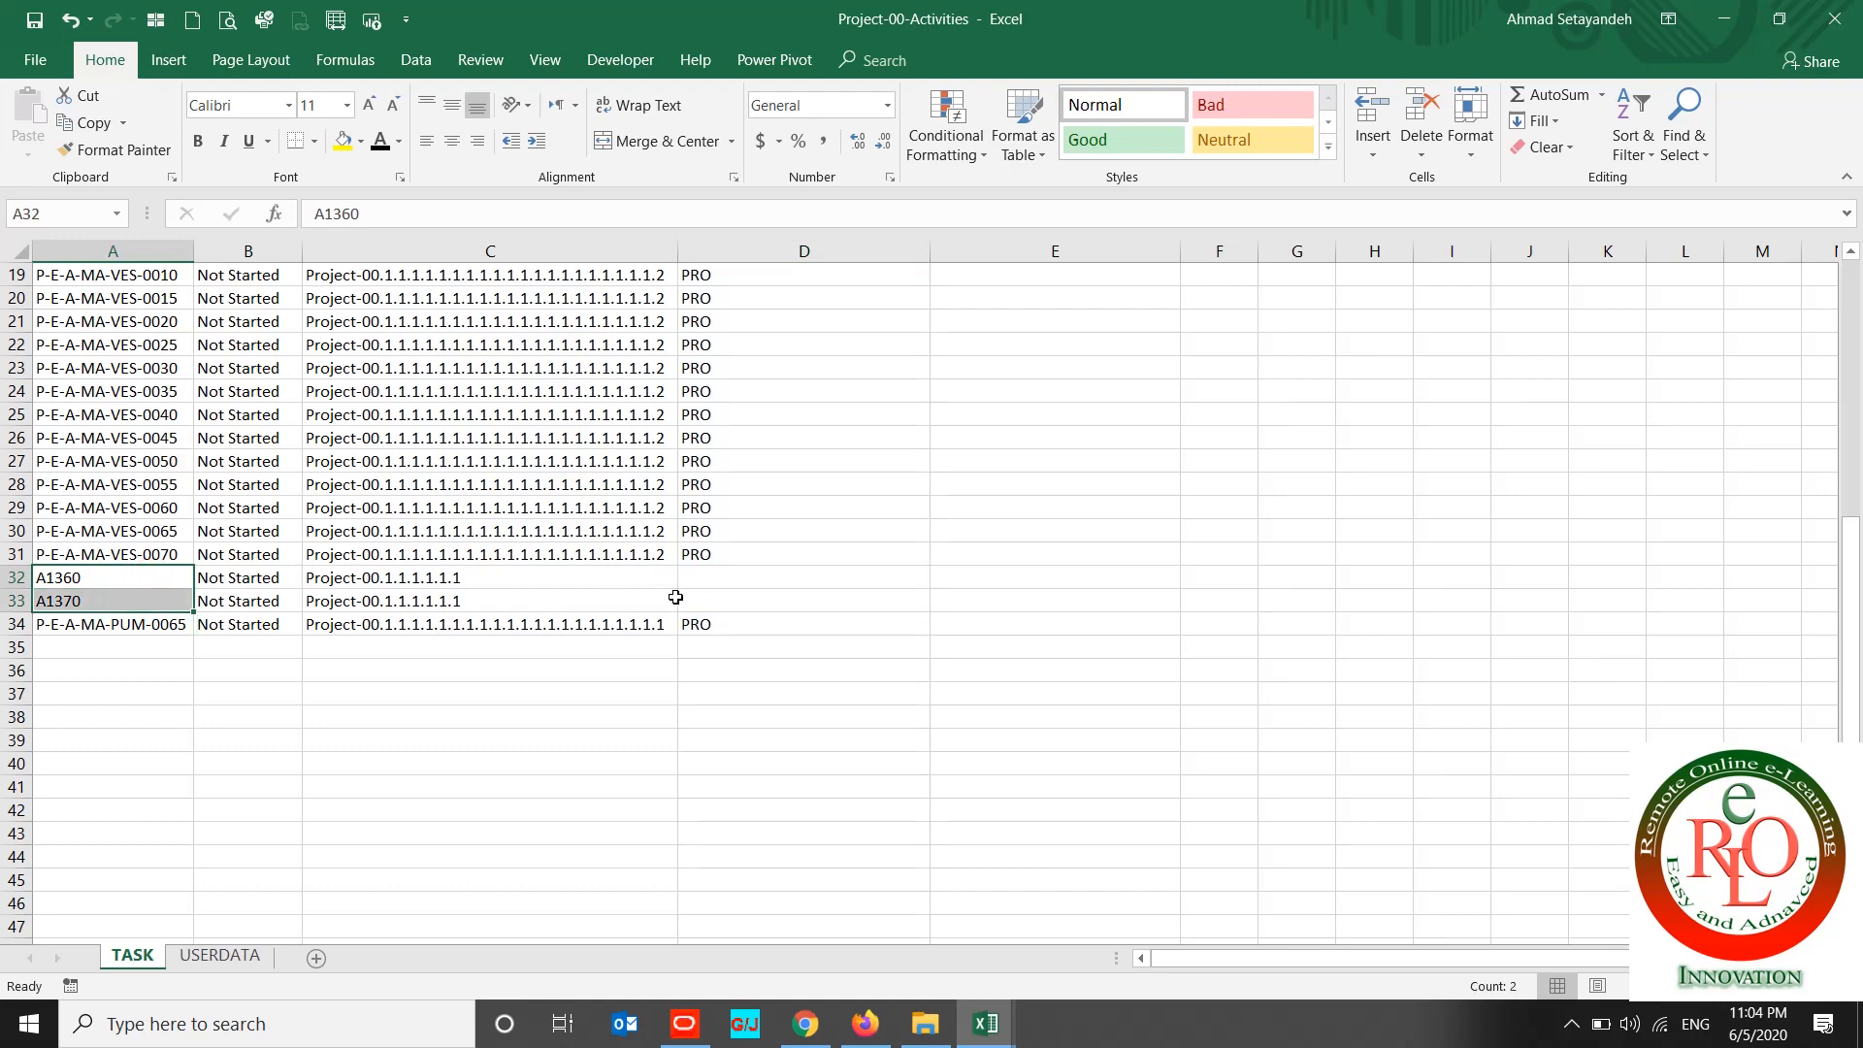
pyautogui.scroll(6, 677, 598)
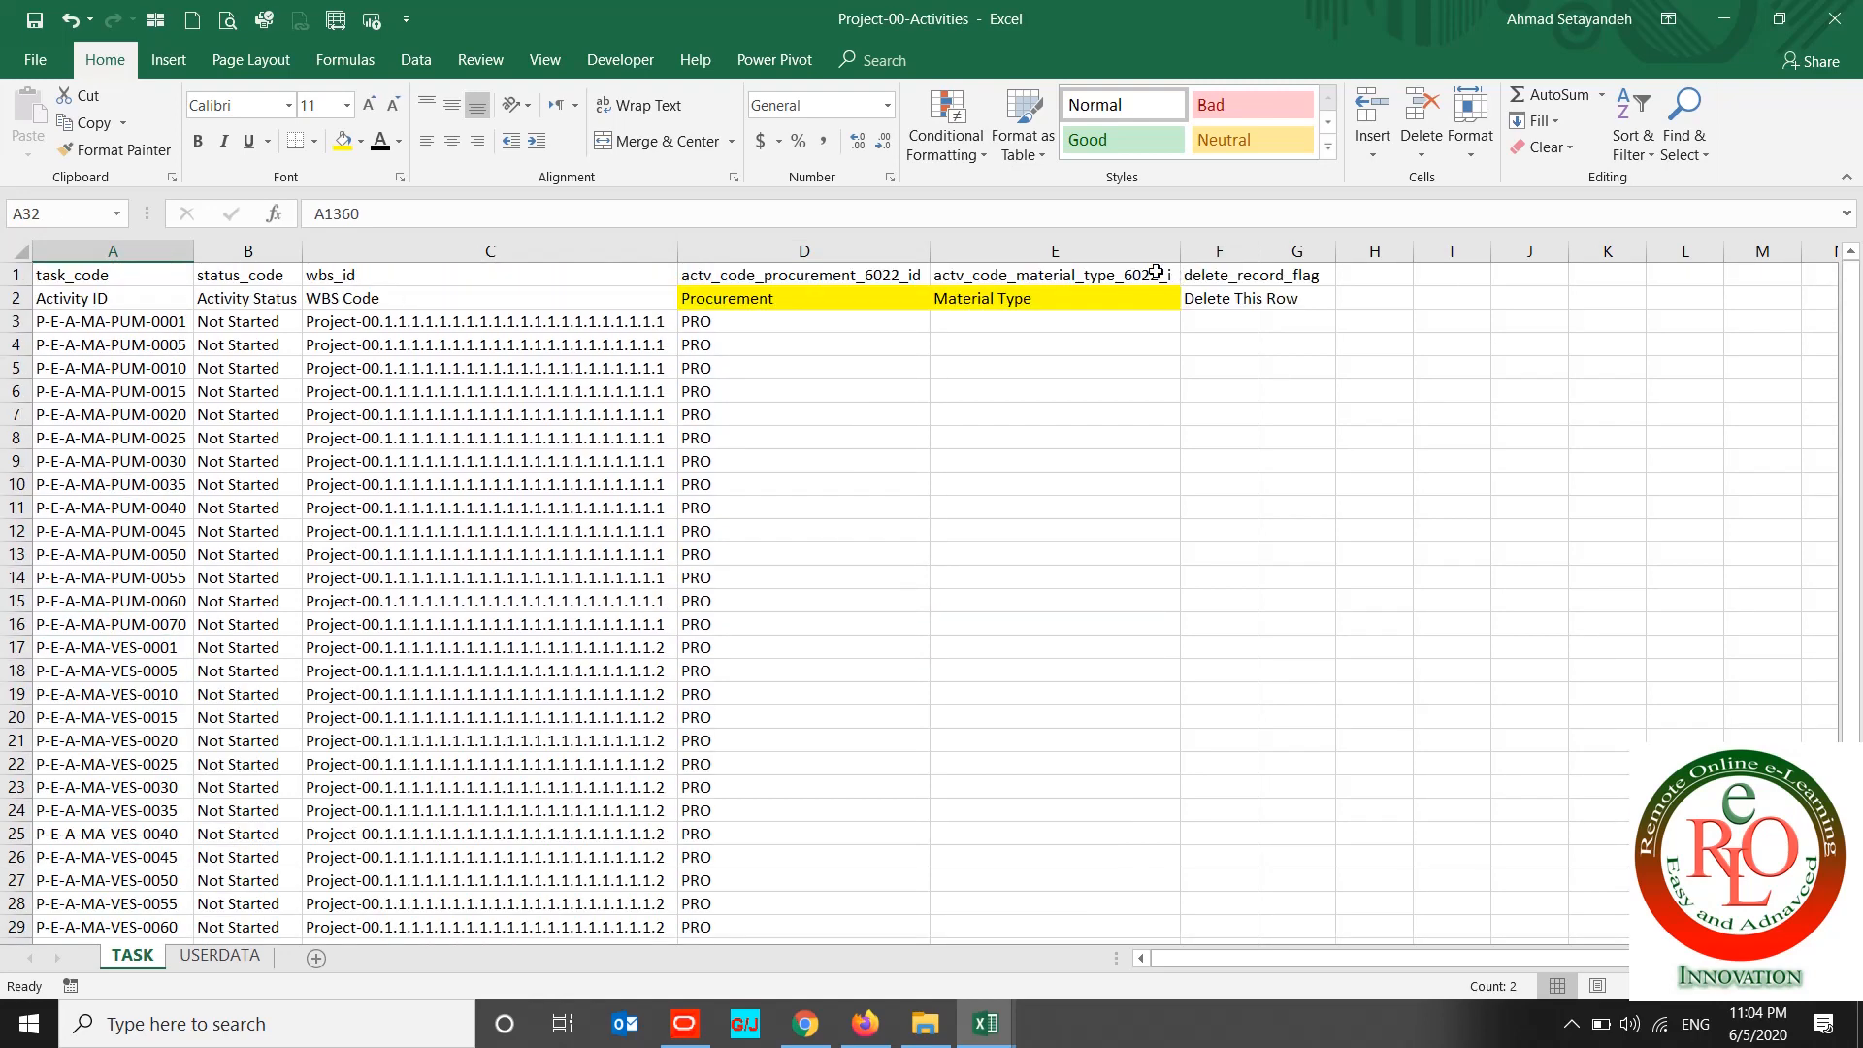
# Step: Switch to Primavera P6 and check the Material Type code values and the activity IDs under Furnaces
pyautogui.click(685, 1024)
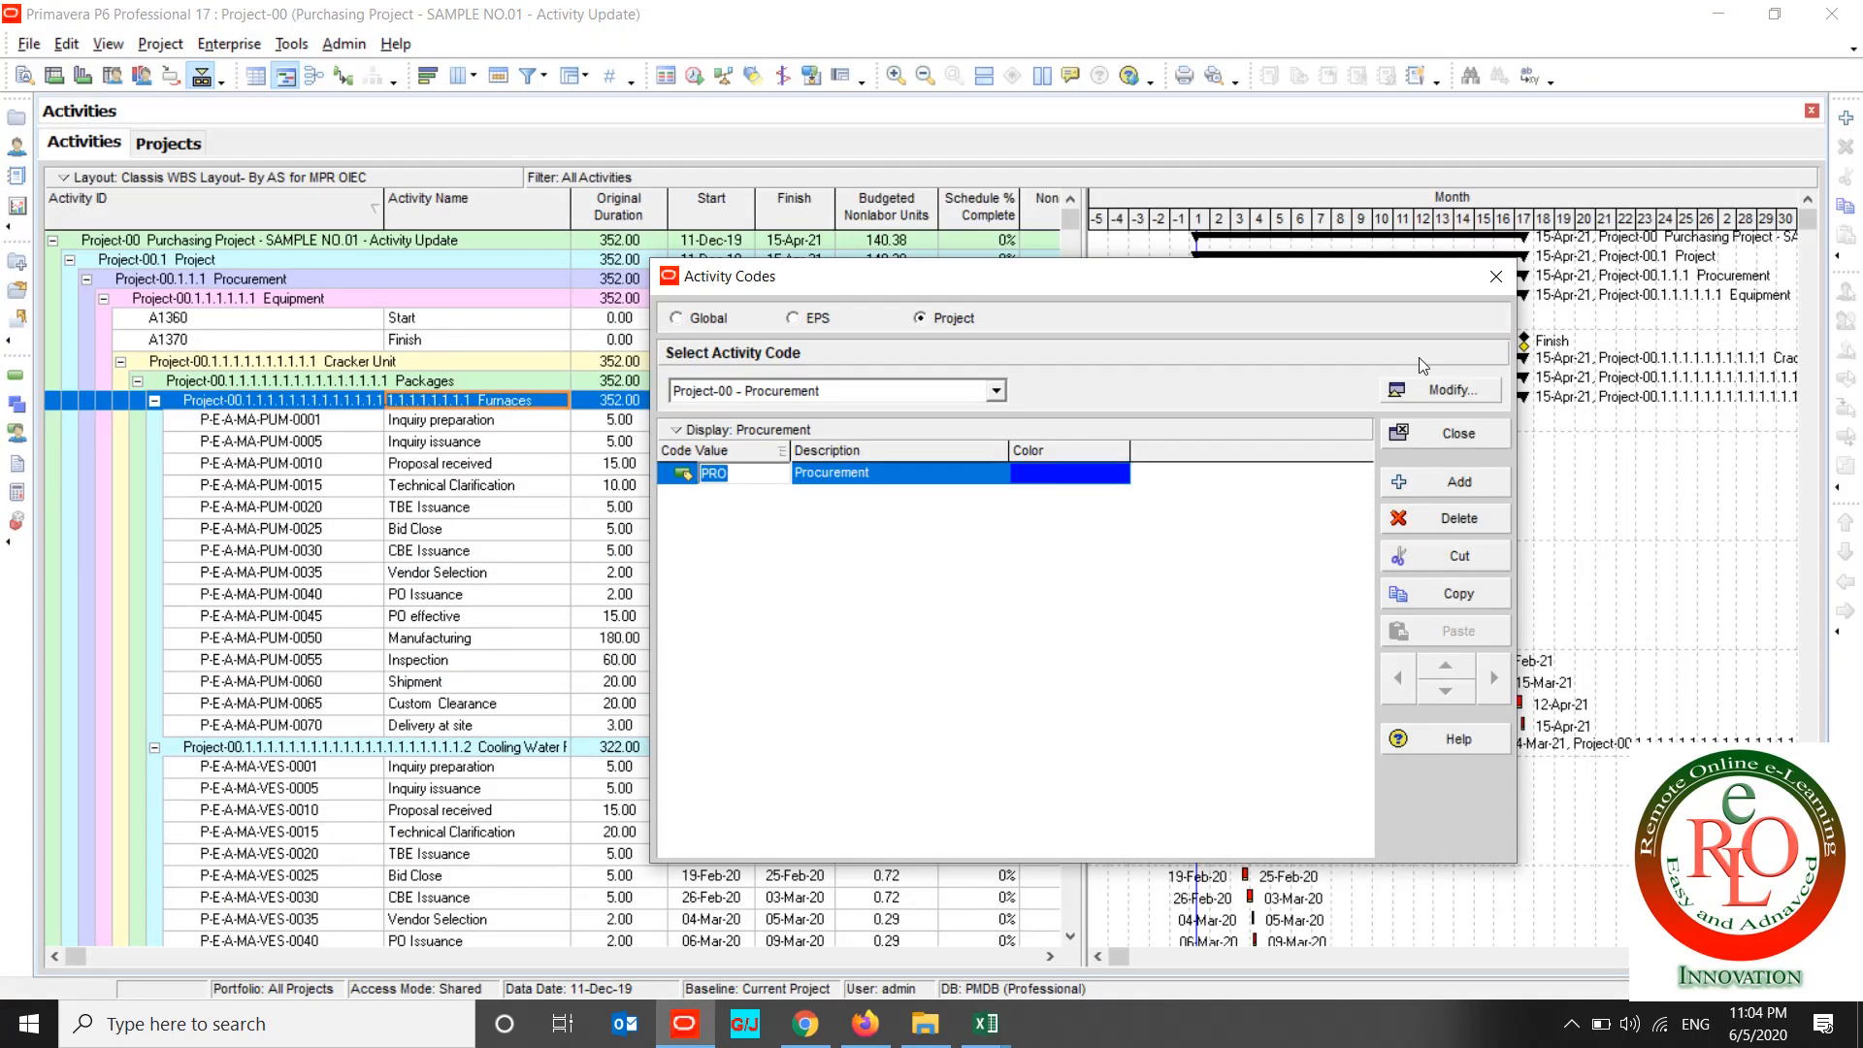
pyautogui.click(811, 383)
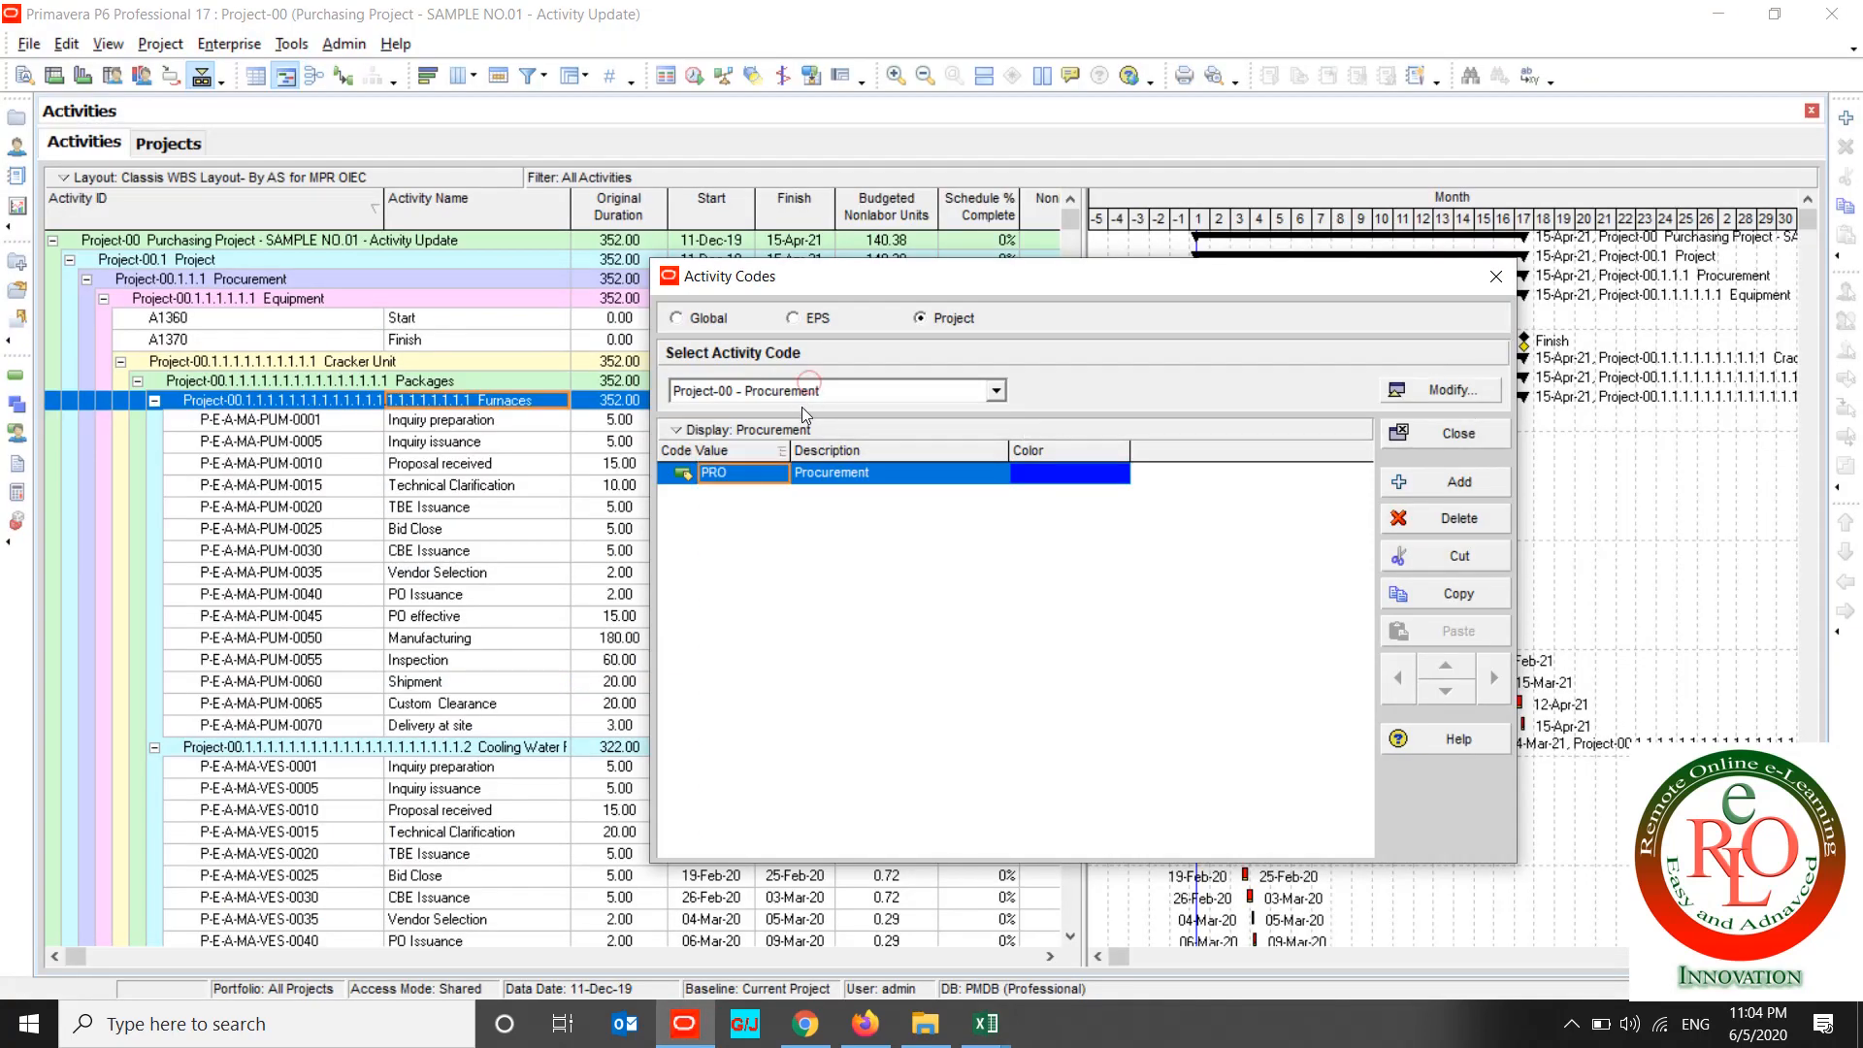
pyautogui.click(804, 391)
pyautogui.click(790, 411)
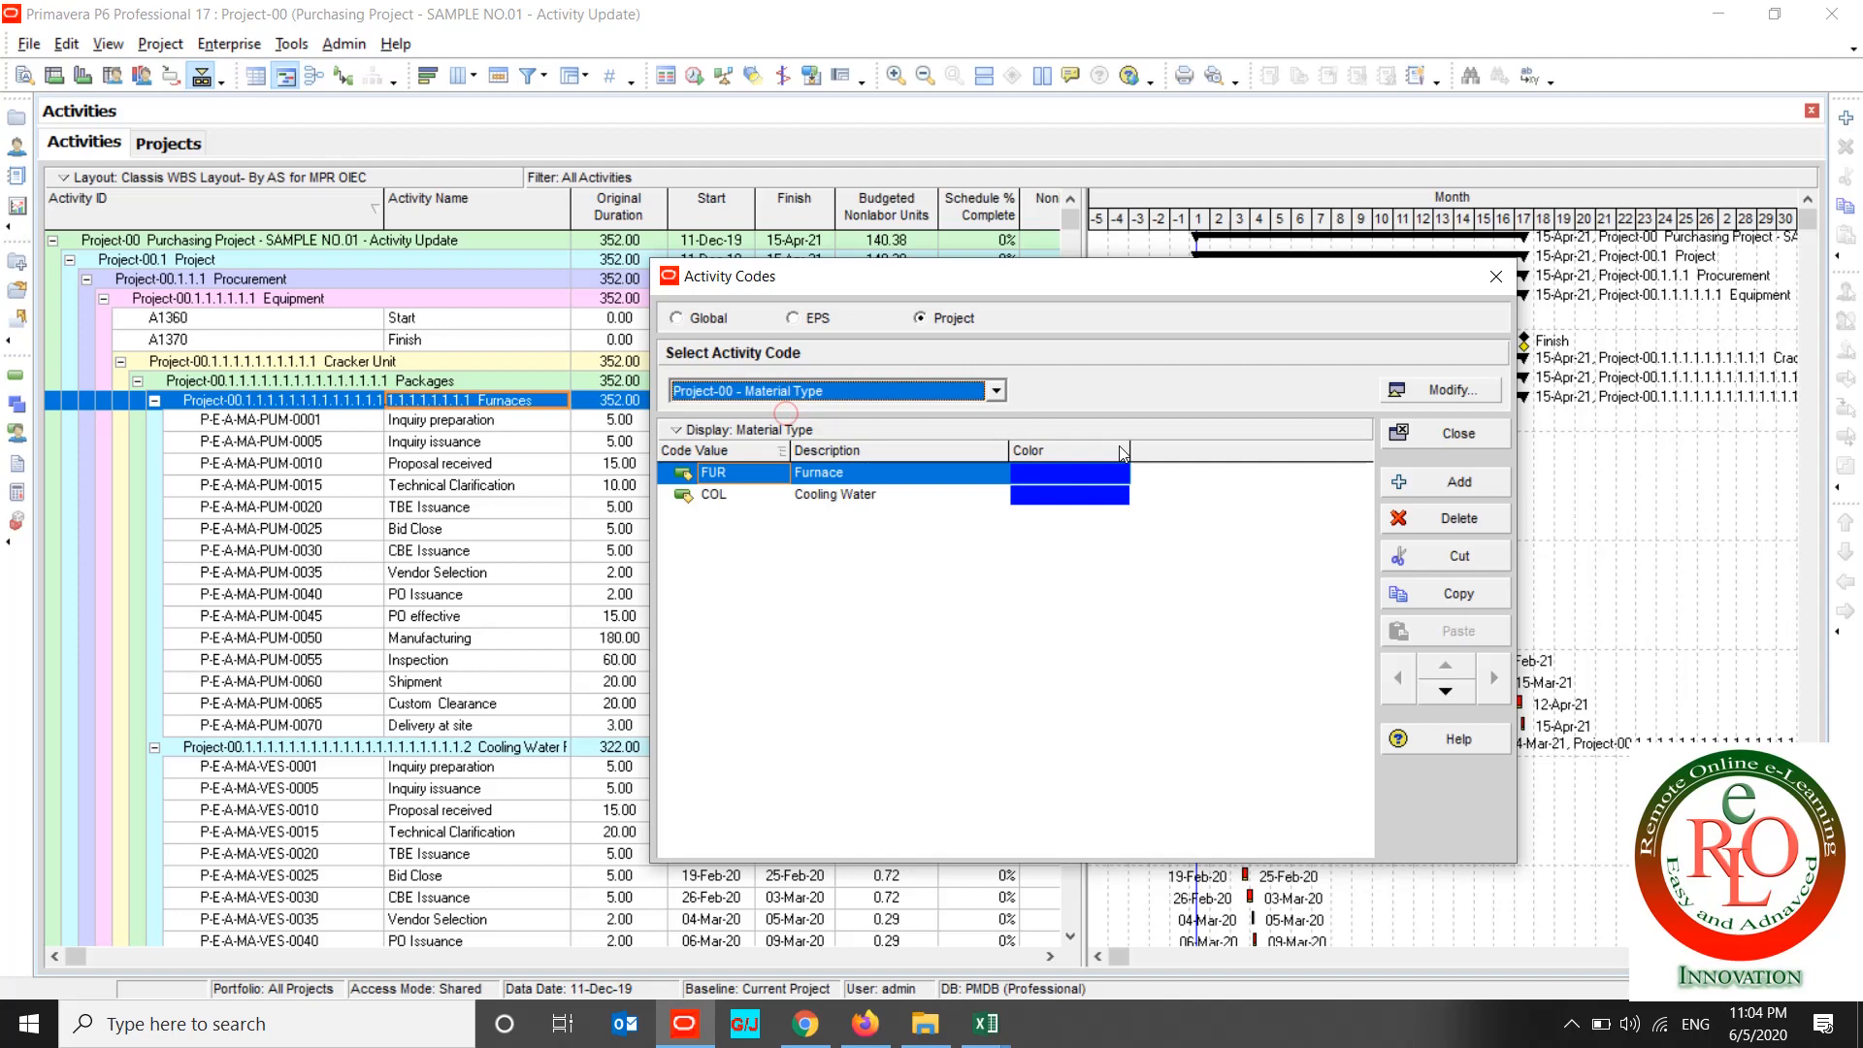
pyautogui.click(1450, 427)
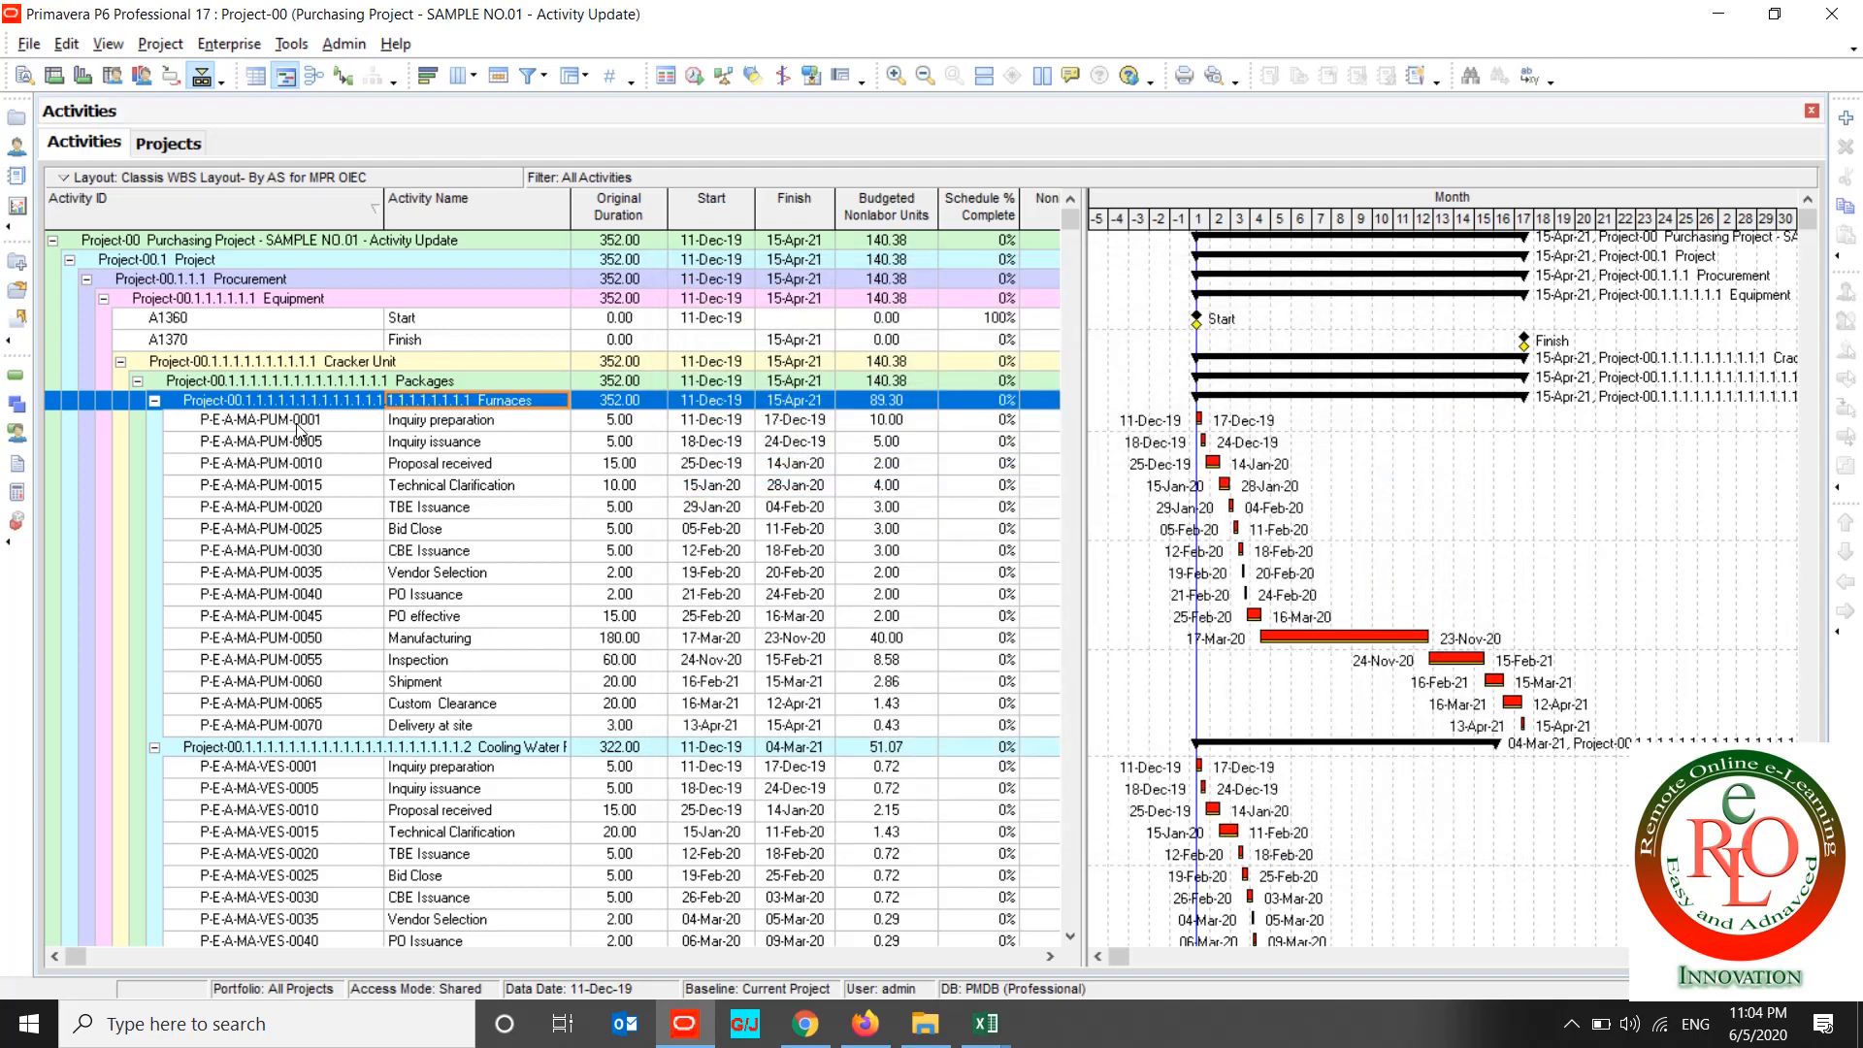
pyautogui.click(299, 421)
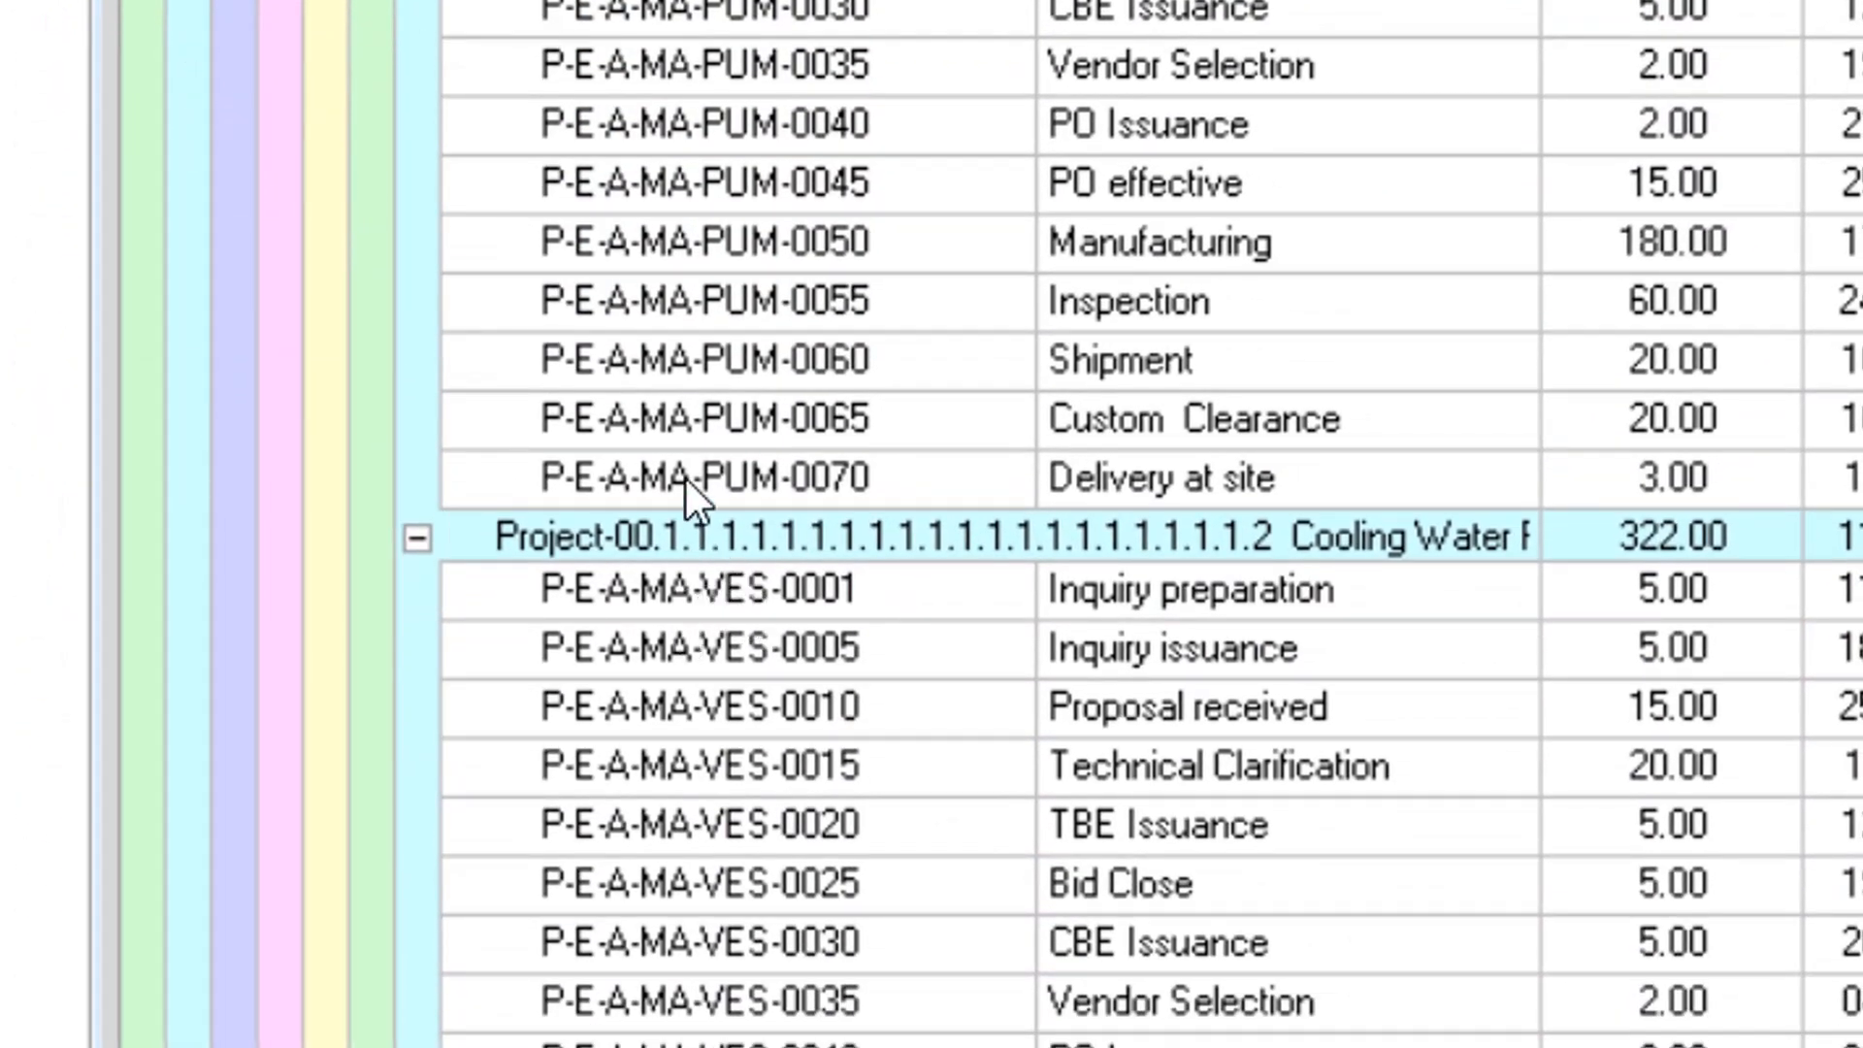
# Step: In the Excel workbook, add filters to header row 2 and filter Activity ID by PUM
pyautogui.hotkey('alt', 'Tab')
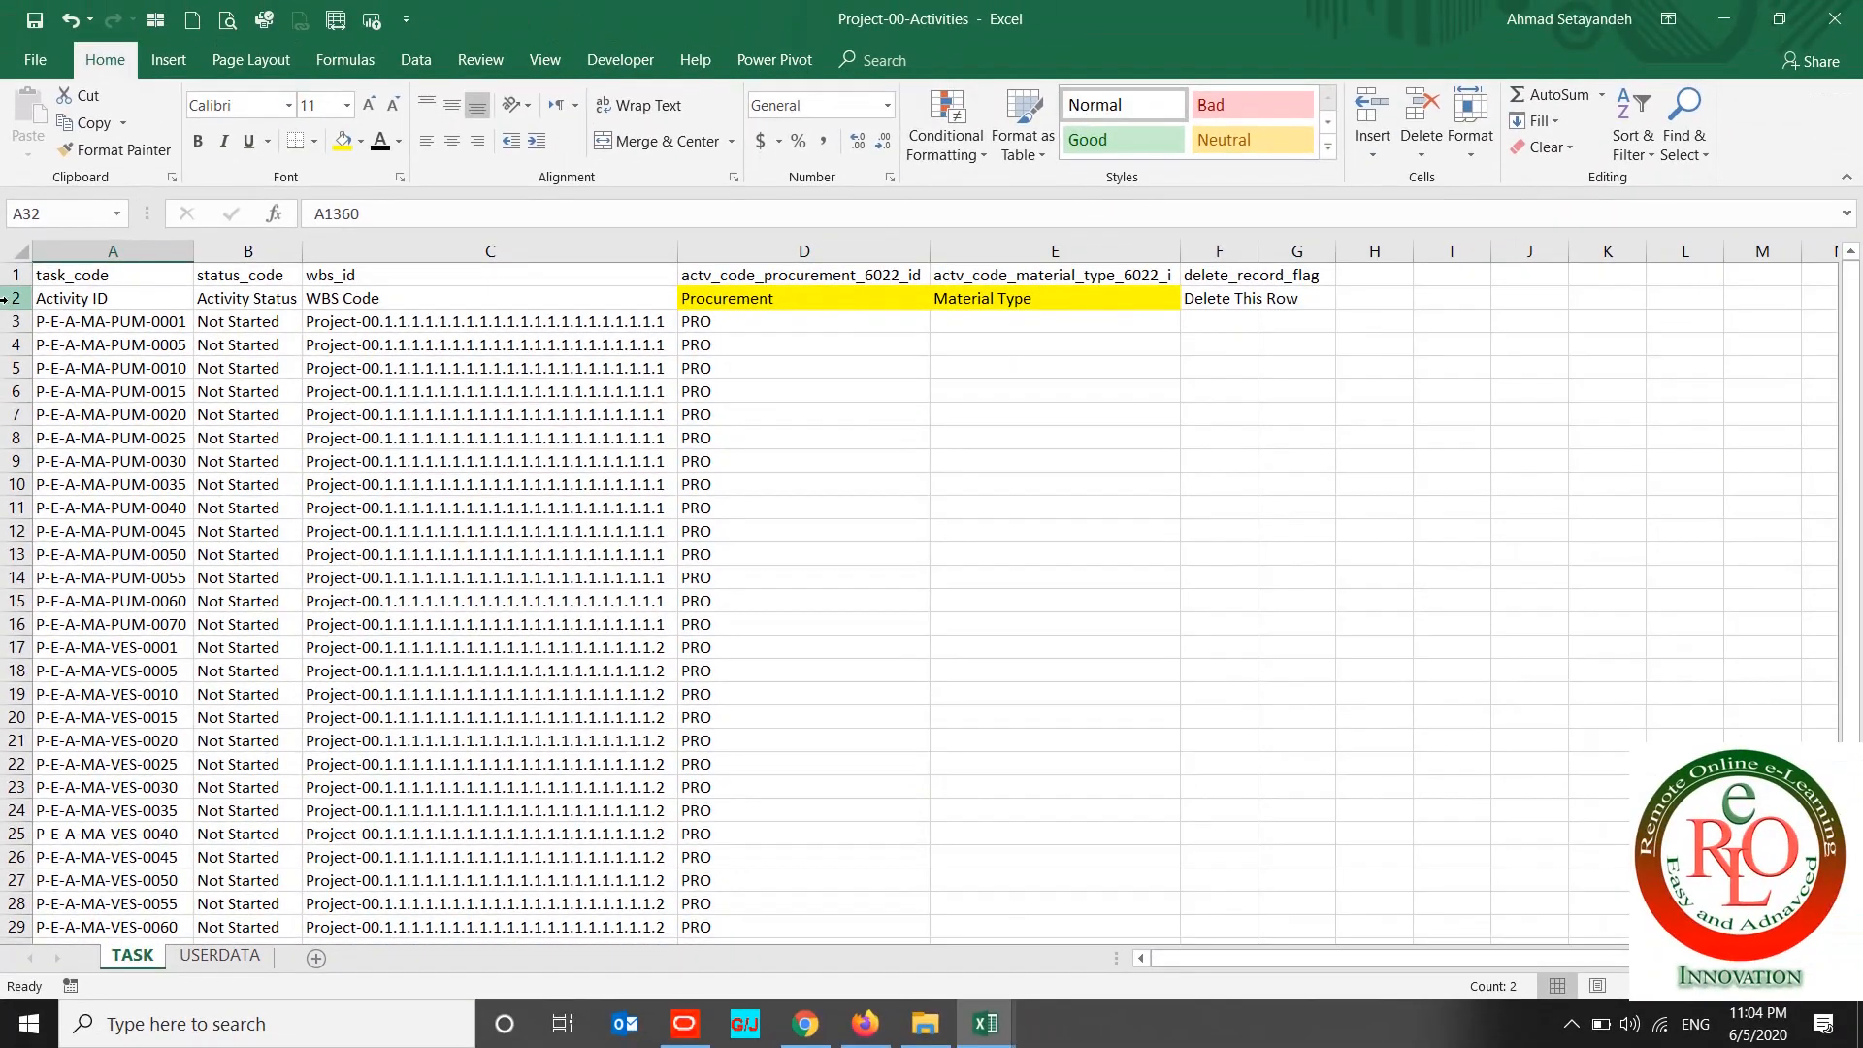
pyautogui.click(12, 296)
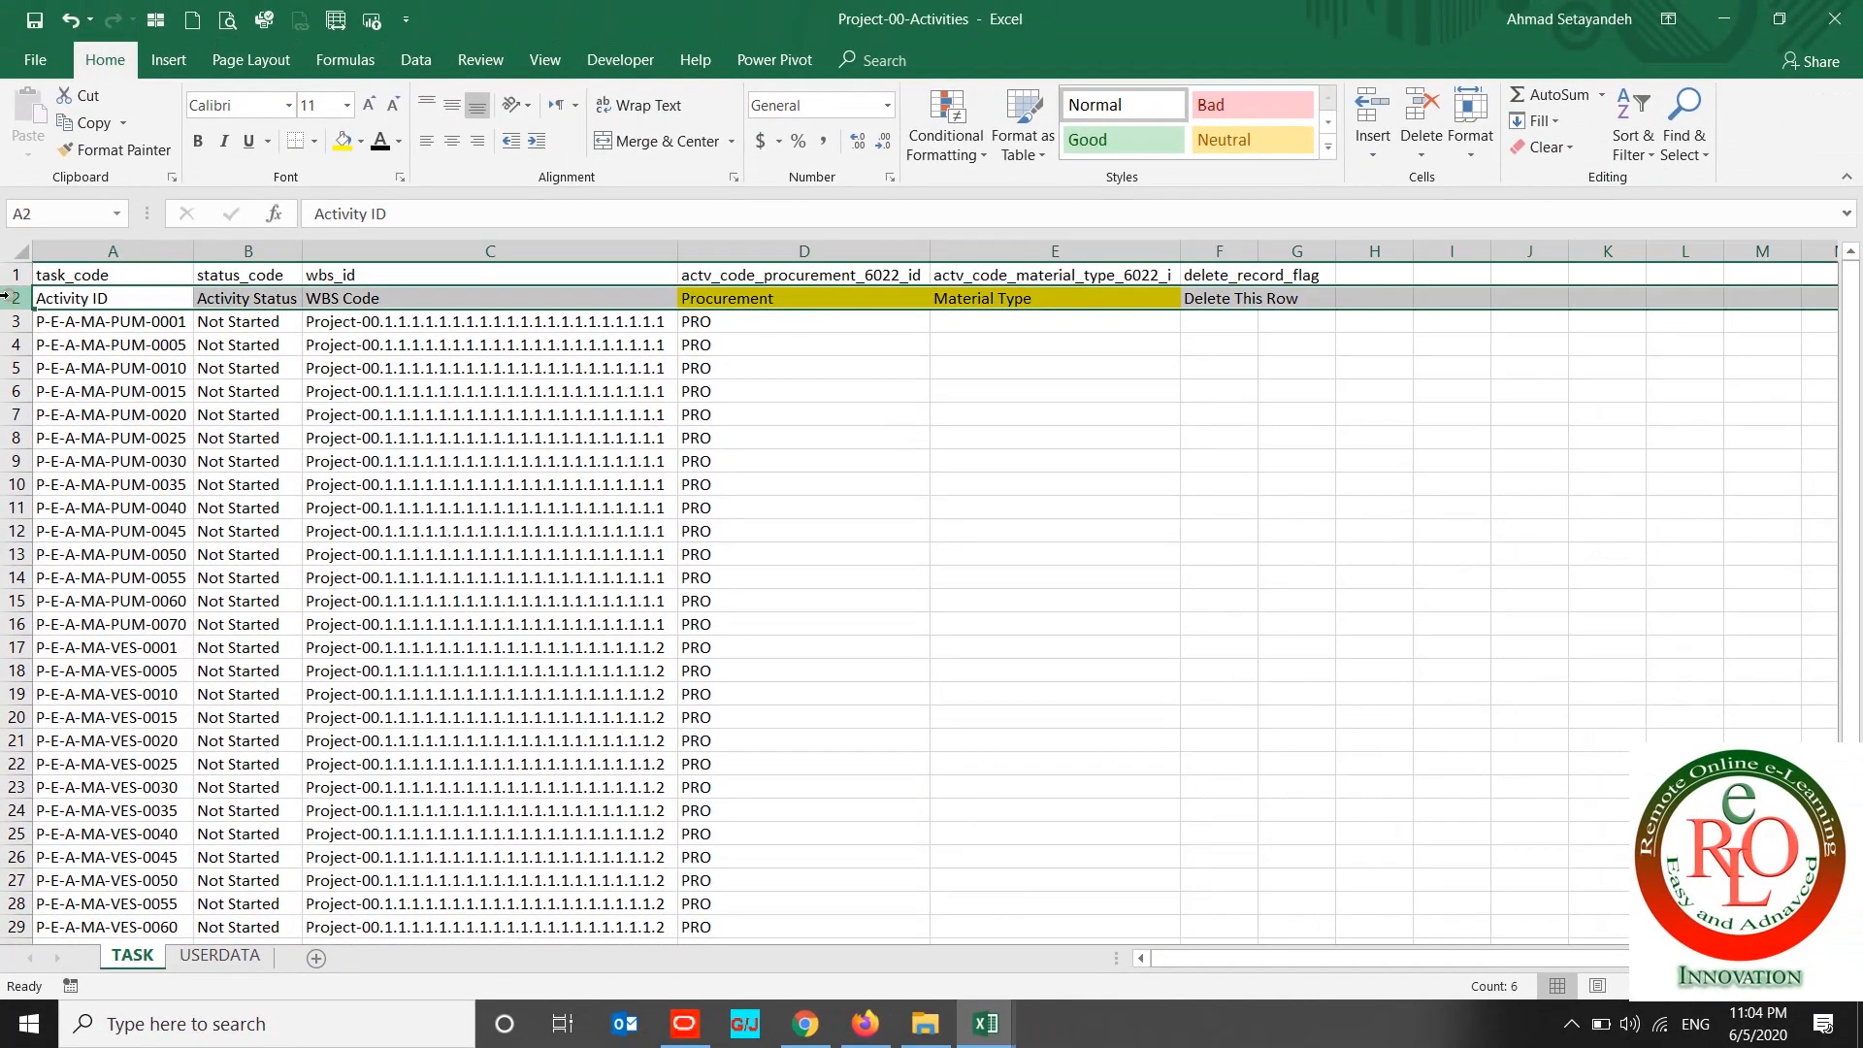
pyautogui.click(415, 59)
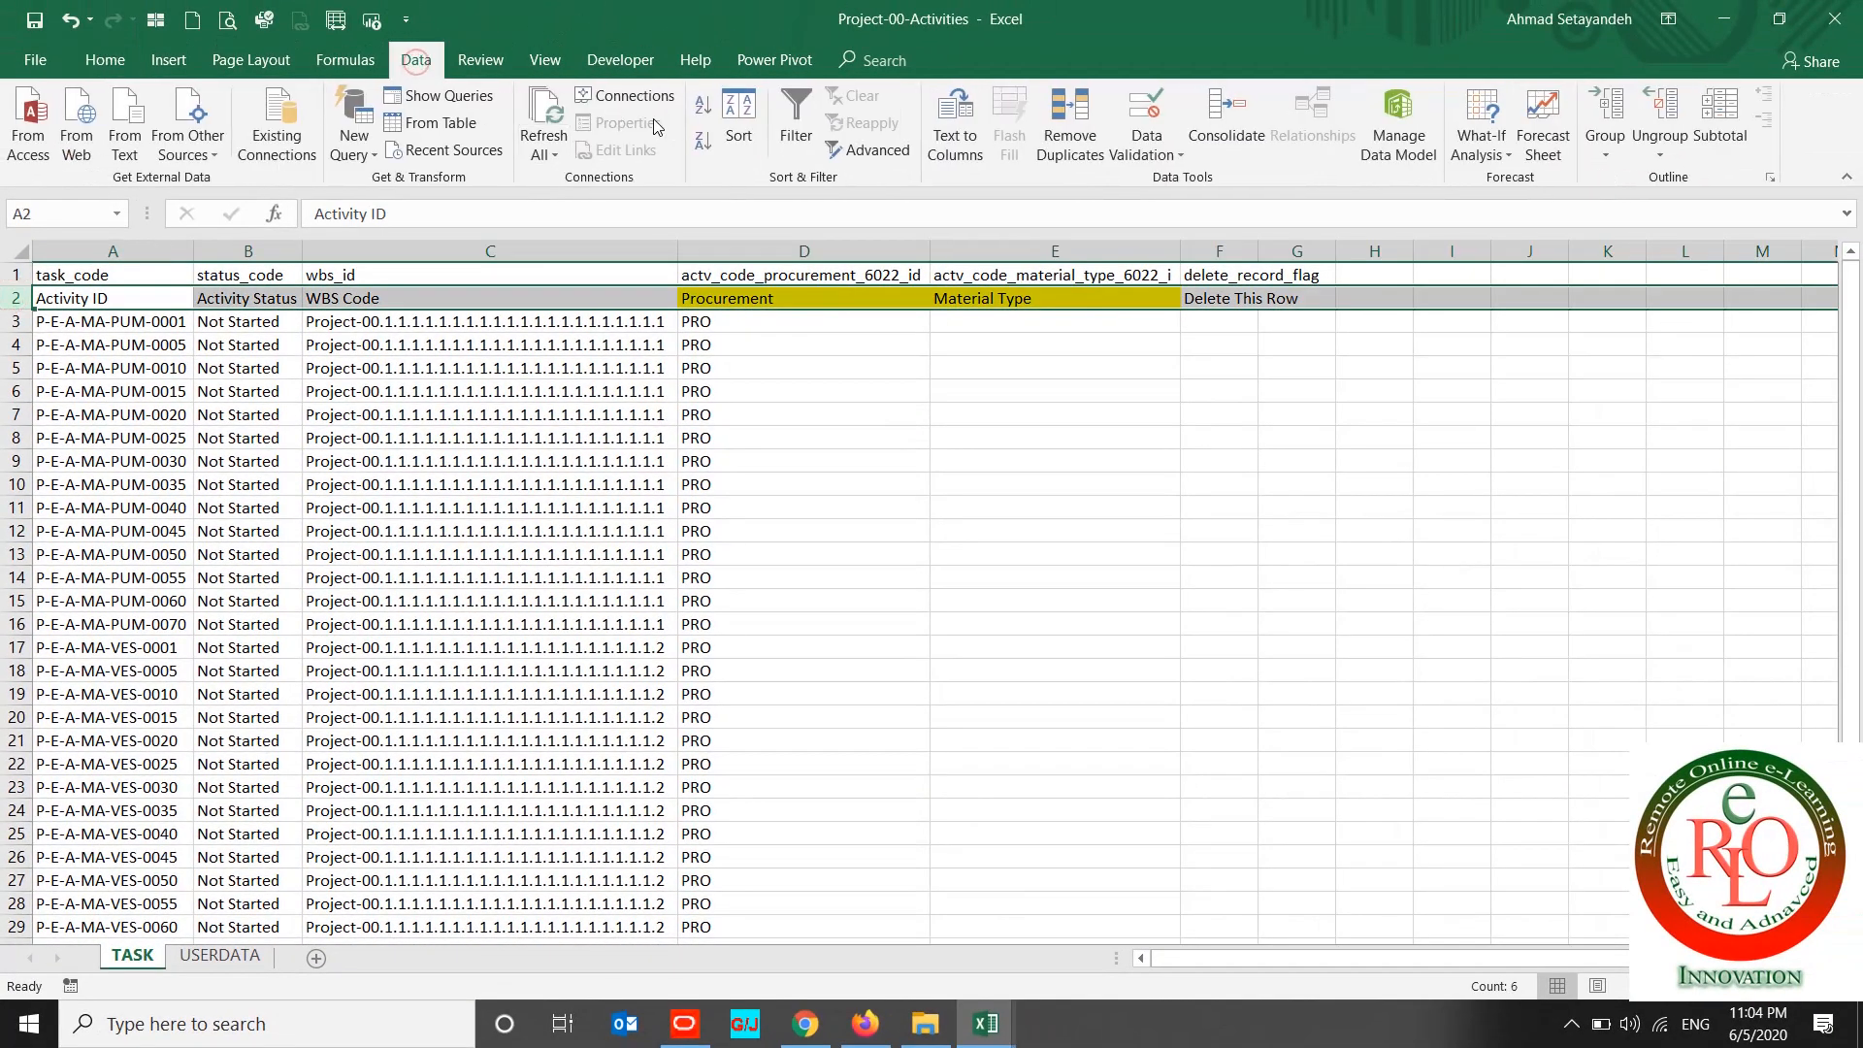
pyautogui.click(796, 121)
pyautogui.click(182, 298)
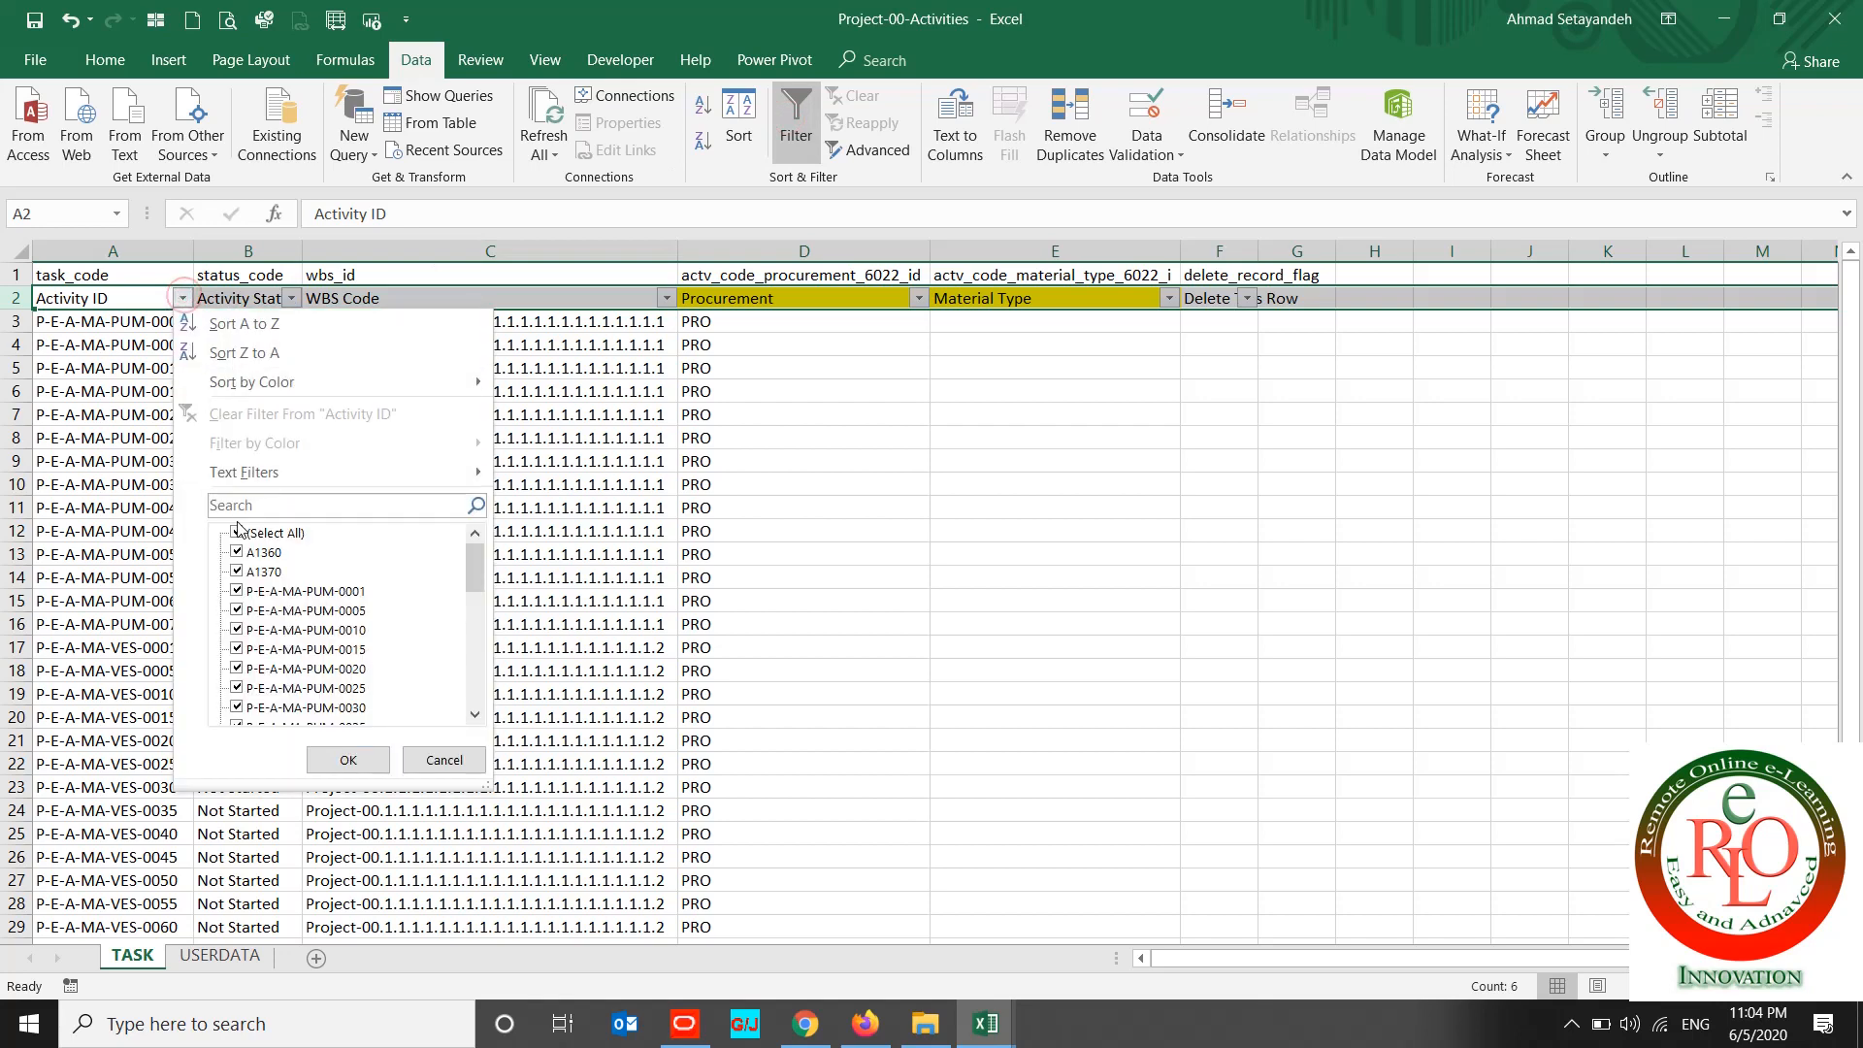
pyautogui.write('PUM')
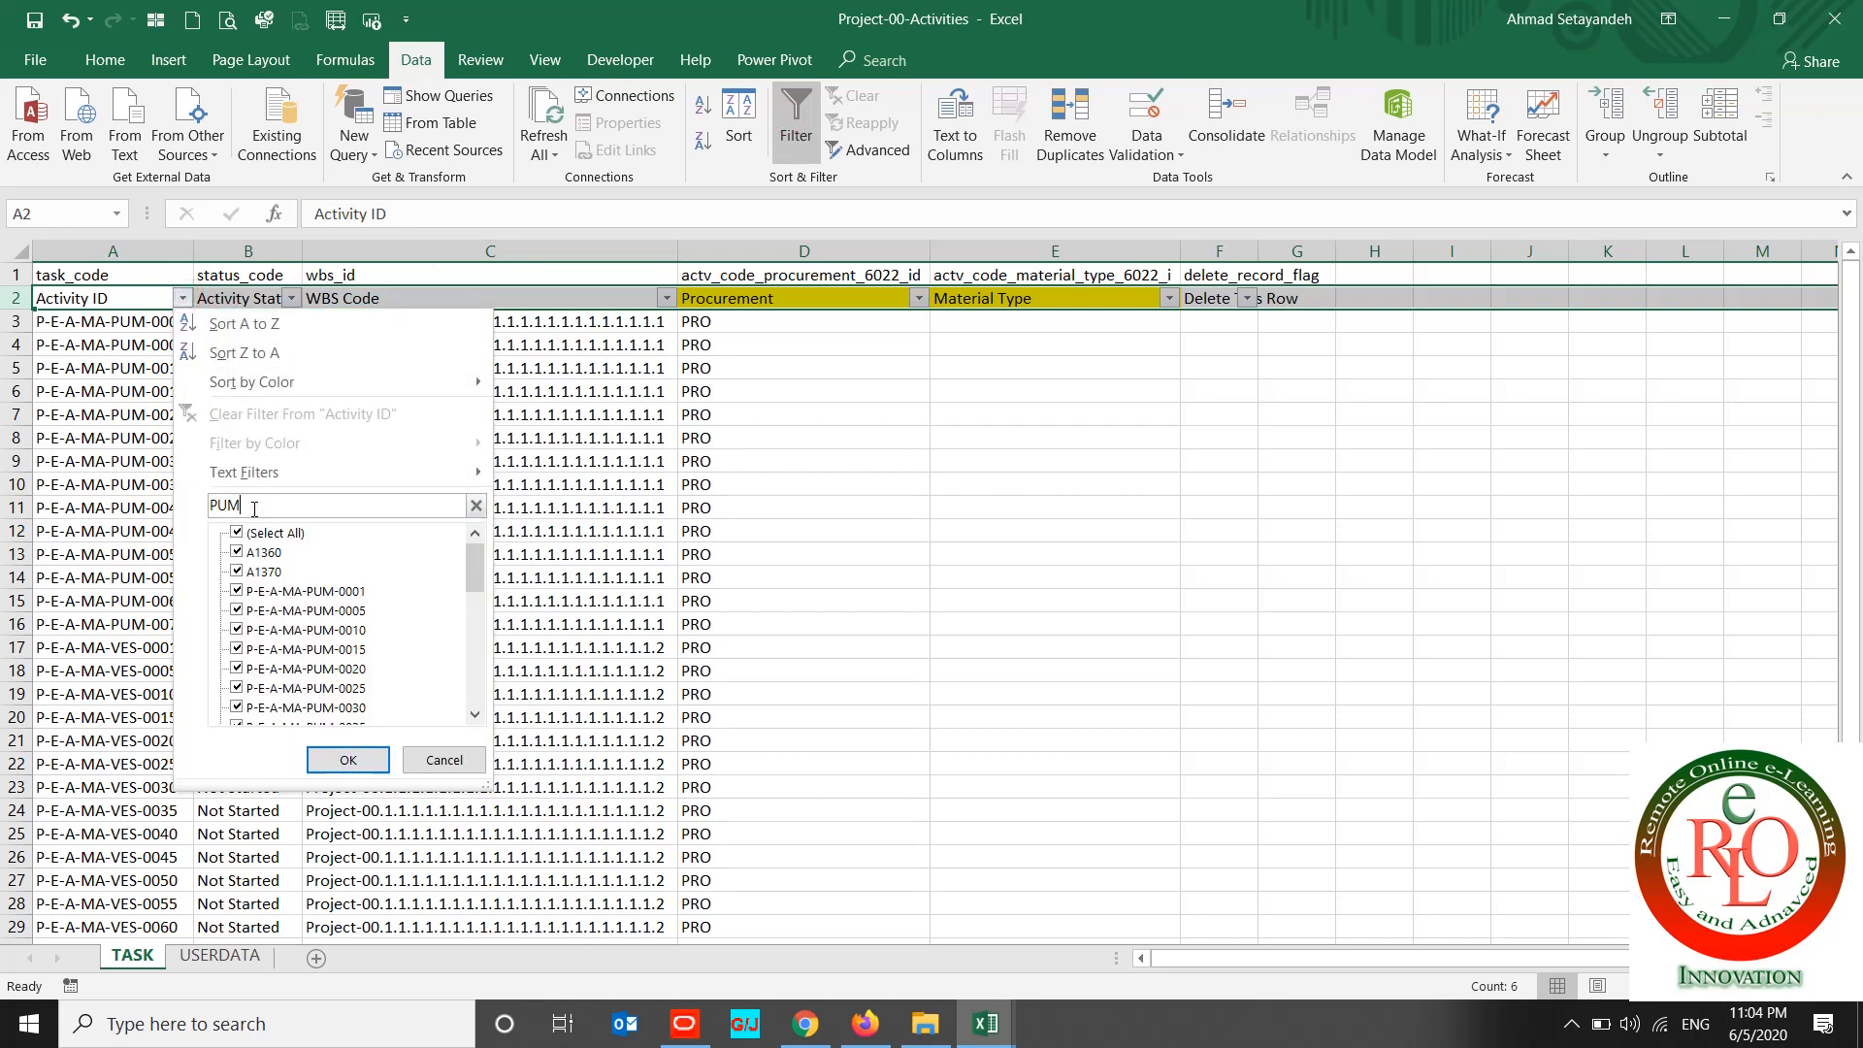
pyautogui.press('Return')
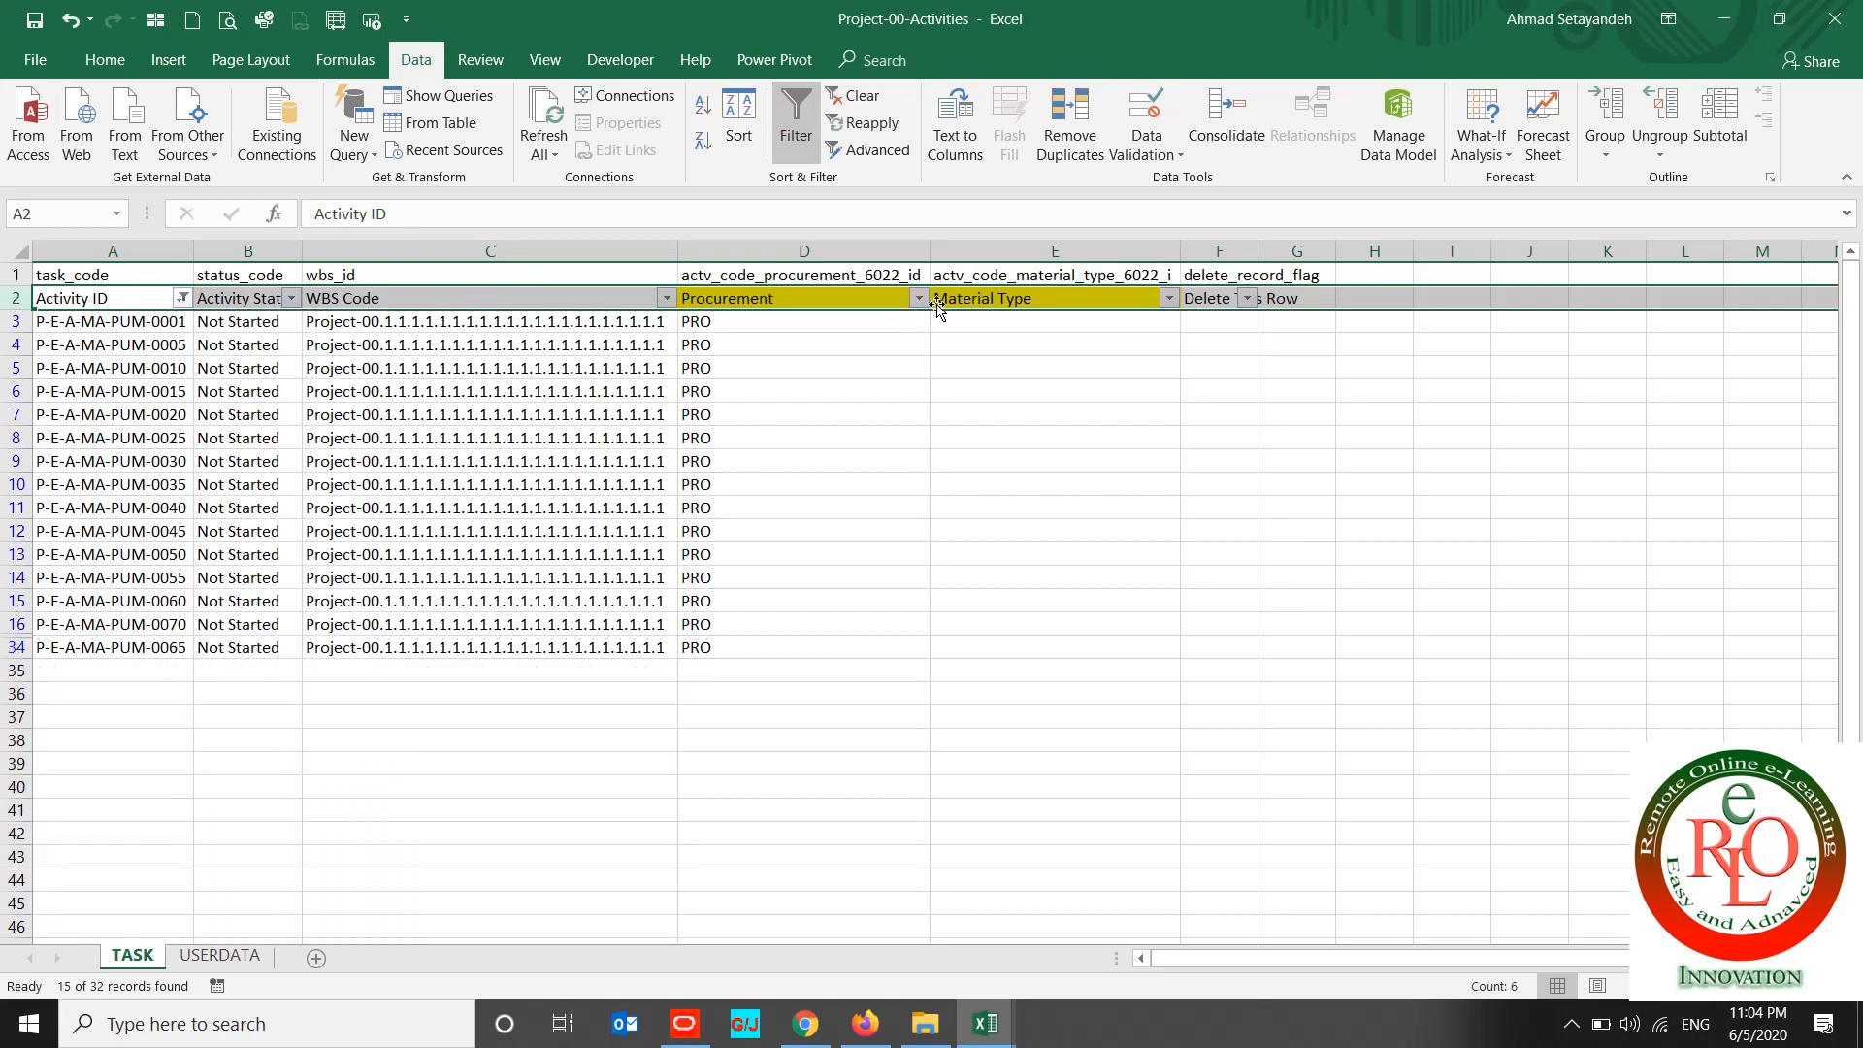
# Step: Enter FUR as the Material Type in E3 for activity P-E-A-MA-PUM-0001
pyautogui.click(973, 317)
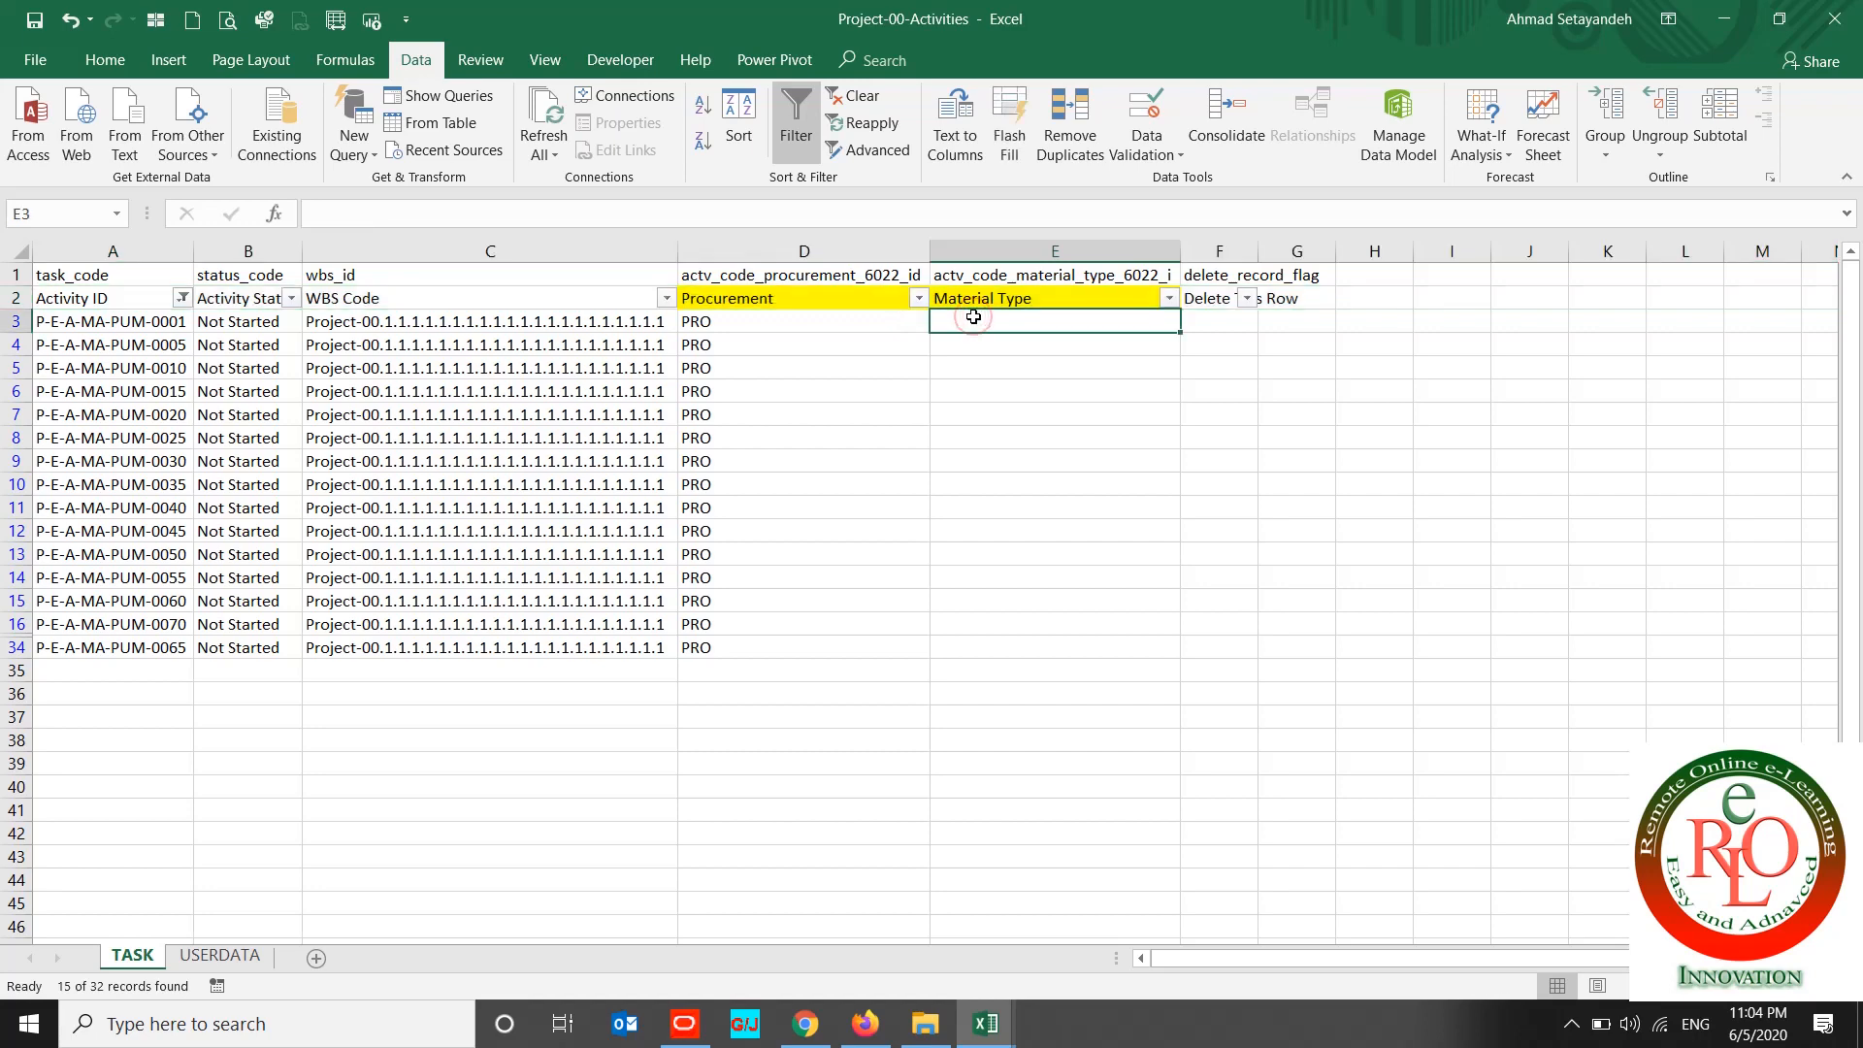
pyautogui.write('FUR')
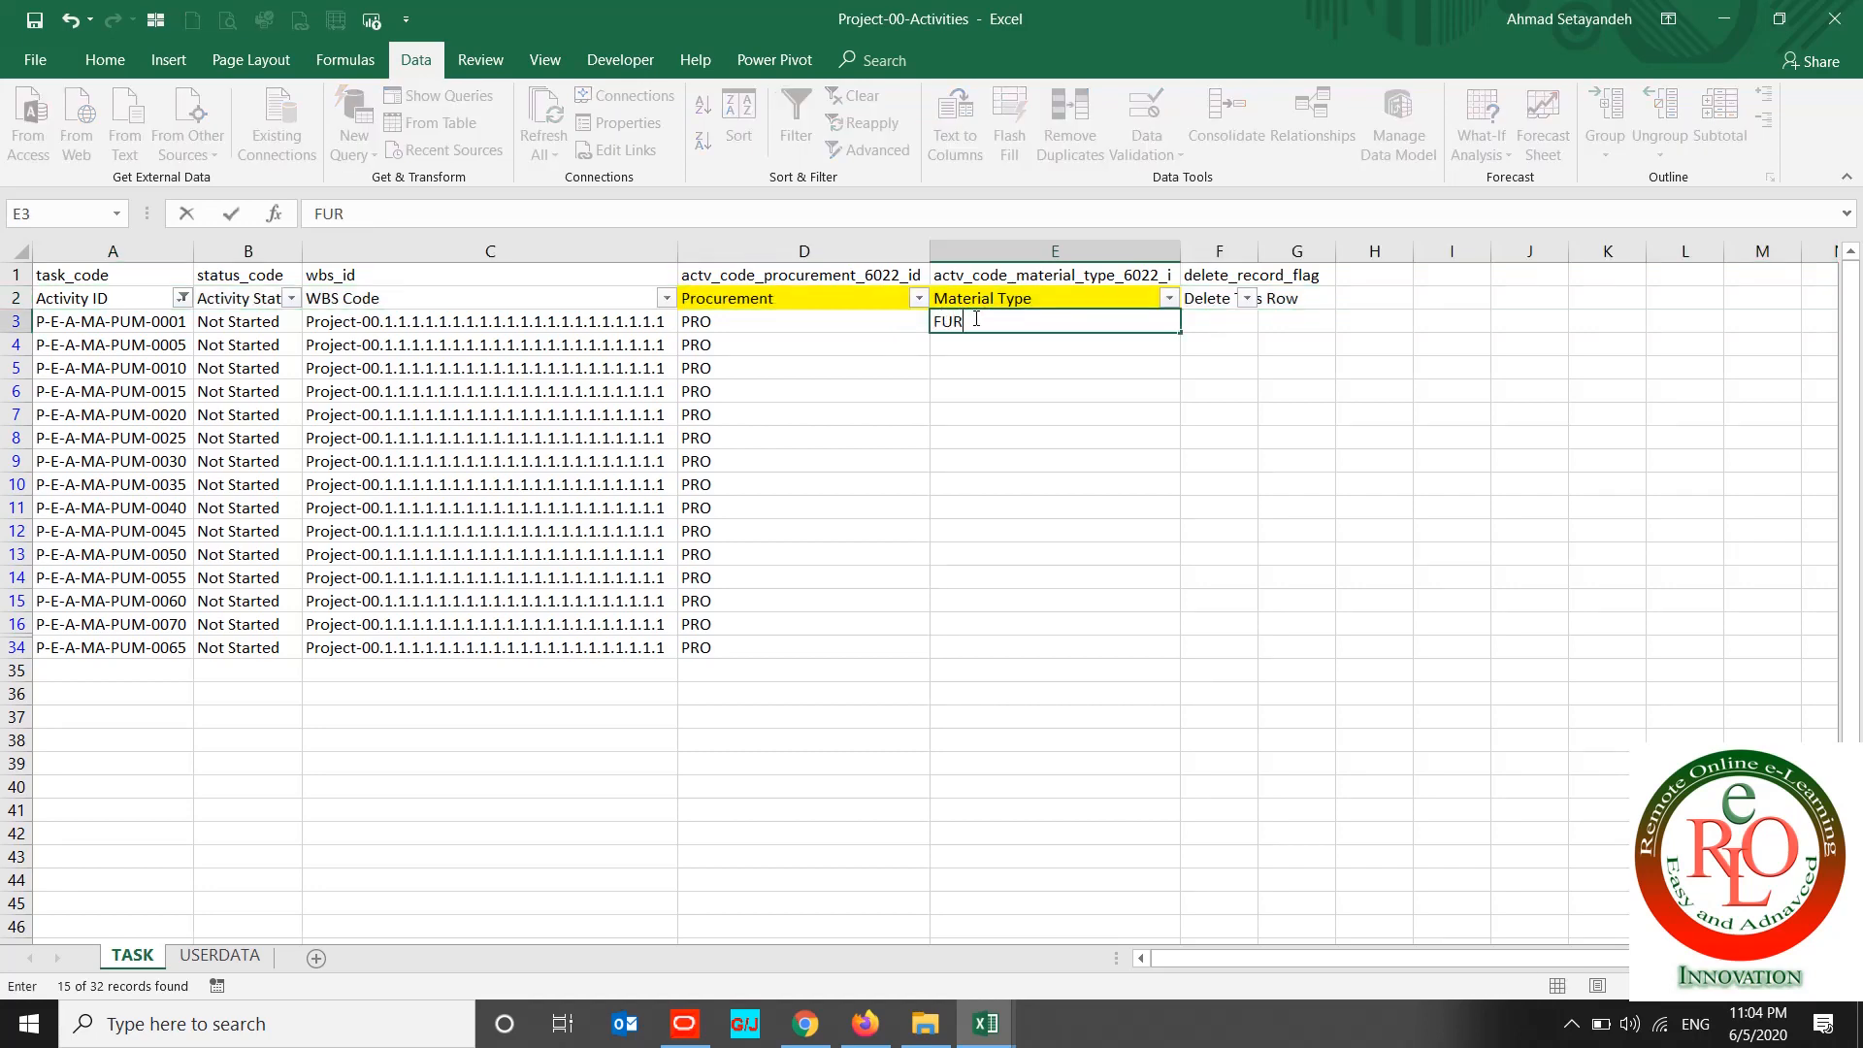
pyautogui.press('Return')
# Step: Copy the FUR value from E3 to only the visible Material Type cells in E4:E34 of the PUM activities
pyautogui.hotkey('ctrl', 'c')
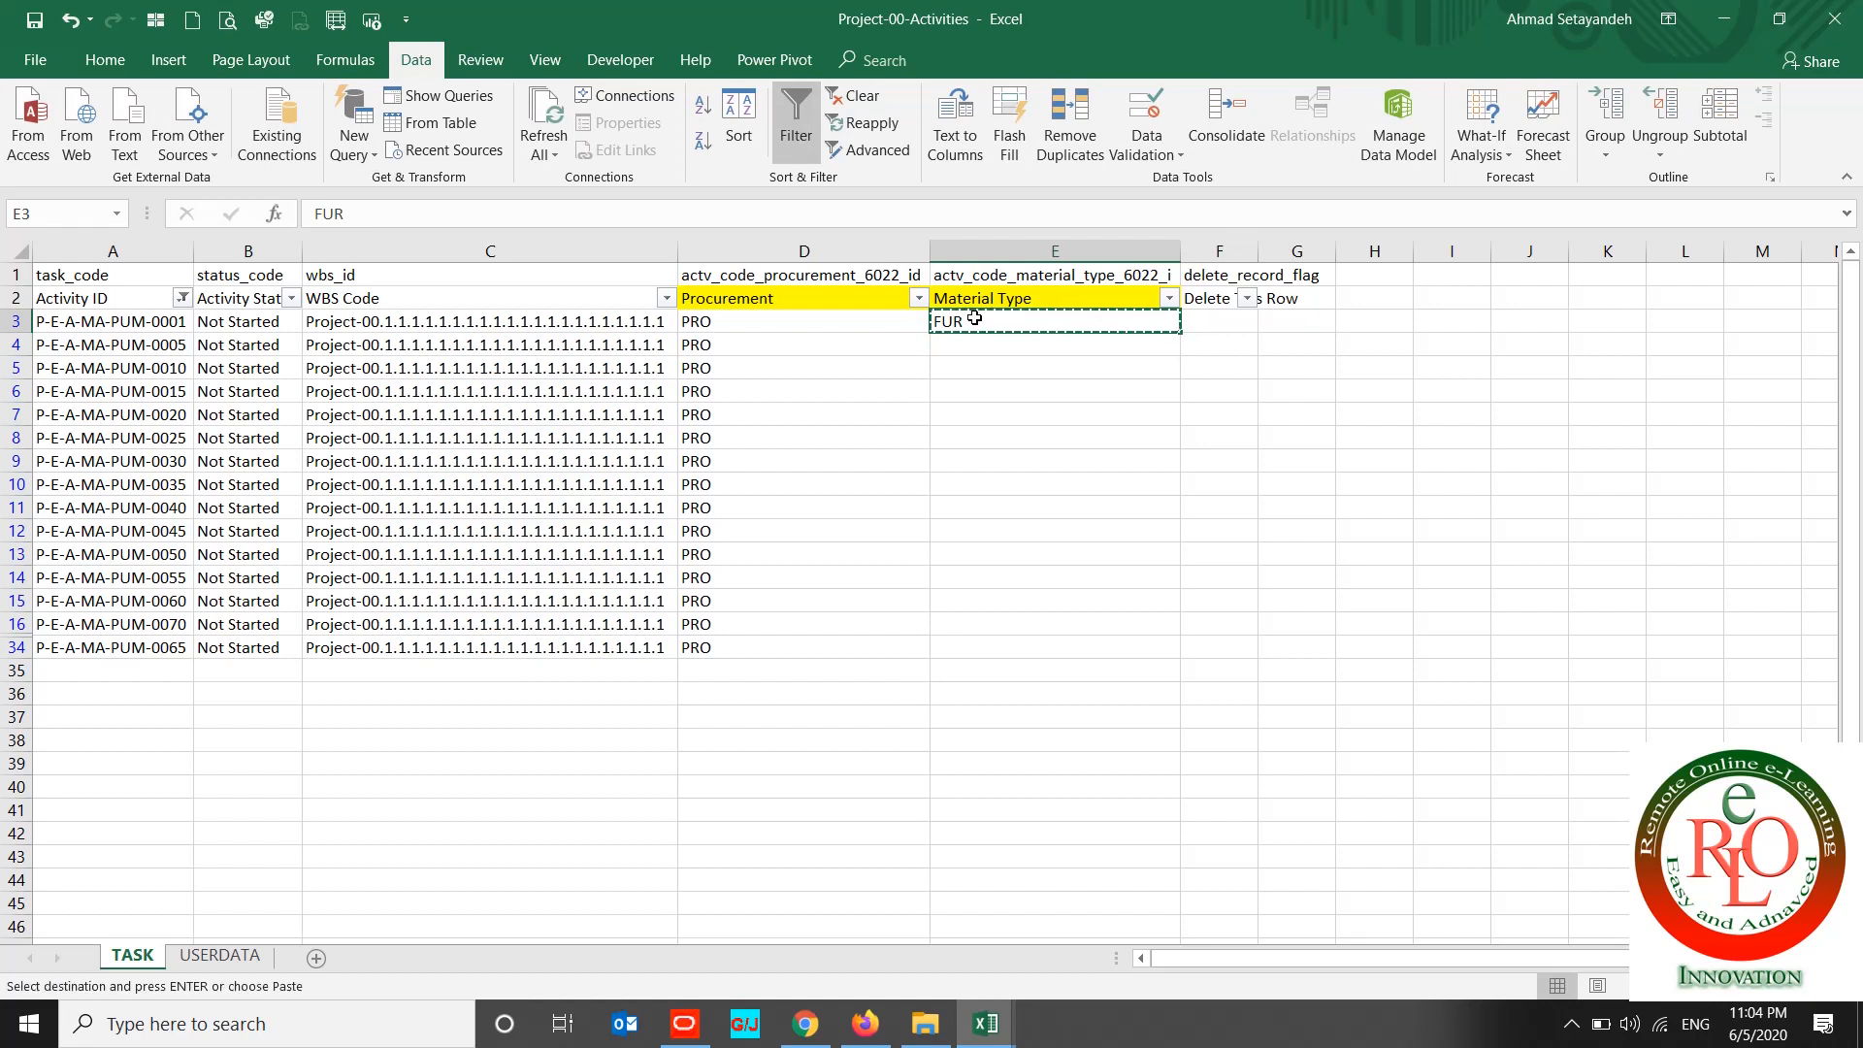
pyautogui.press('Down')
pyautogui.hotkey('shift', 'Down')
pyautogui.hotkey('shift', 'Down')
pyautogui.hotkey('shift', 'Down')
pyautogui.hotkey('shift', 'Down')
pyautogui.hotkey('shift', 'Down')
pyautogui.hotkey('shift', 'Down')
pyautogui.hotkey('shift', 'Down')
pyautogui.hotkey('shift', 'Down')
pyautogui.hotkey('shift', 'Down')
pyautogui.hotkey('shift', 'Down')
pyautogui.hotkey('shift', 'Down')
pyautogui.hotkey('shift', 'Down')
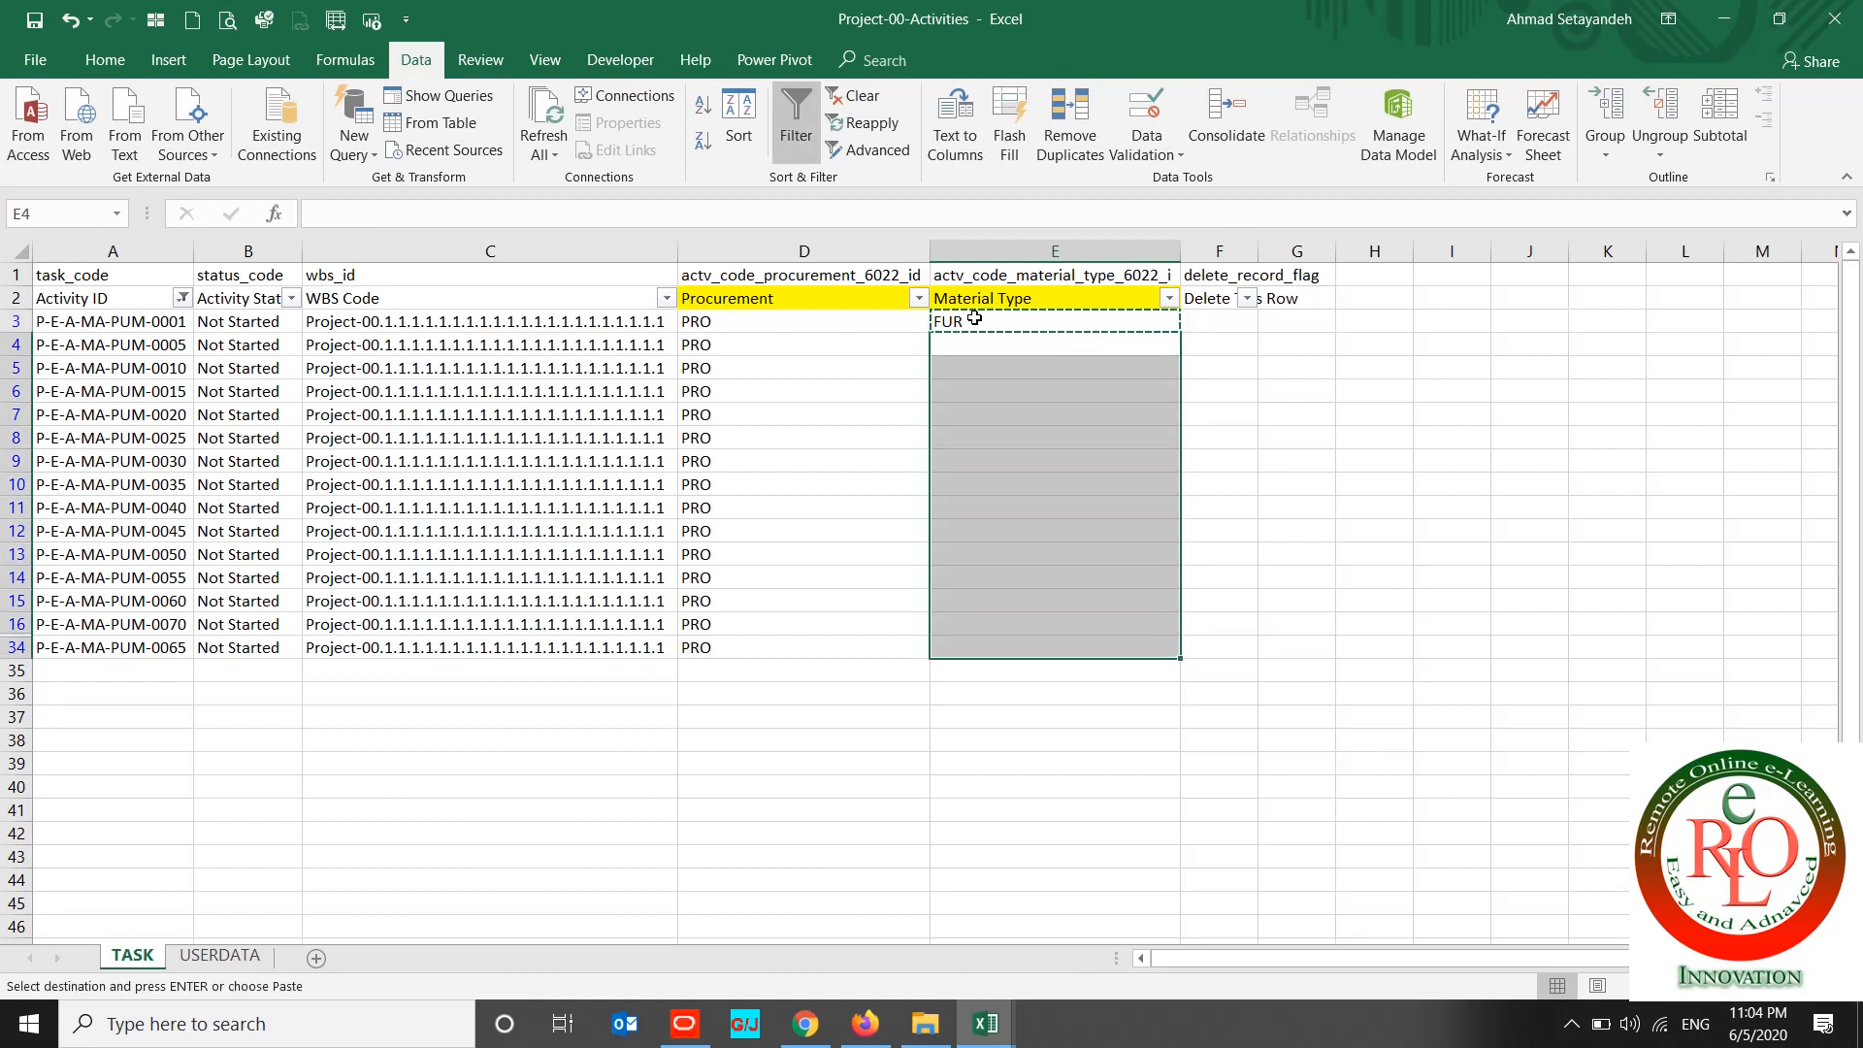
pyautogui.hotkey('alt', ';')
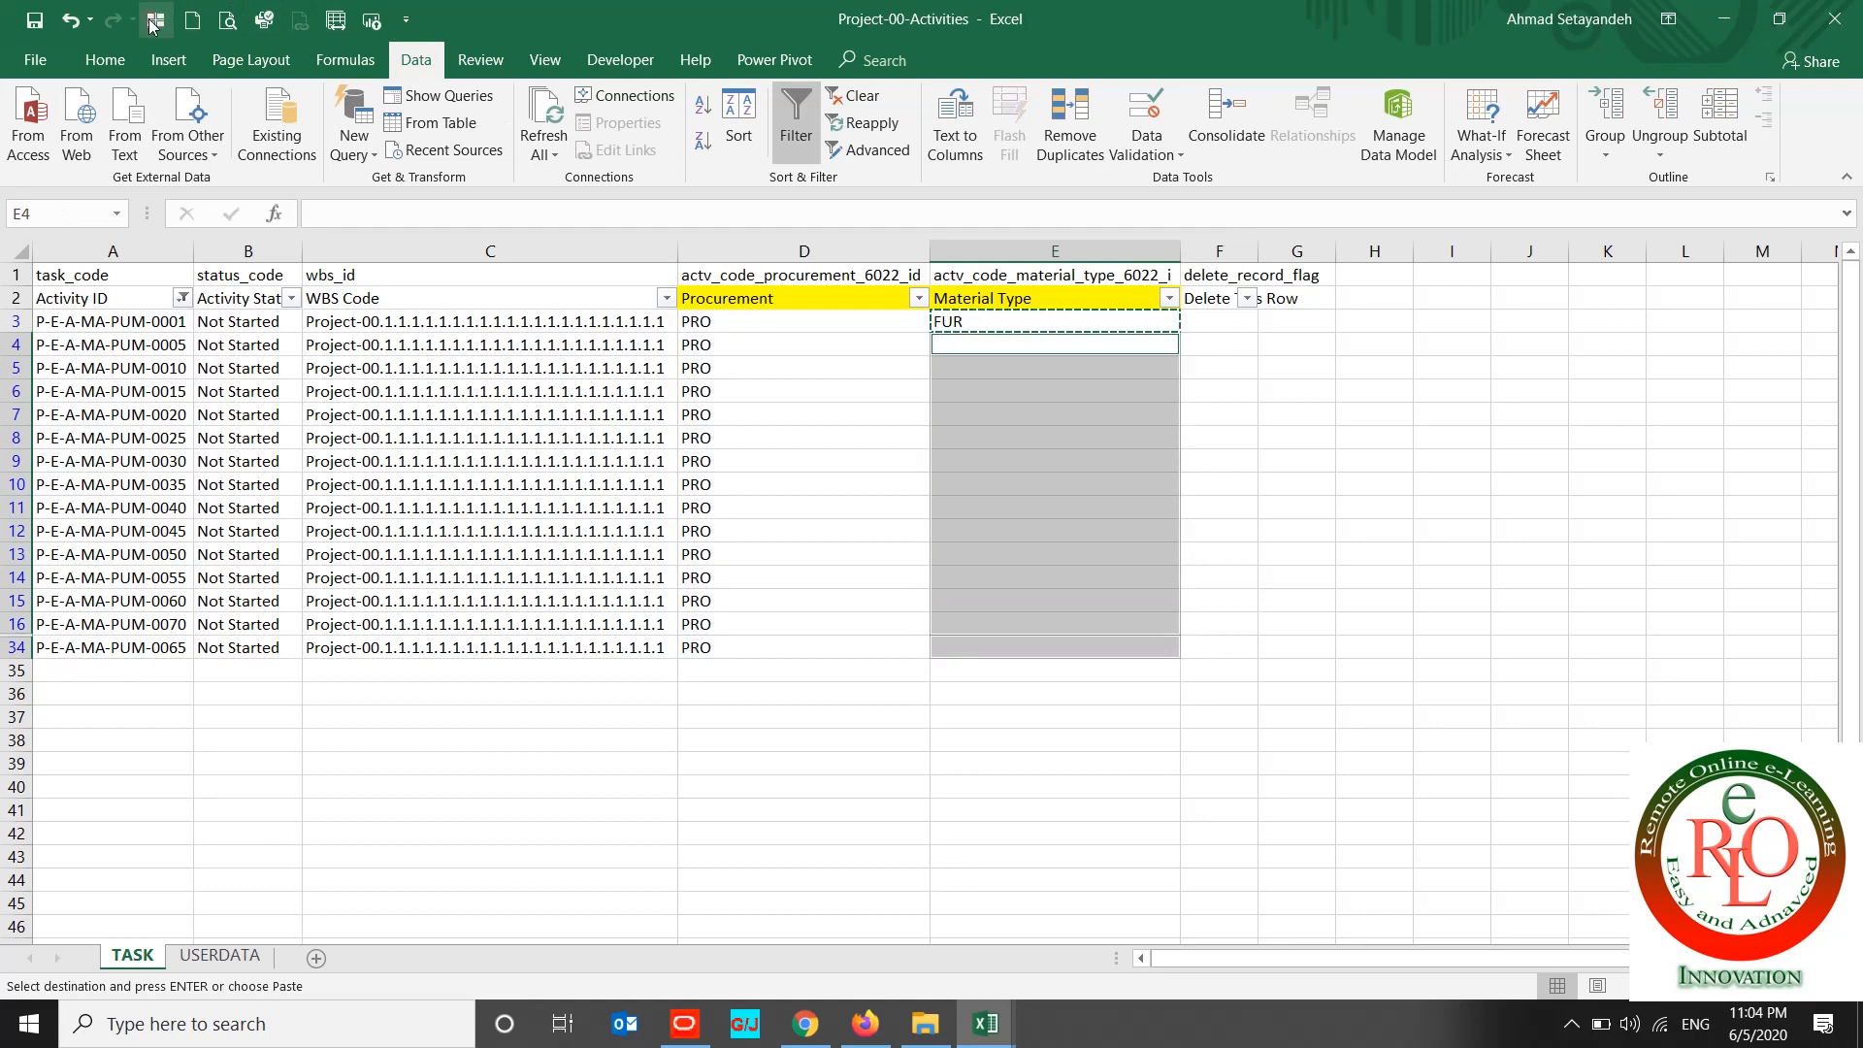
pyautogui.rightClick(955, 402)
pyautogui.click(1053, 490)
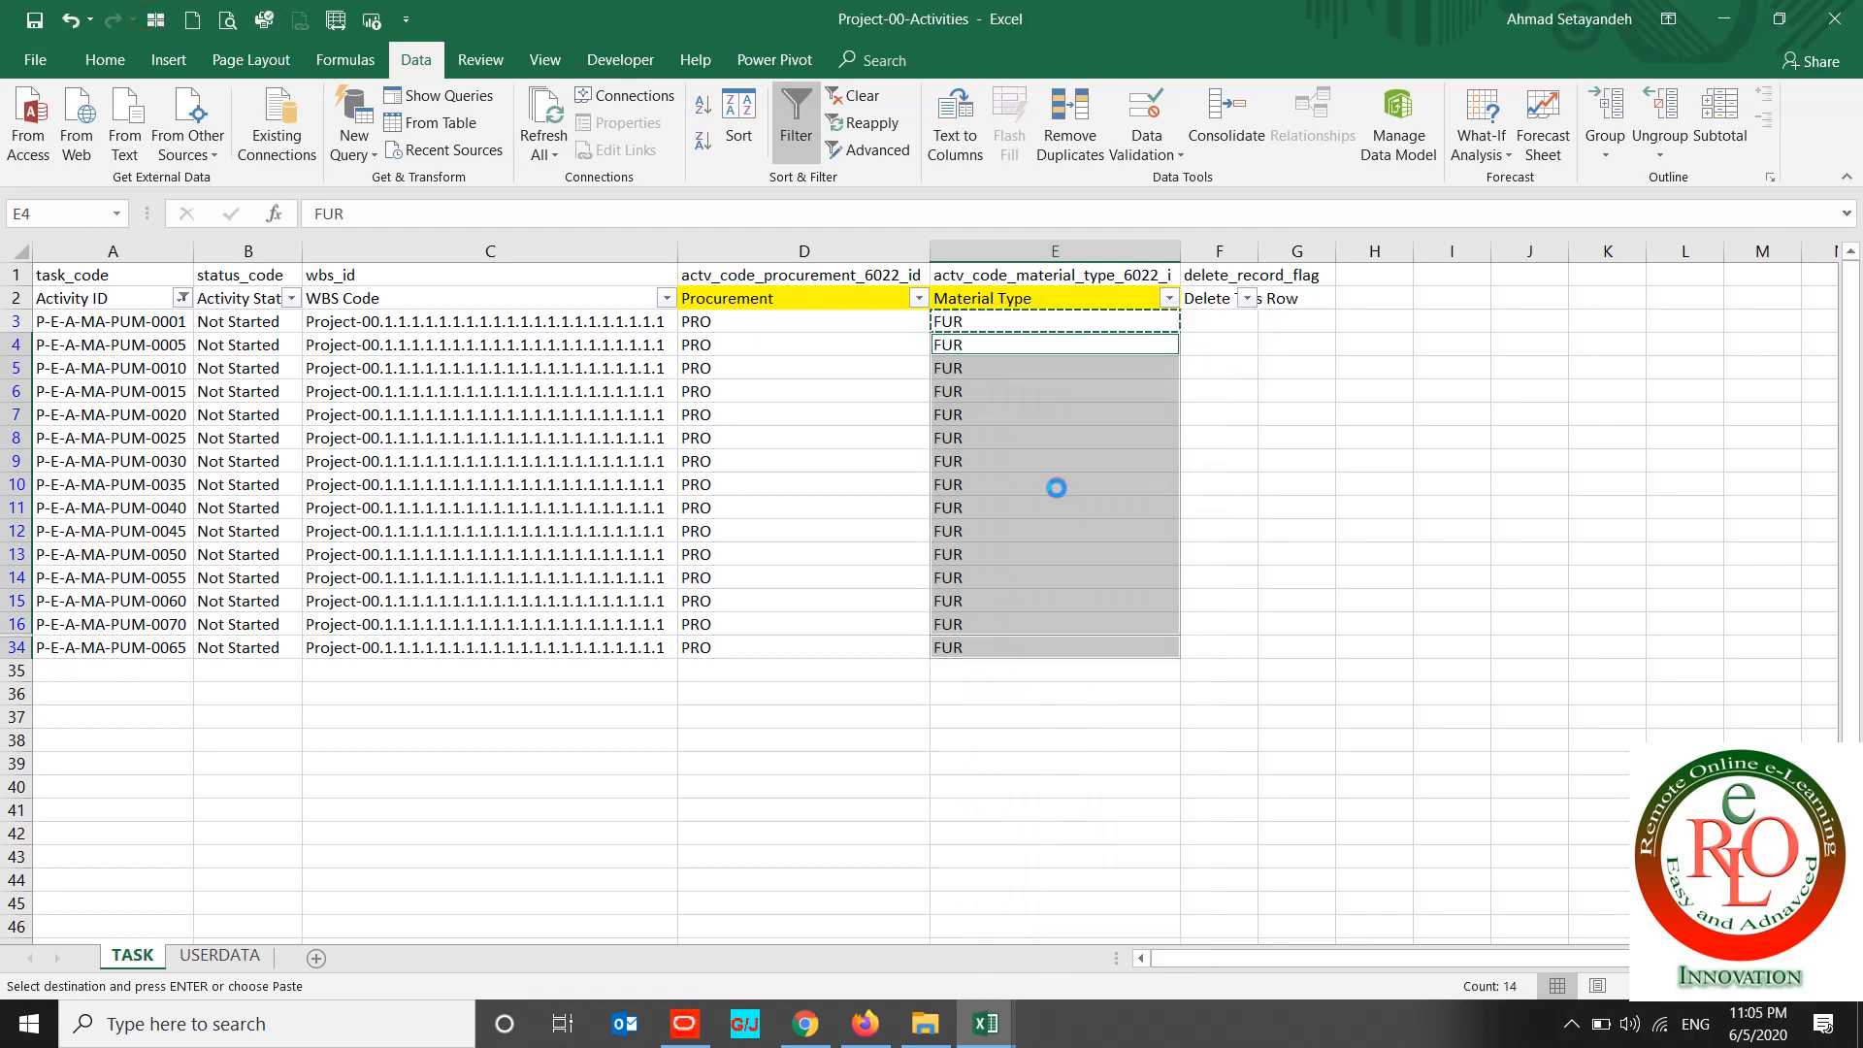
# Step: Change the Activity ID filter to show only activities containing VES
pyautogui.click(182, 299)
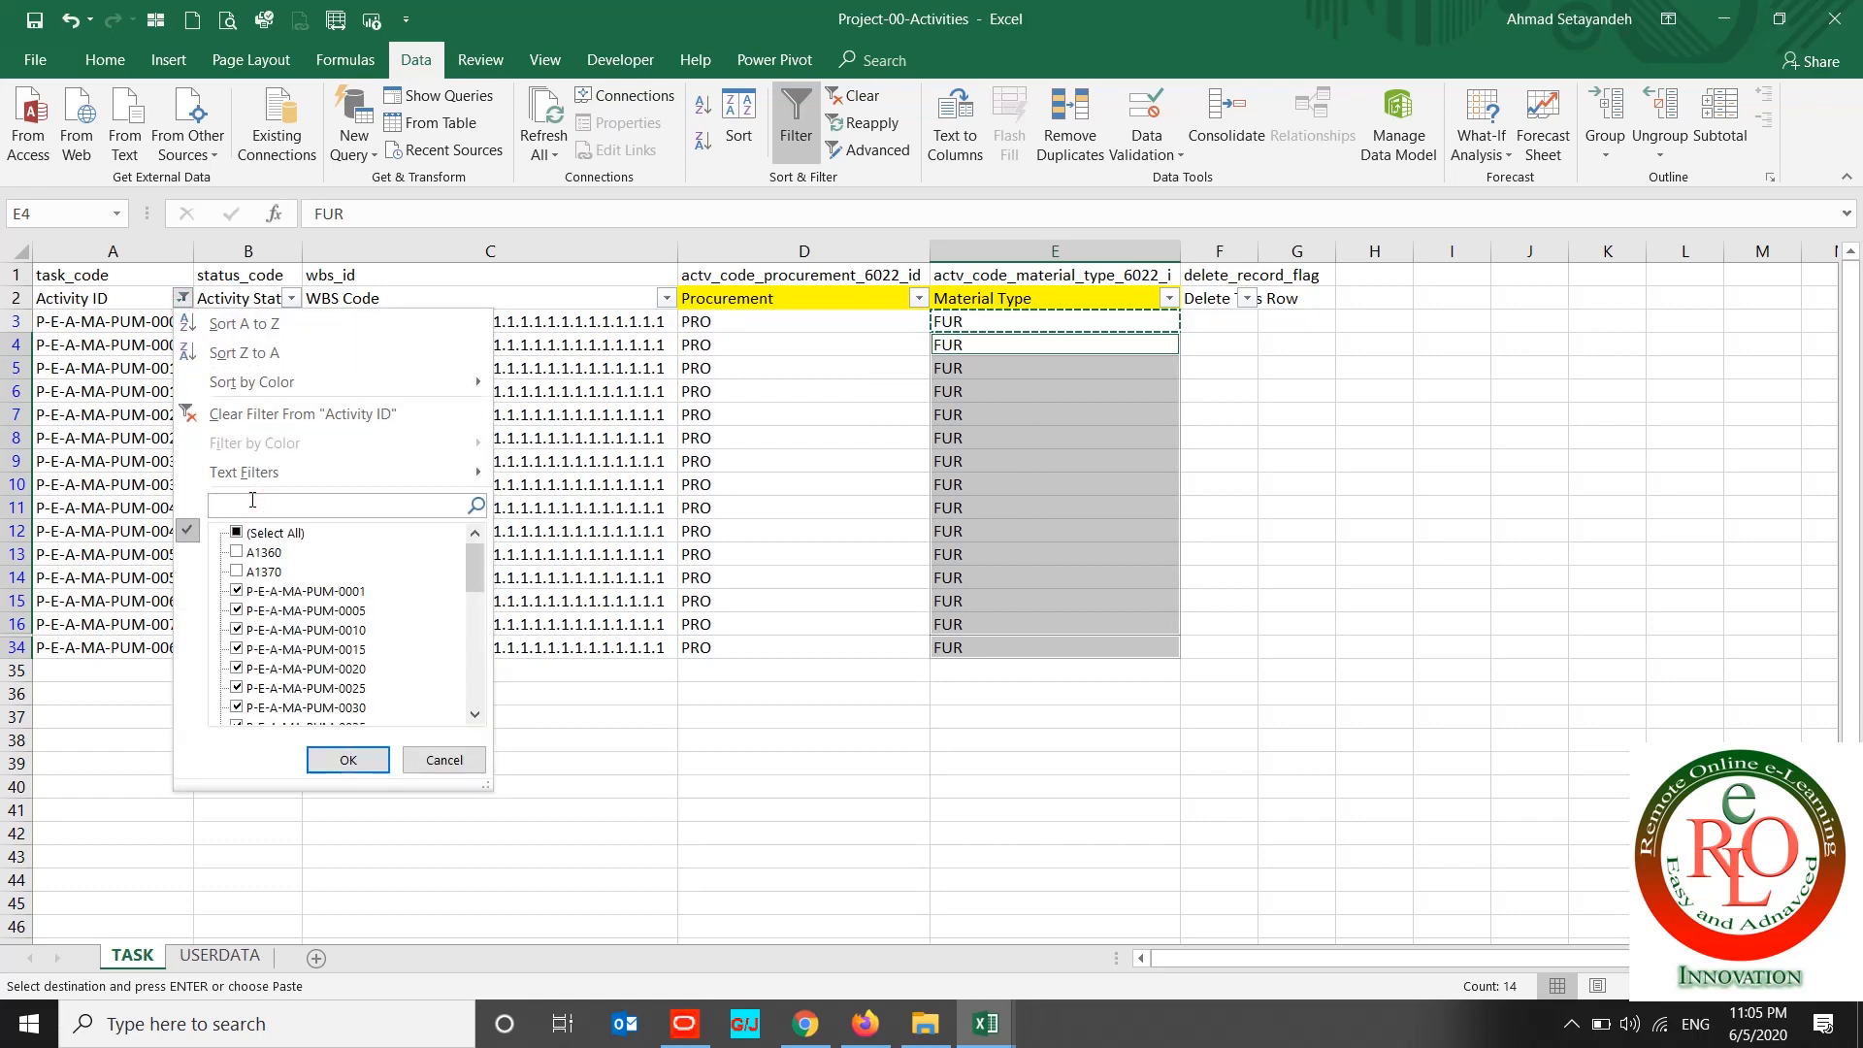
pyautogui.write('VES')
pyautogui.press('Return')
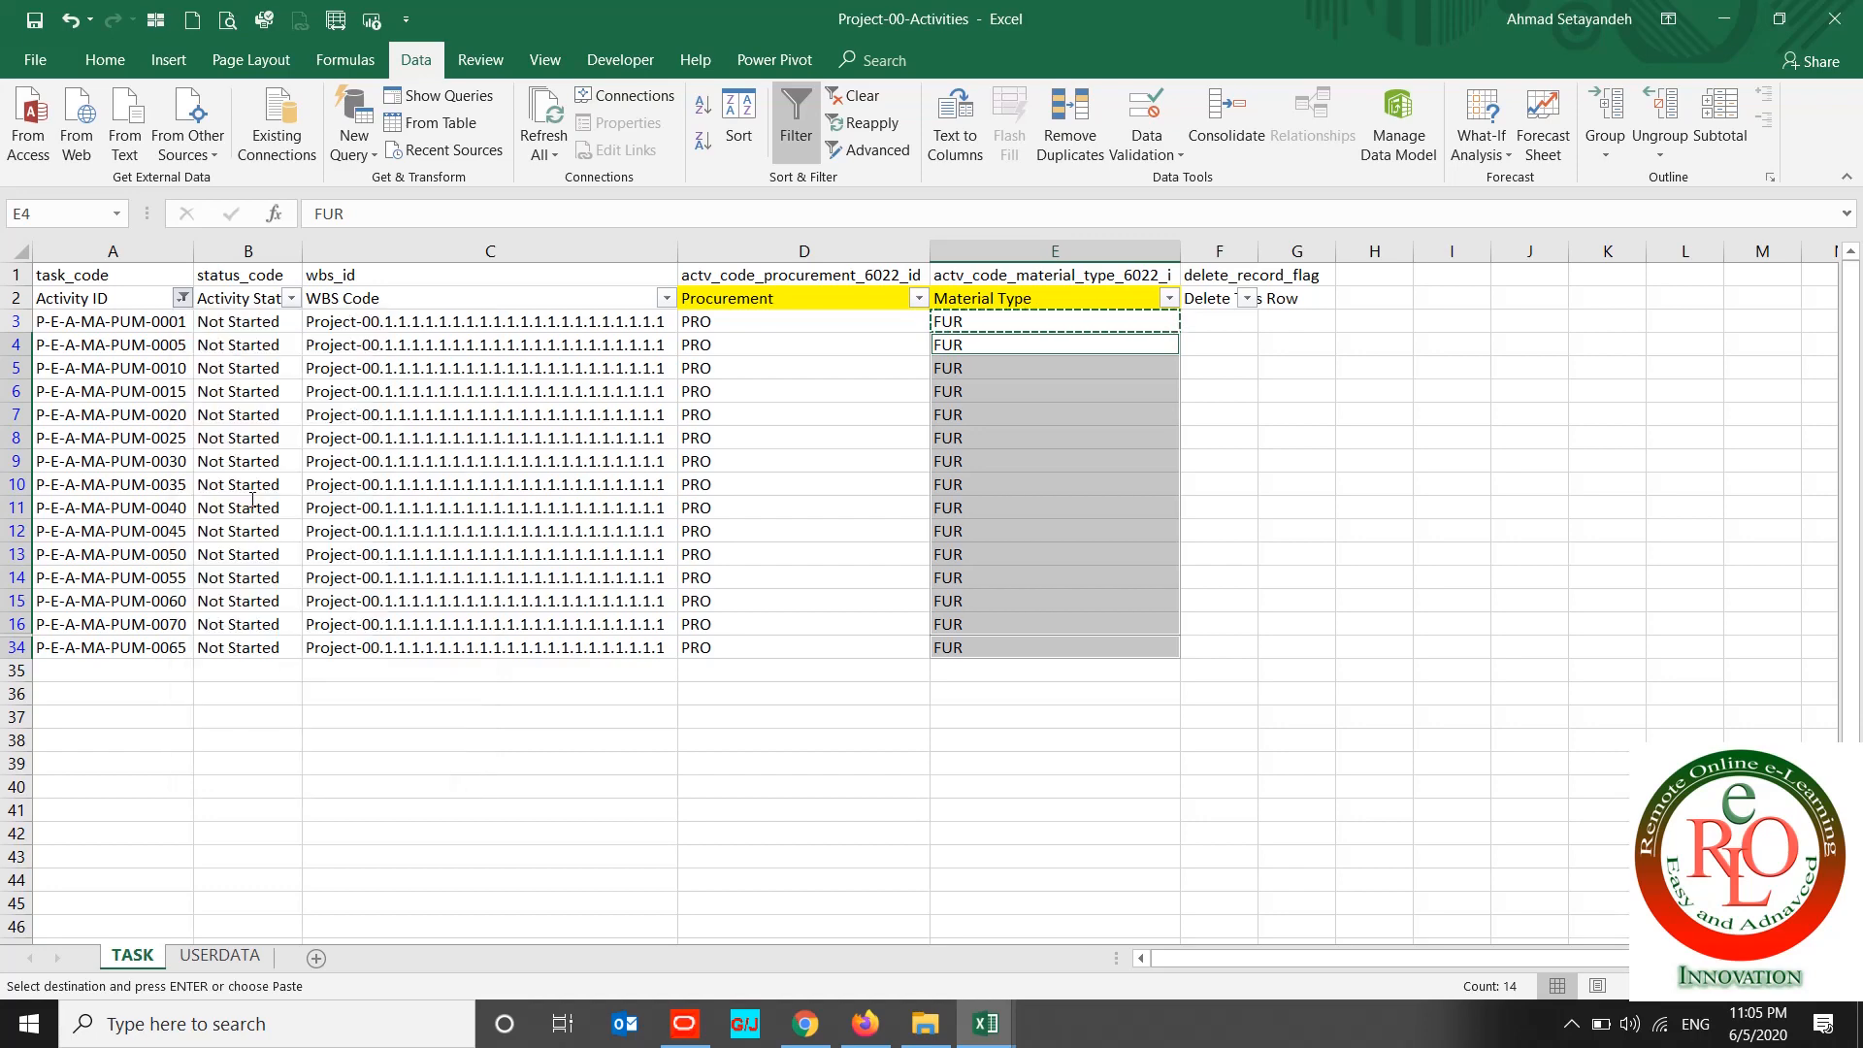
# Step: Switch to Primavera P6, open the Activity Codes for Project-00 - Material Type and copy the Cooling Water code value COL
pyautogui.hotkey('alt', 'Tab')
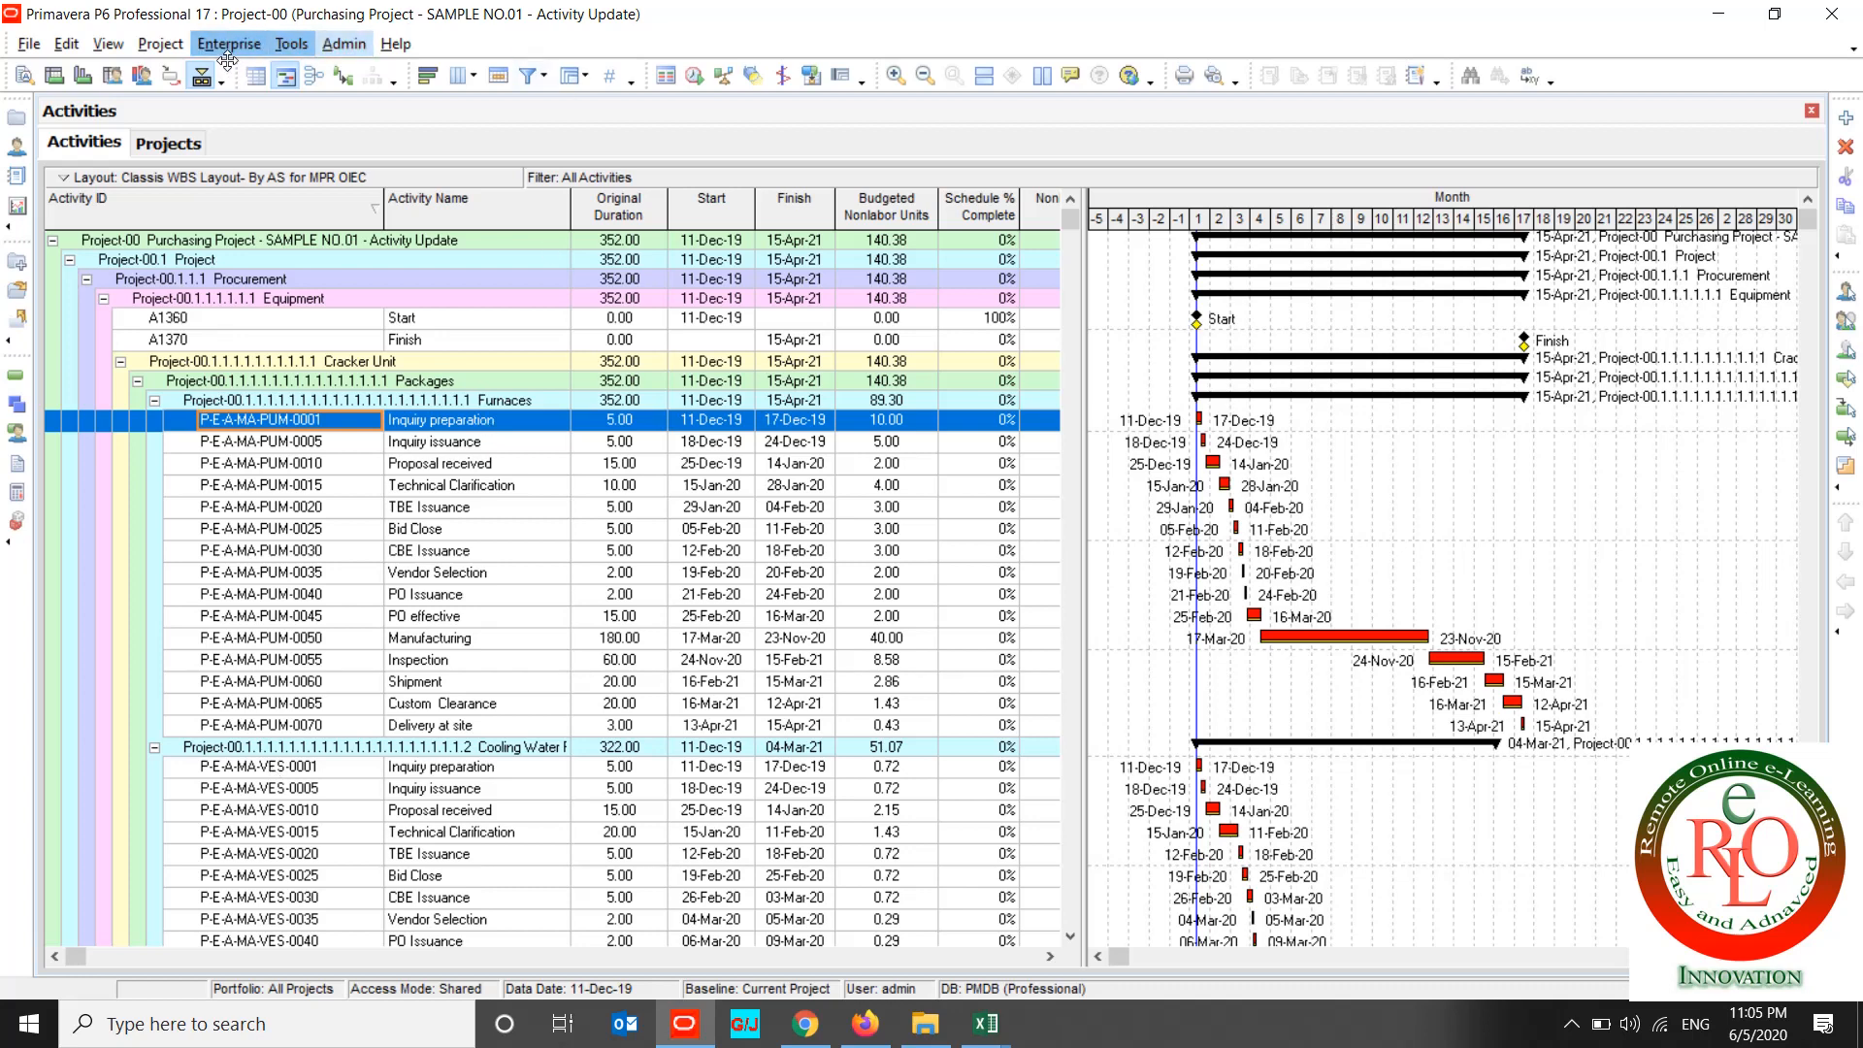
pyautogui.click(160, 45)
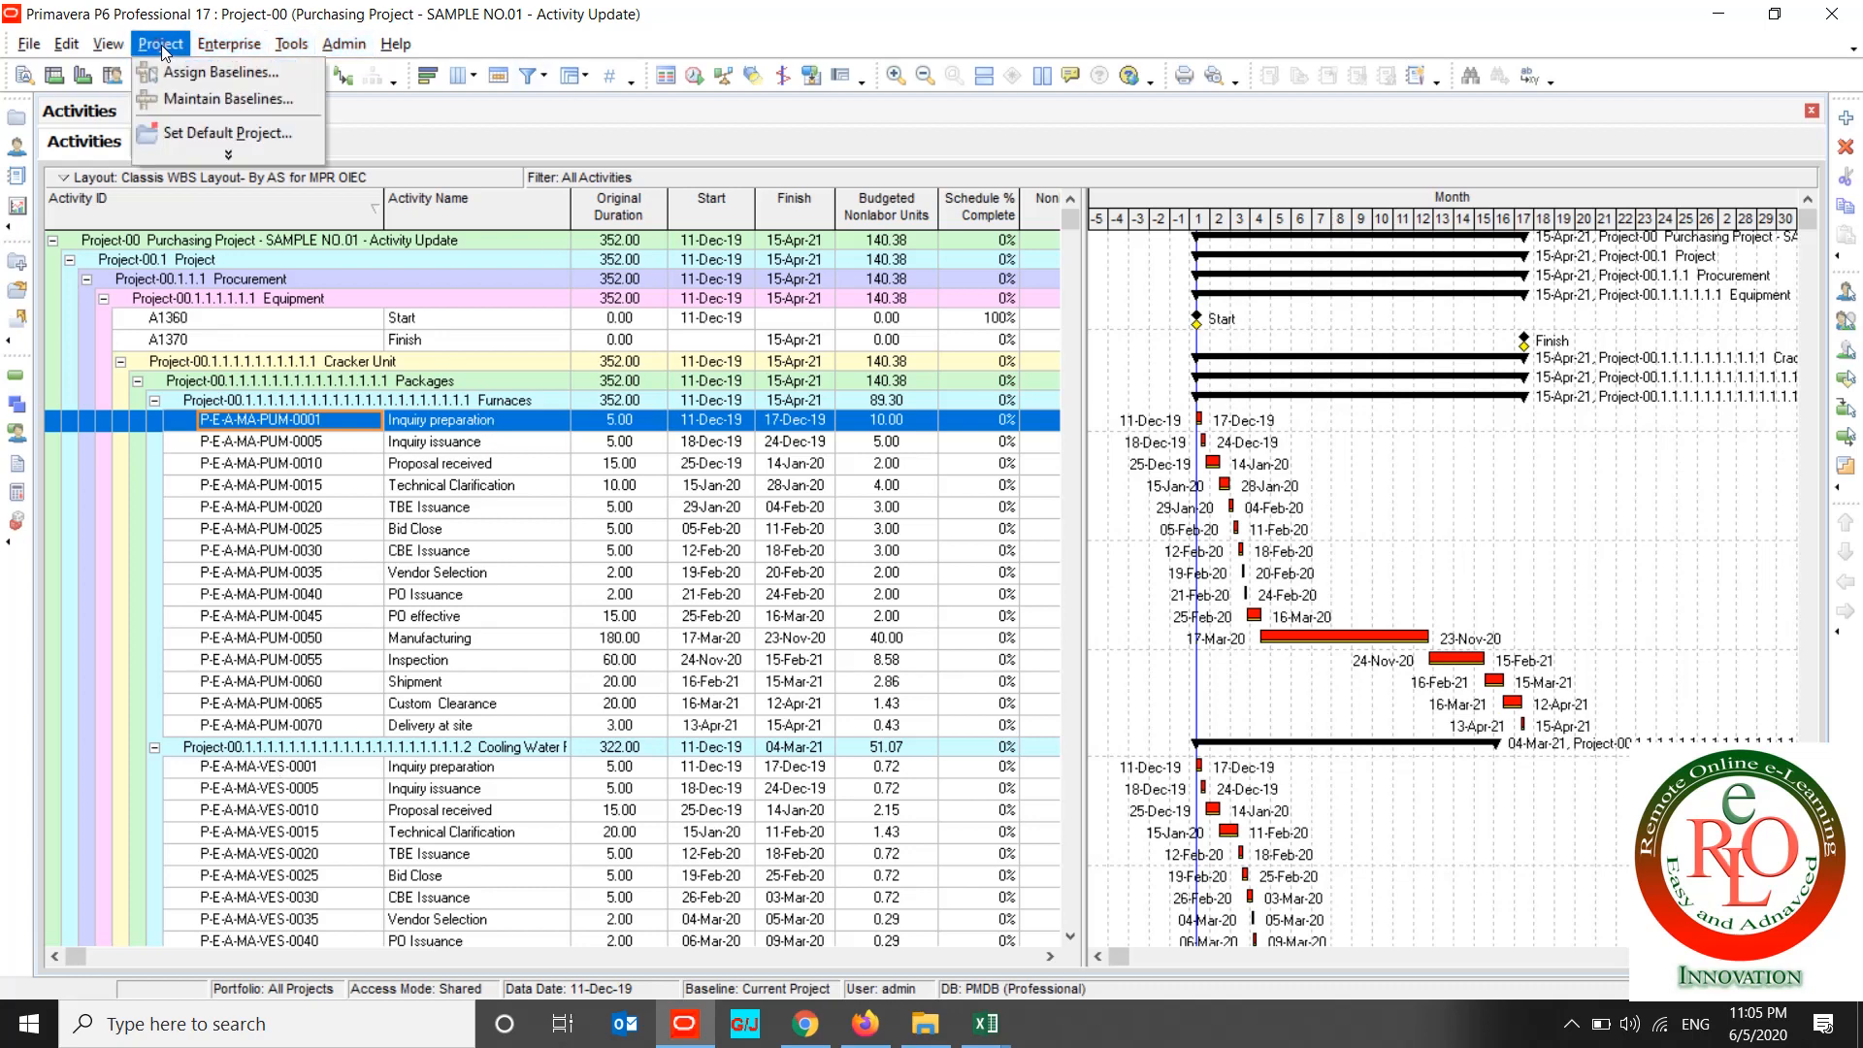
pyautogui.moveTo(208, 47)
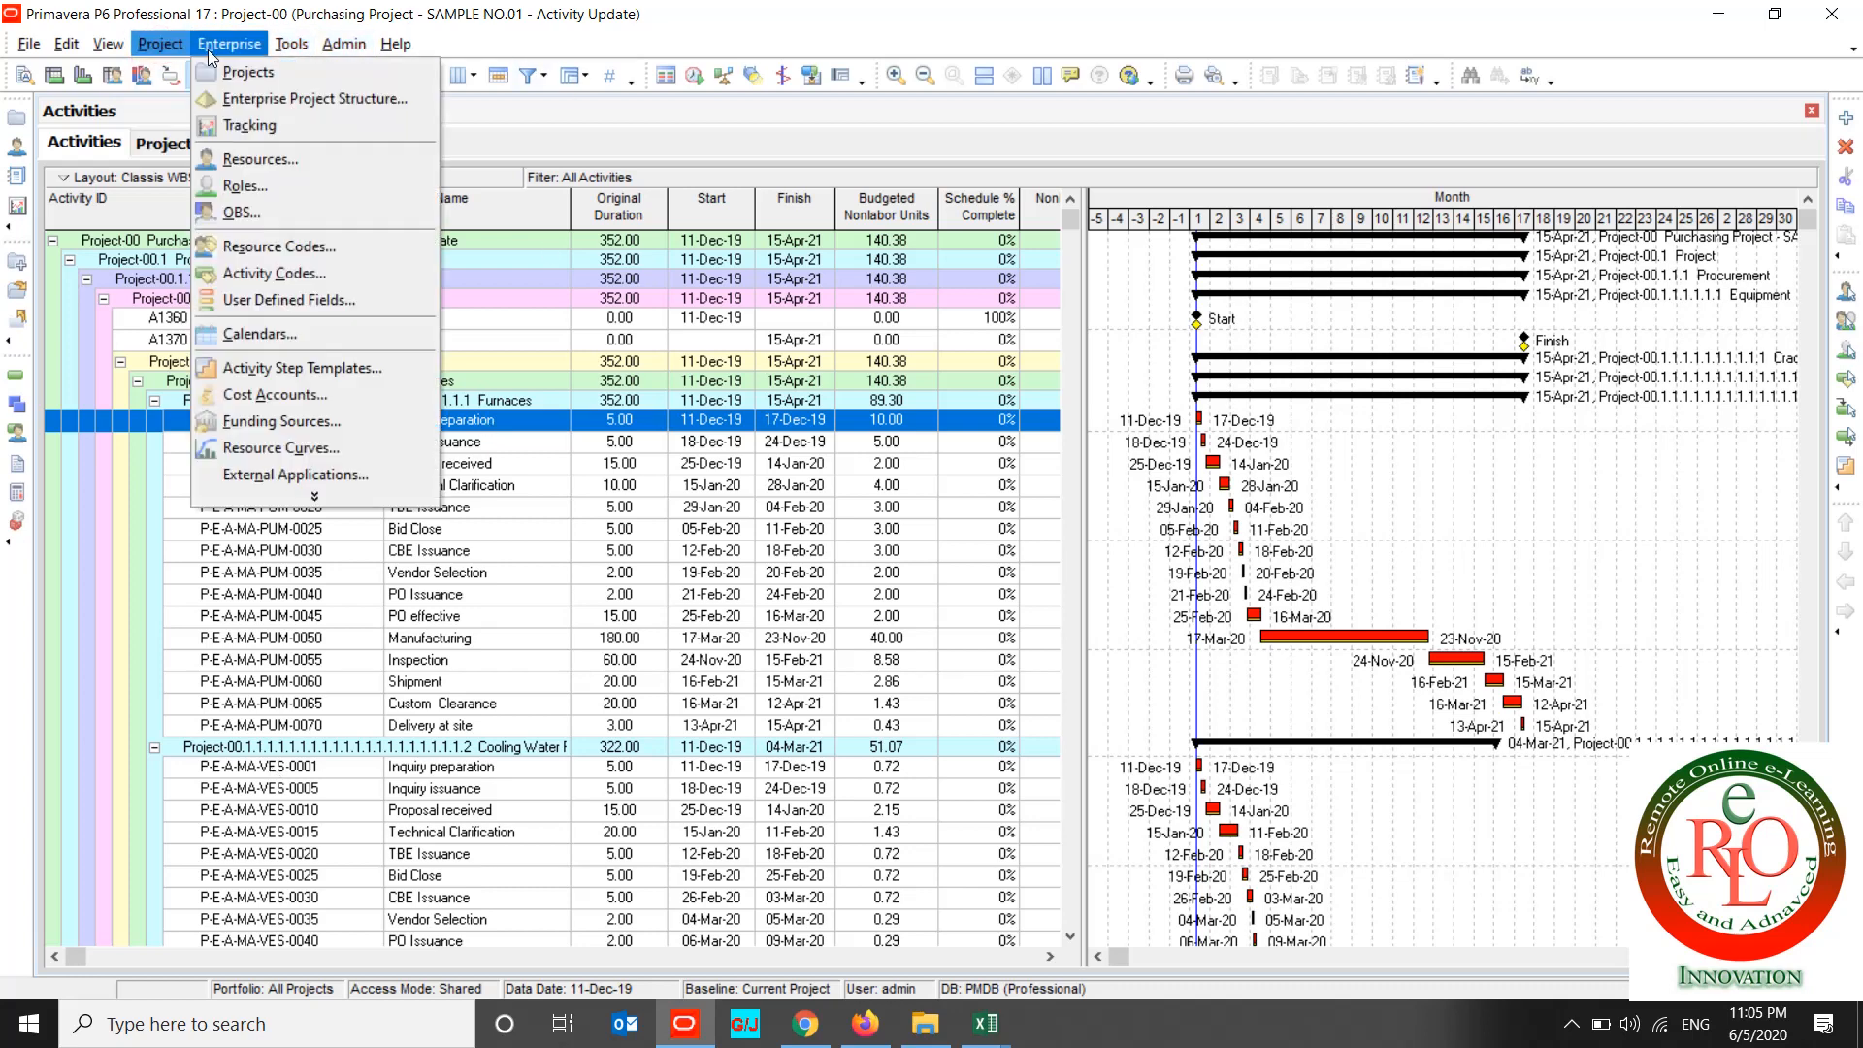
pyautogui.click(253, 266)
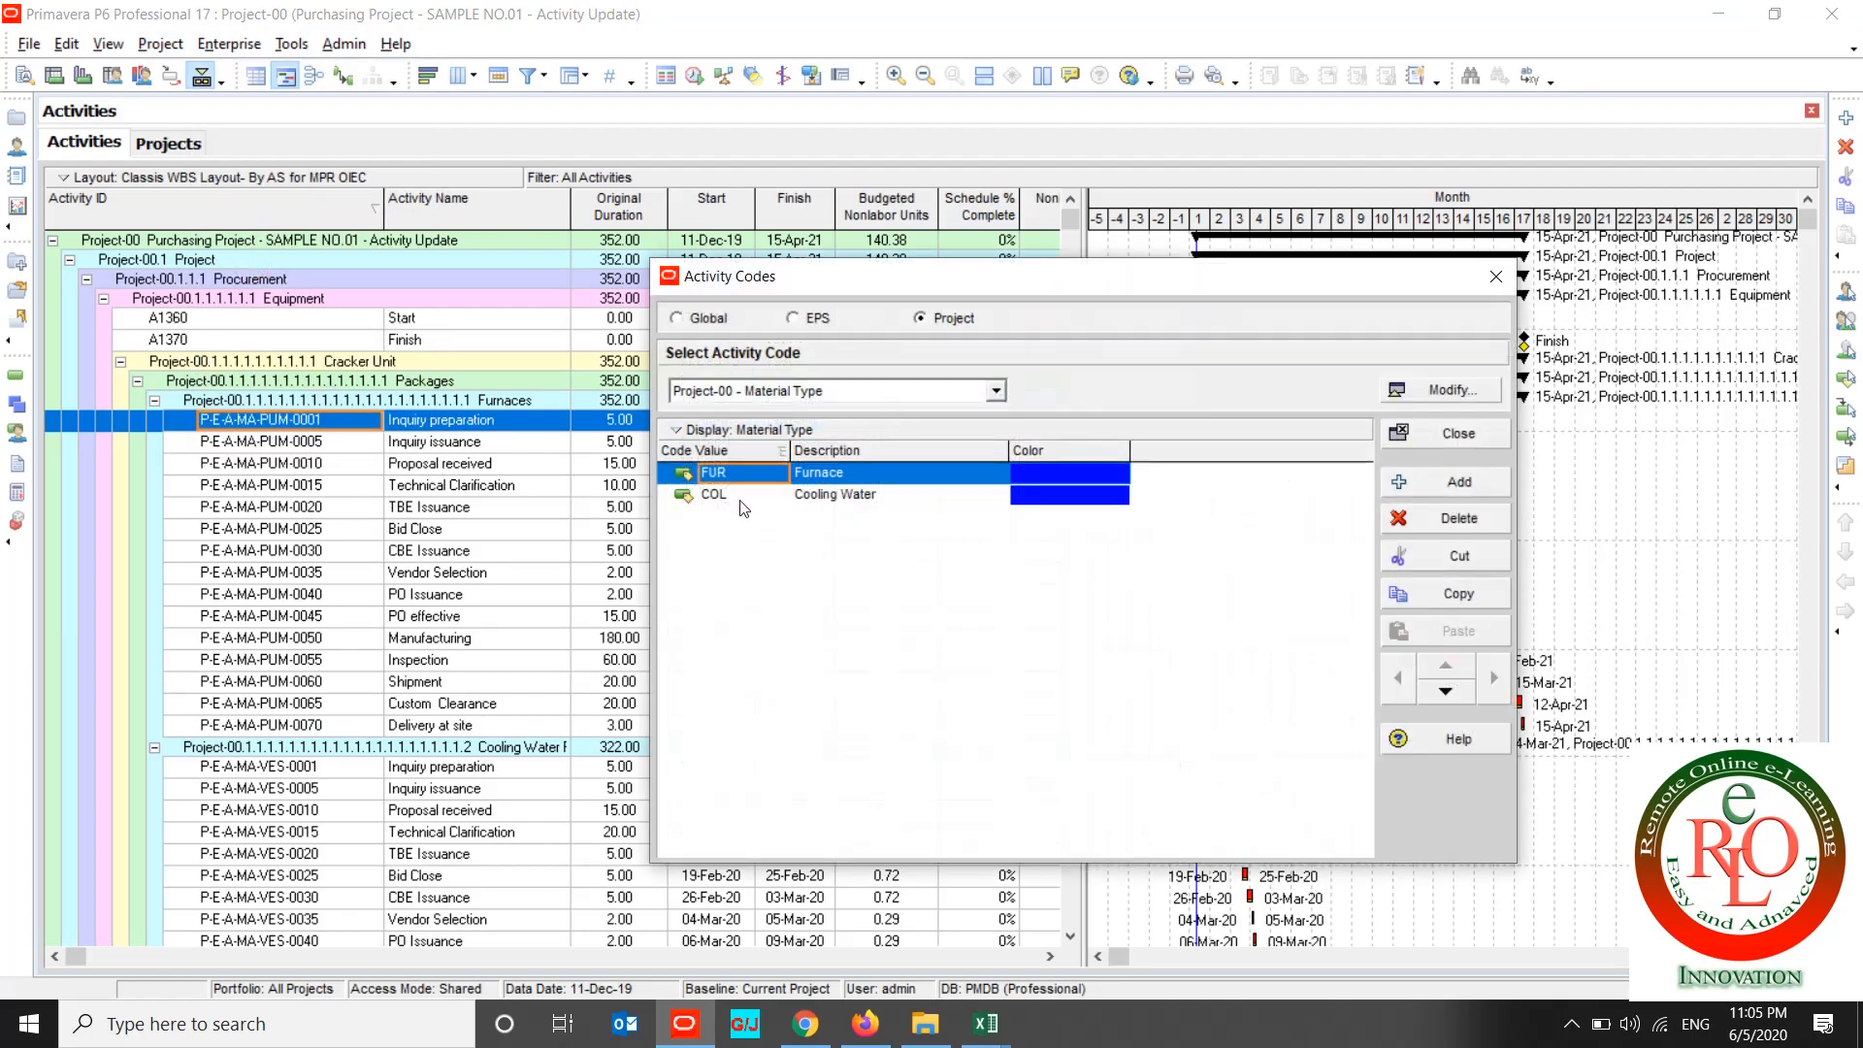
pyautogui.click(743, 496)
pyautogui.click(720, 492)
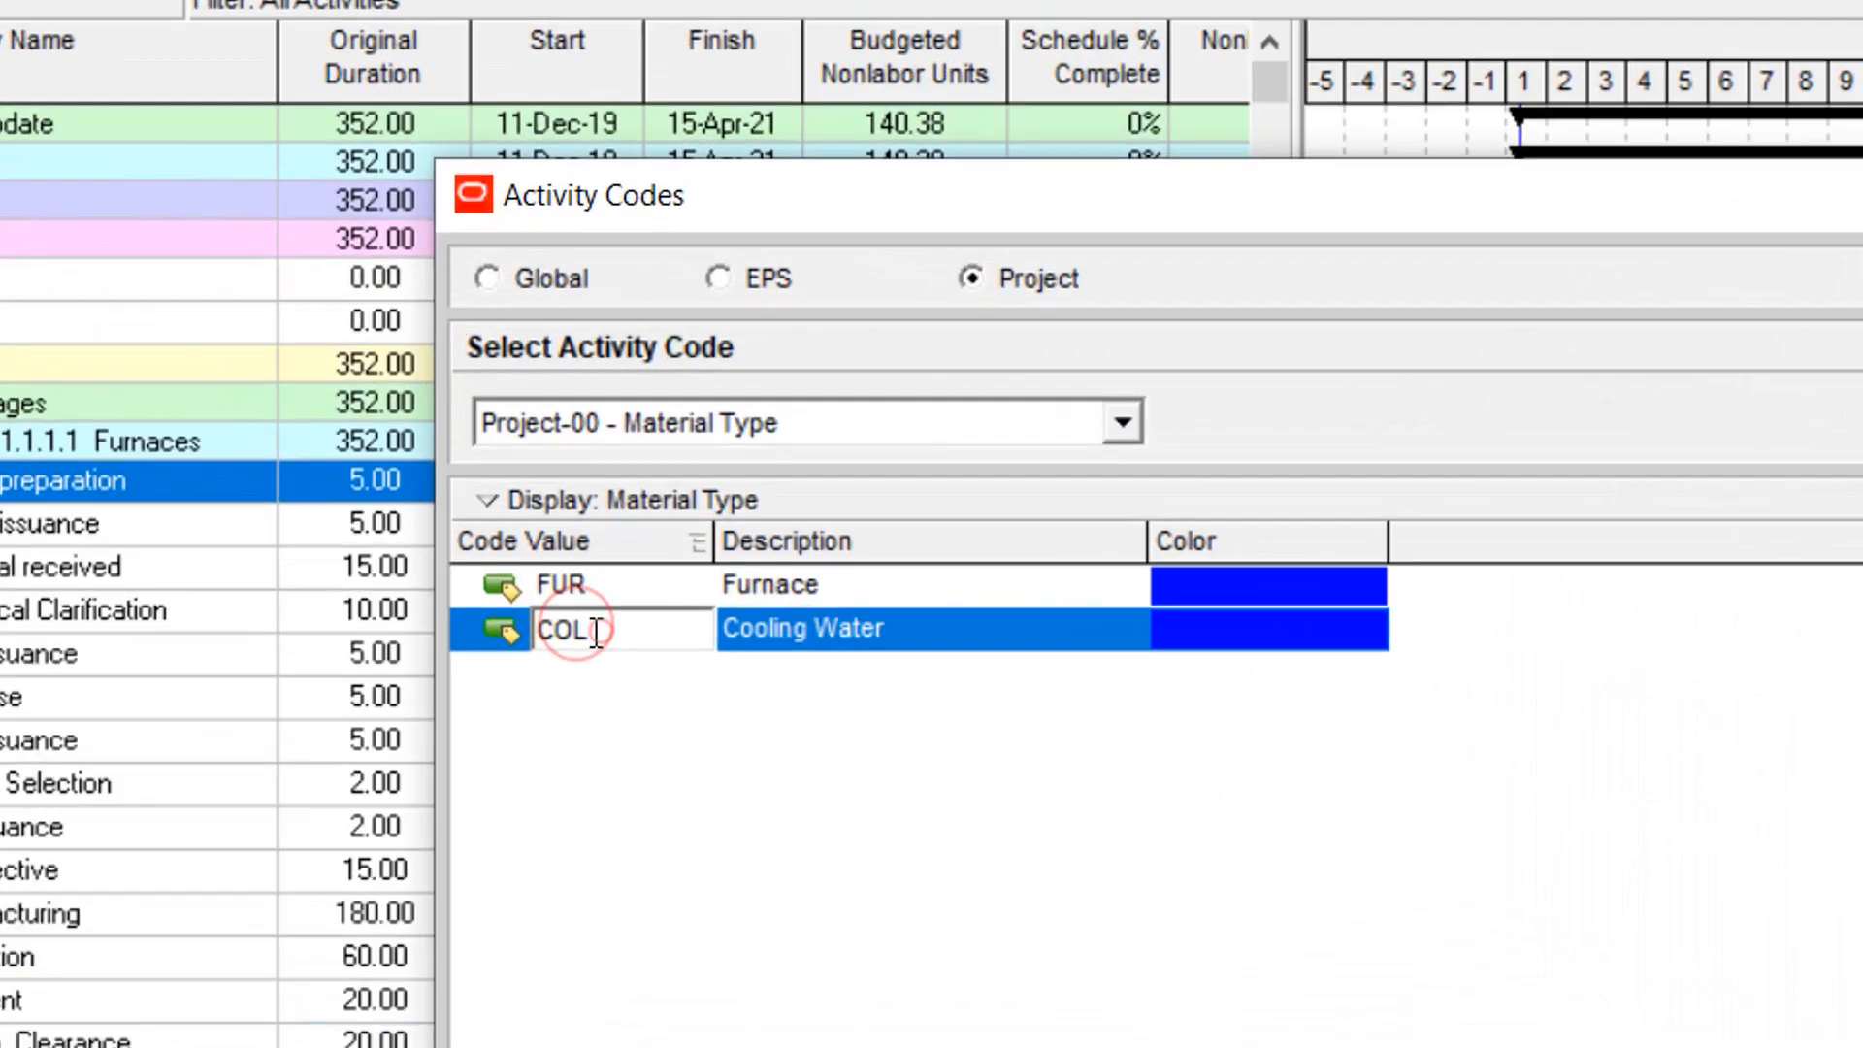
pyautogui.moveTo(595, 632); pyautogui.dragTo(487, 621)
pyautogui.hotkey('ctrl', 'c')
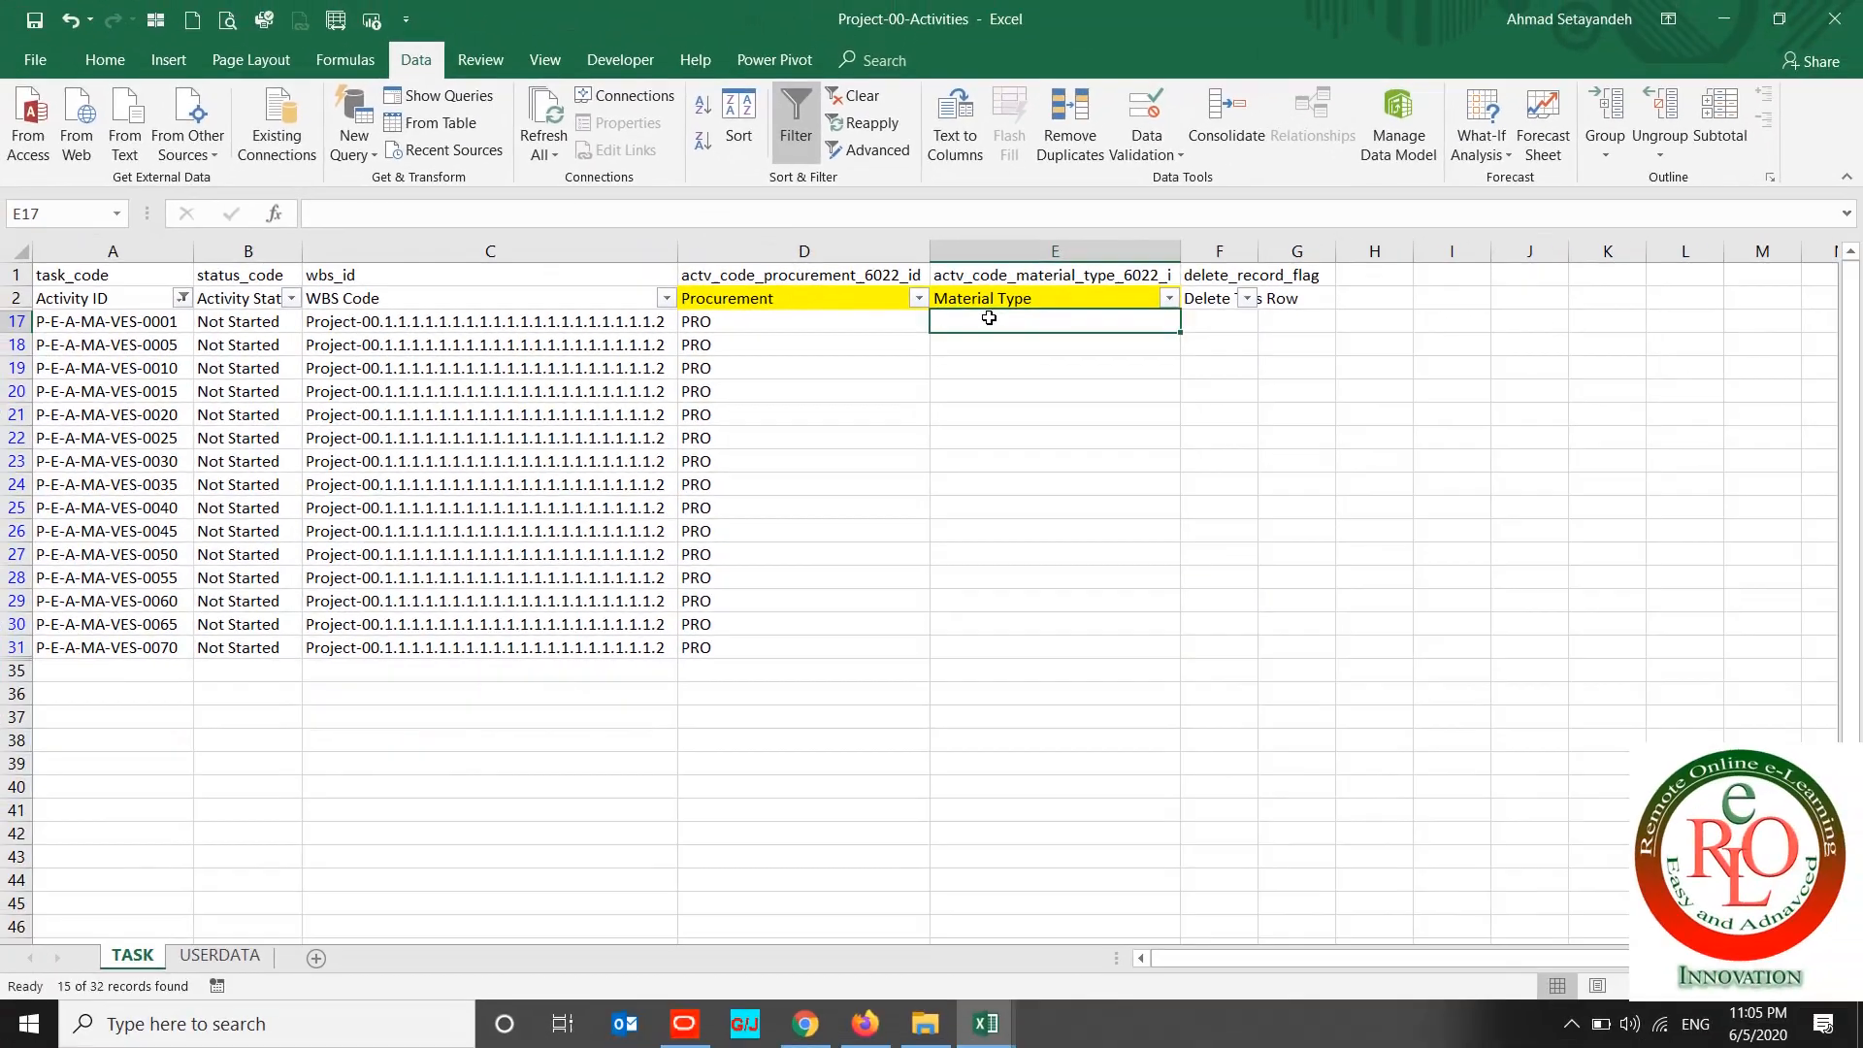
# Step: Switch back to the Excel workbook, paste COL into E17 and copy it as values to E18:E31
pyautogui.rightClick(1255, 245)
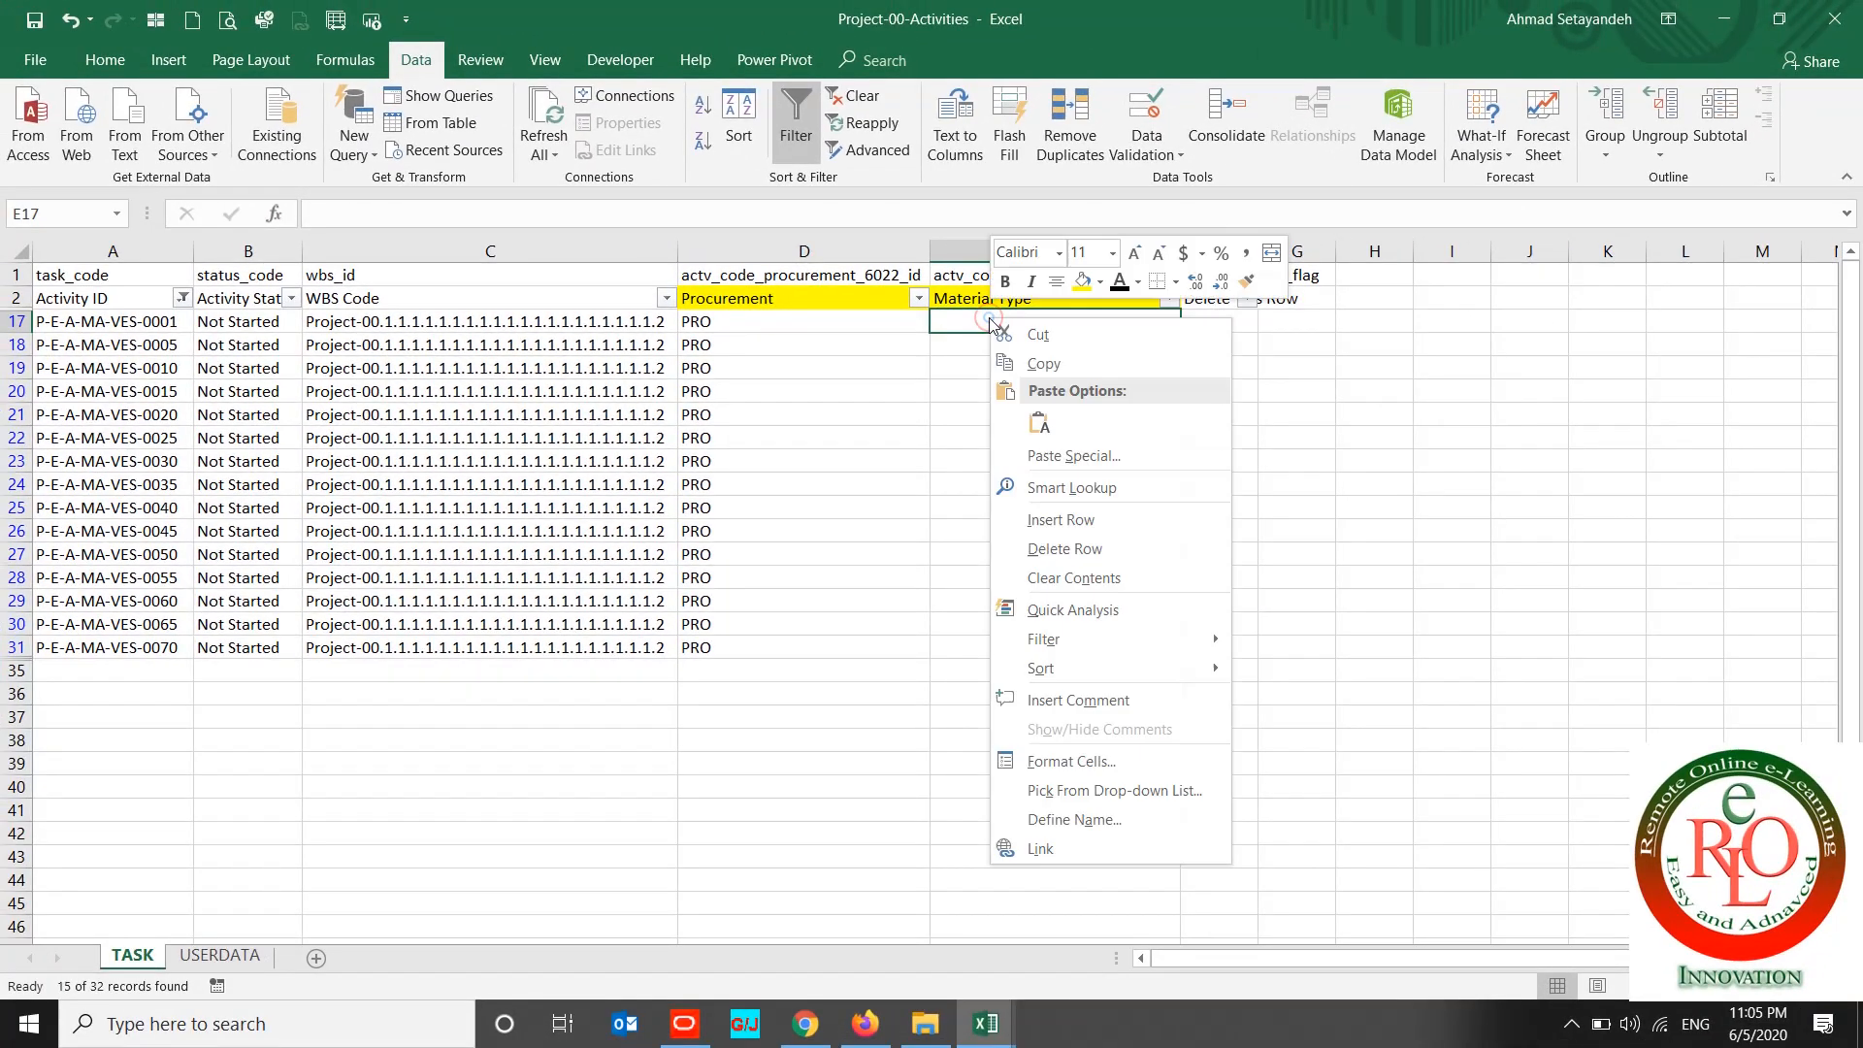
pyautogui.click(1039, 424)
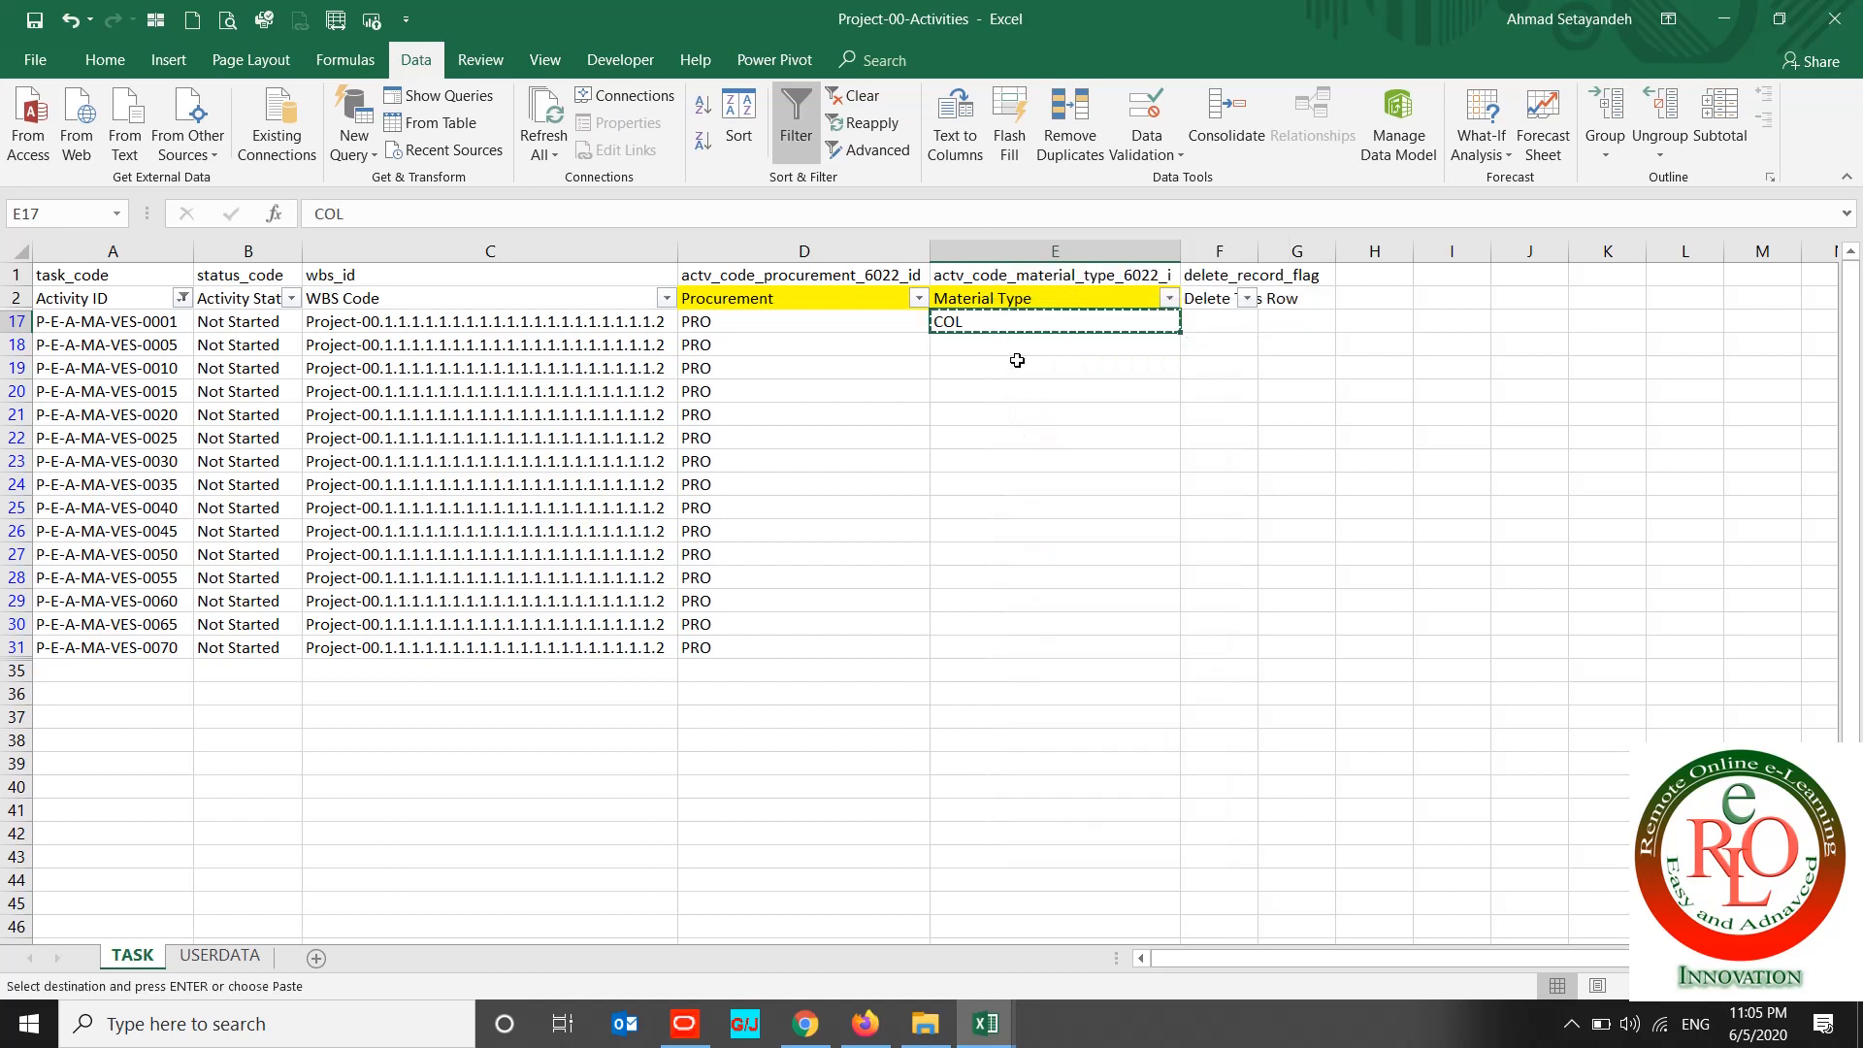
pyautogui.moveTo(978, 350); pyautogui.dragTo(945, 637)
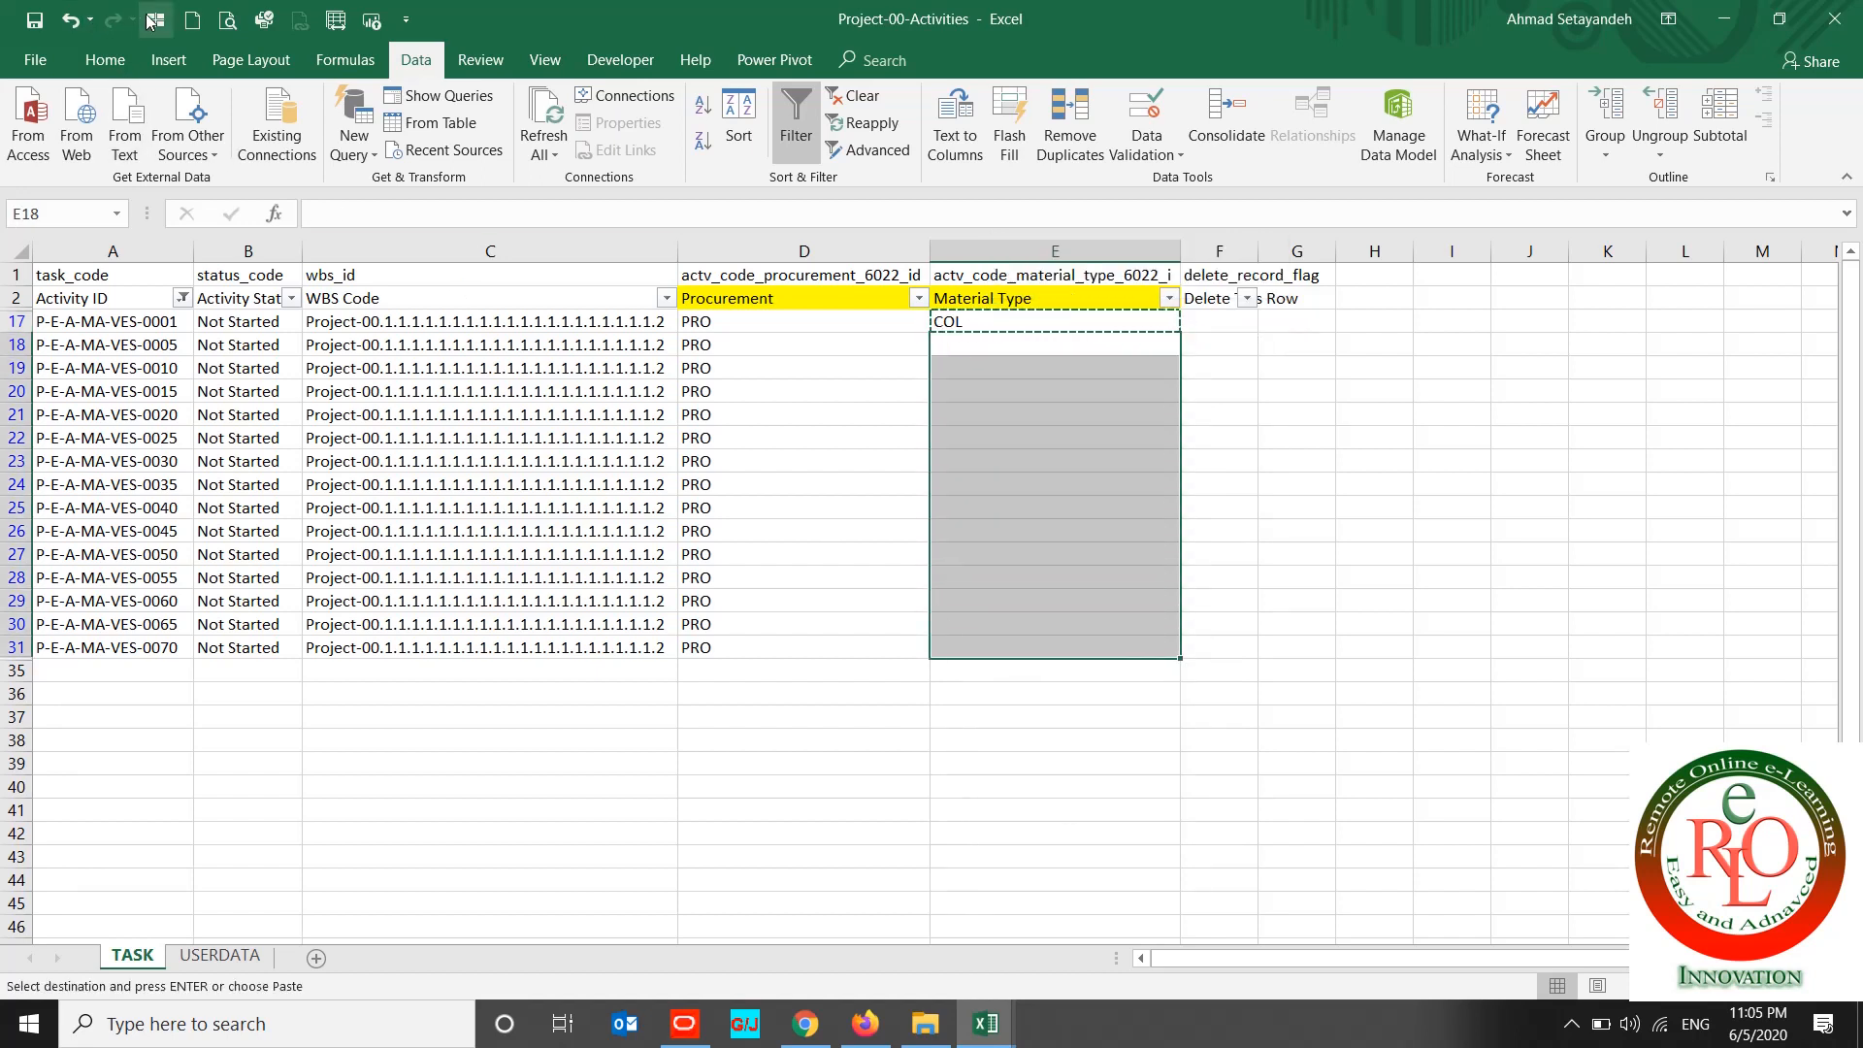
pyautogui.rightClick(968, 367)
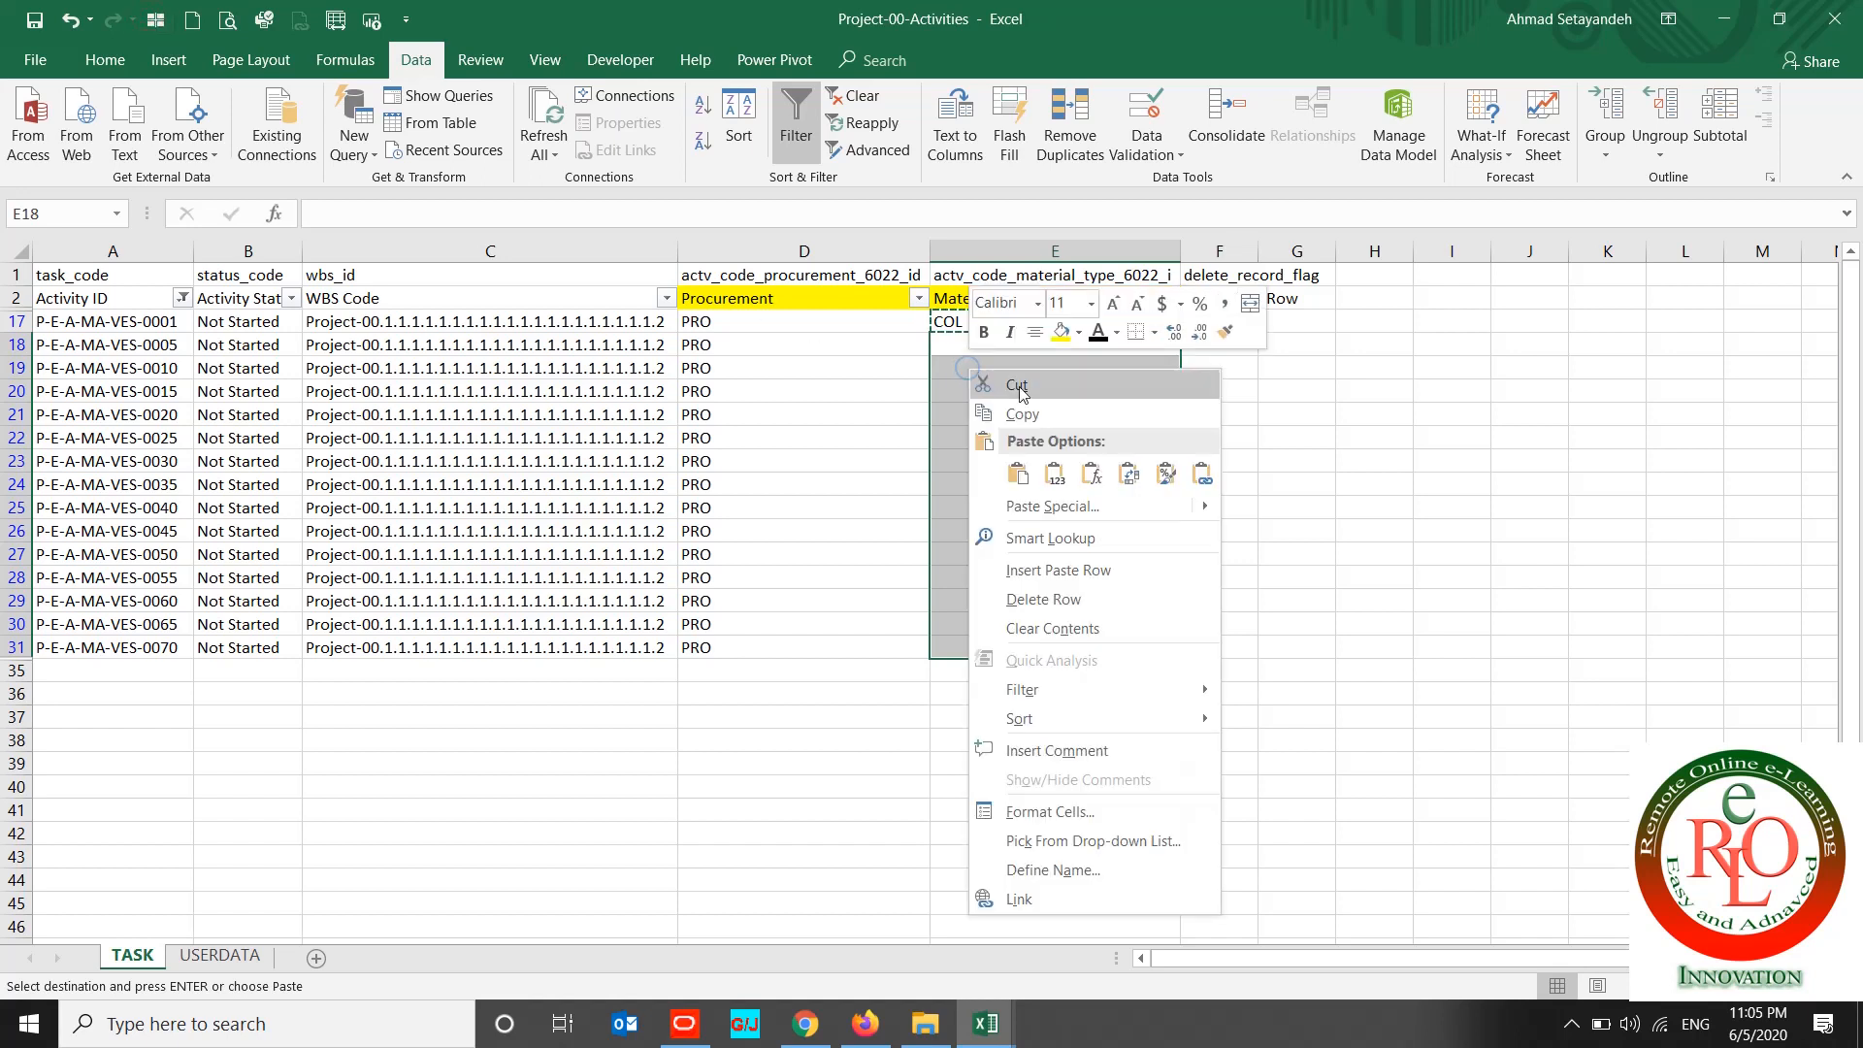
pyautogui.click(1059, 482)
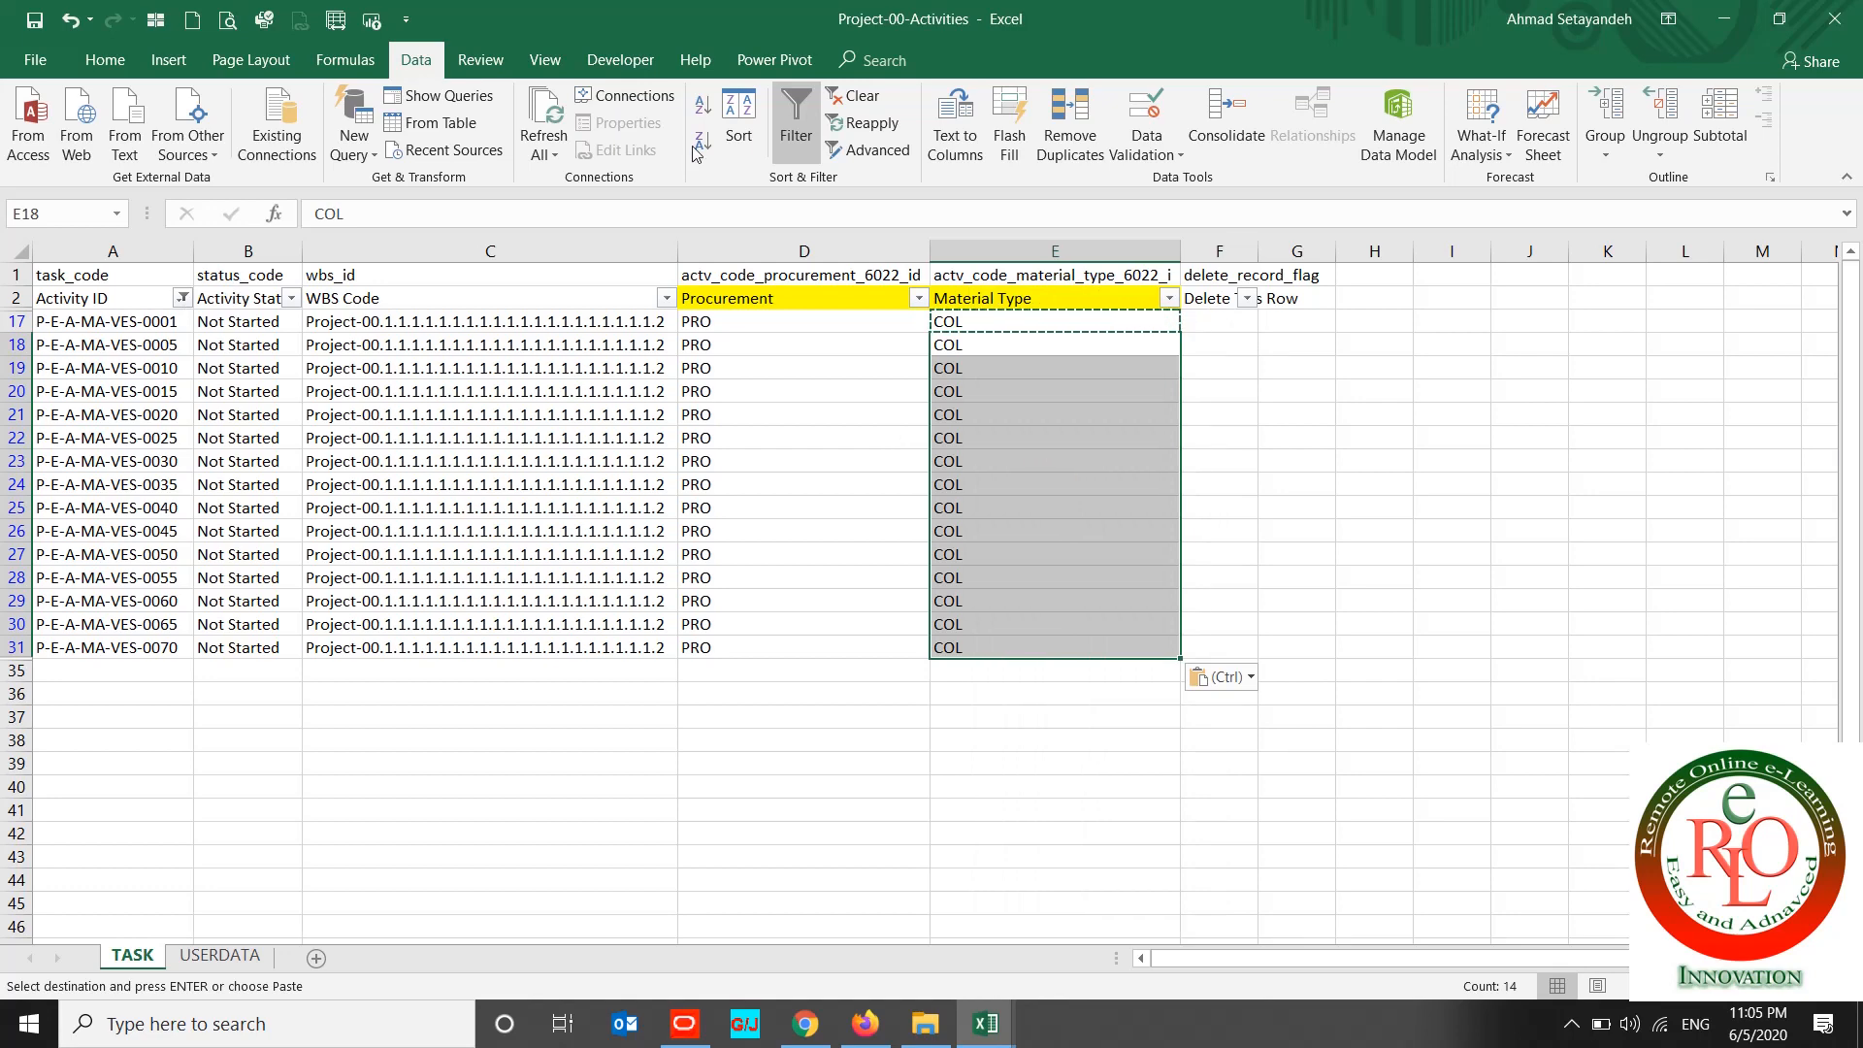
# Step: Clear the Activity ID filter and remove the filters from the TASK sheet's header row
pyautogui.click(854, 95)
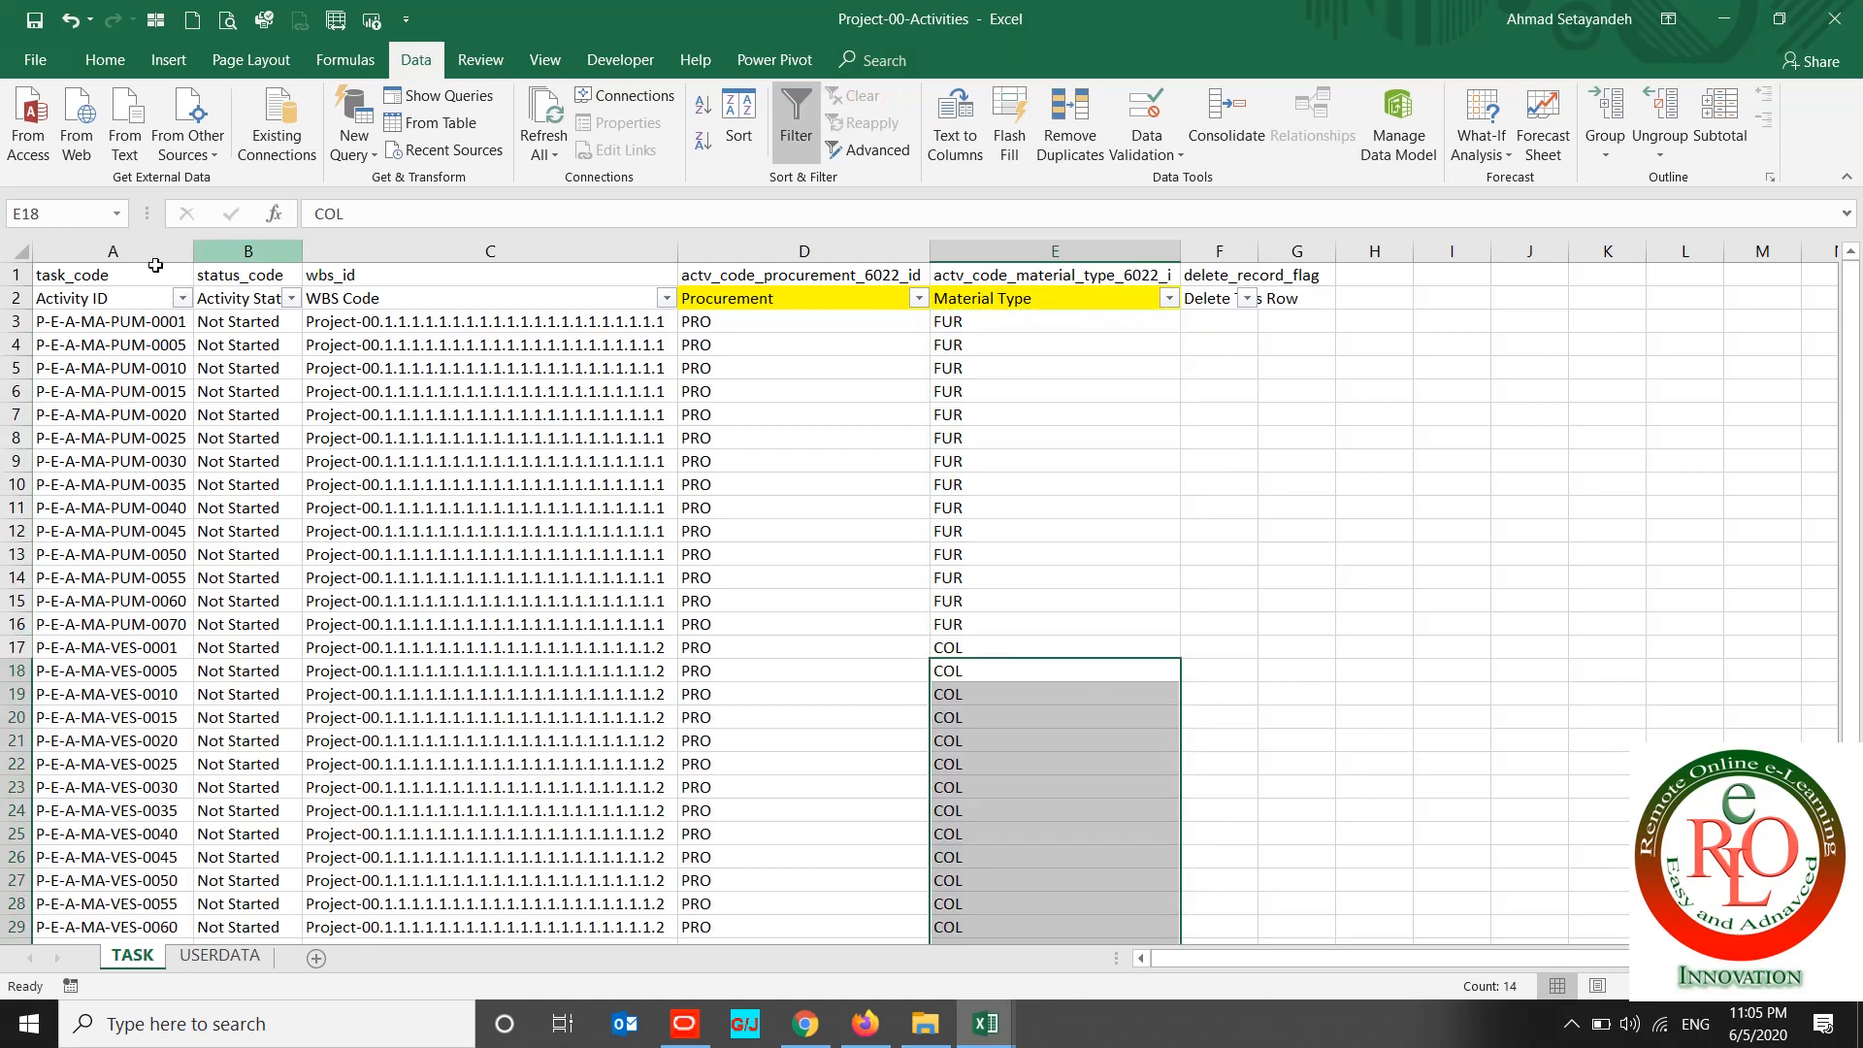
pyautogui.click(17, 250)
pyautogui.click(787, 93)
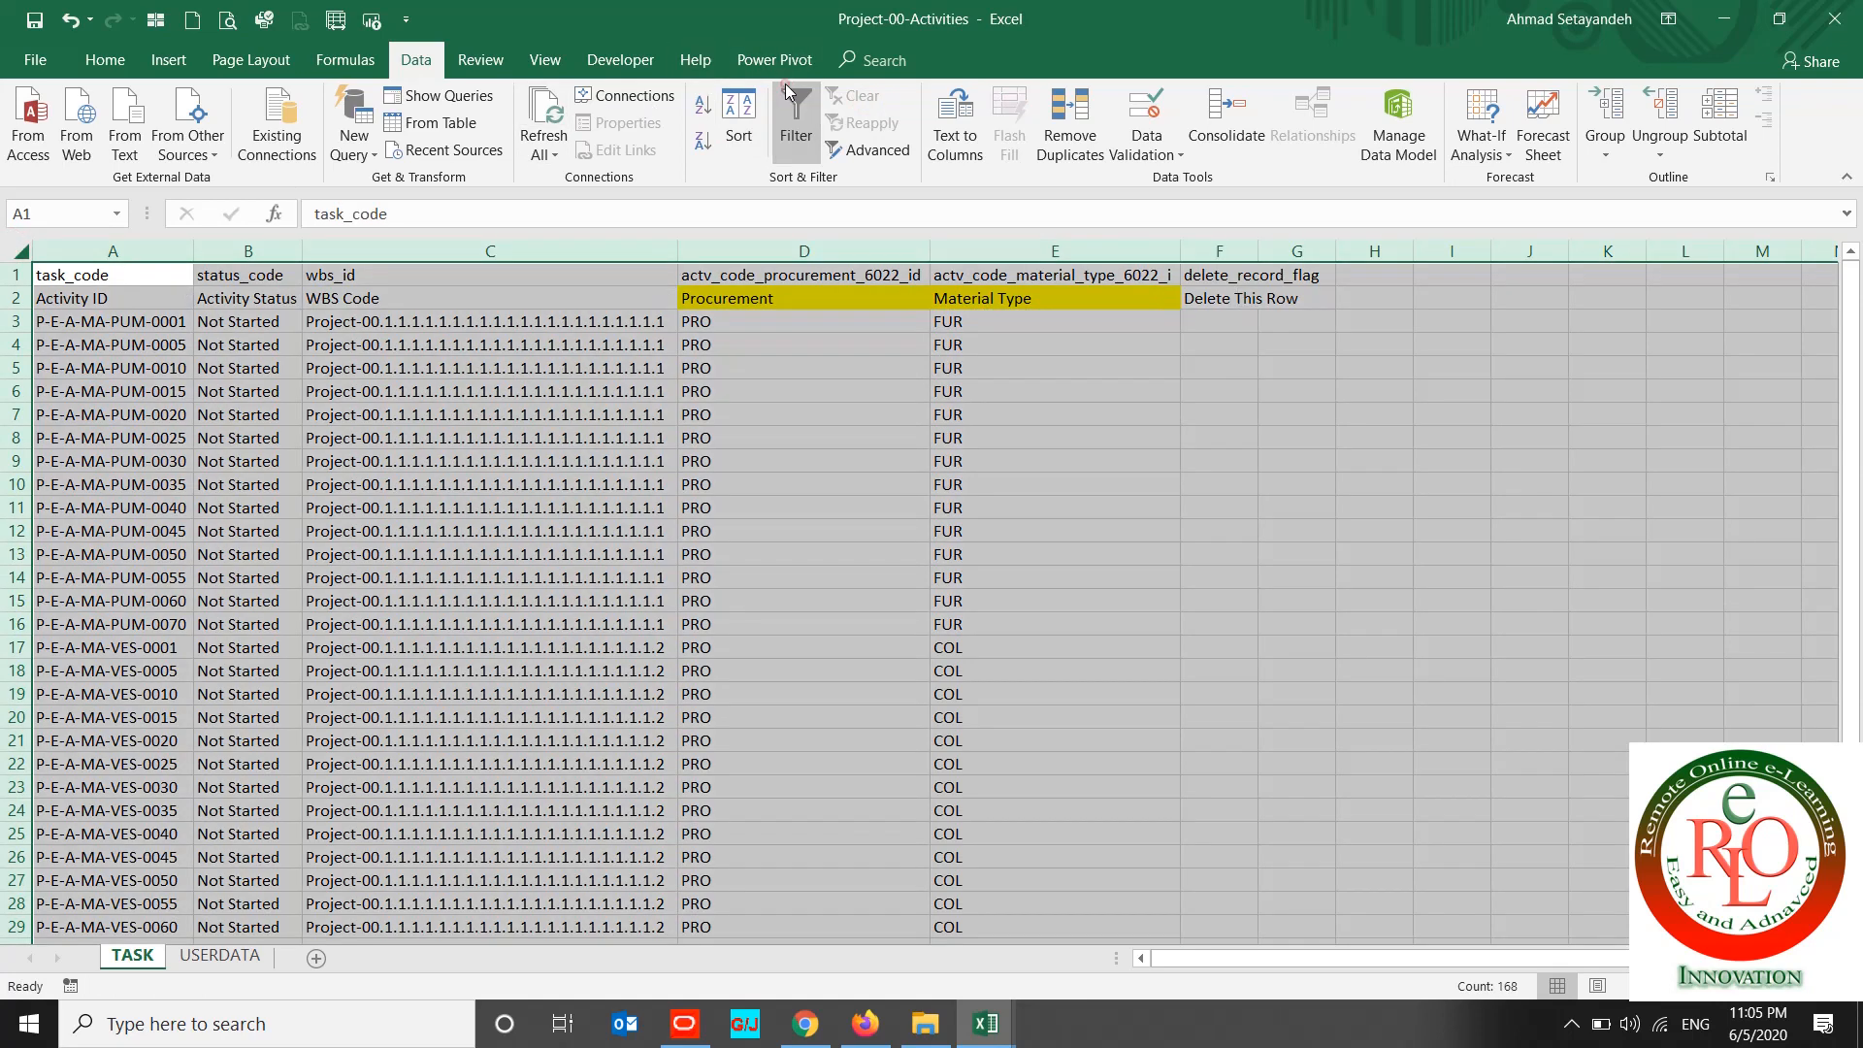
# Step: Remove the fill color from the entire TASK sheet with No Fill
pyautogui.click(98, 66)
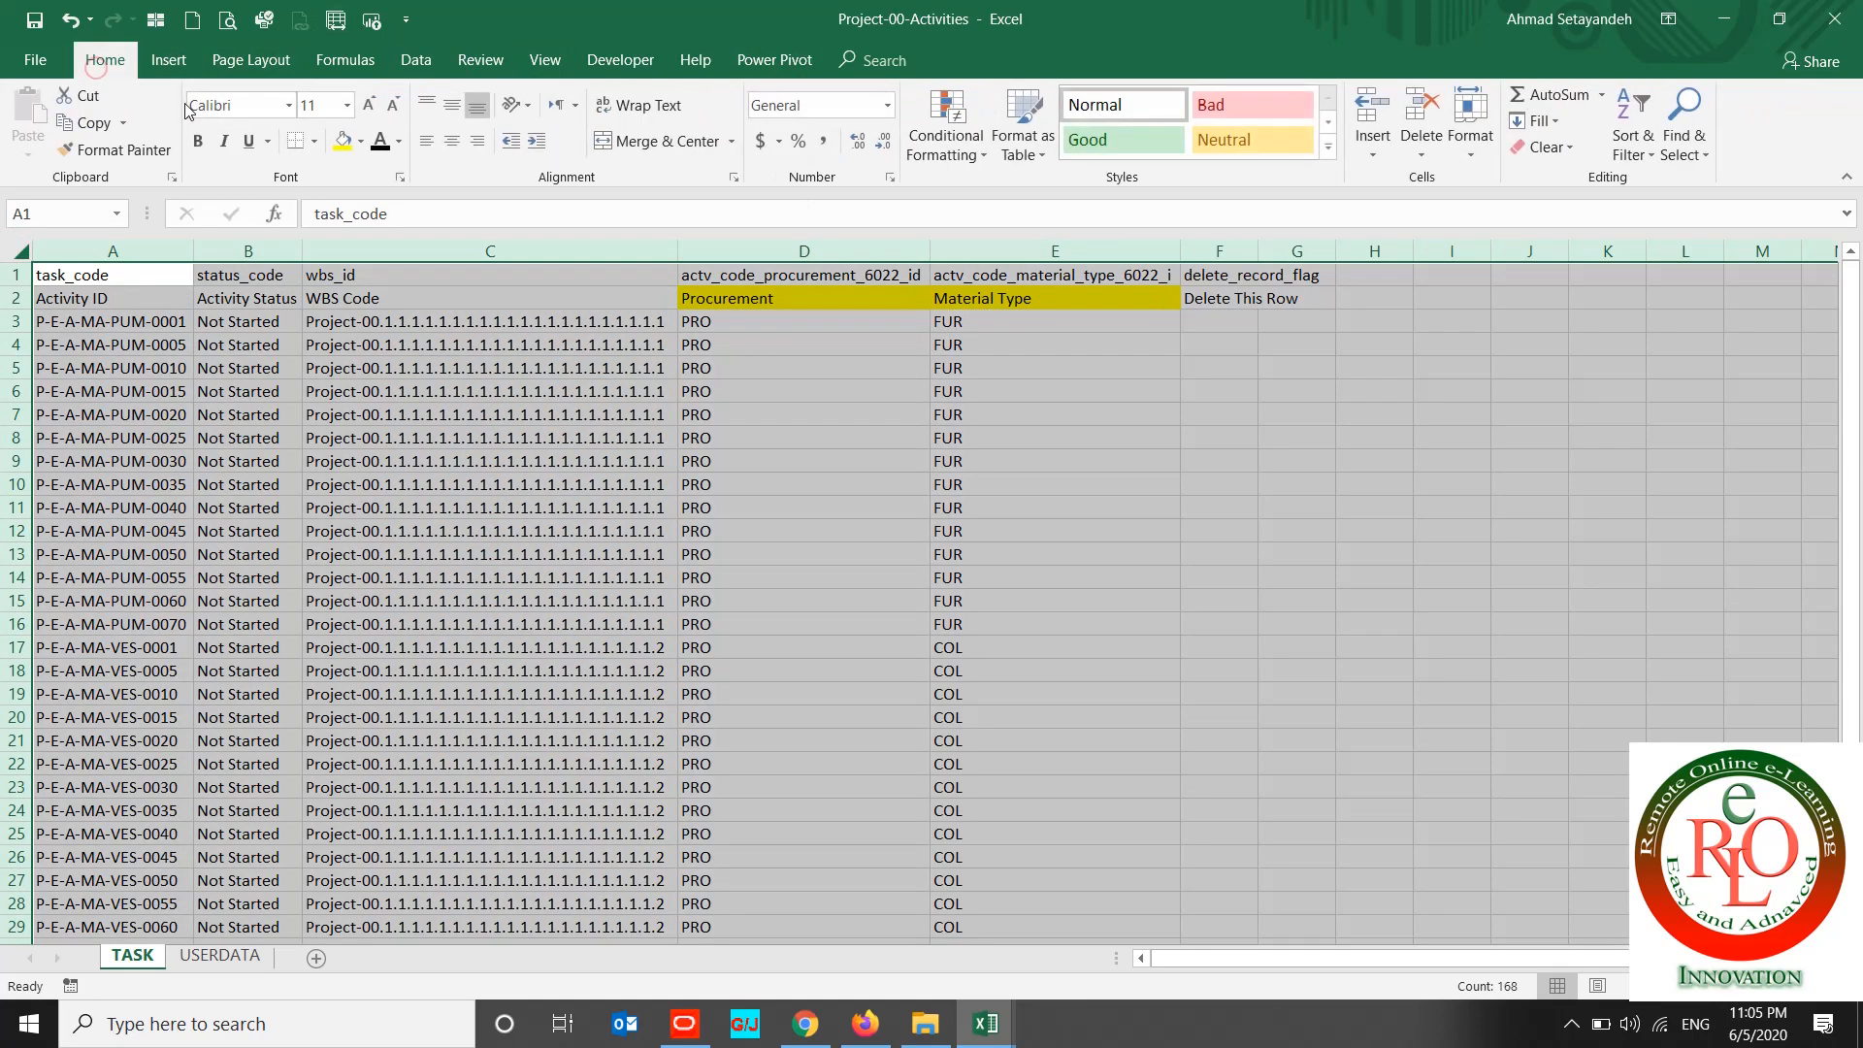
pyautogui.click(362, 145)
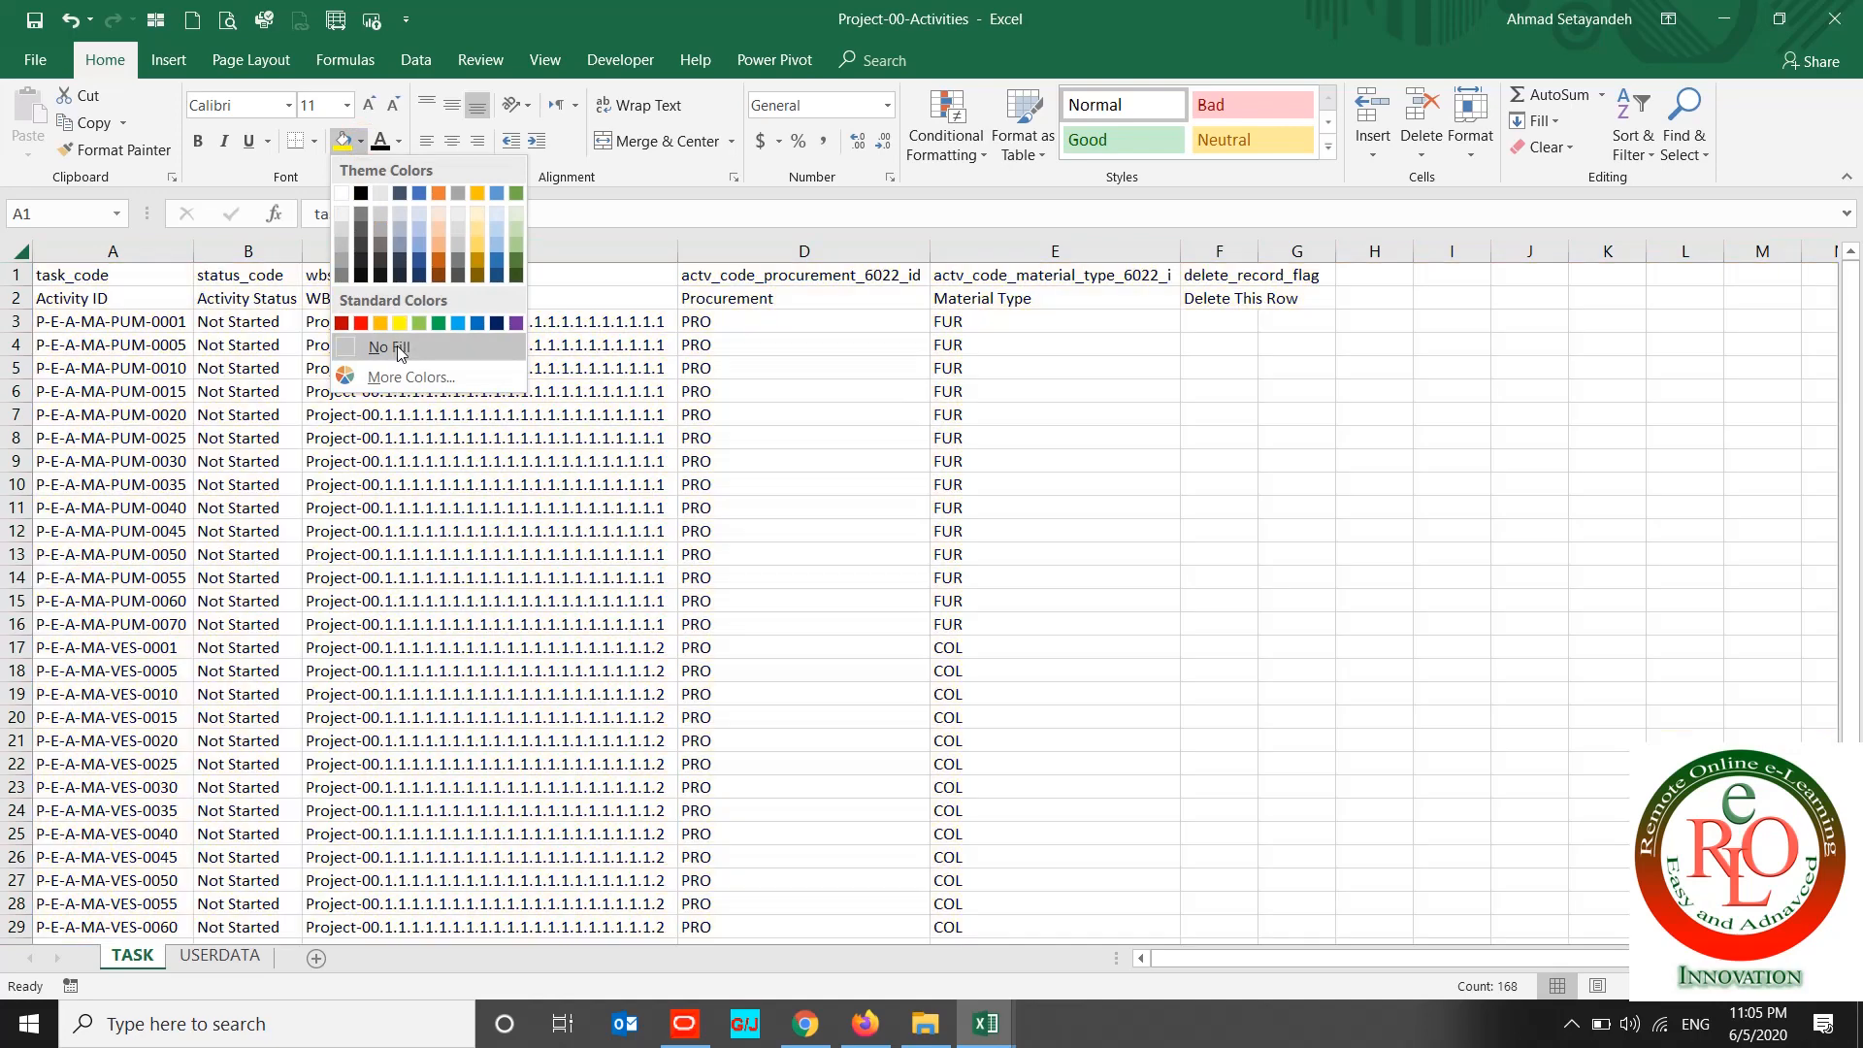
pyautogui.click(397, 346)
pyautogui.click(764, 419)
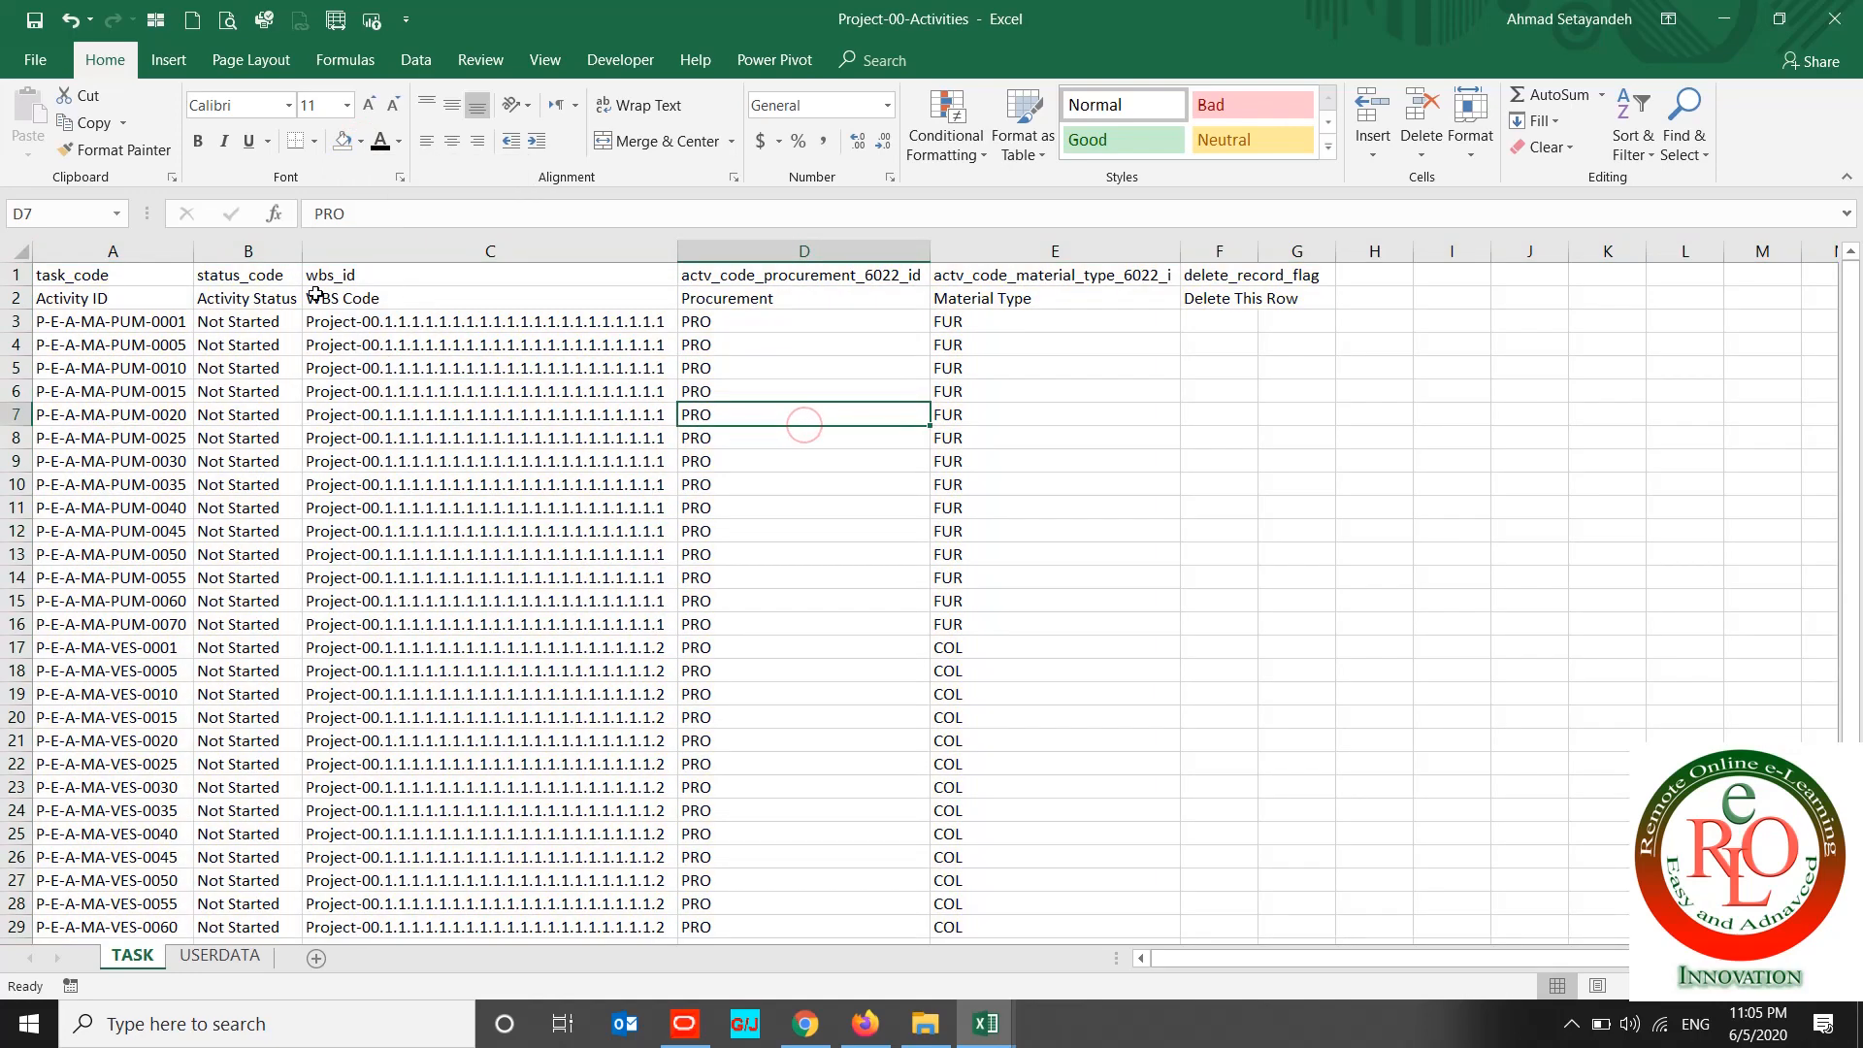
# Step: Copy the entire TASK sheet and paste it over itself as values only
pyautogui.click(24, 250)
pyautogui.hotkey('ctrl', 'c')
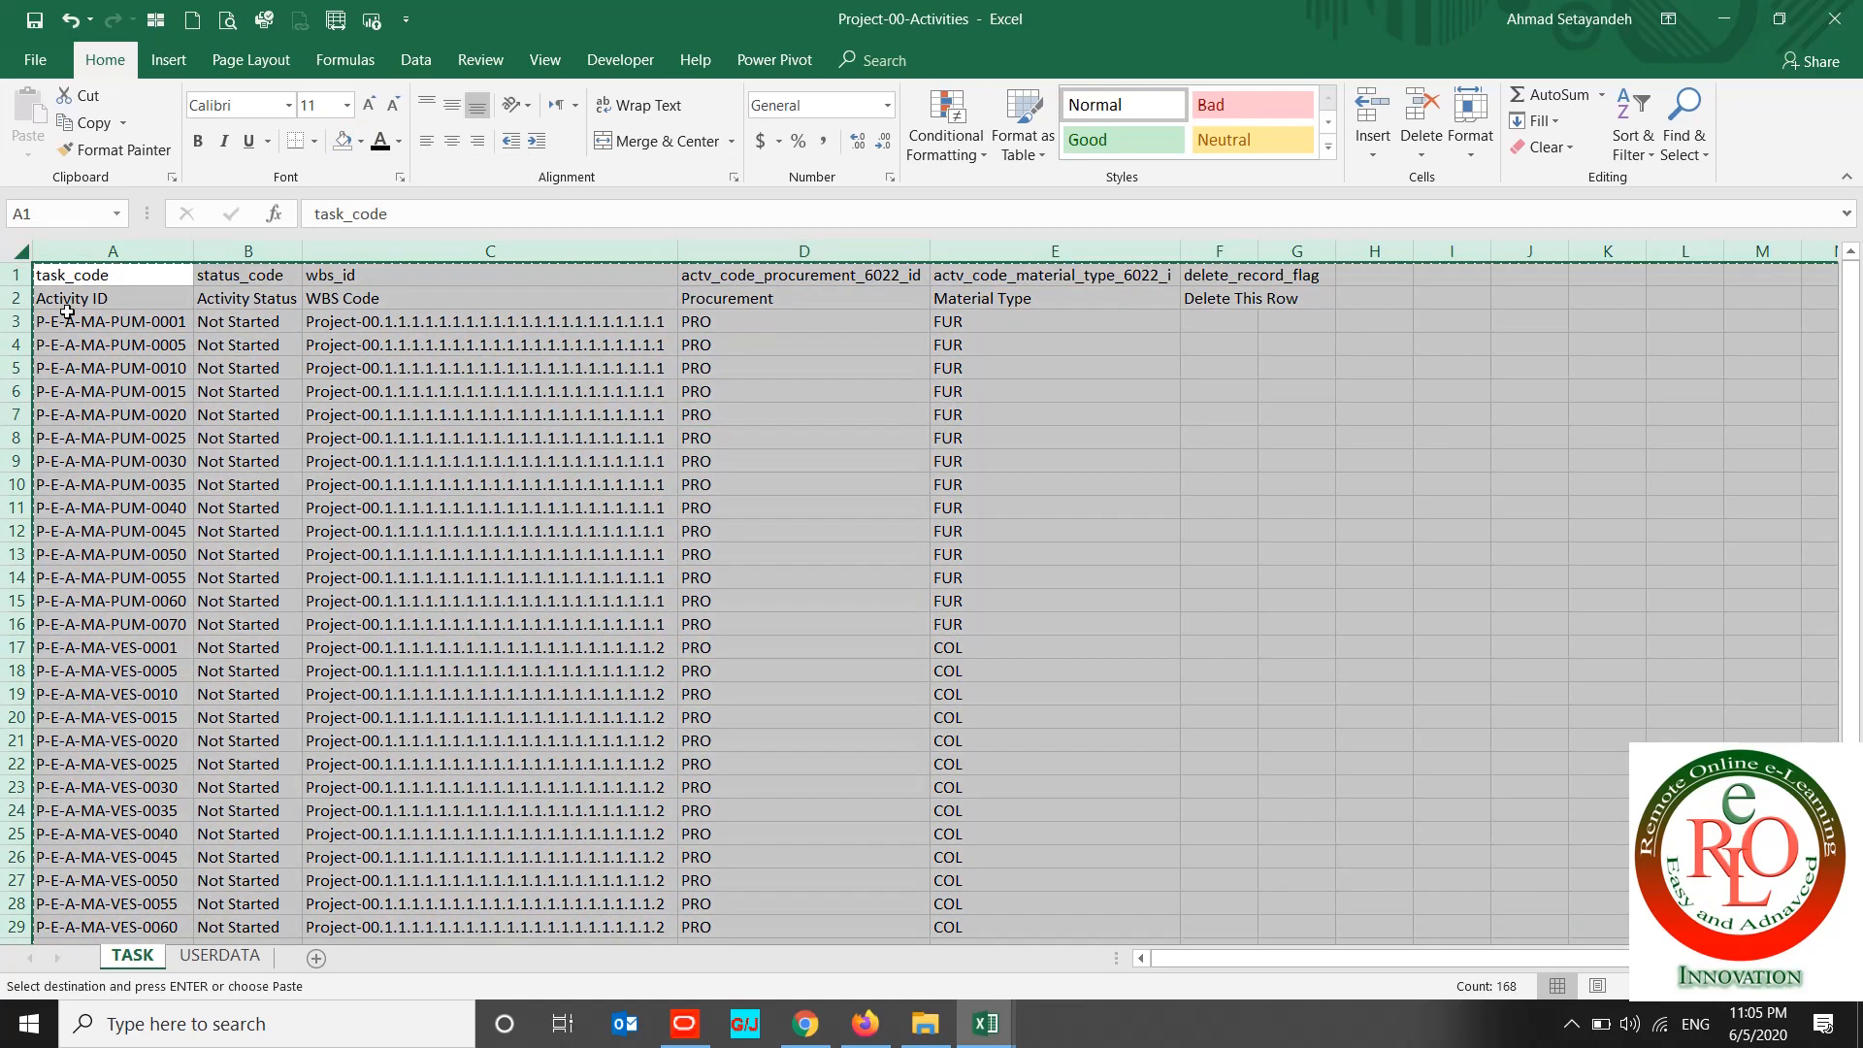
pyautogui.rightClick(109, 353)
pyautogui.click(190, 453)
pyautogui.click(248, 366)
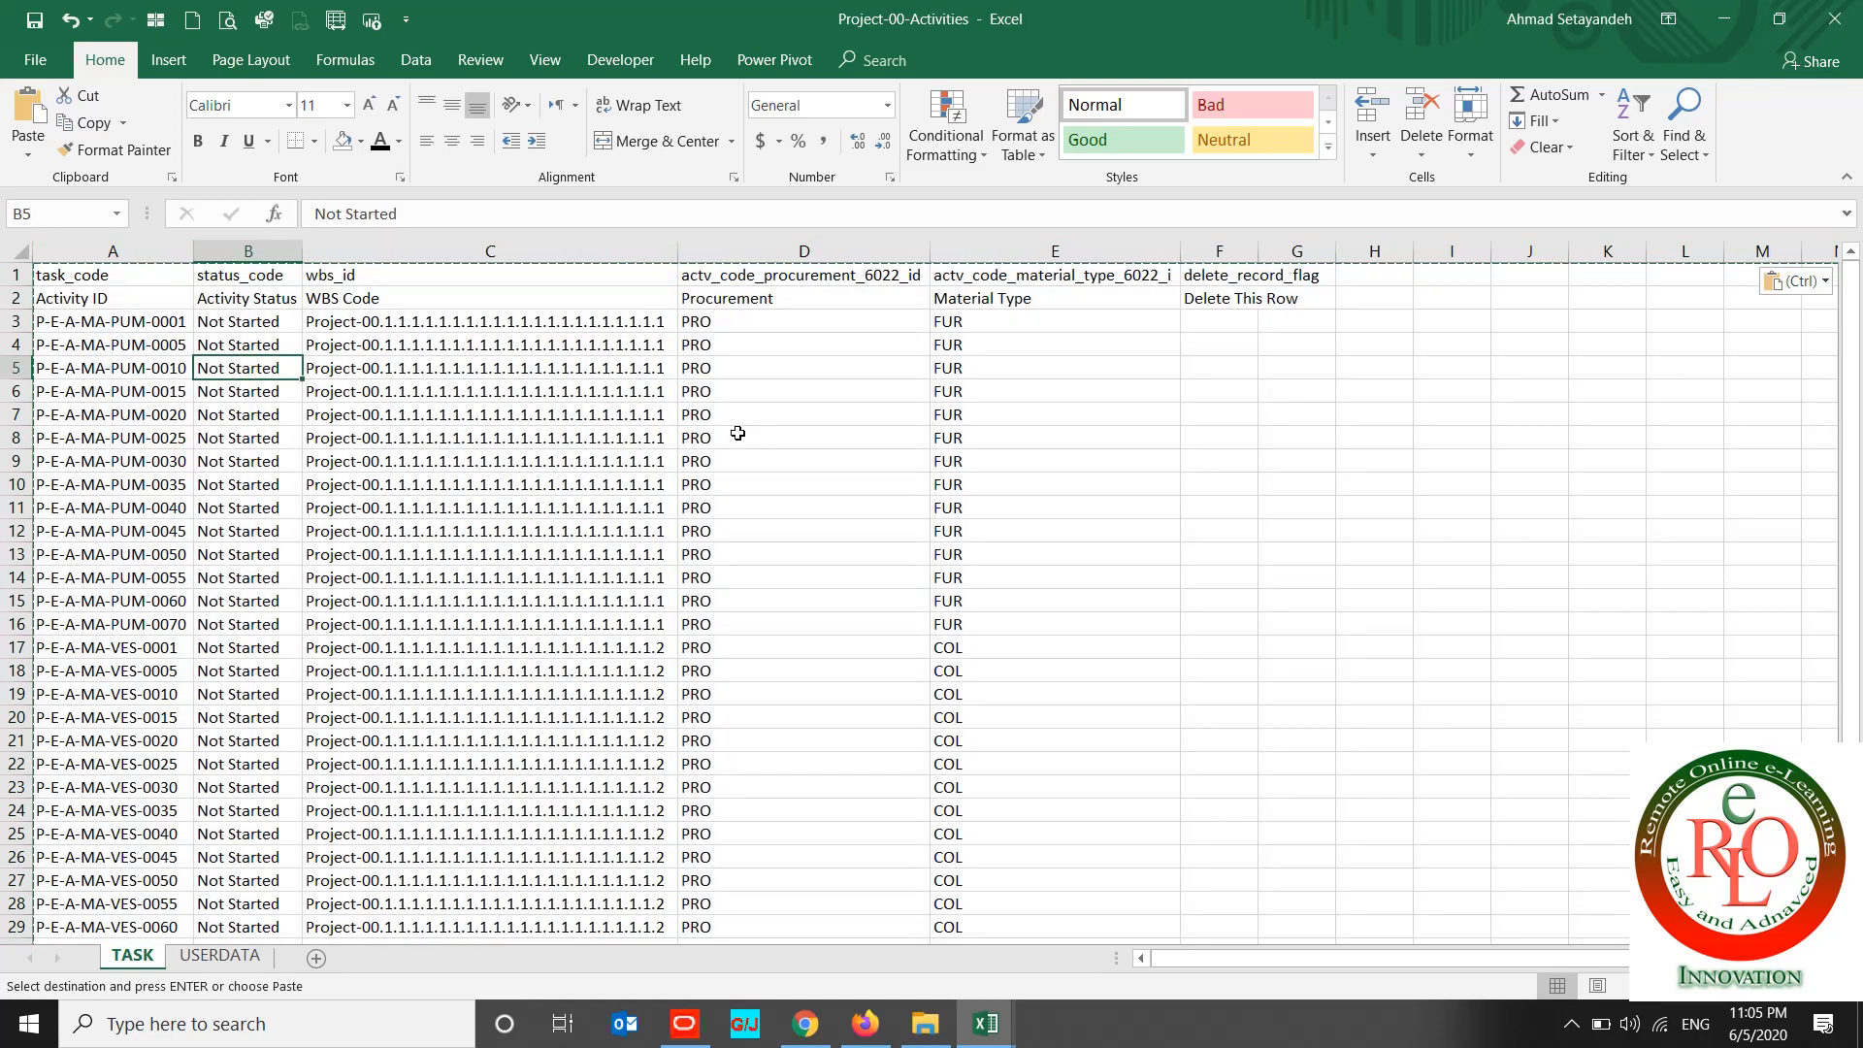
pyautogui.press('Escape')
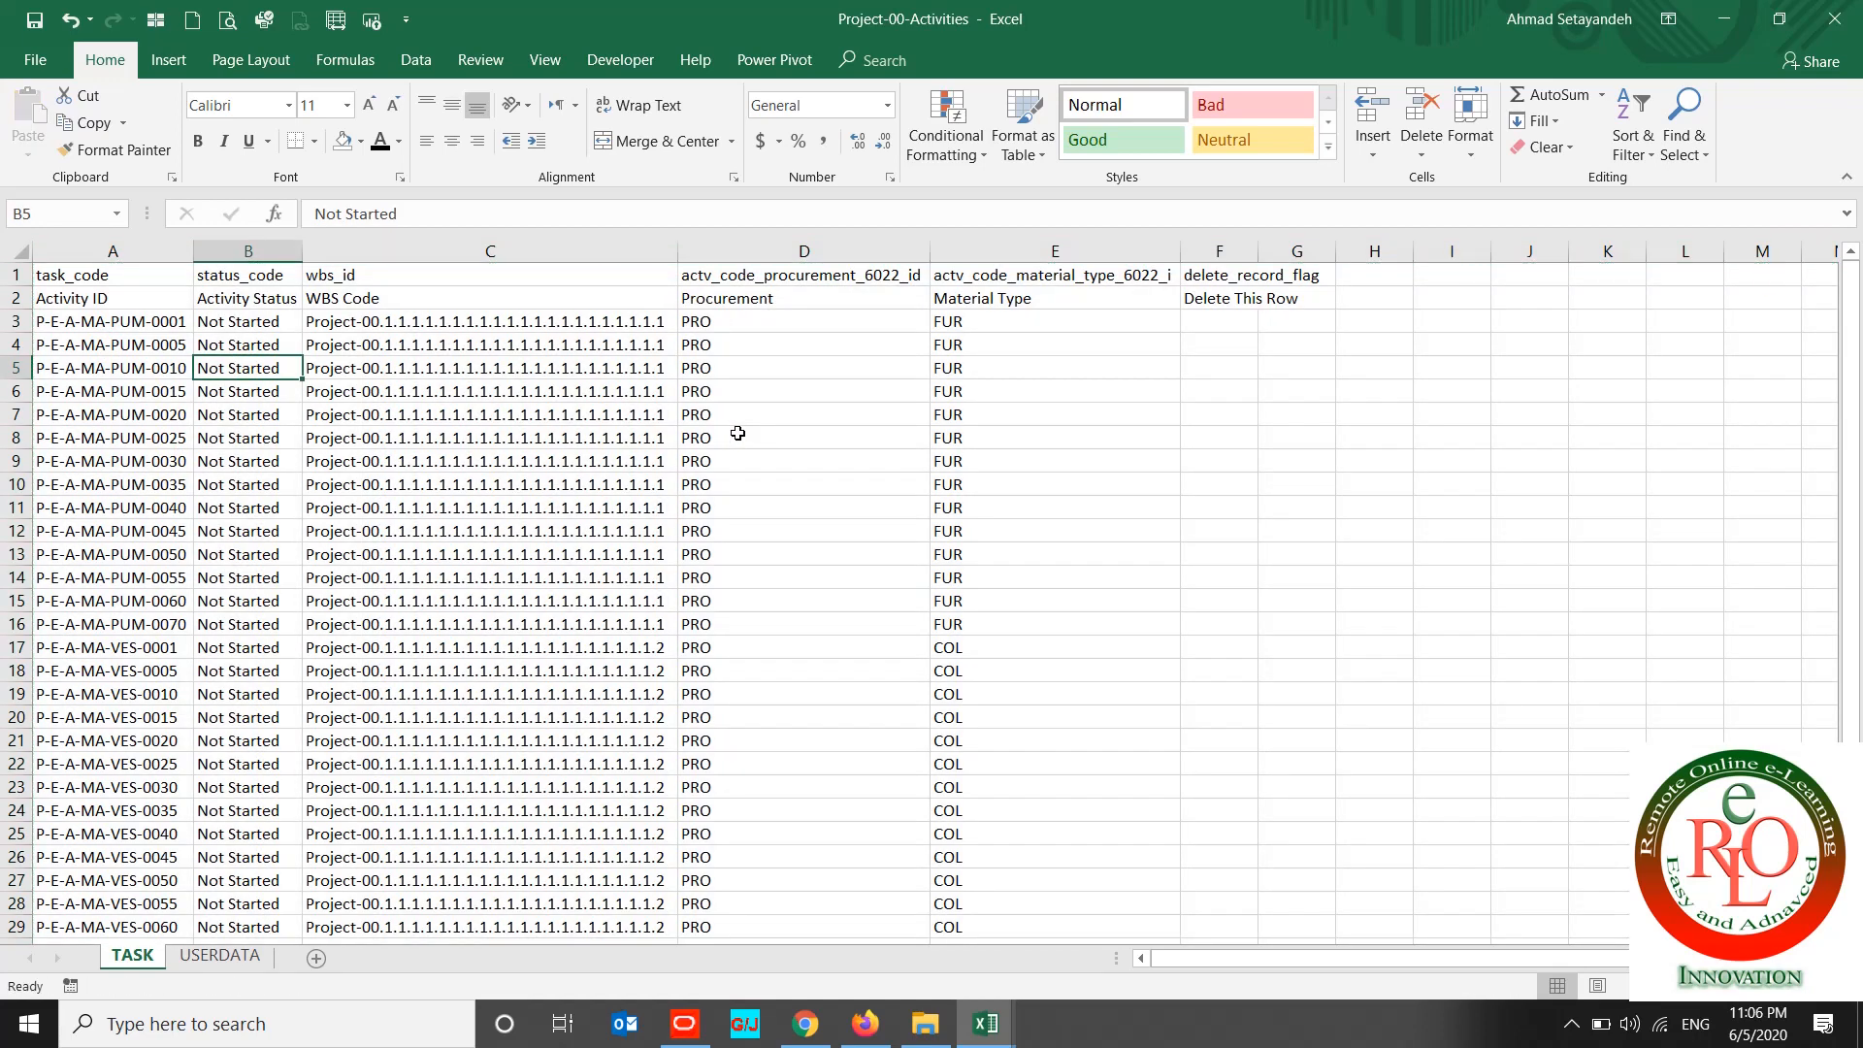
# Step: Save and close the Project-00-Activities workbook, switch to Primavera P6 and close the Activity Codes dialog
pyautogui.click(42, 22)
pyautogui.click(1844, 15)
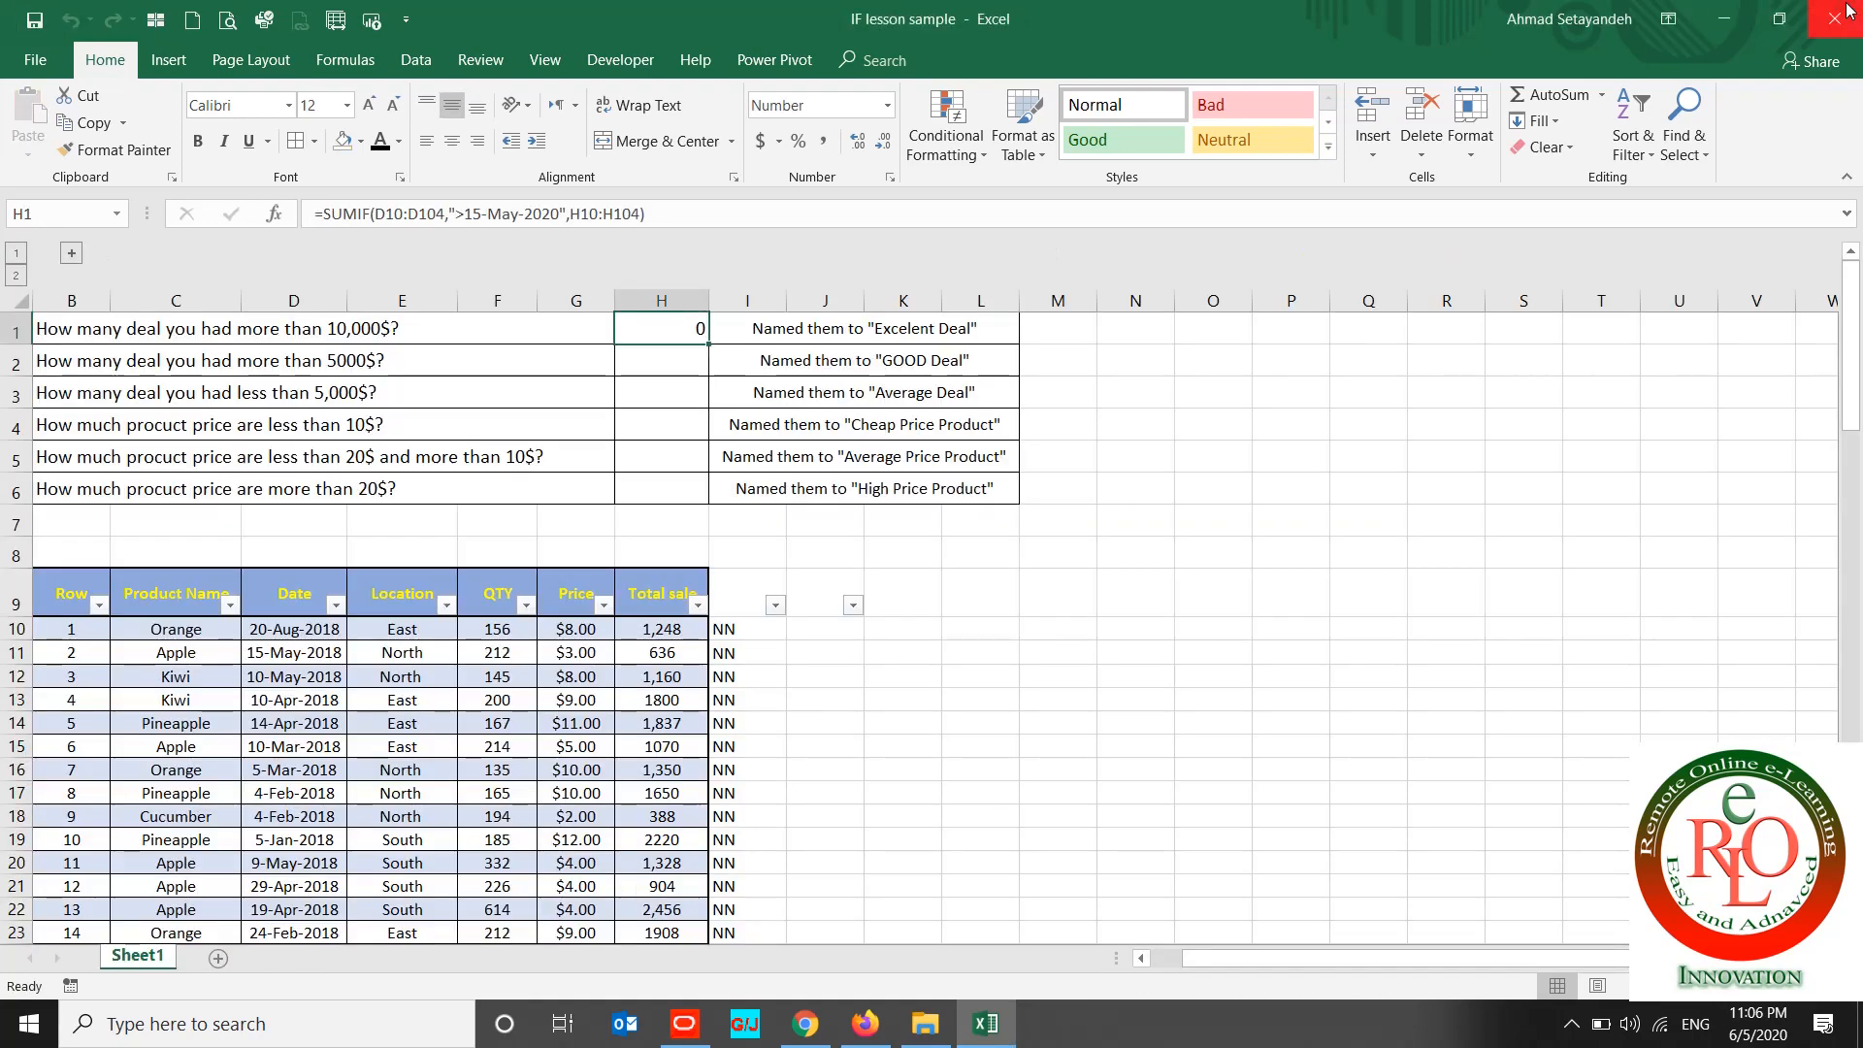
pyautogui.click(1748, 20)
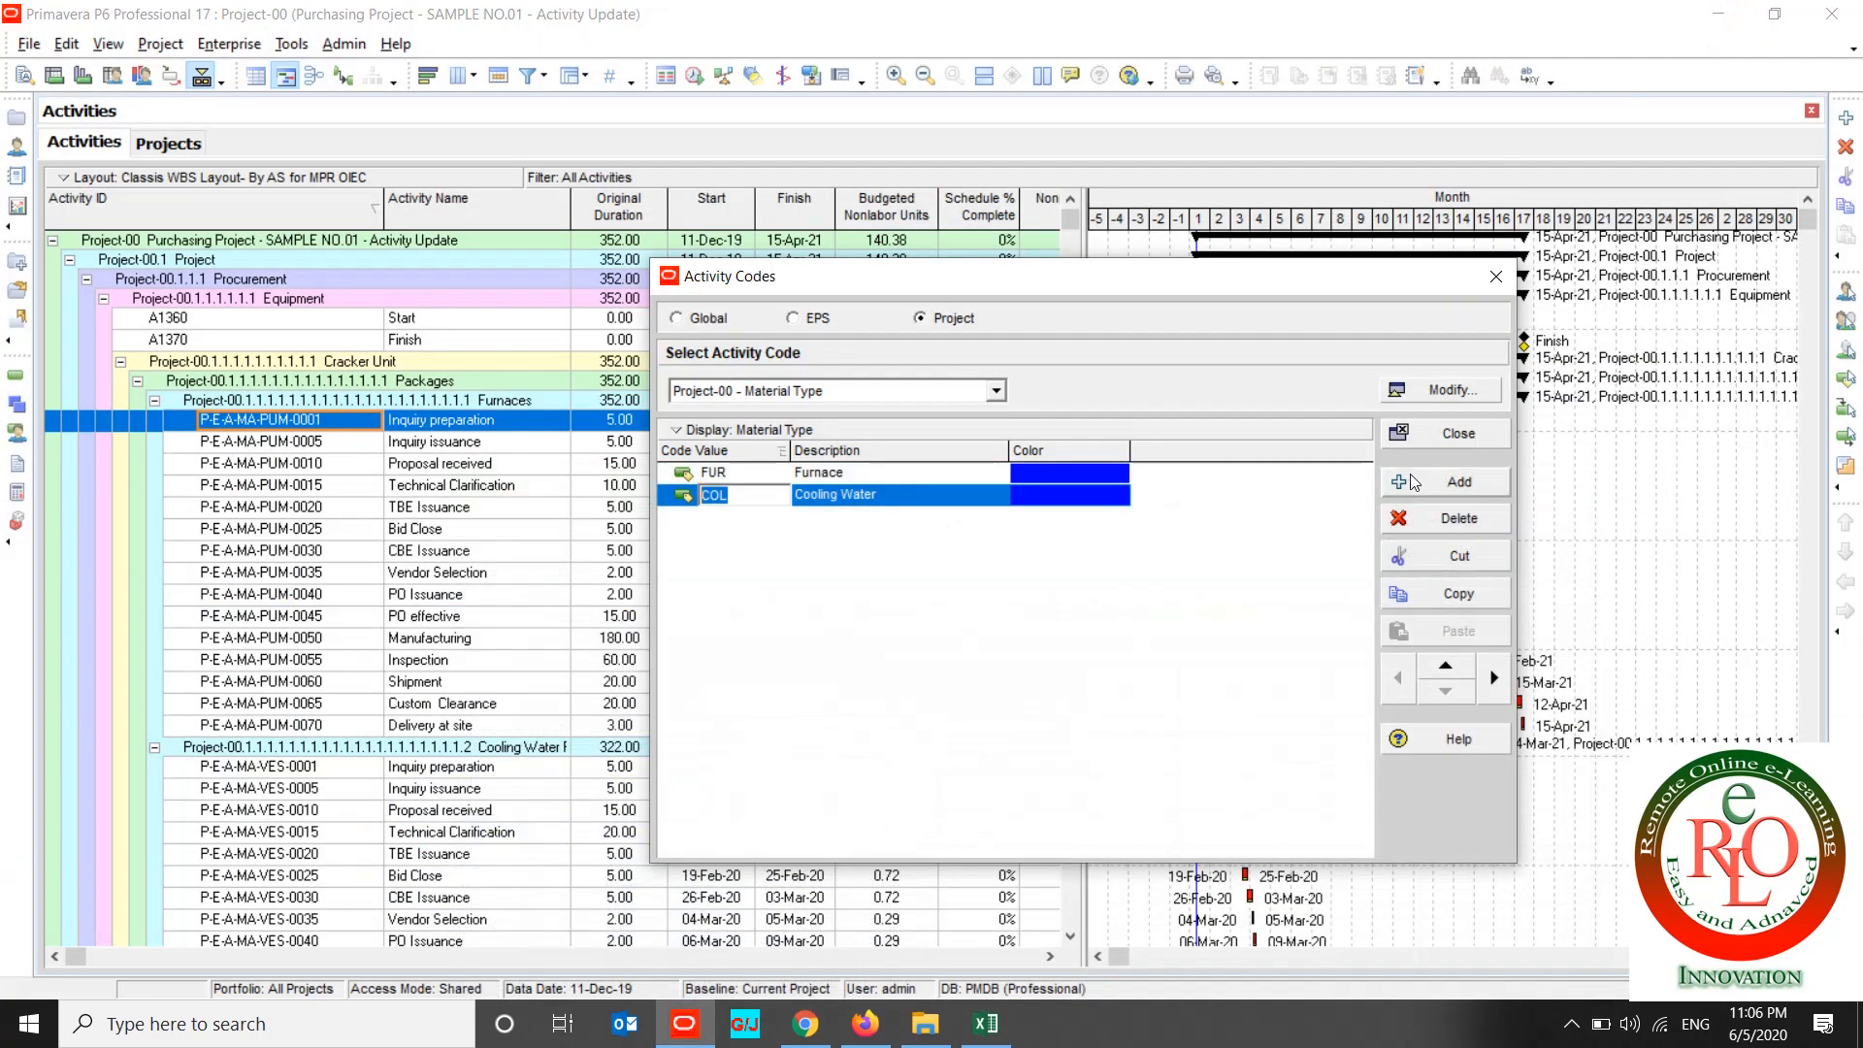
pyautogui.click(1450, 434)
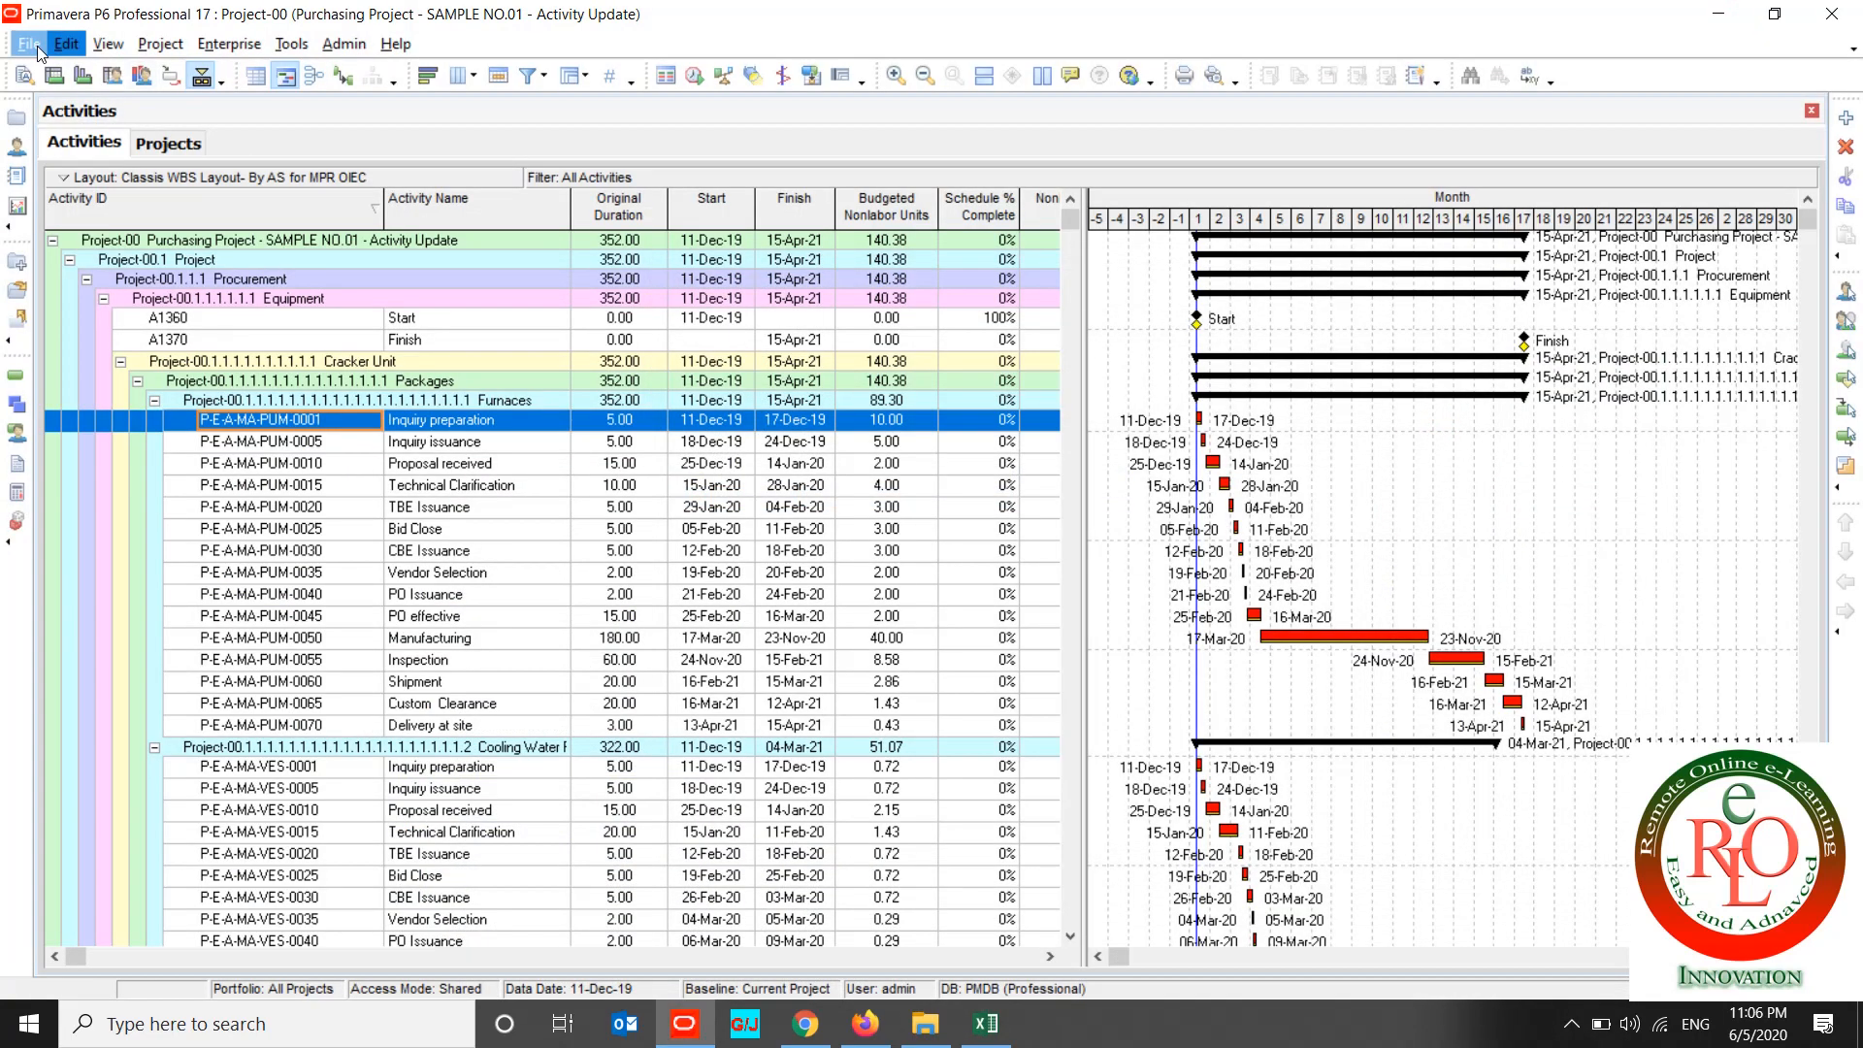
# Step: Start an import in the Spreadsheet - (XLSX) format and proceed to the Excel file selection
pyautogui.click(37, 45)
pyautogui.click(58, 144)
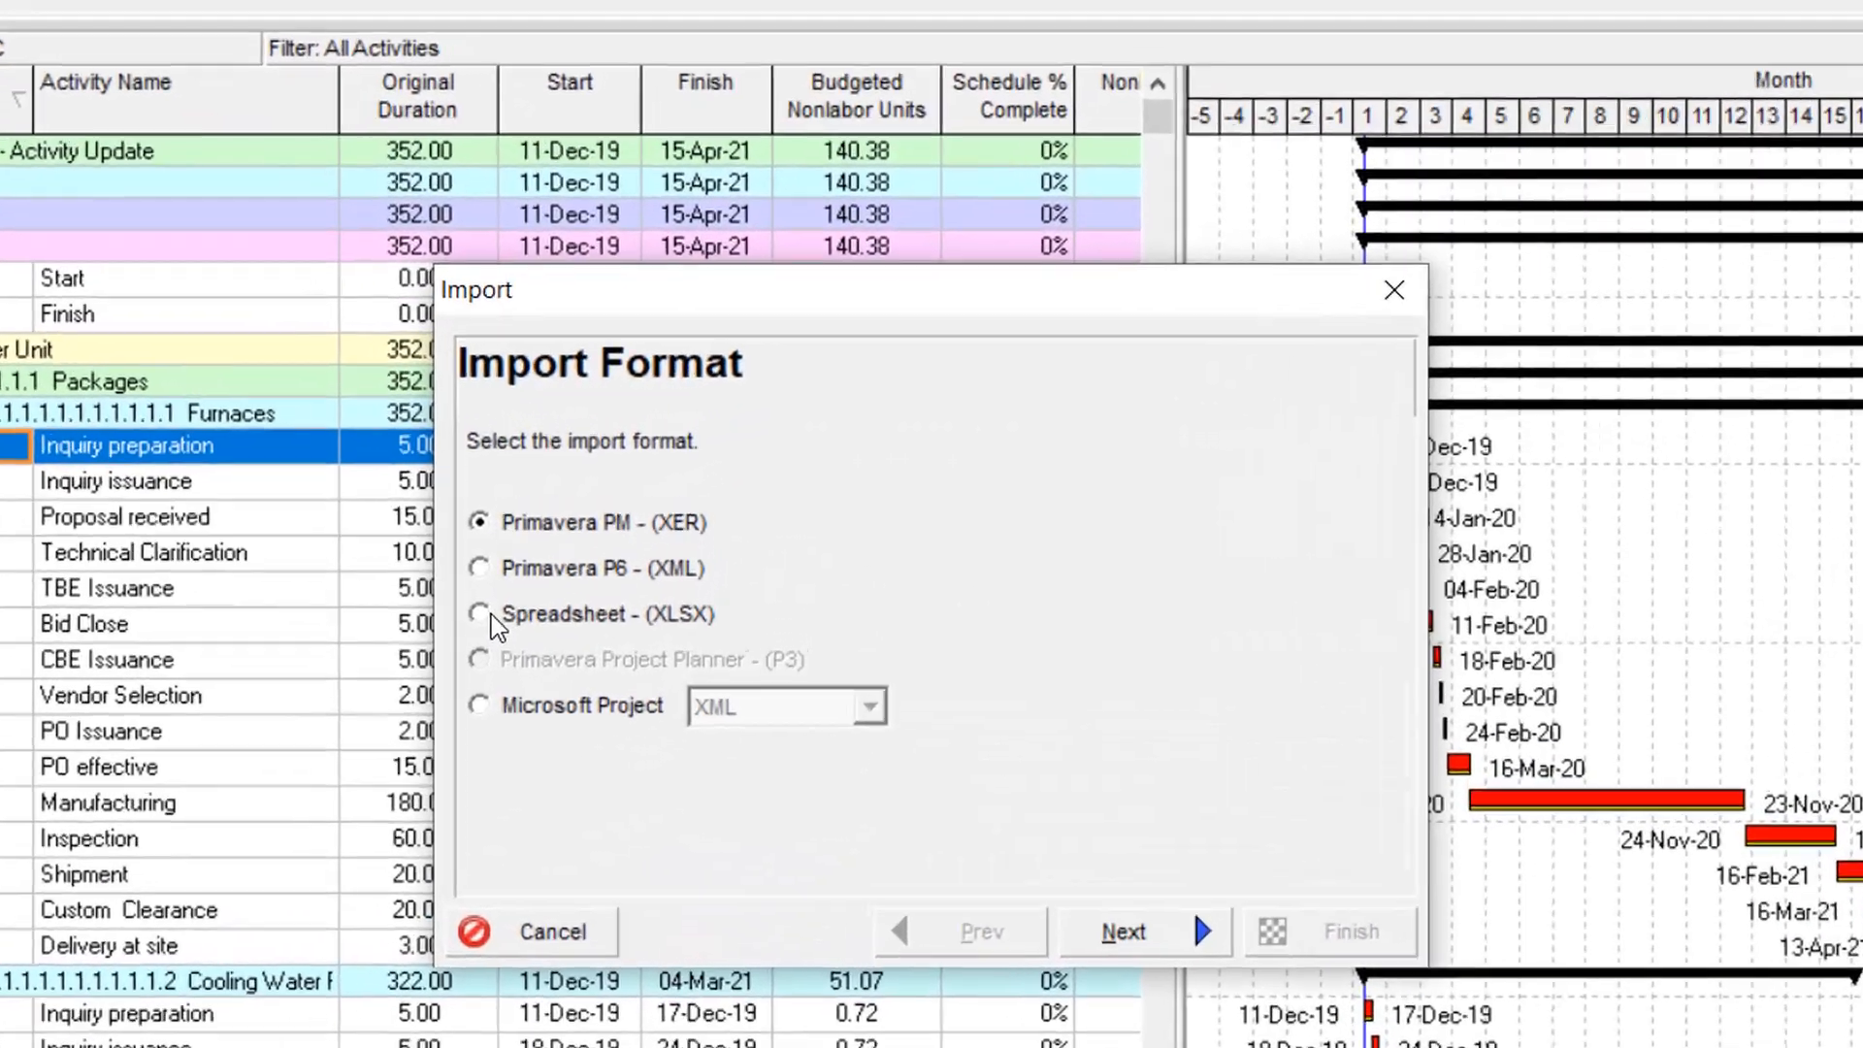
pyautogui.click(656, 523)
pyautogui.click(1171, 975)
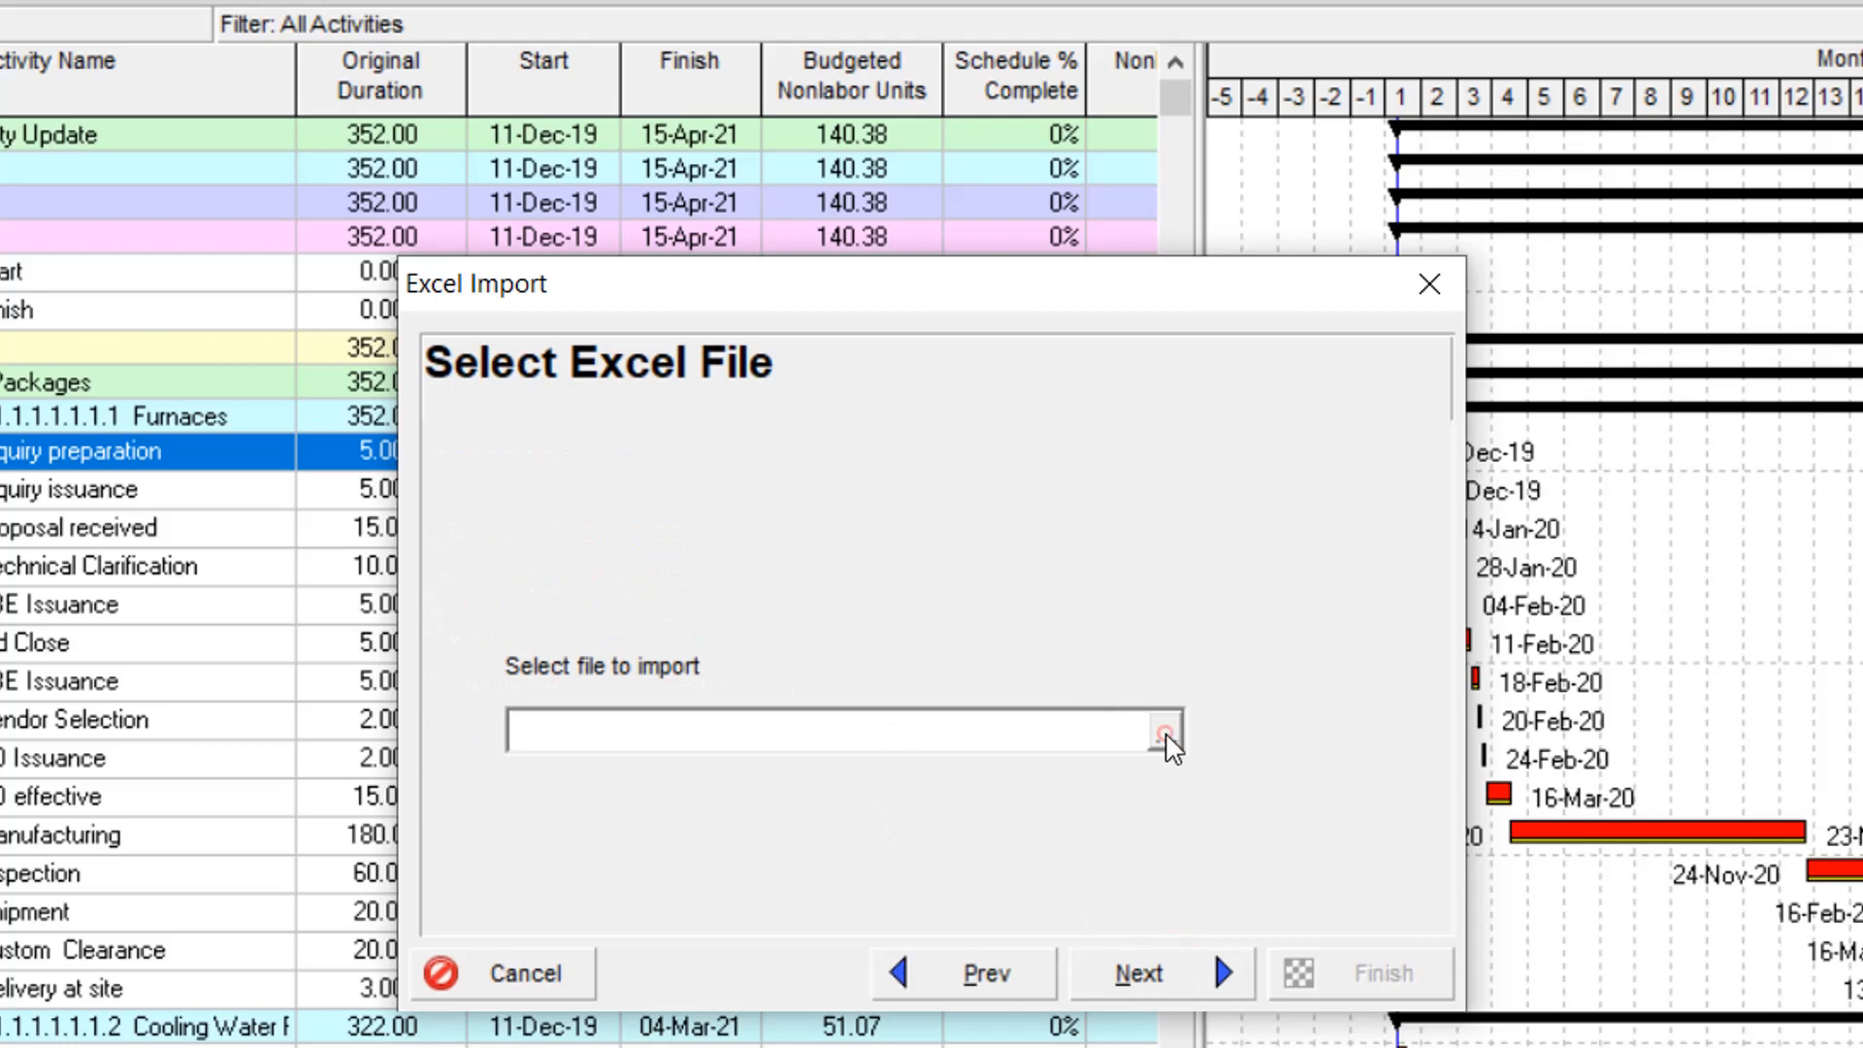
# Step: Choose the Project-00-Activities XLSX file on the Desktop as the file to import
pyautogui.click(1167, 737)
pyautogui.click(475, 361)
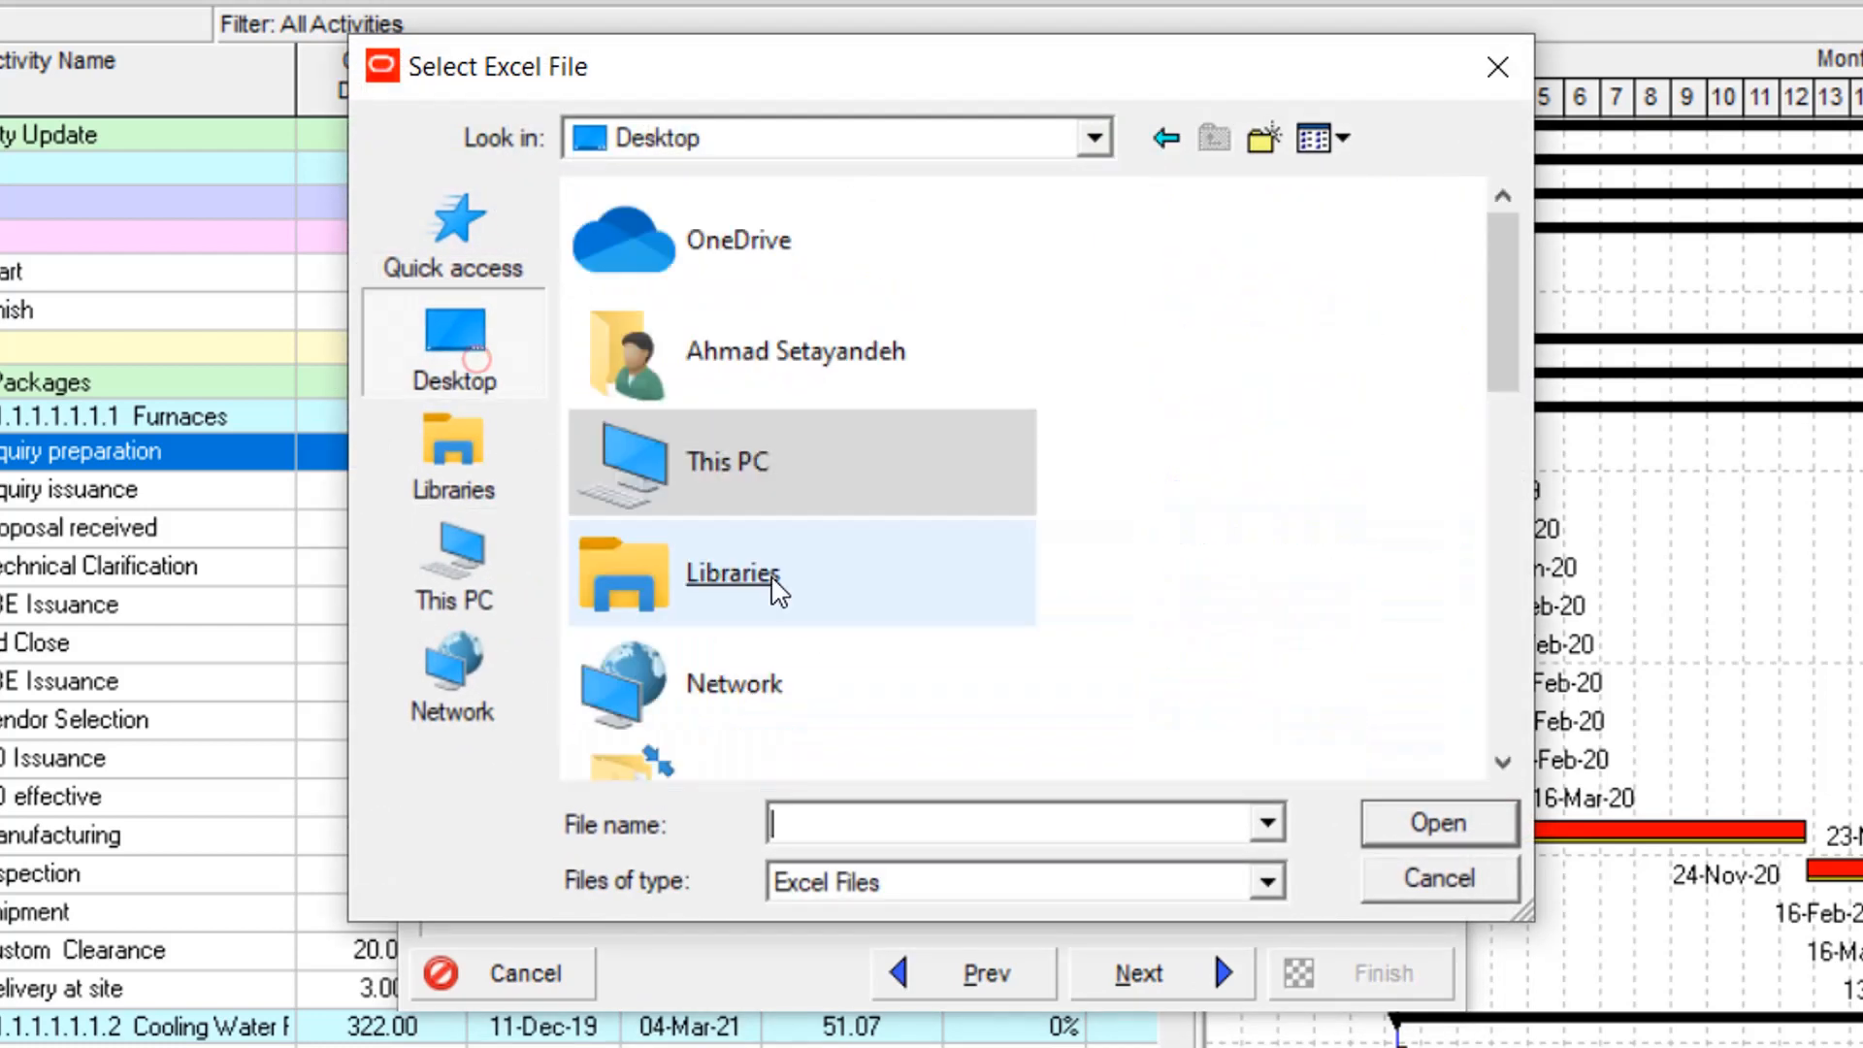
pyautogui.scroll(-5, 781, 592)
pyautogui.click(767, 743)
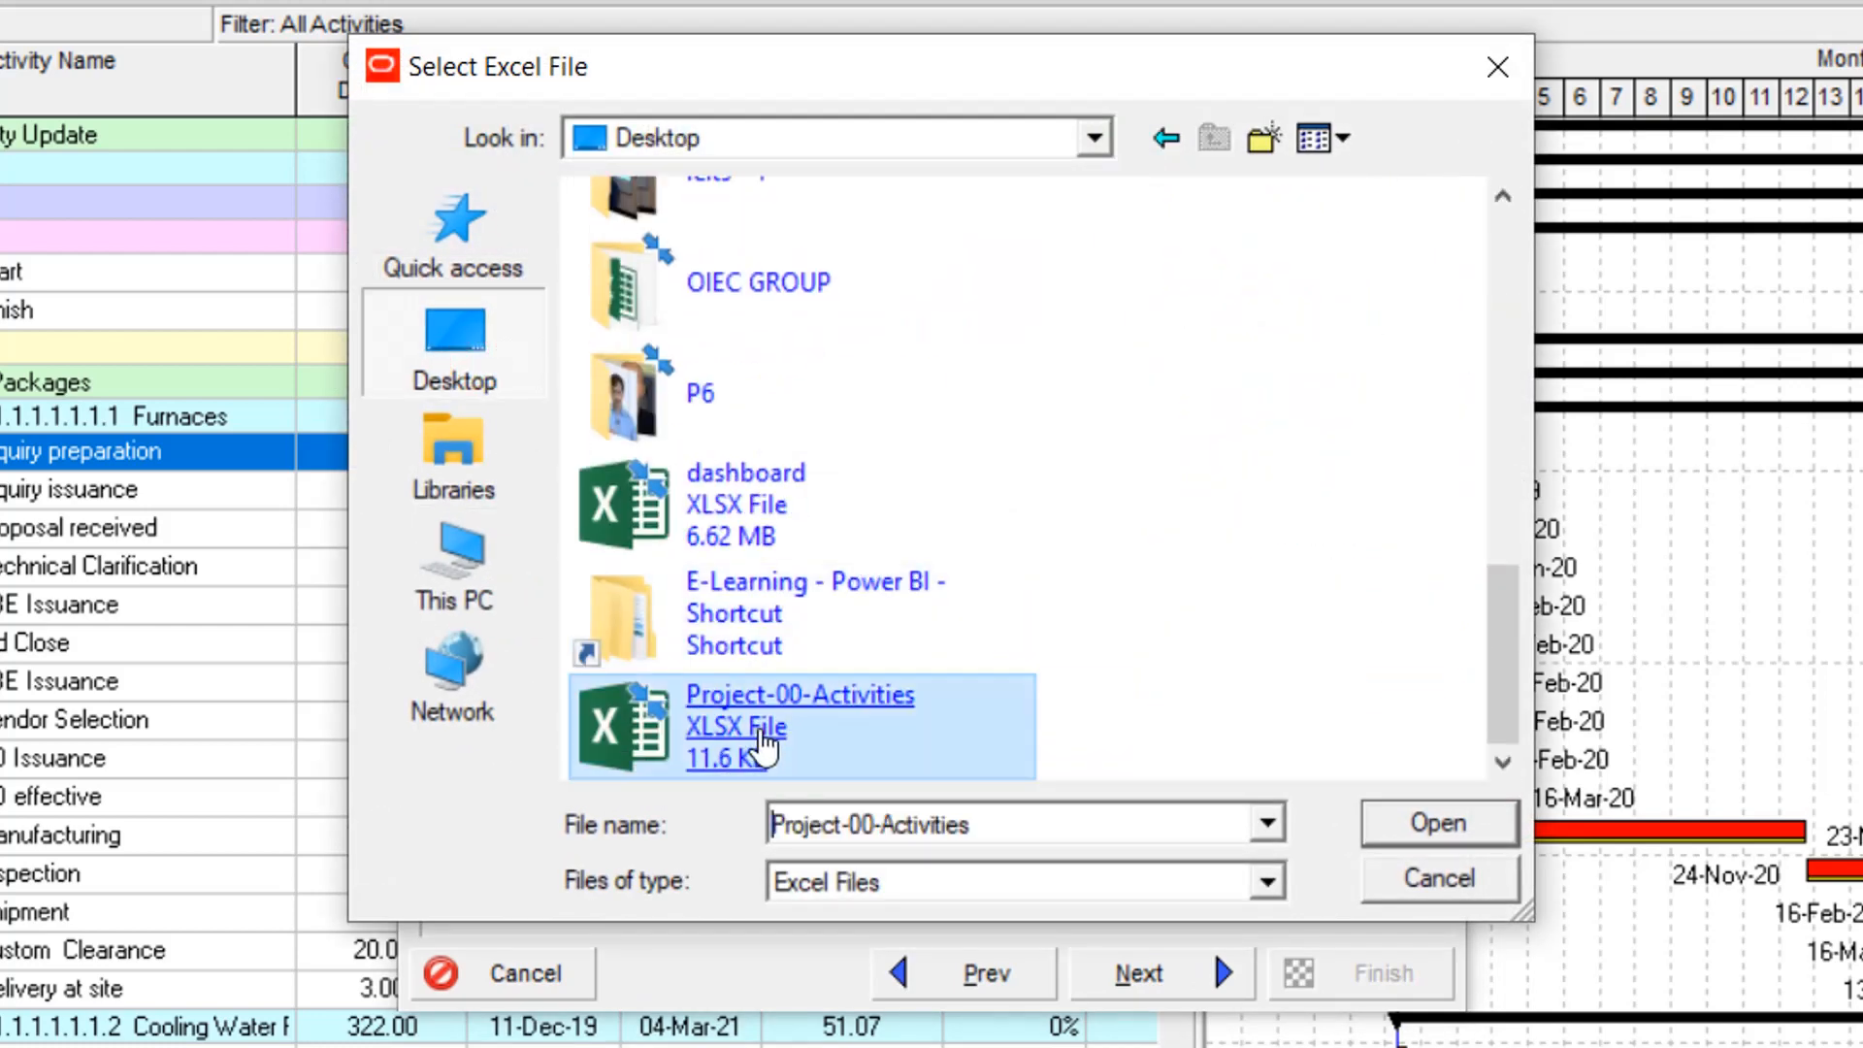
pyautogui.doubleClick(766, 742)
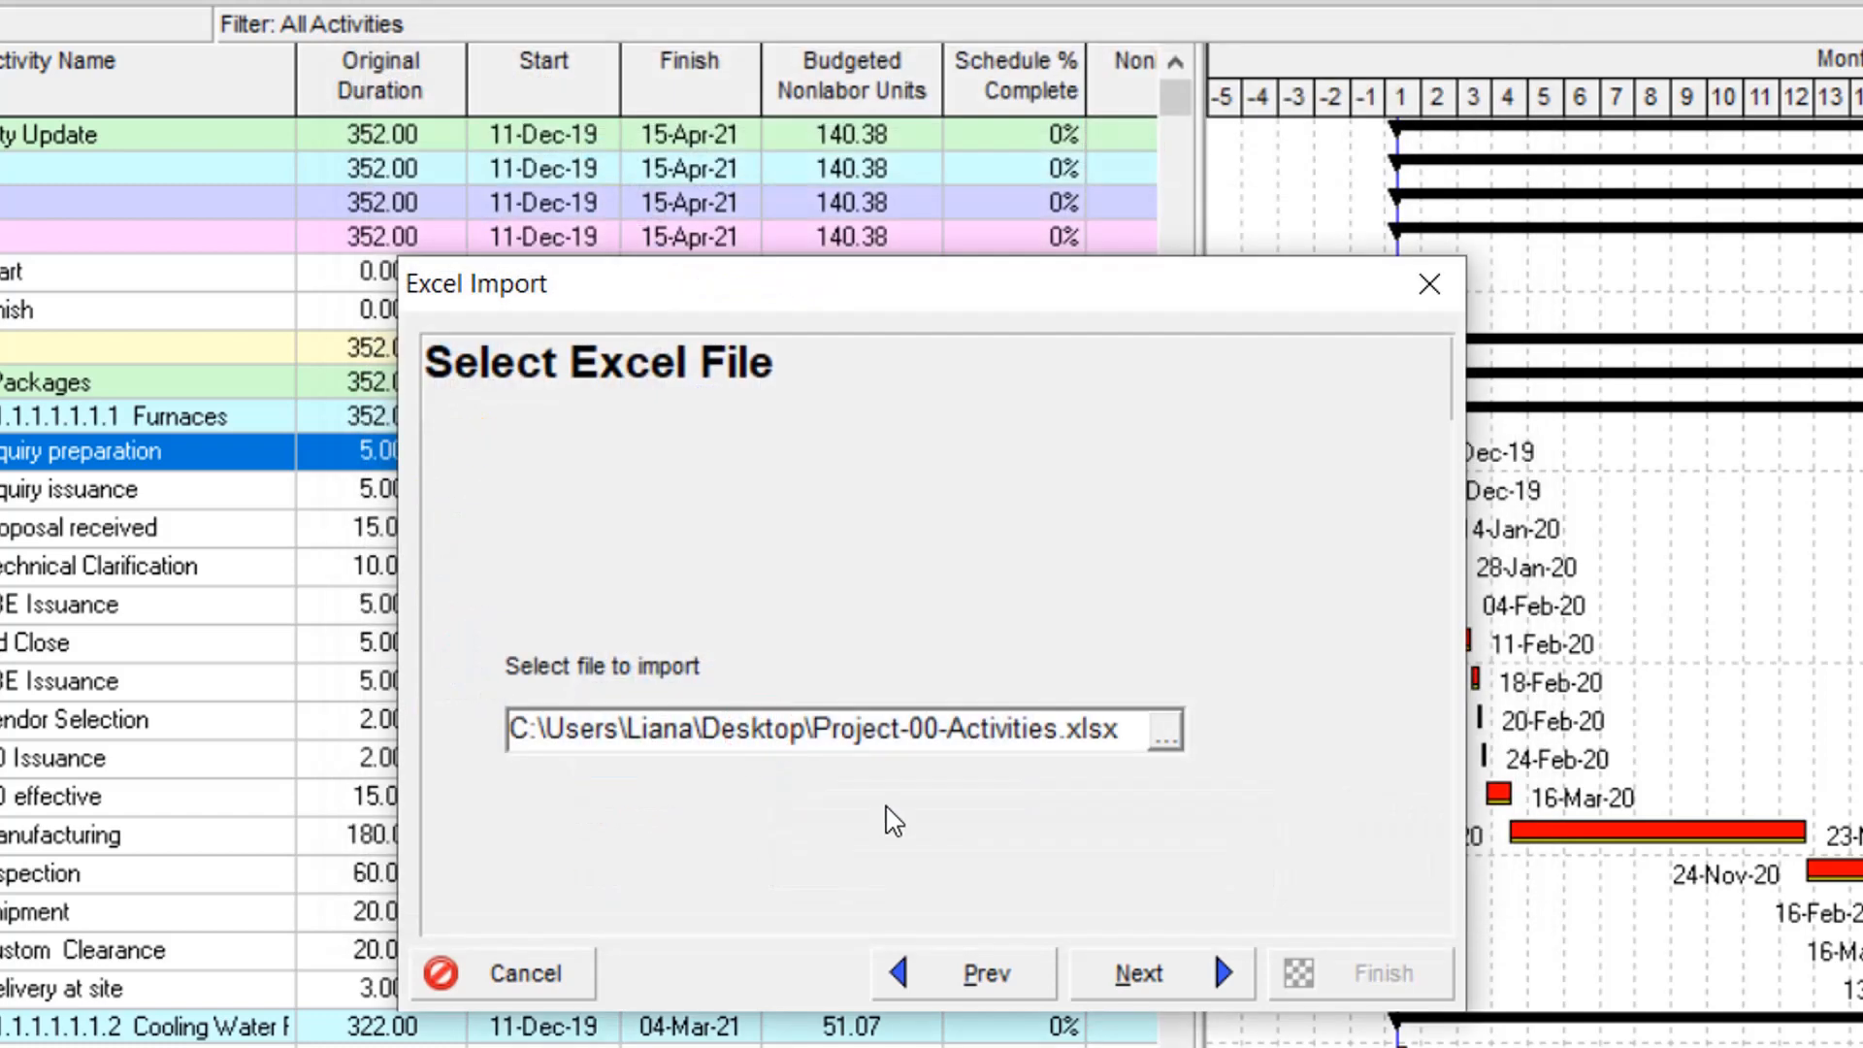
# Step: Choose Activities as the type of data to import and continue to the import project options
pyautogui.click(1189, 973)
pyautogui.click(613, 555)
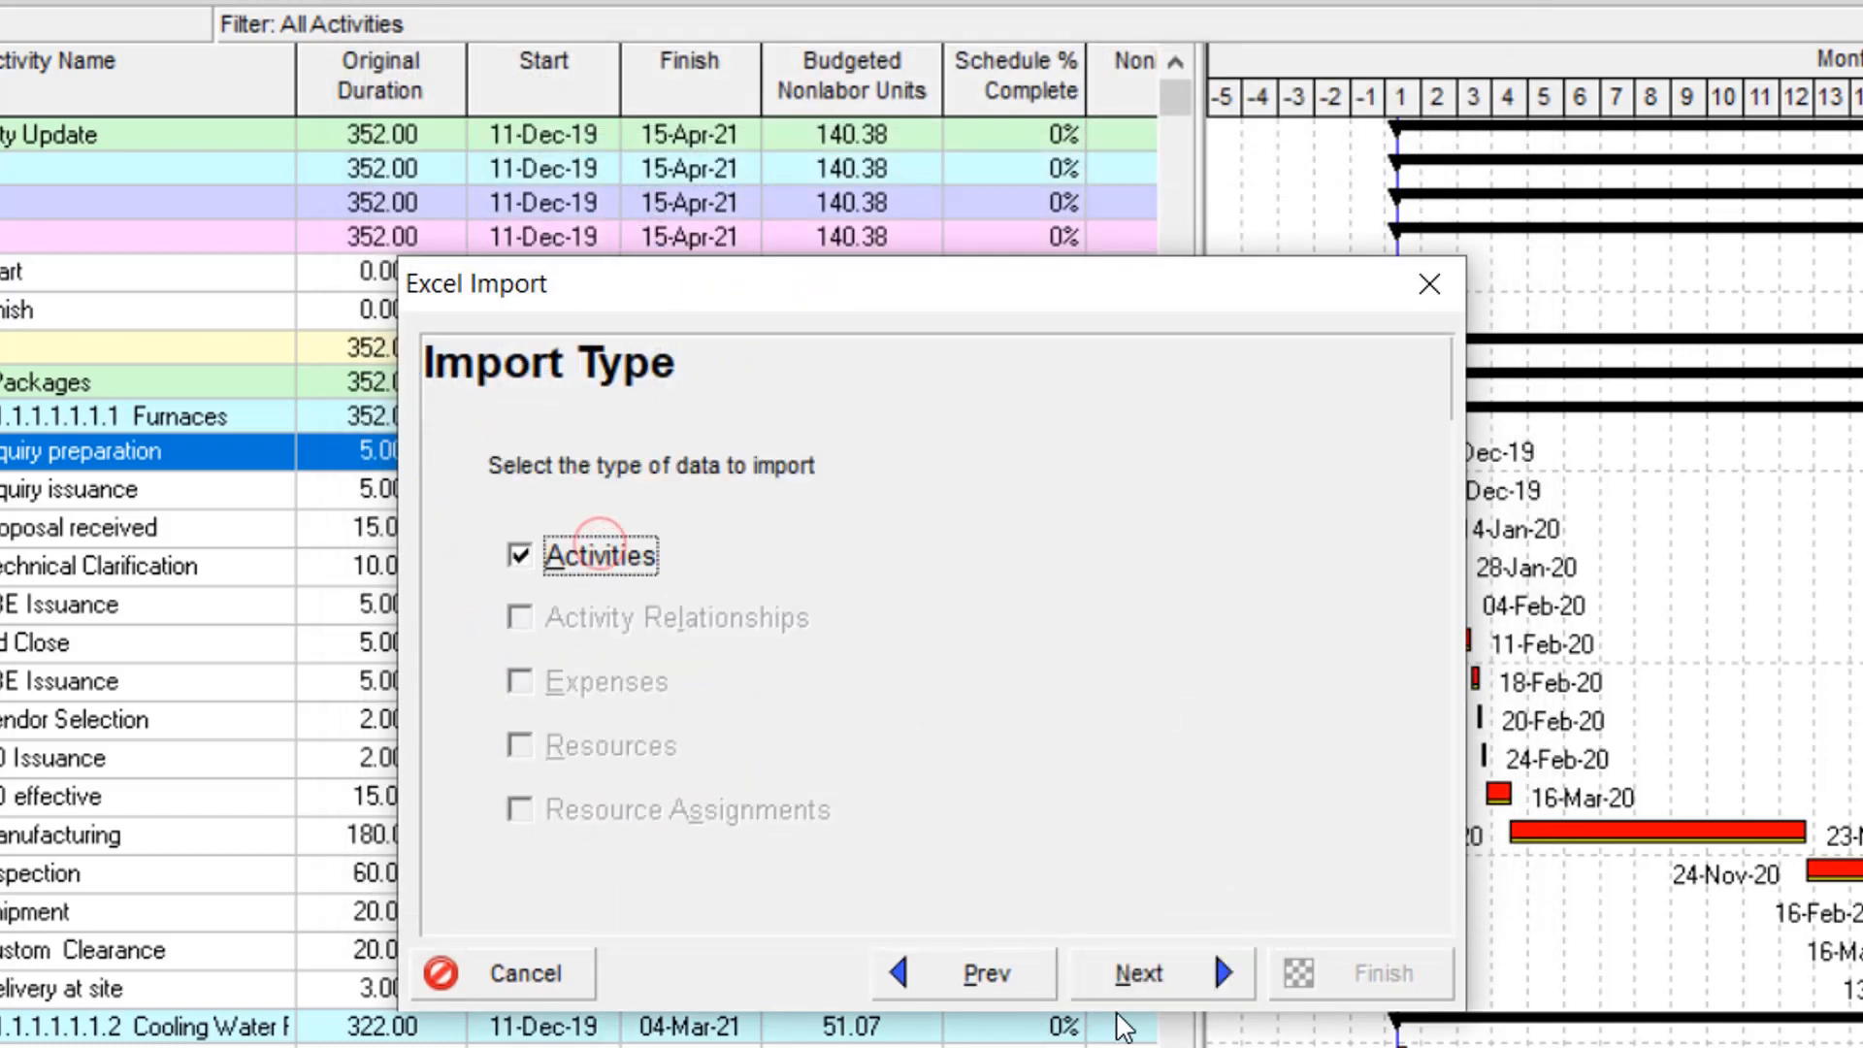
pyautogui.click(1141, 973)
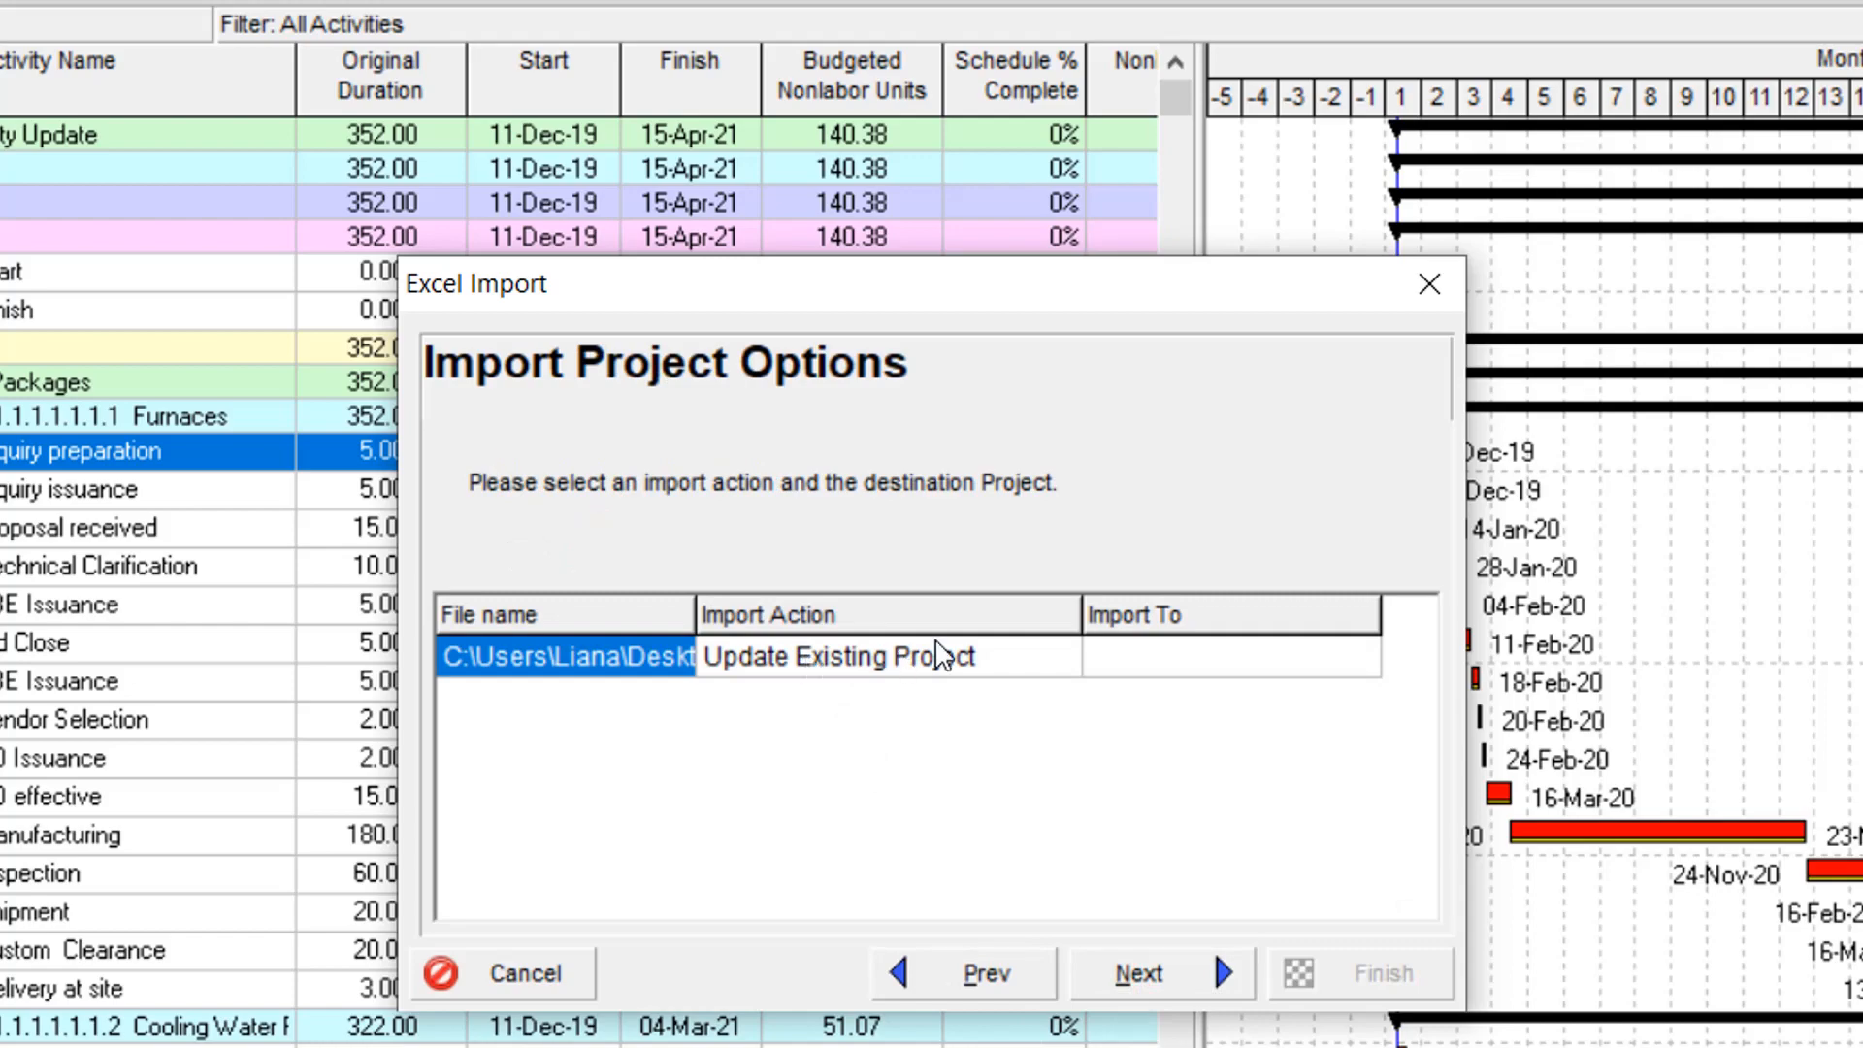
# Step: Set Project-00 as the existing project to update and run the Excel import
pyautogui.click(1160, 655)
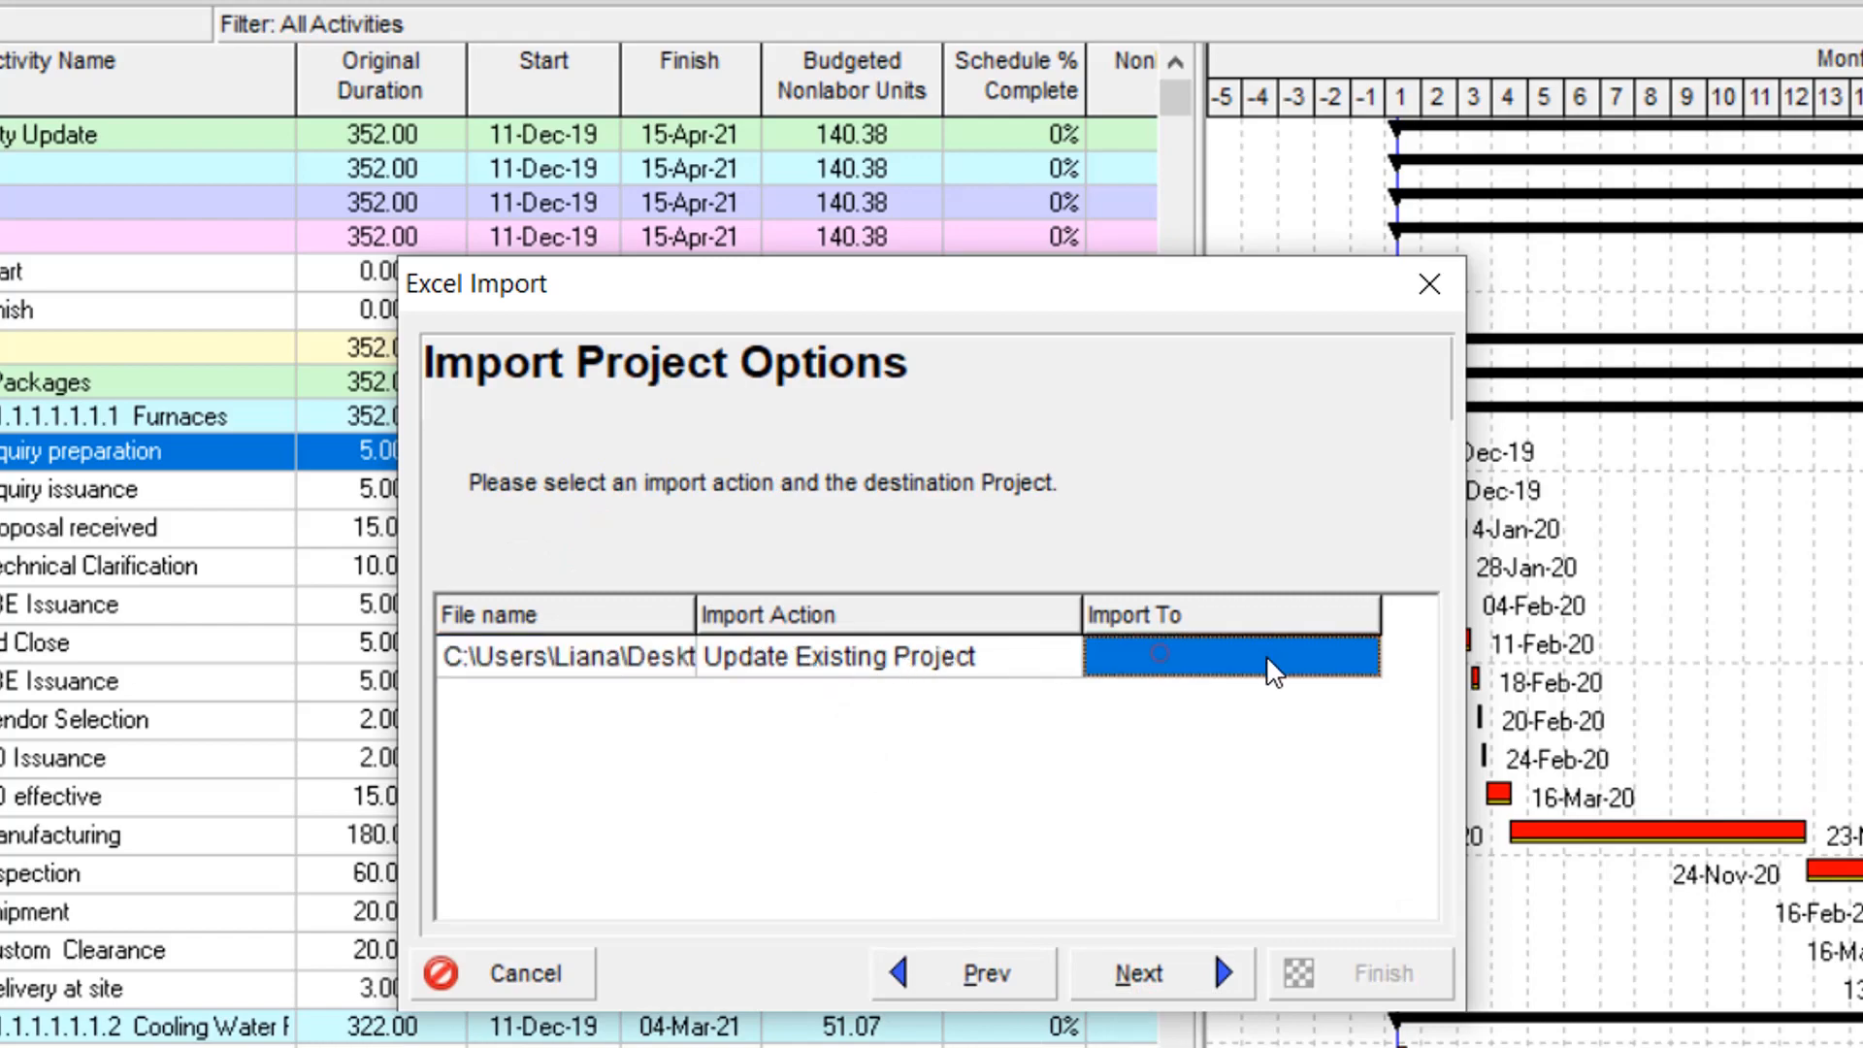
pyautogui.click(1330, 656)
pyautogui.click(1358, 656)
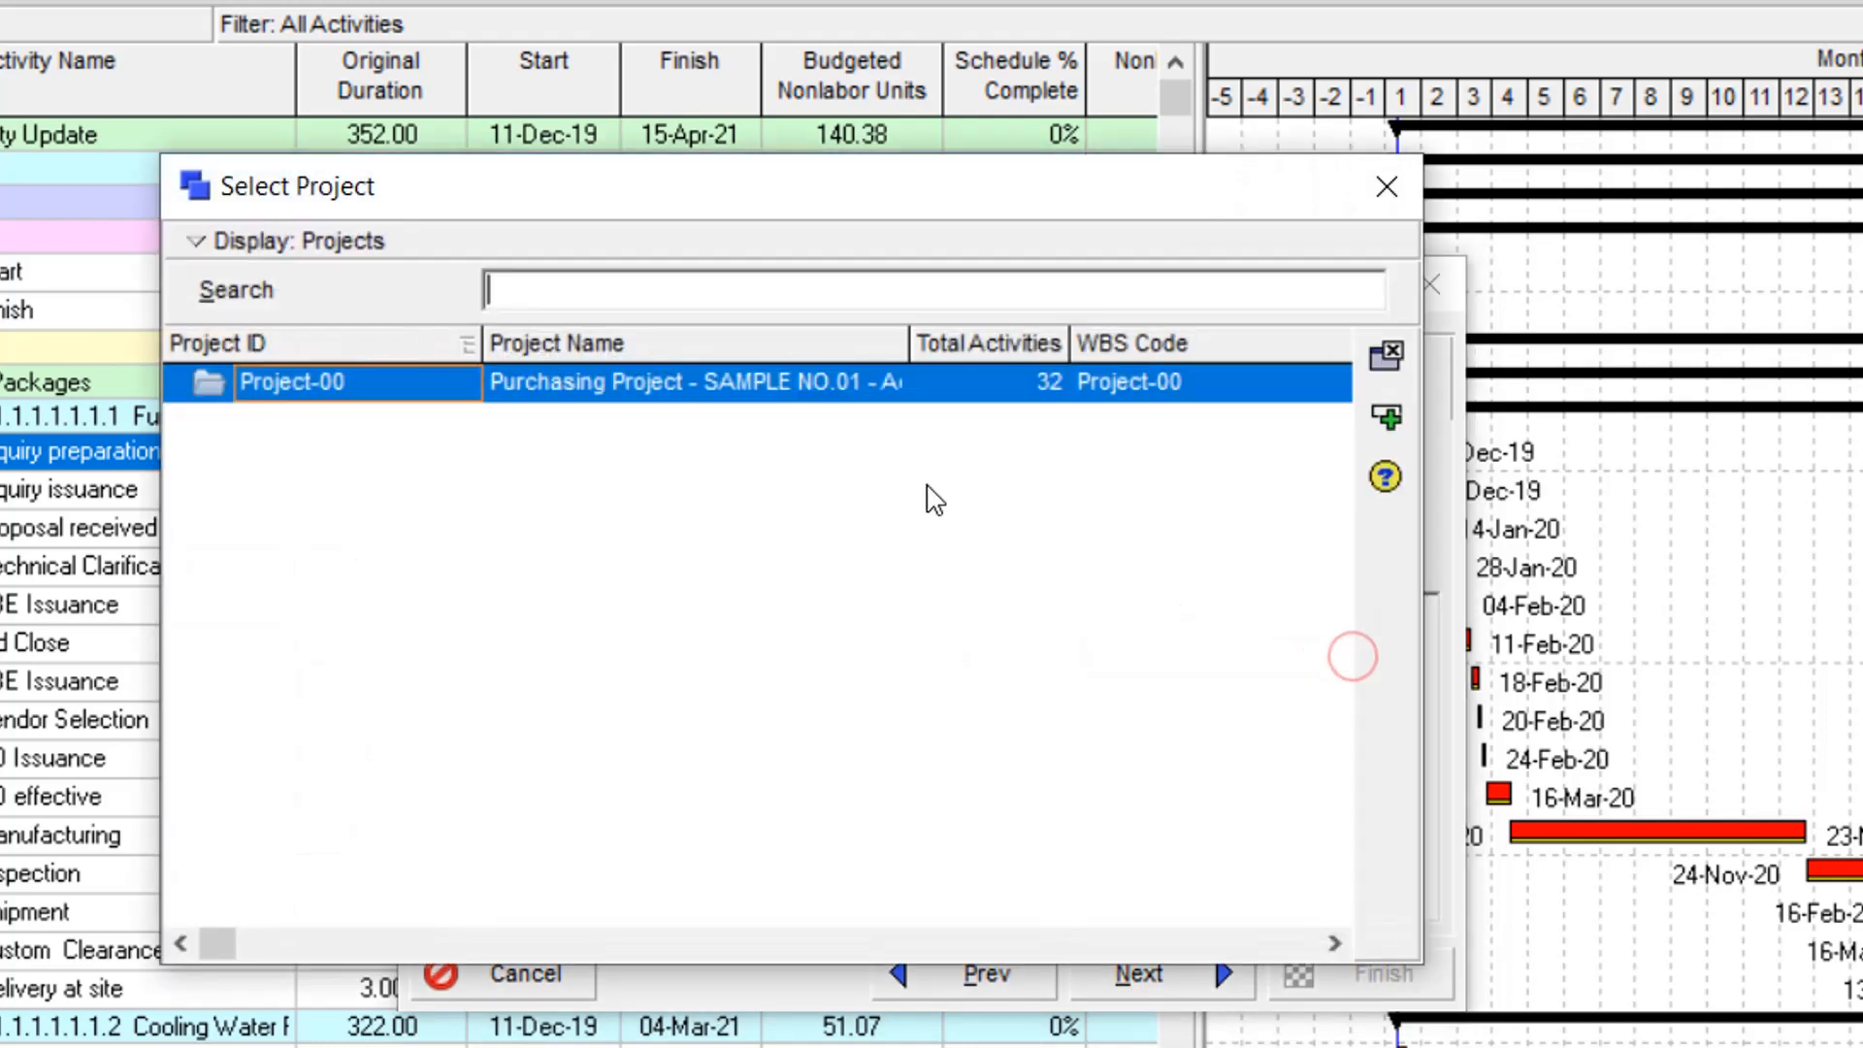
pyautogui.click(697, 394)
pyautogui.doubleClick(703, 407)
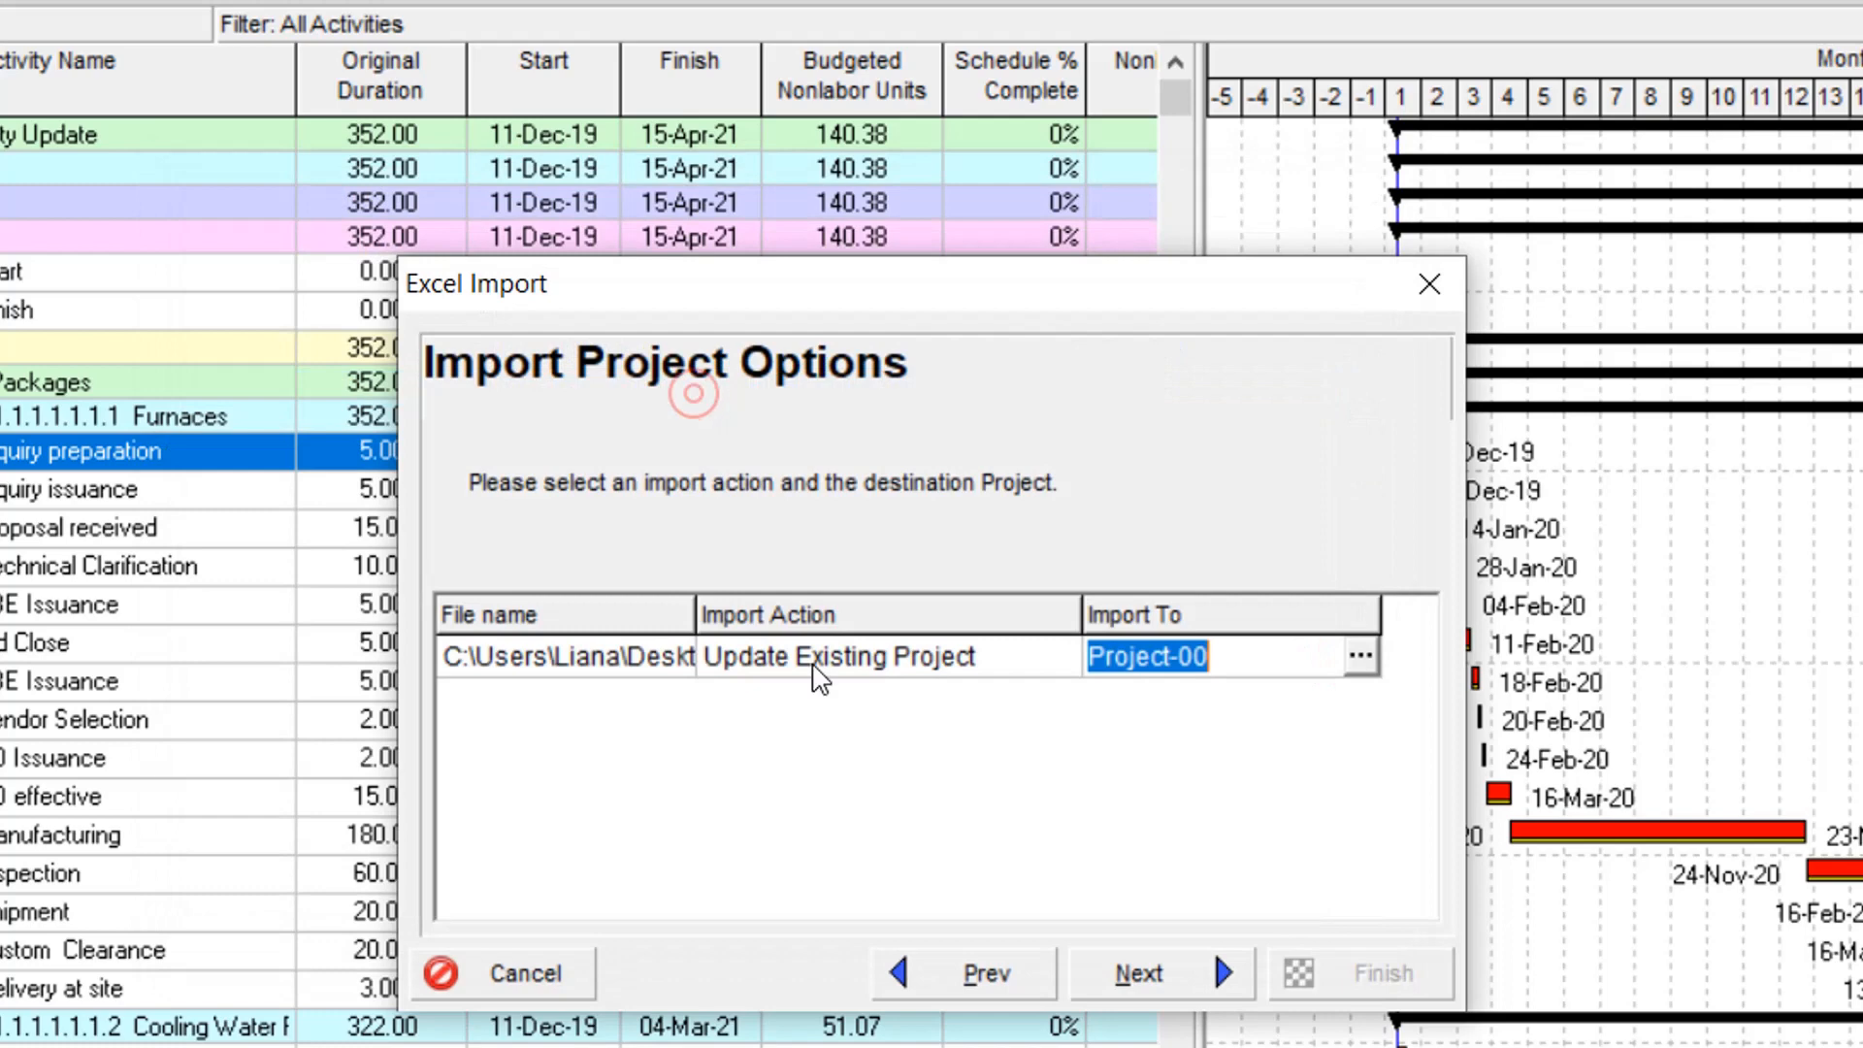
pyautogui.click(1141, 978)
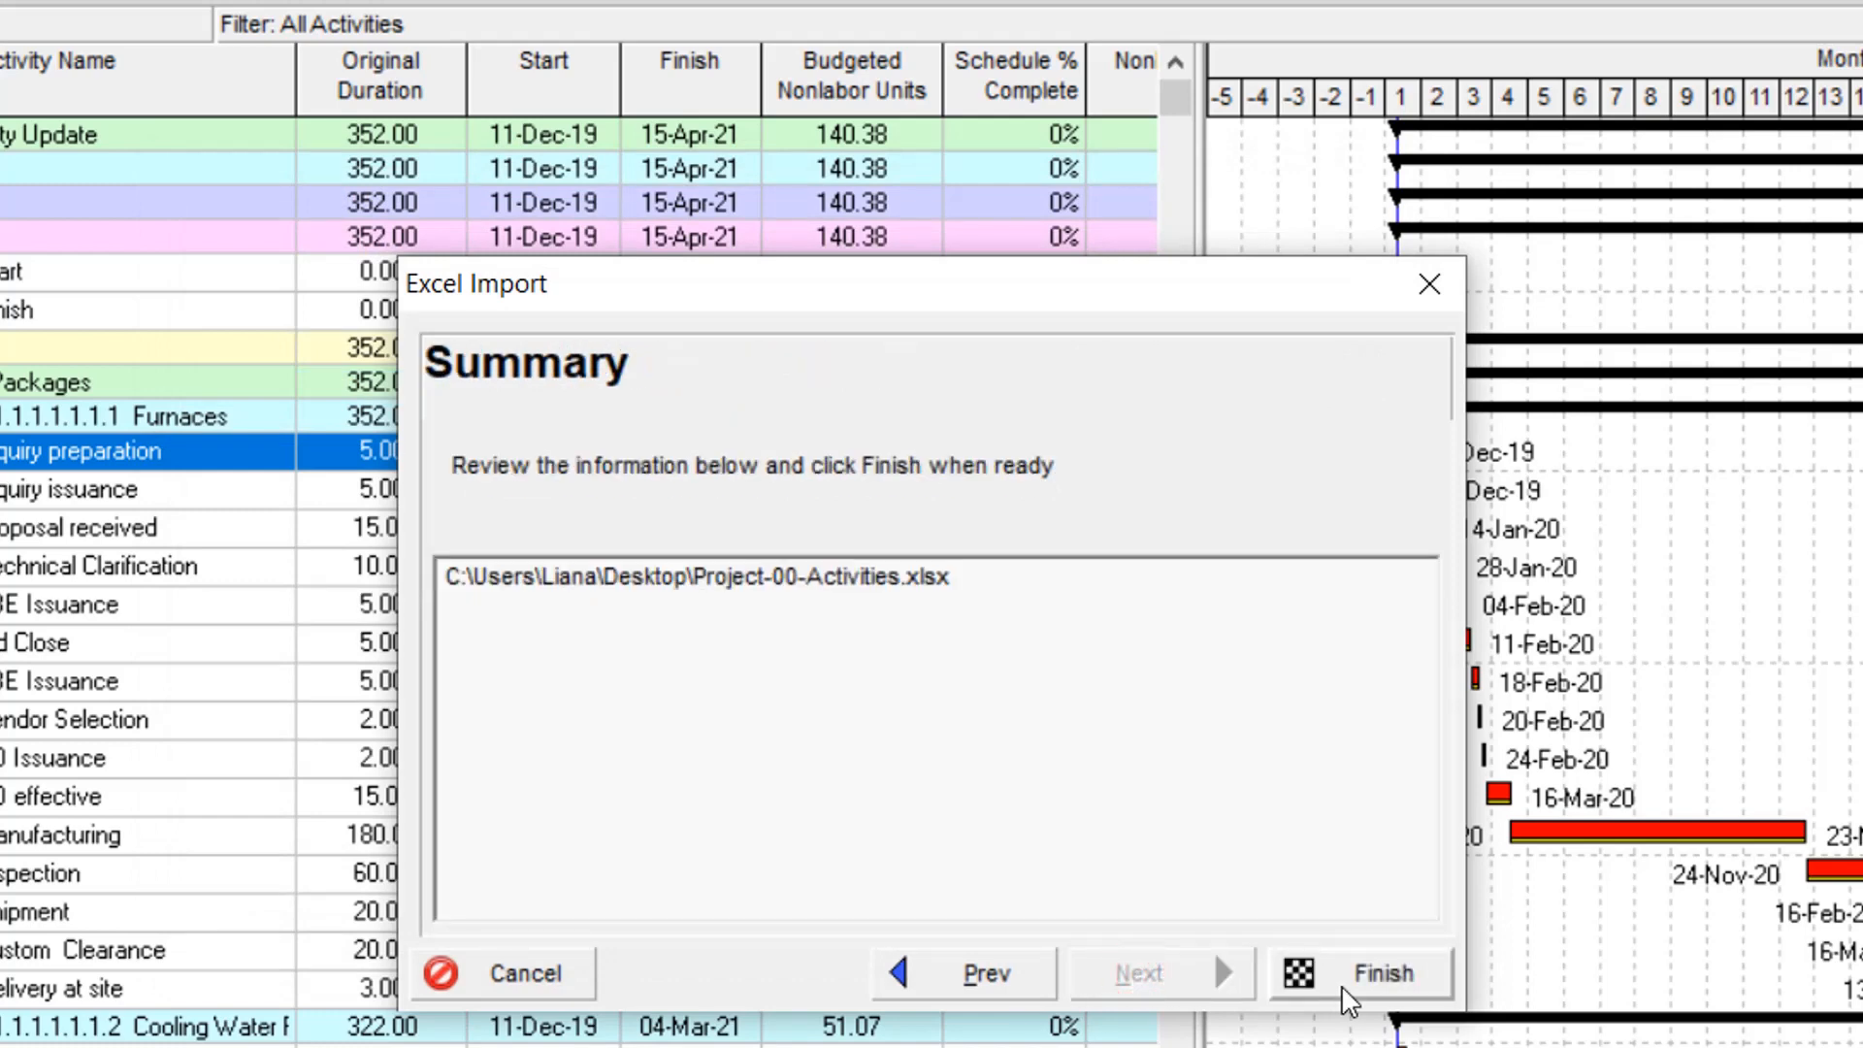
pyautogui.click(1342, 987)
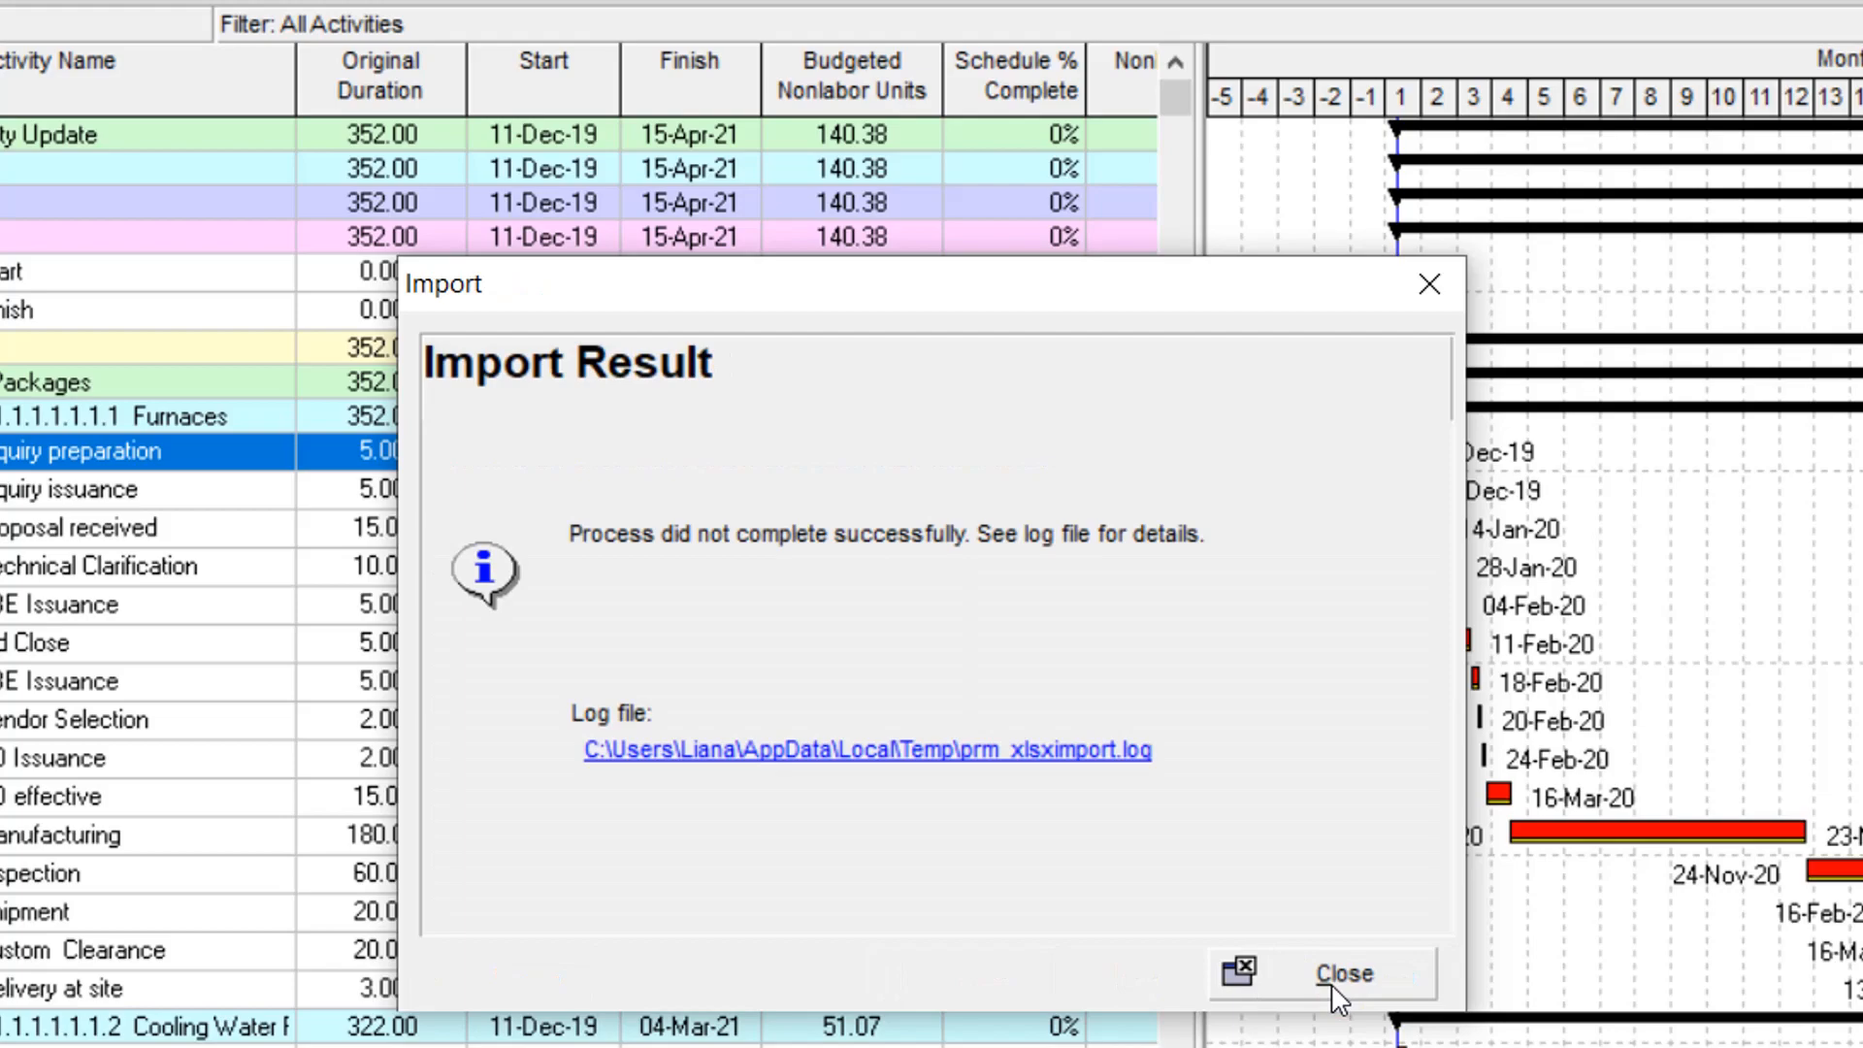
# Step: Review the errors in the prm_xlsximport log file, then close the log and the import result
pyautogui.click(961, 750)
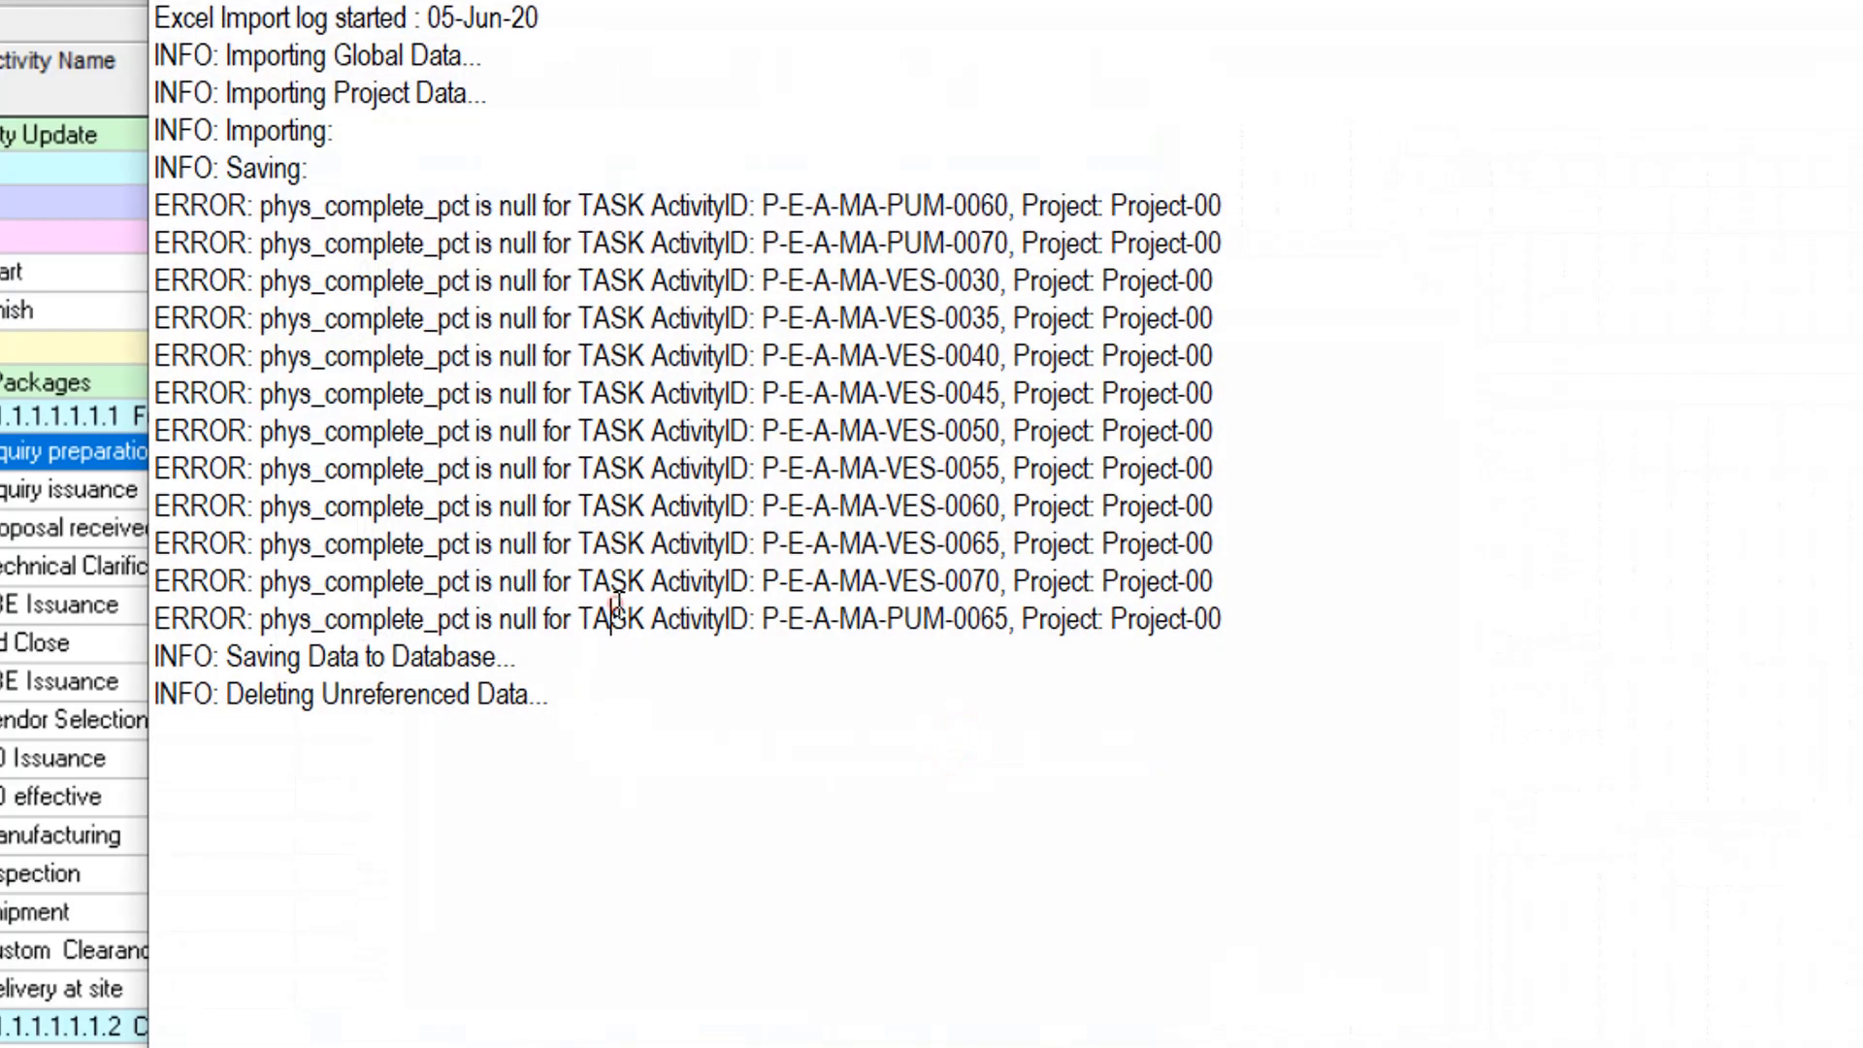
pyautogui.moveTo(614, 619); pyautogui.dragTo(155, 355)
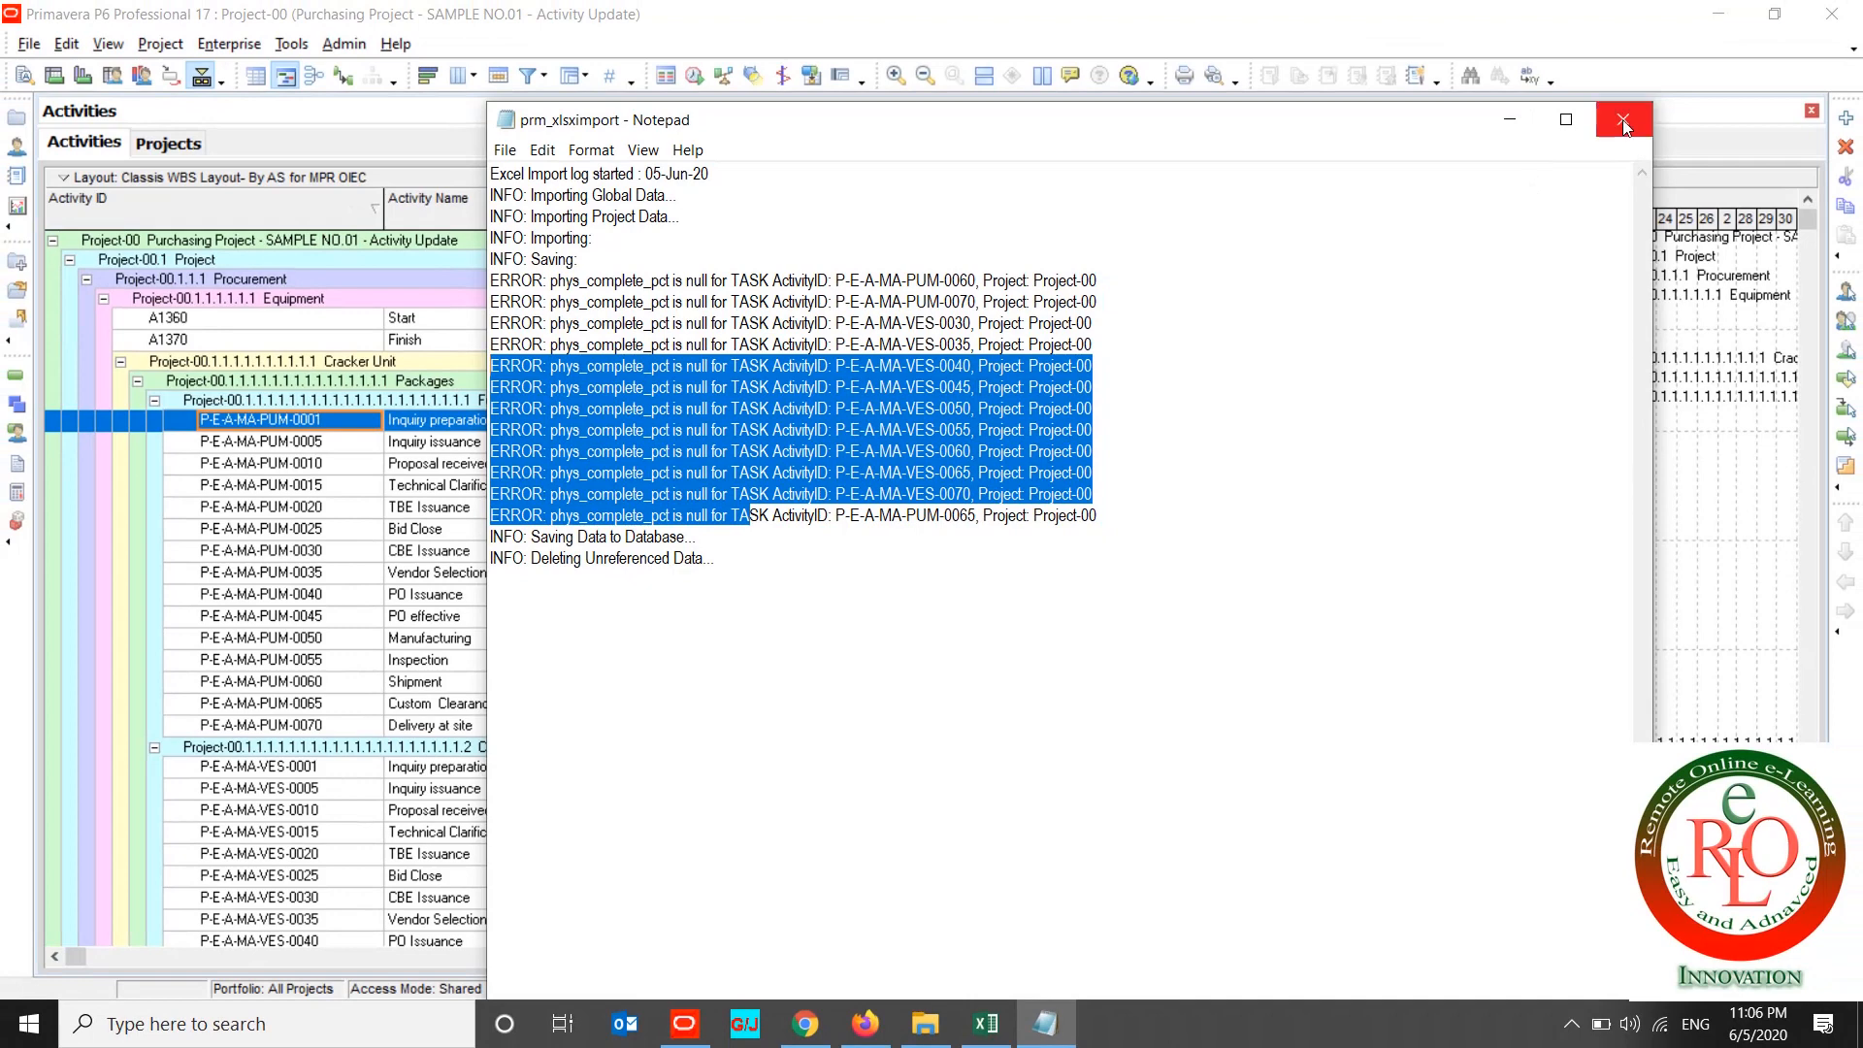
pyautogui.click(1623, 119)
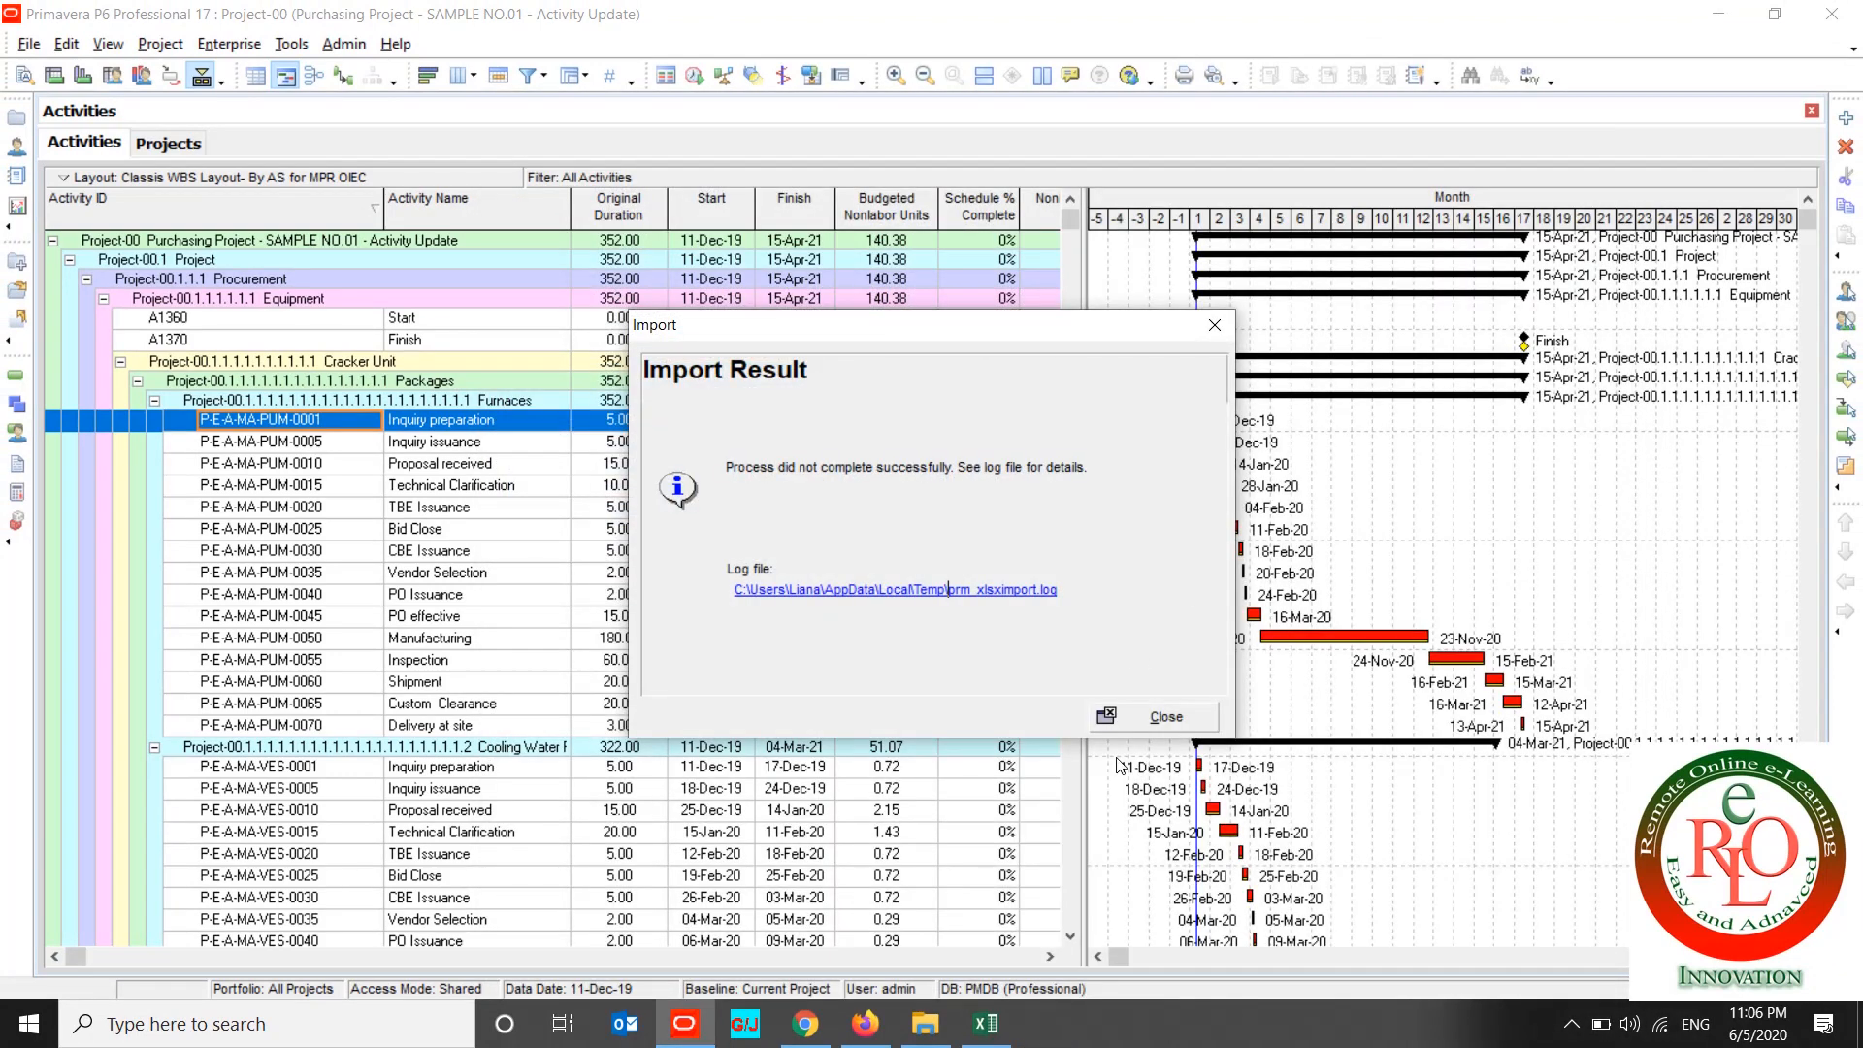
pyautogui.click(1157, 716)
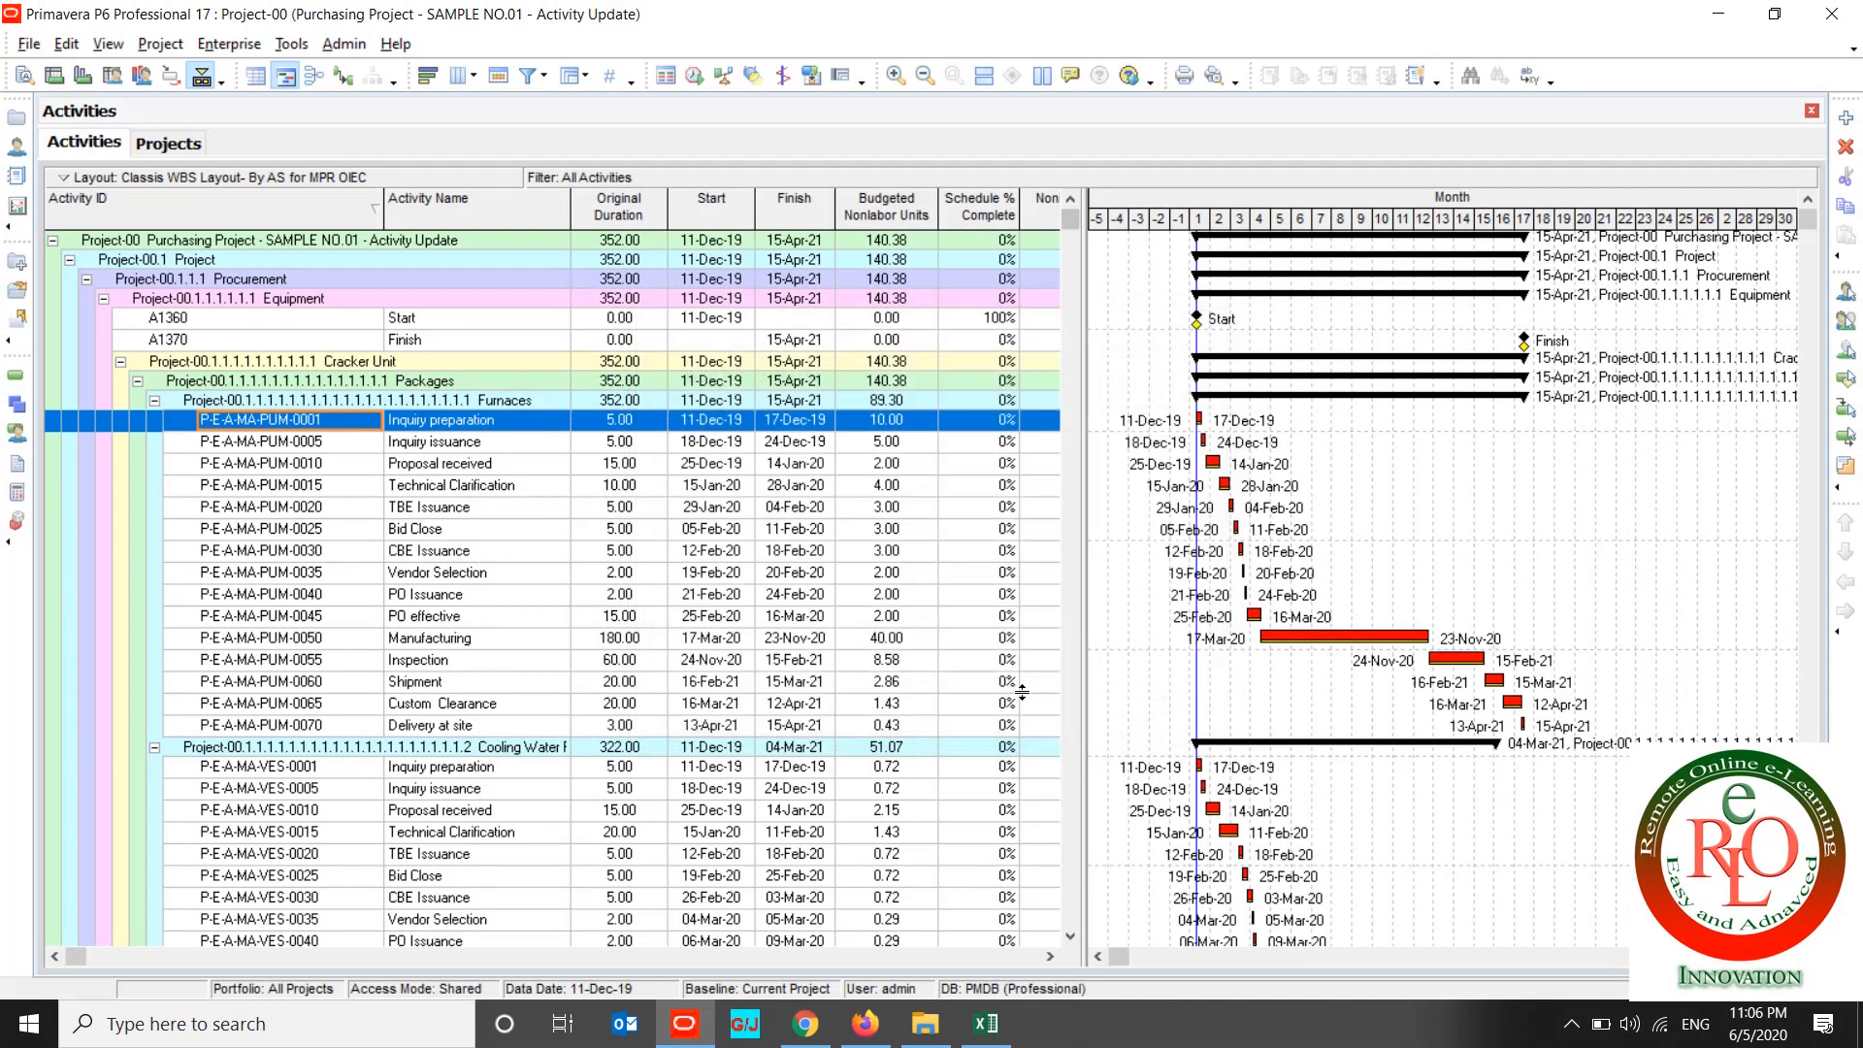
# Step: Add the project activity codes Procurement and Material Type as columns after Activity ID, with Procurement first
pyautogui.click(503, 449)
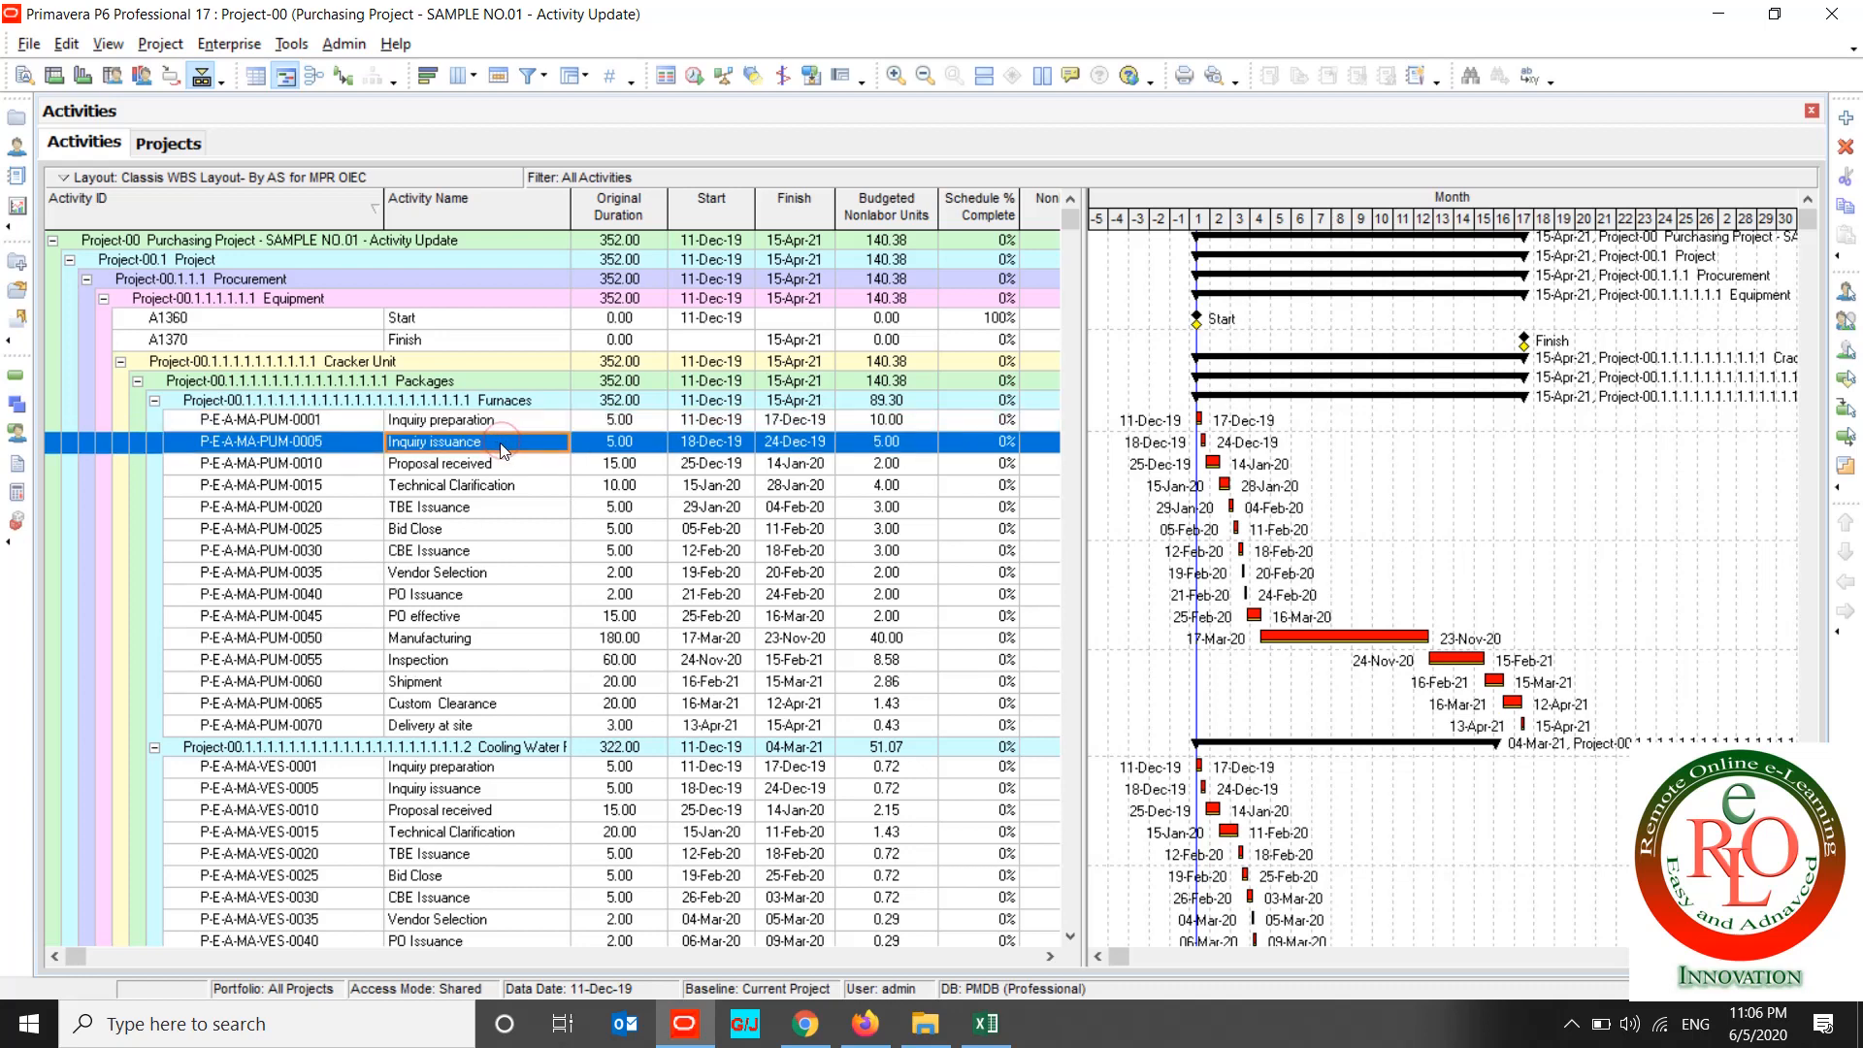
pyautogui.click(458, 77)
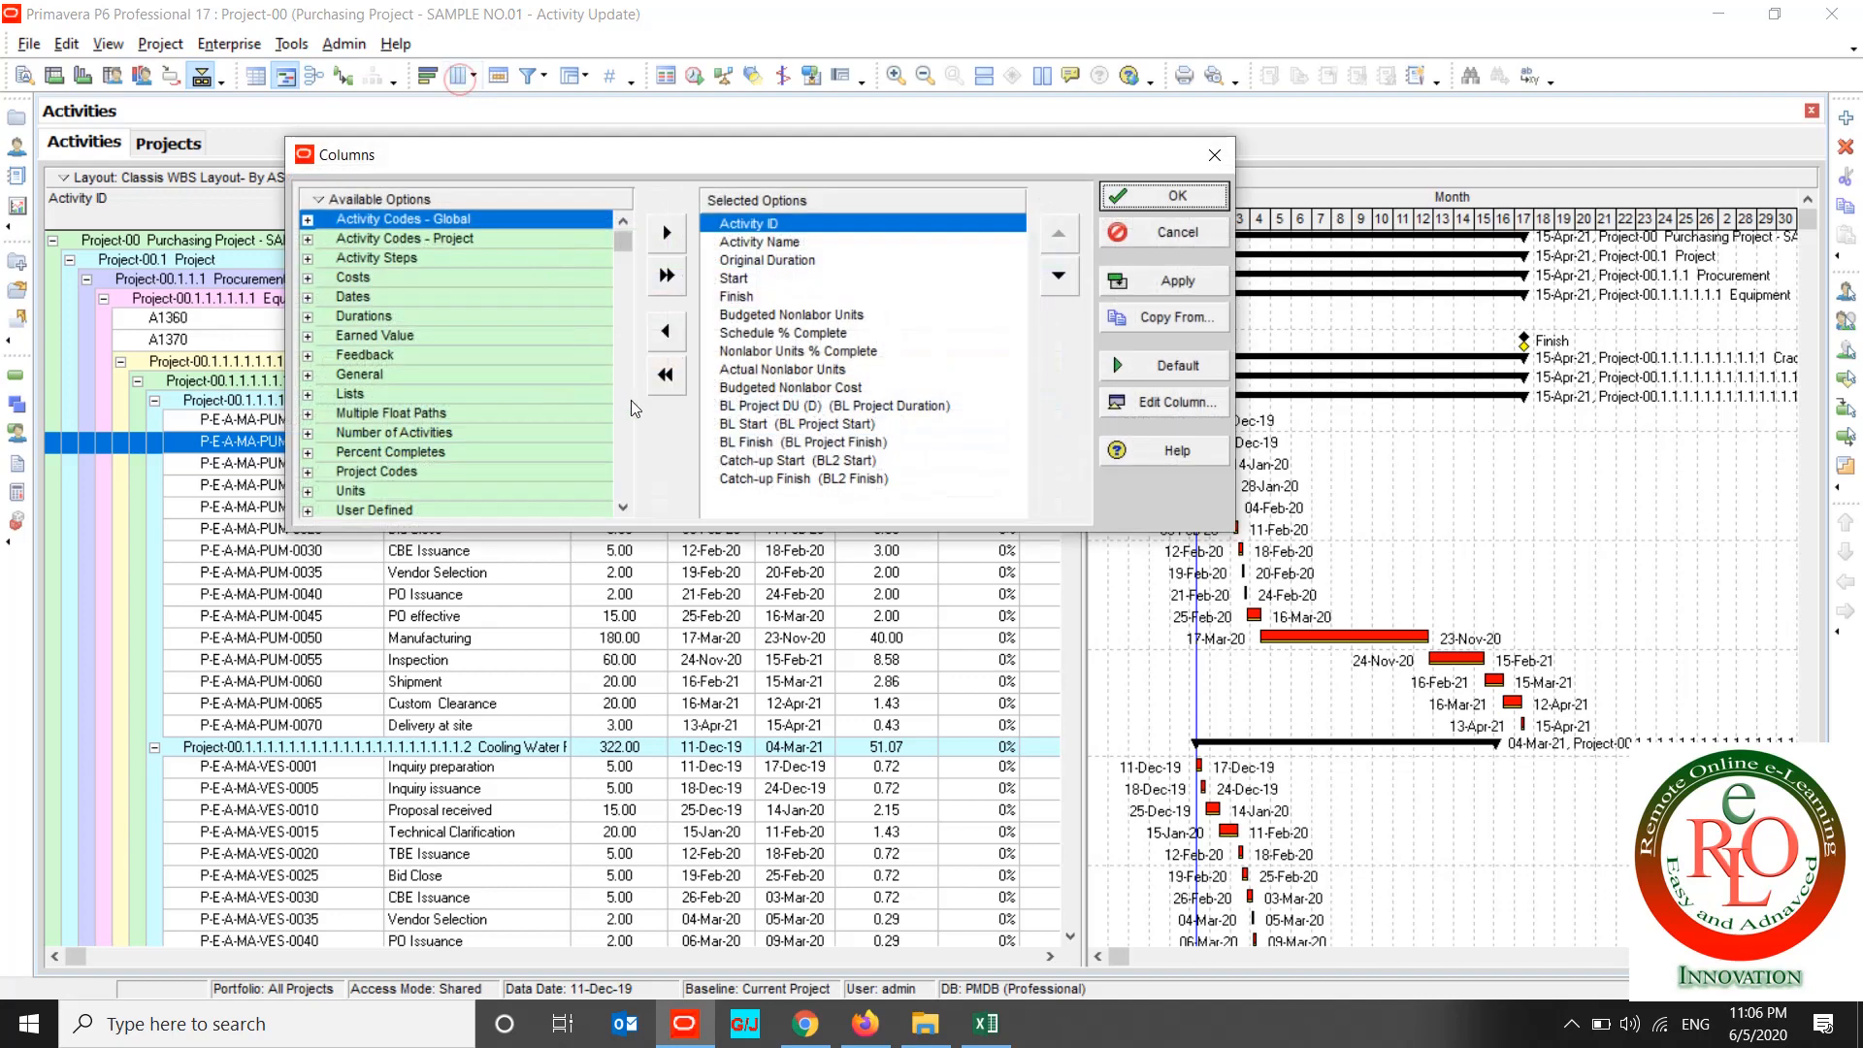
pyautogui.doubleClick(406, 231)
pyautogui.click(410, 258)
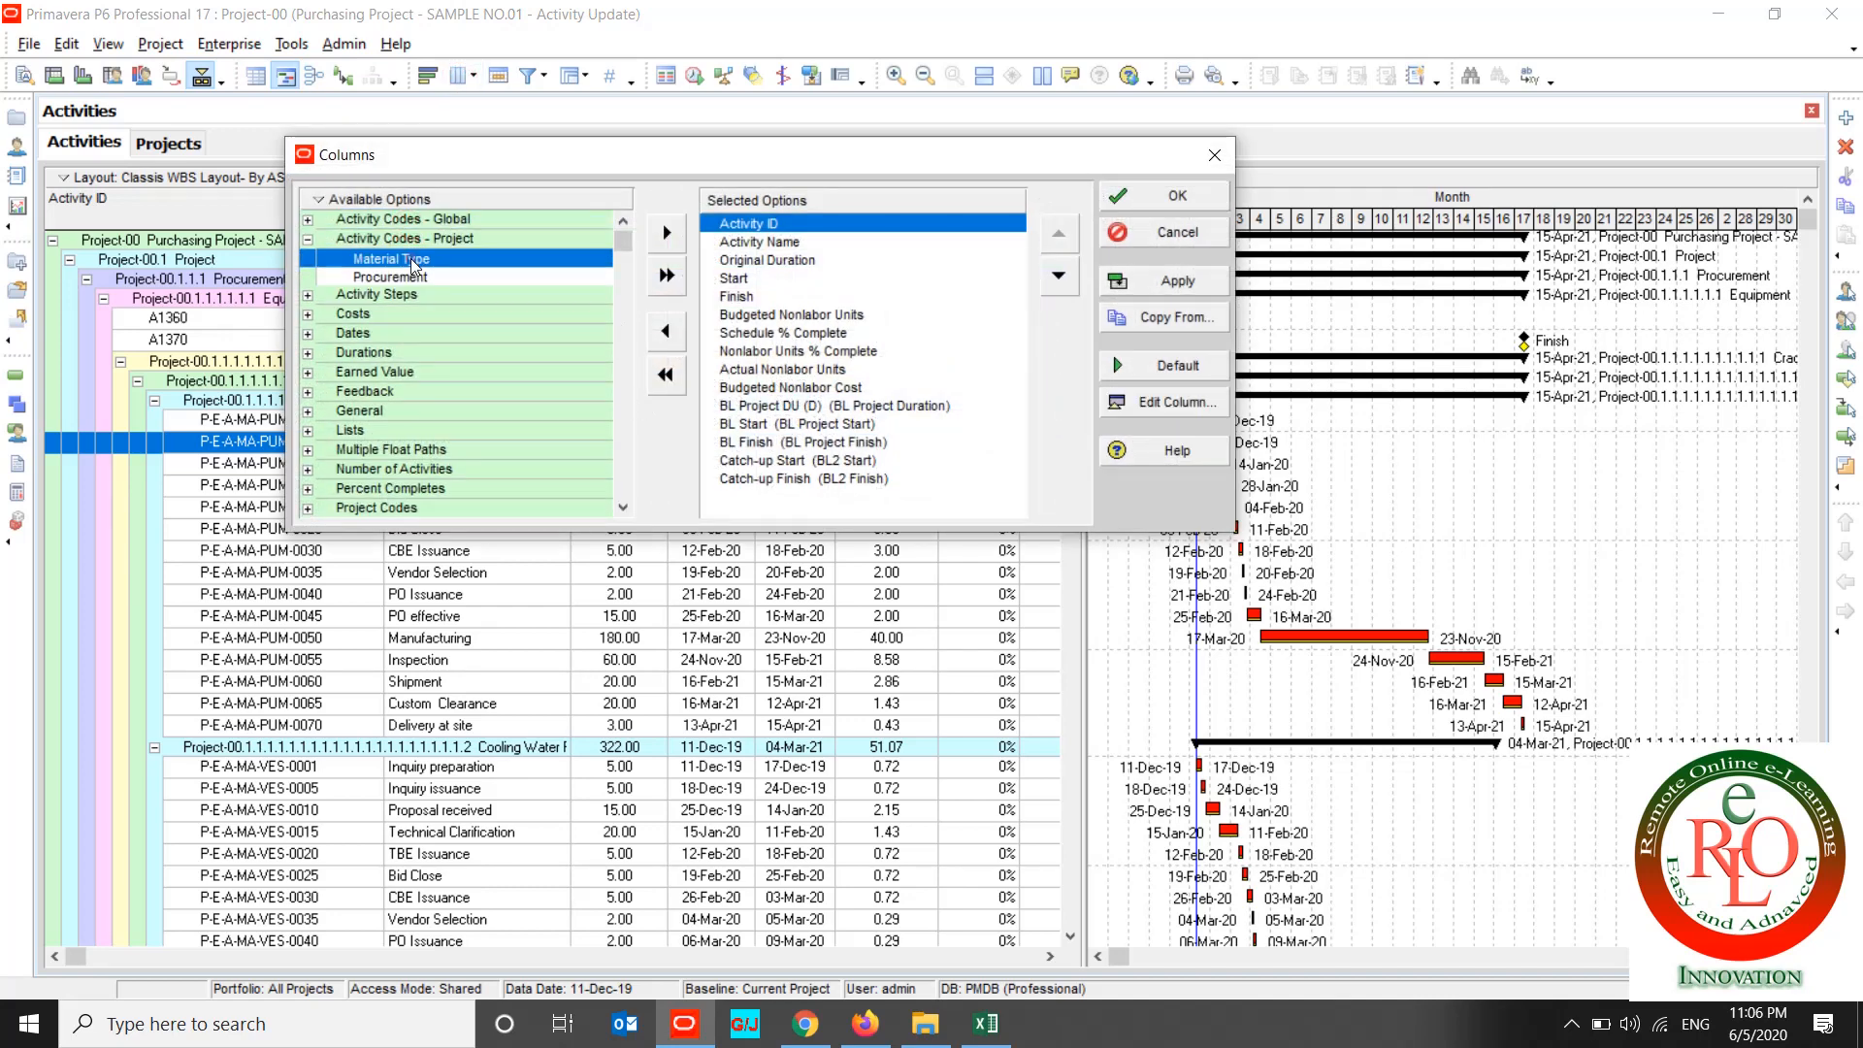
pyautogui.doubleClick(410, 258)
pyautogui.doubleClick(411, 258)
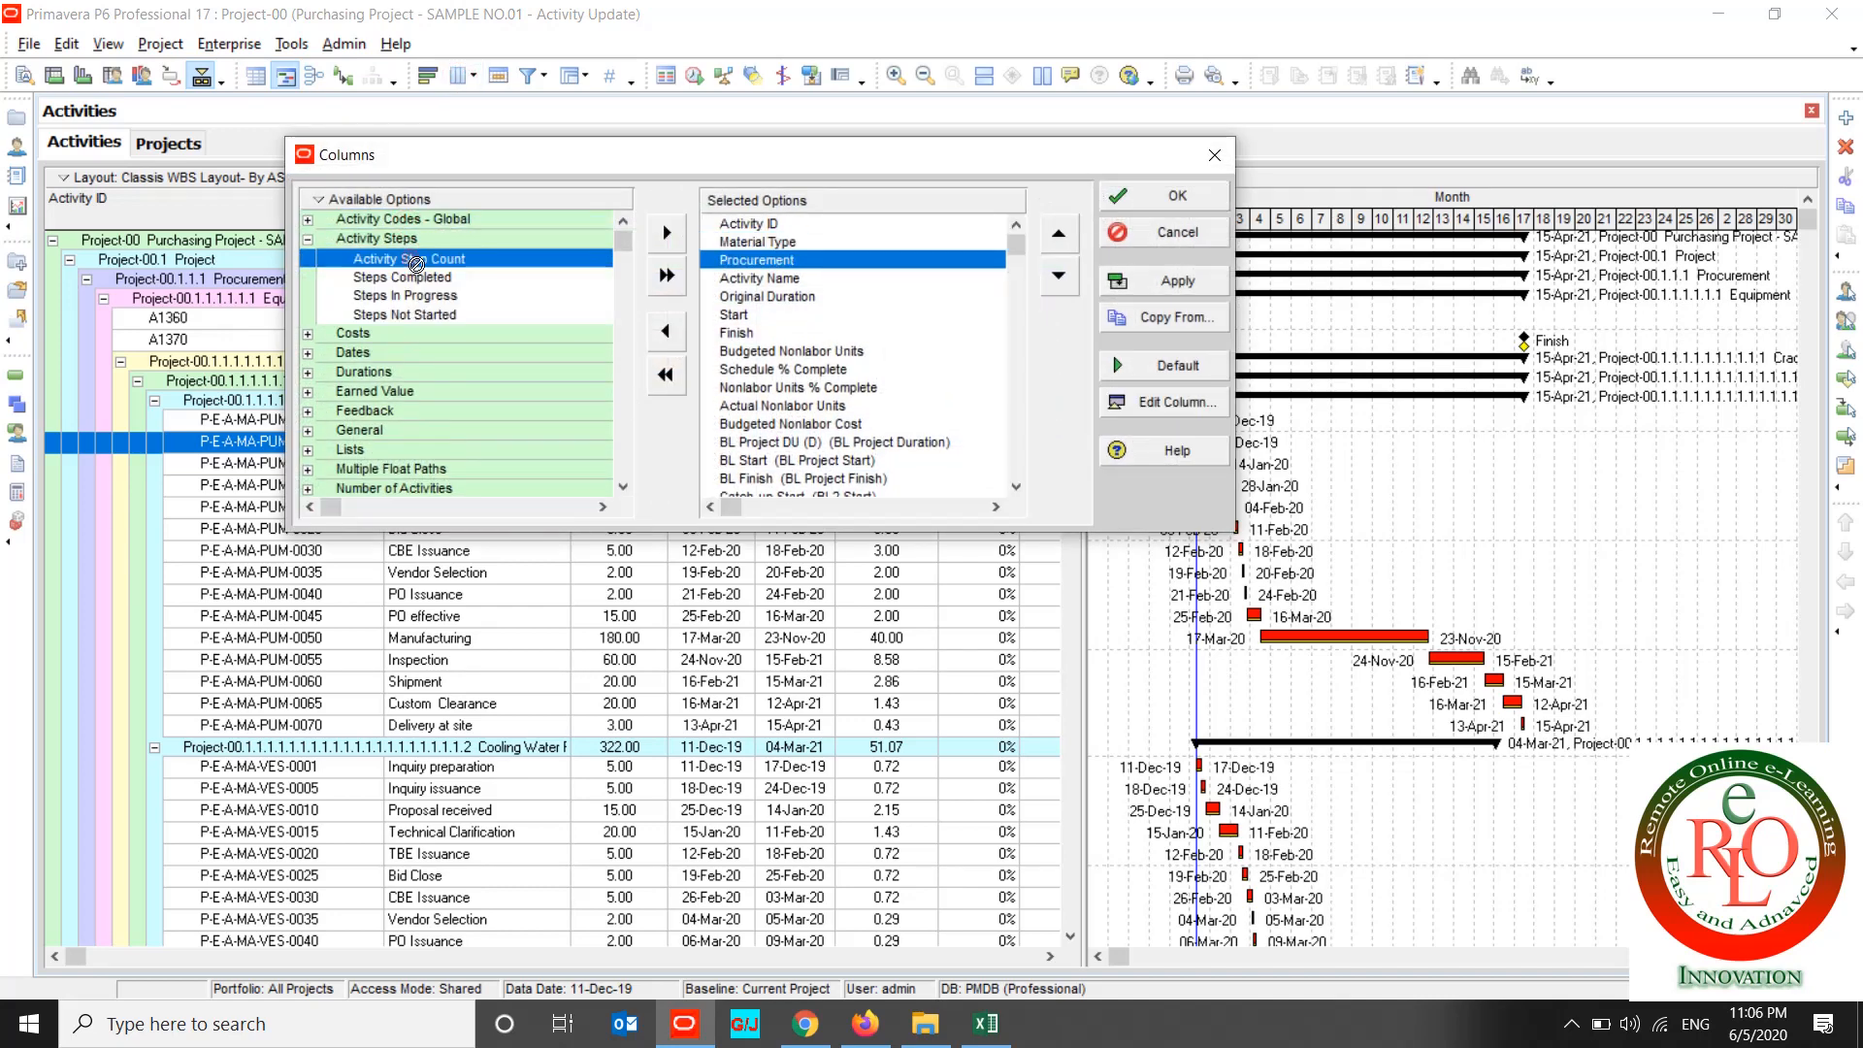
pyautogui.click(1057, 233)
pyautogui.click(1165, 280)
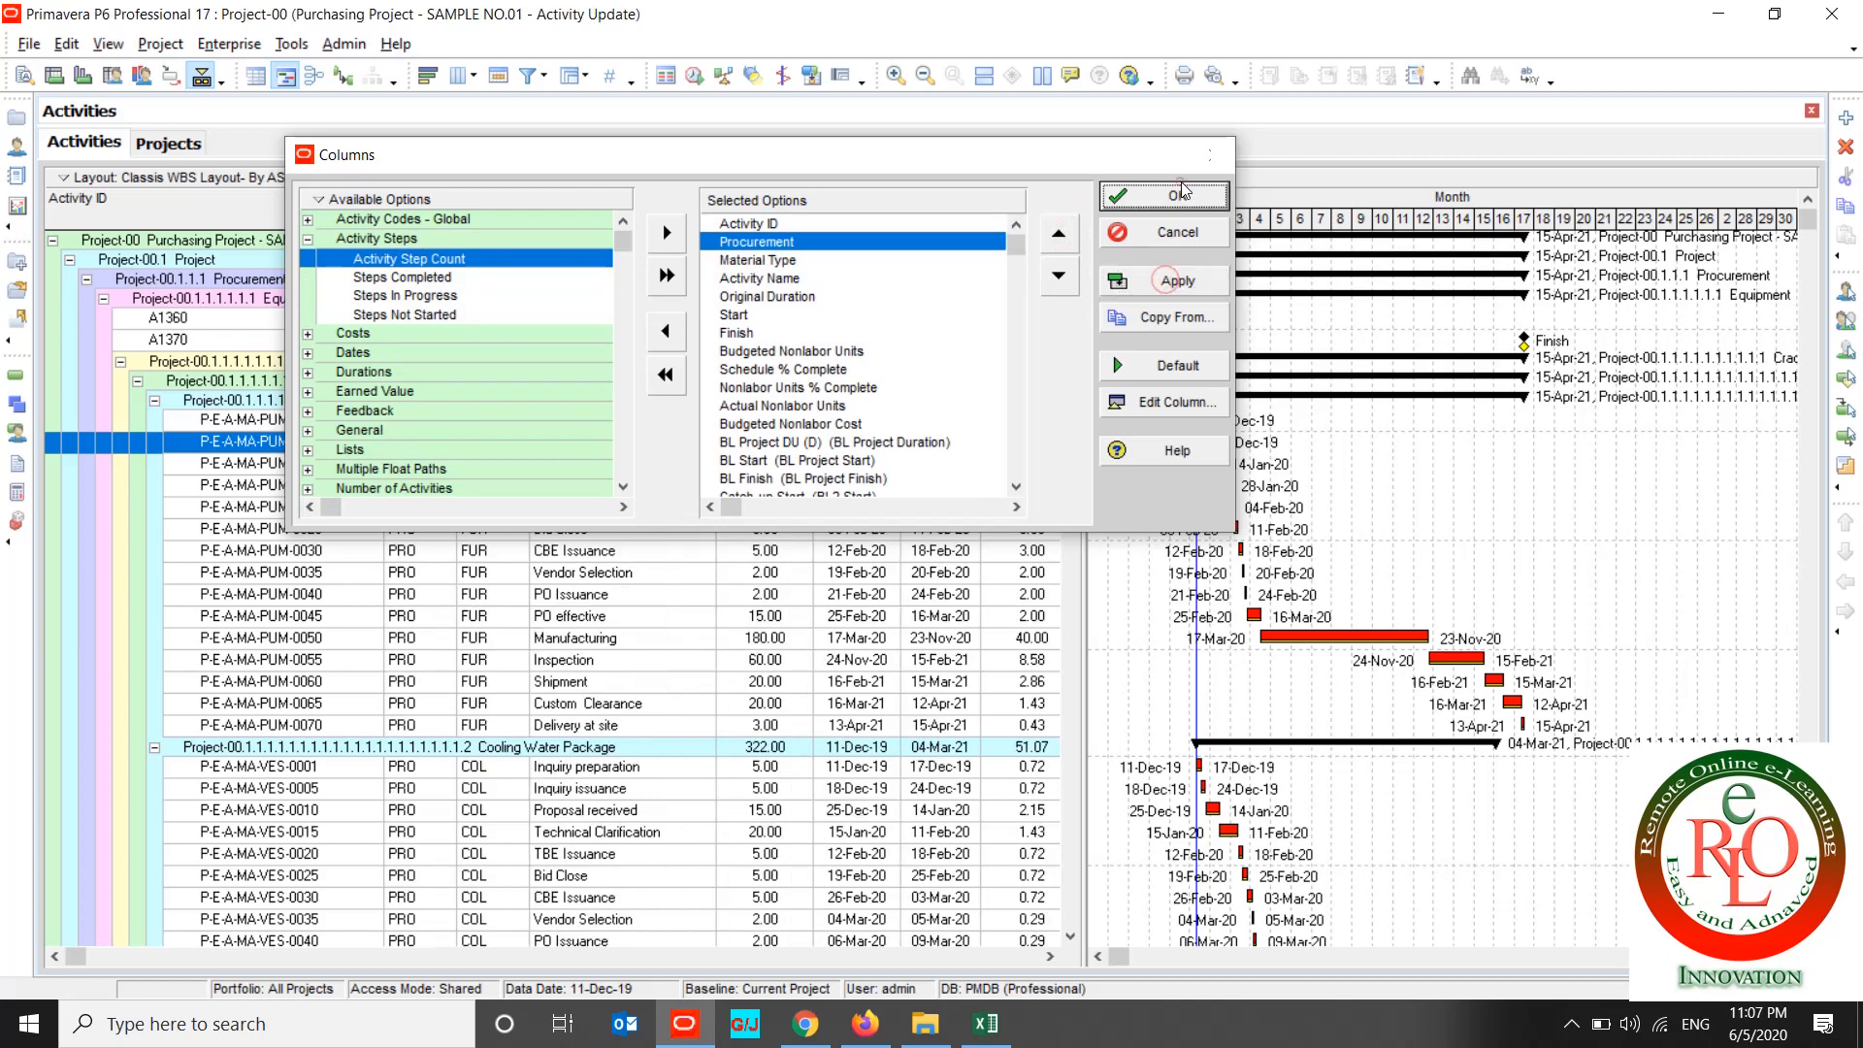
pyautogui.click(1177, 195)
# Step: Group the activities by Procurement instead of WBS at the first level, with indent turned off
pyautogui.scroll(-2, 398, 475)
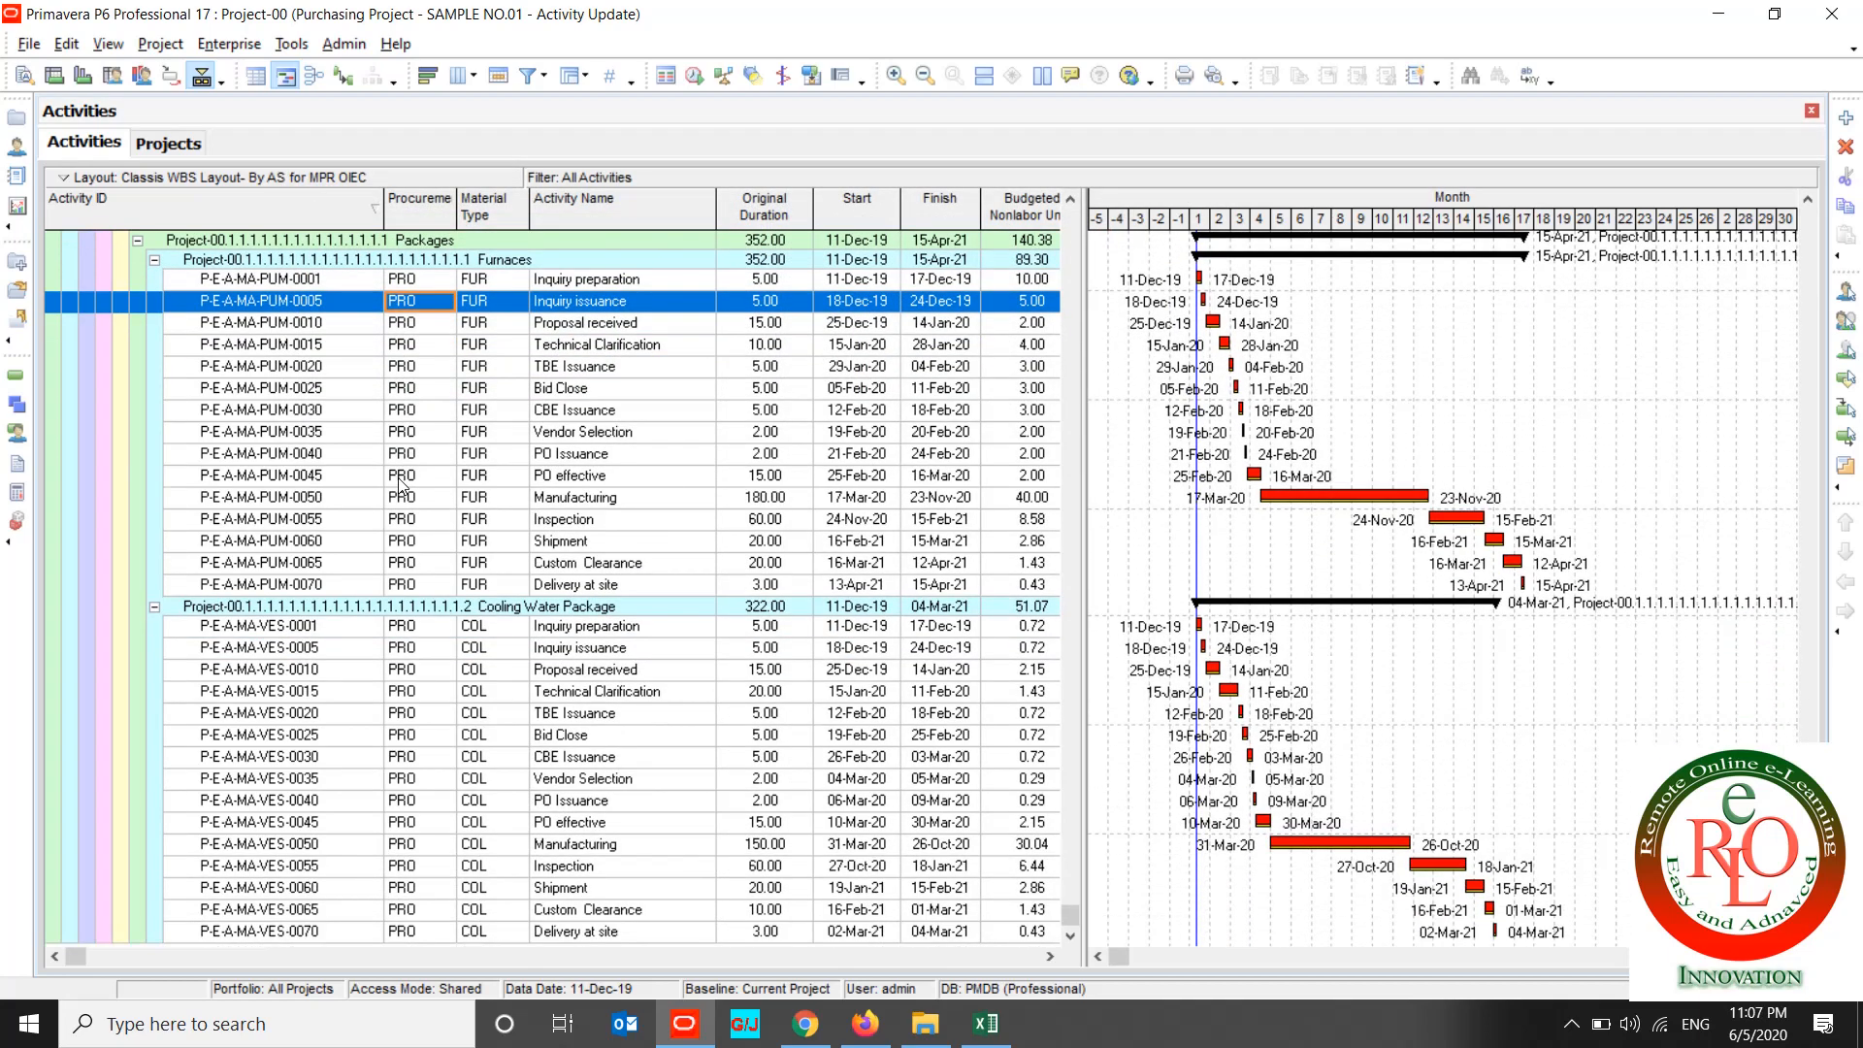
pyautogui.click(436, 786)
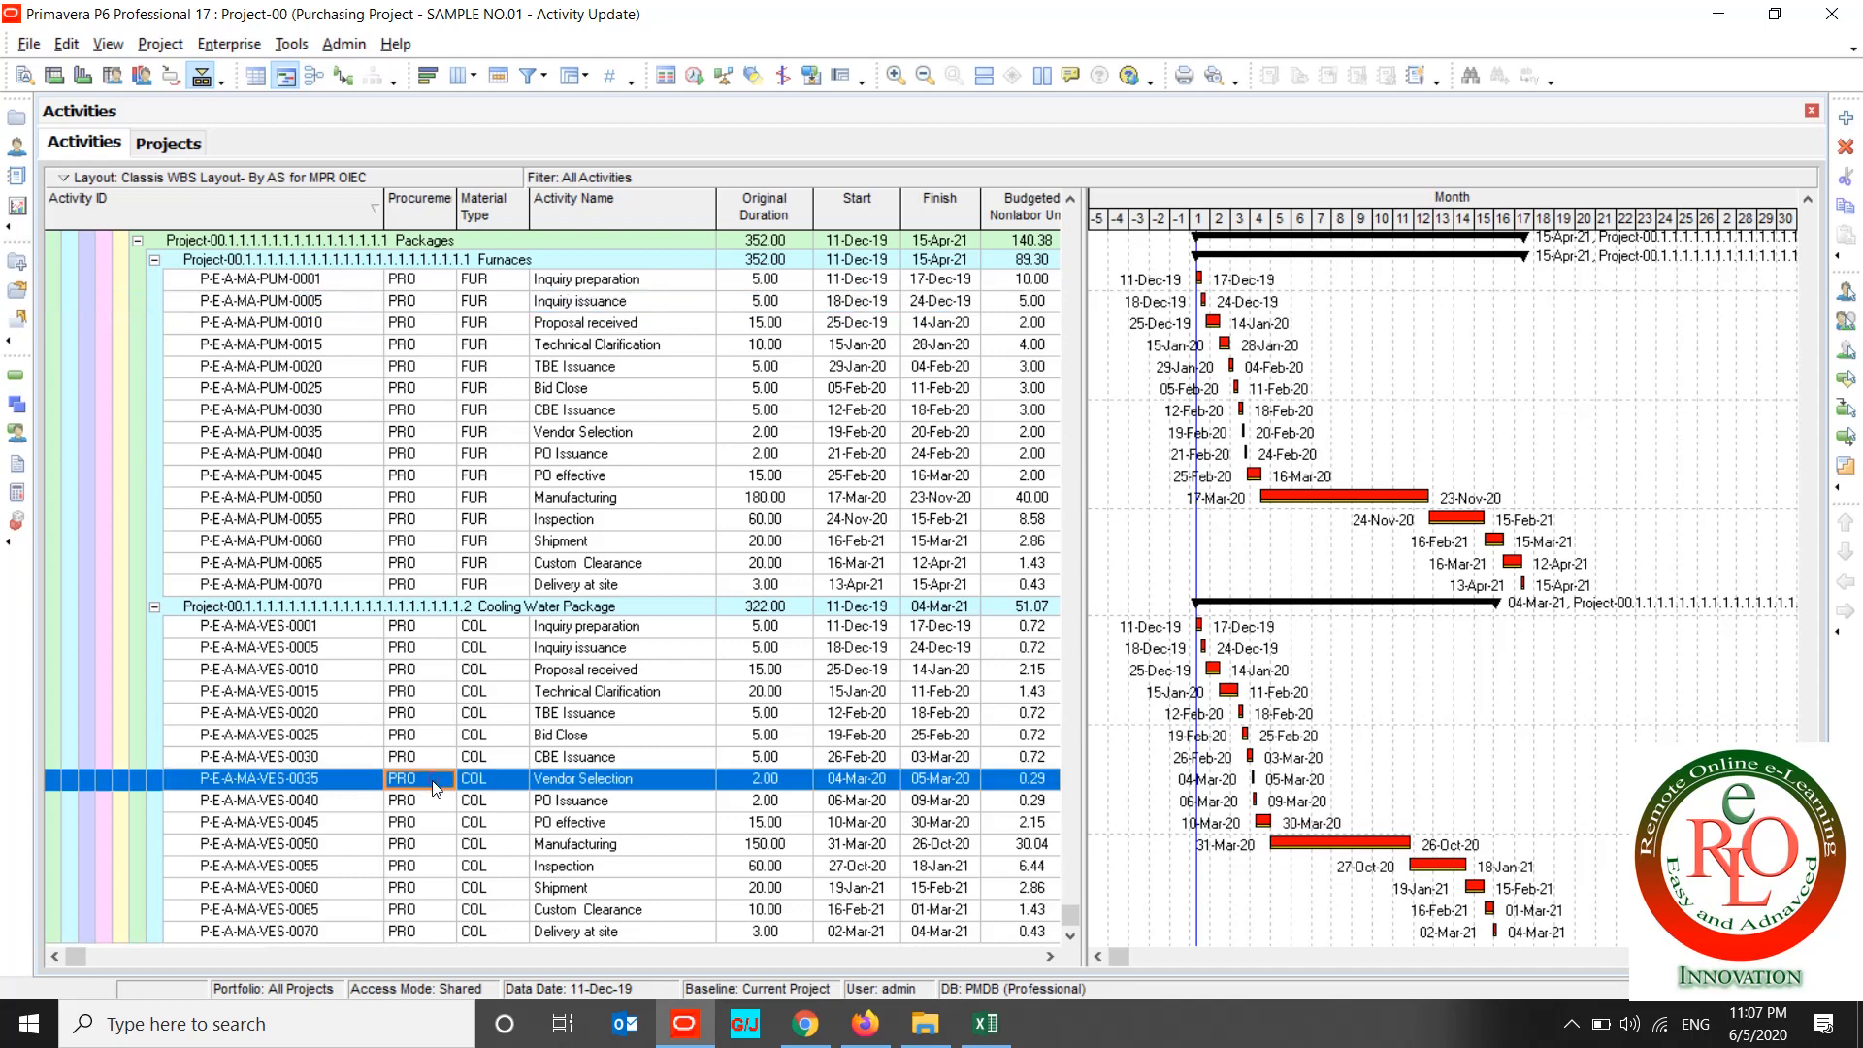
pyautogui.scroll(2, 435, 788)
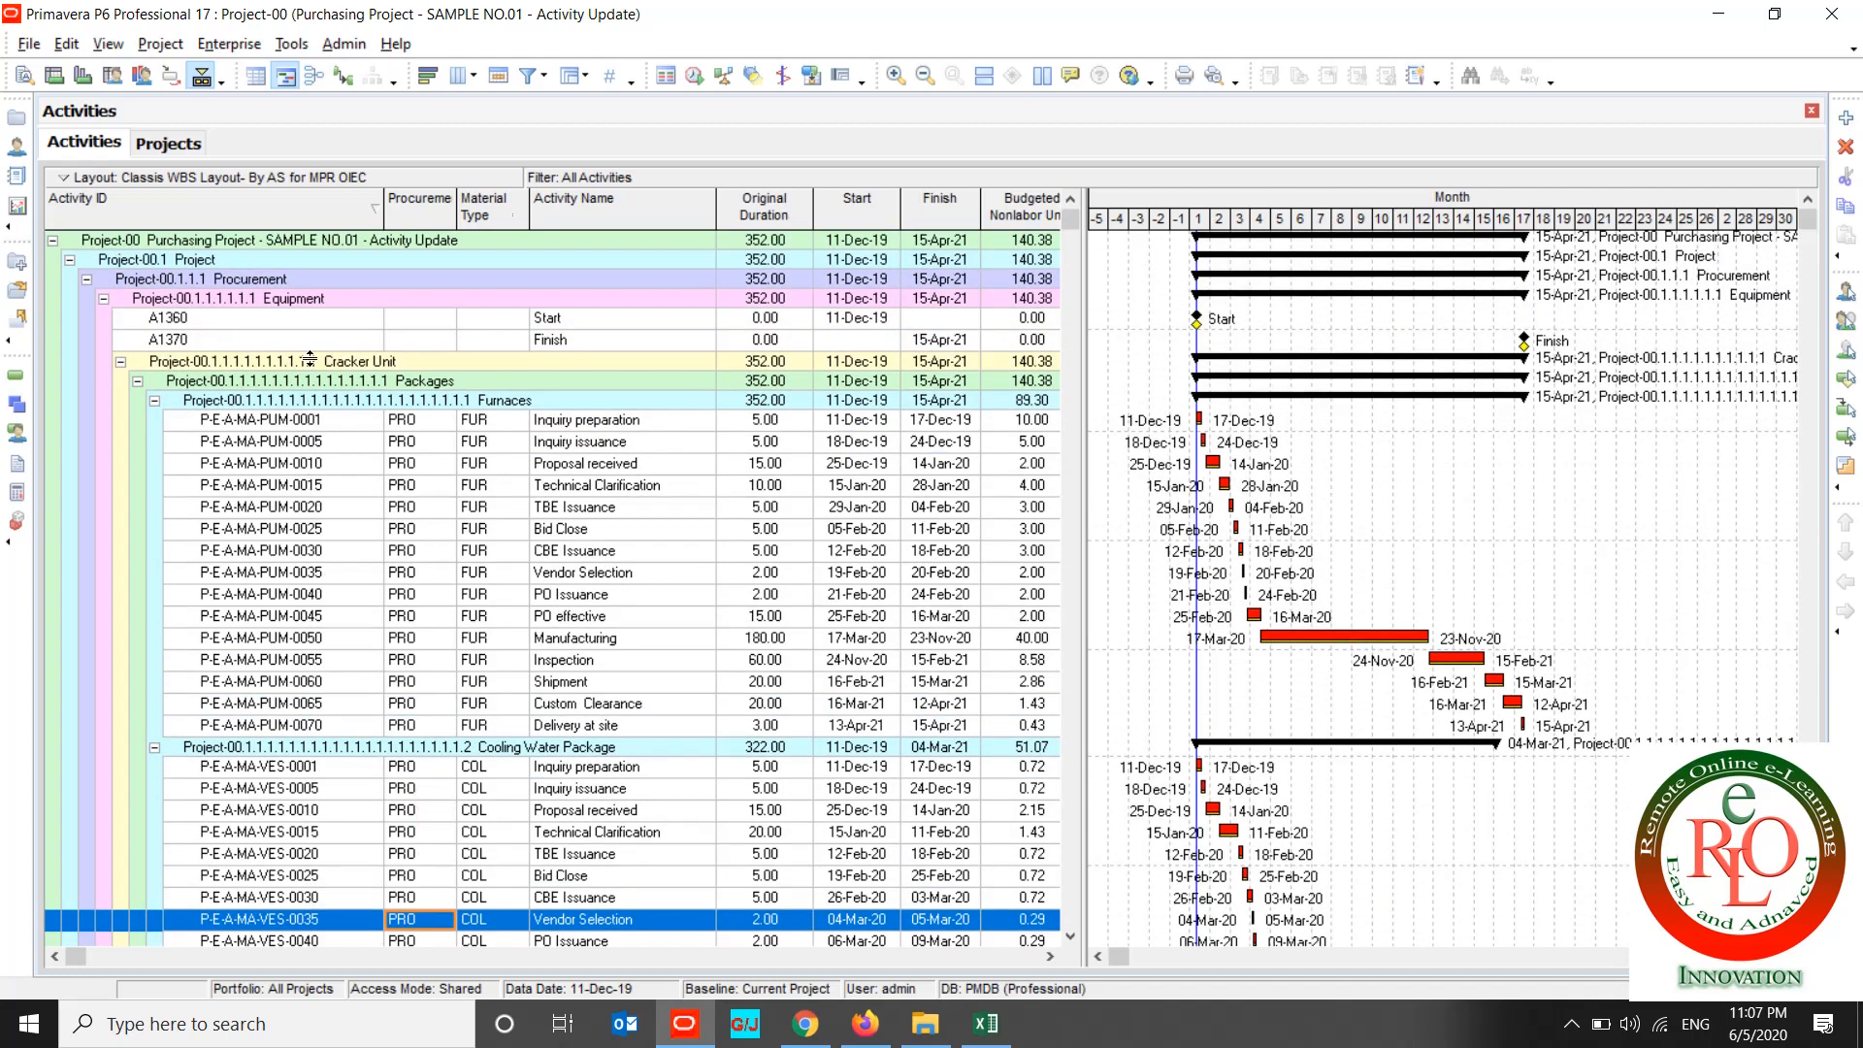
pyautogui.click(572, 76)
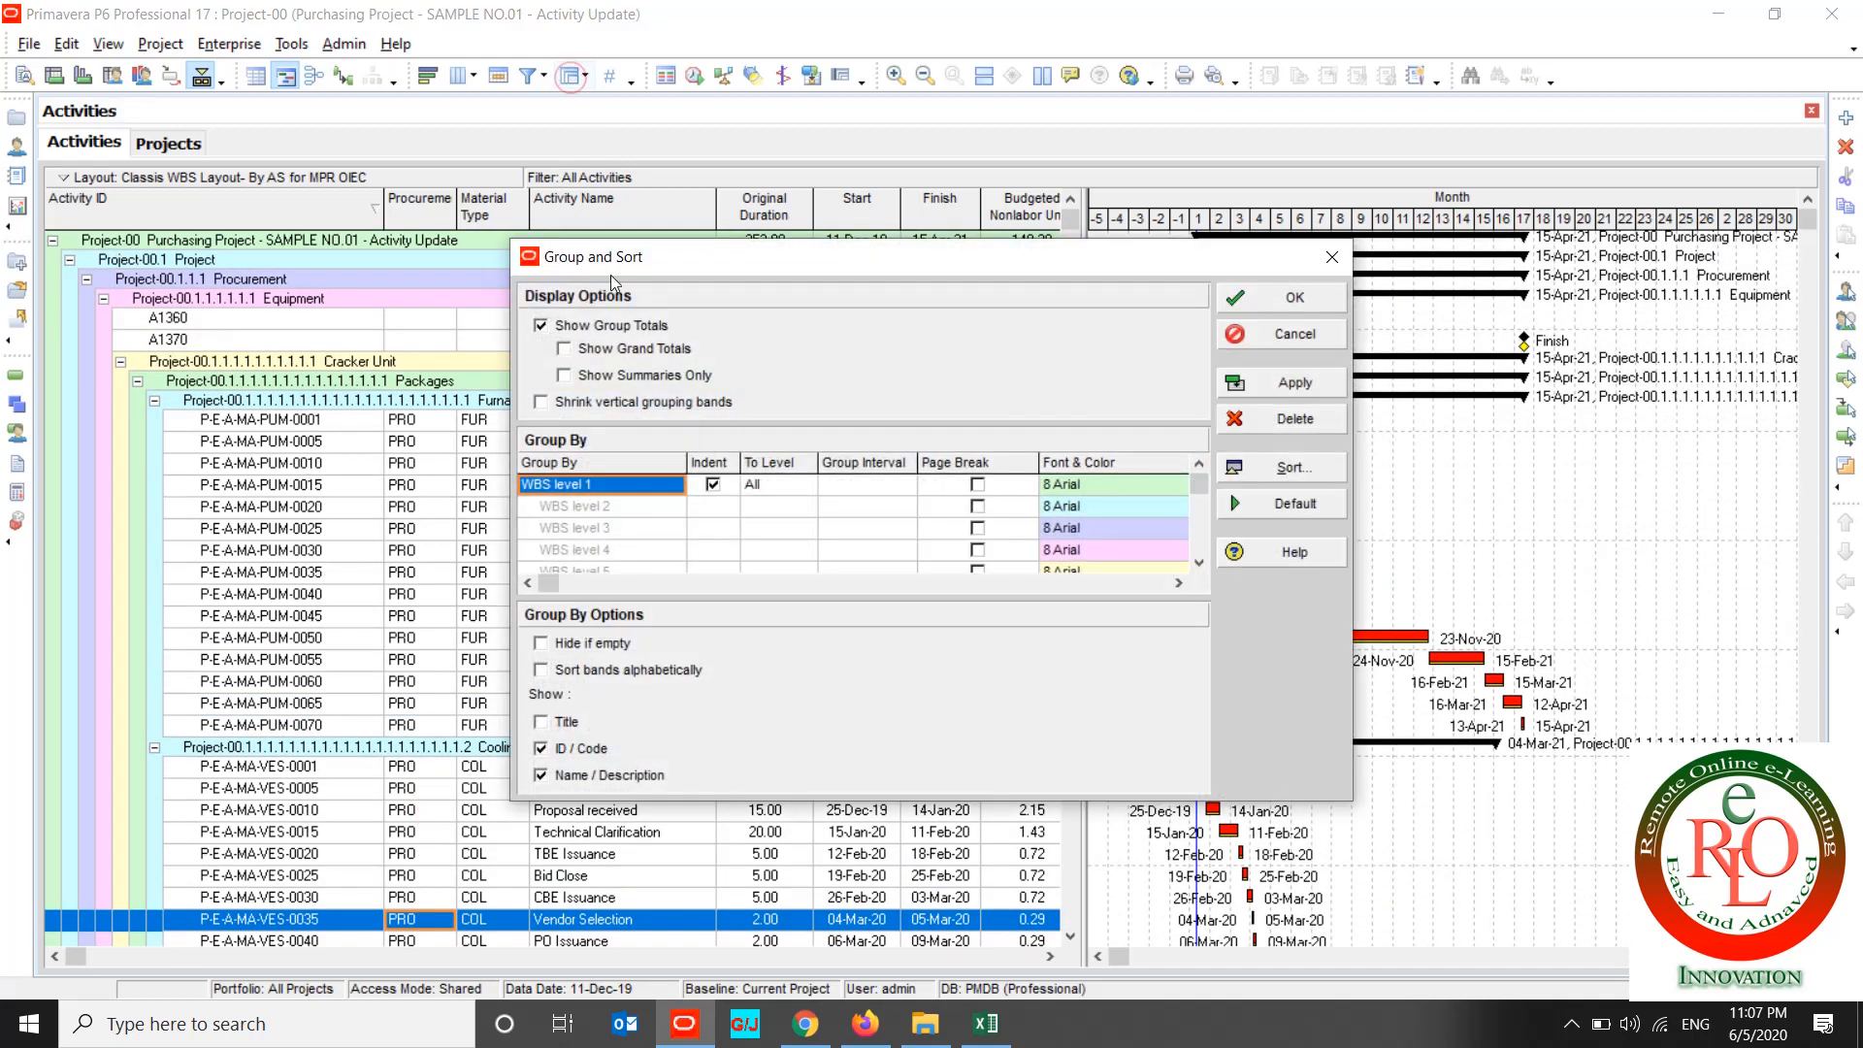
pyautogui.click(712, 486)
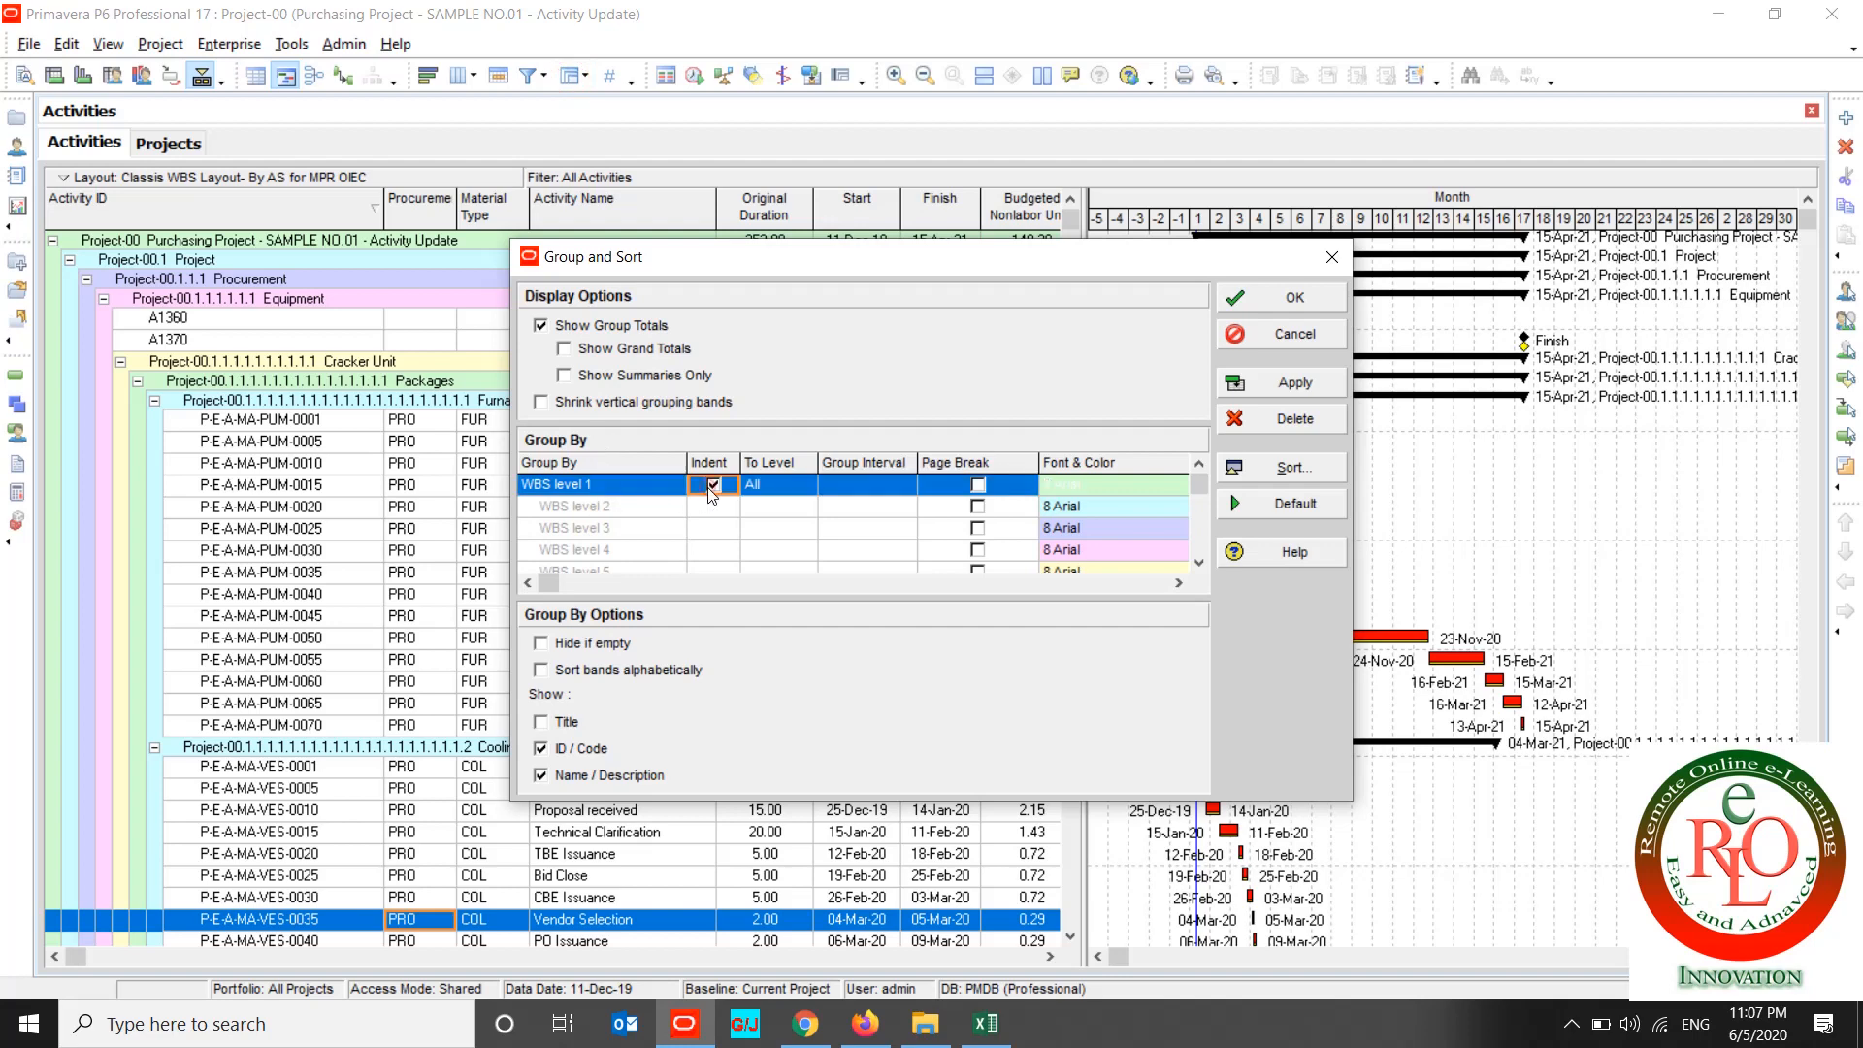
pyautogui.click(618, 485)
pyautogui.click(617, 487)
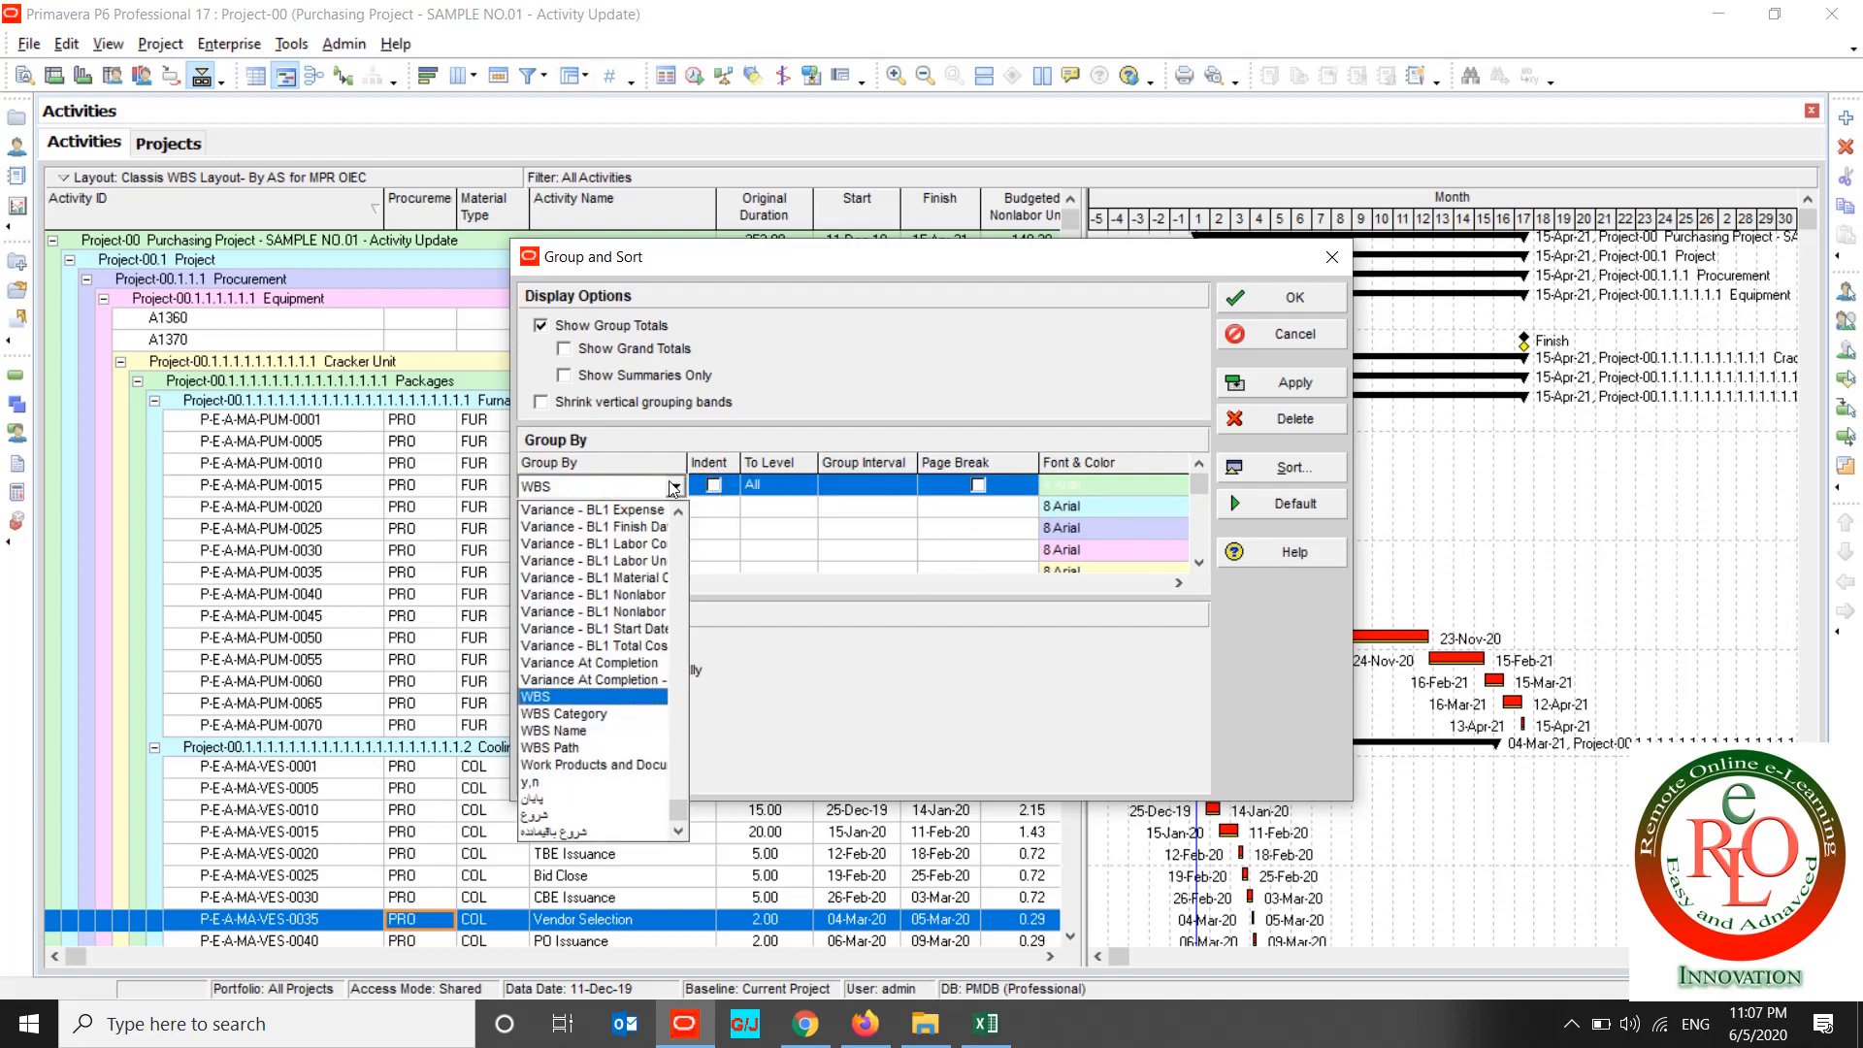
pyautogui.write('pro')
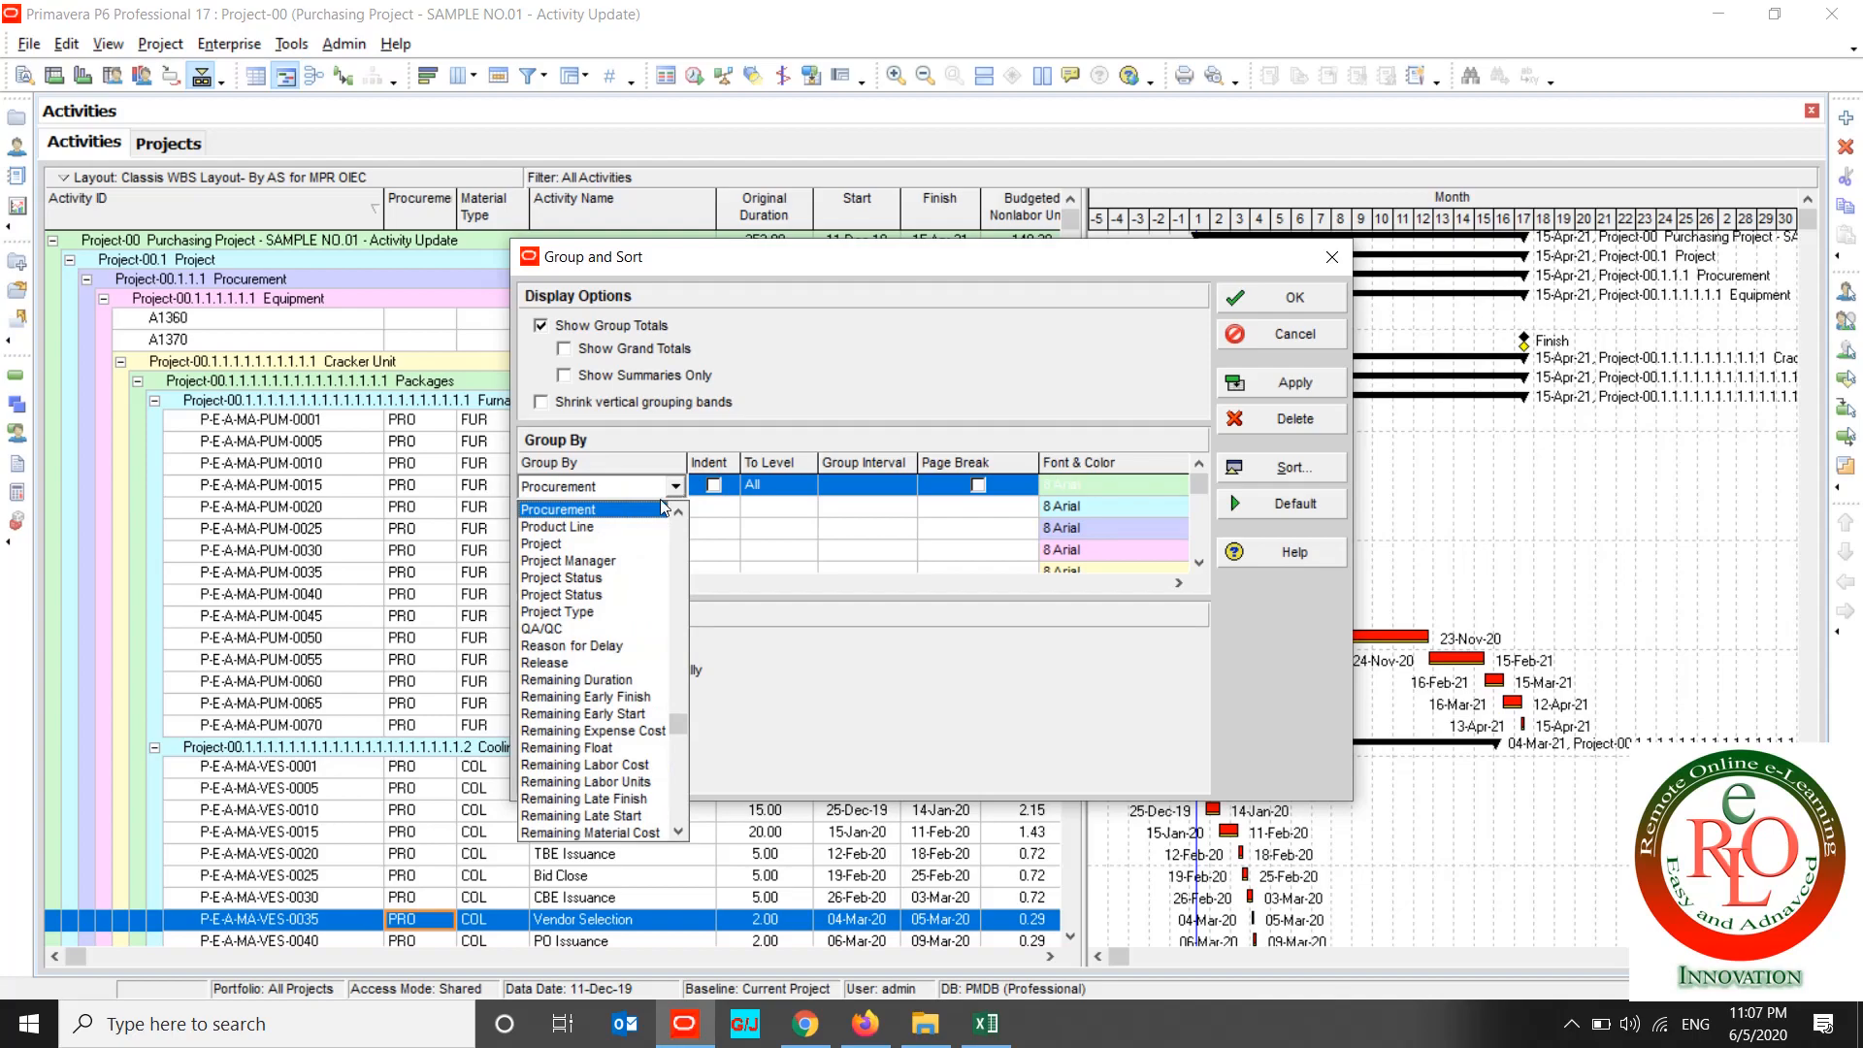
pyautogui.click(640, 511)
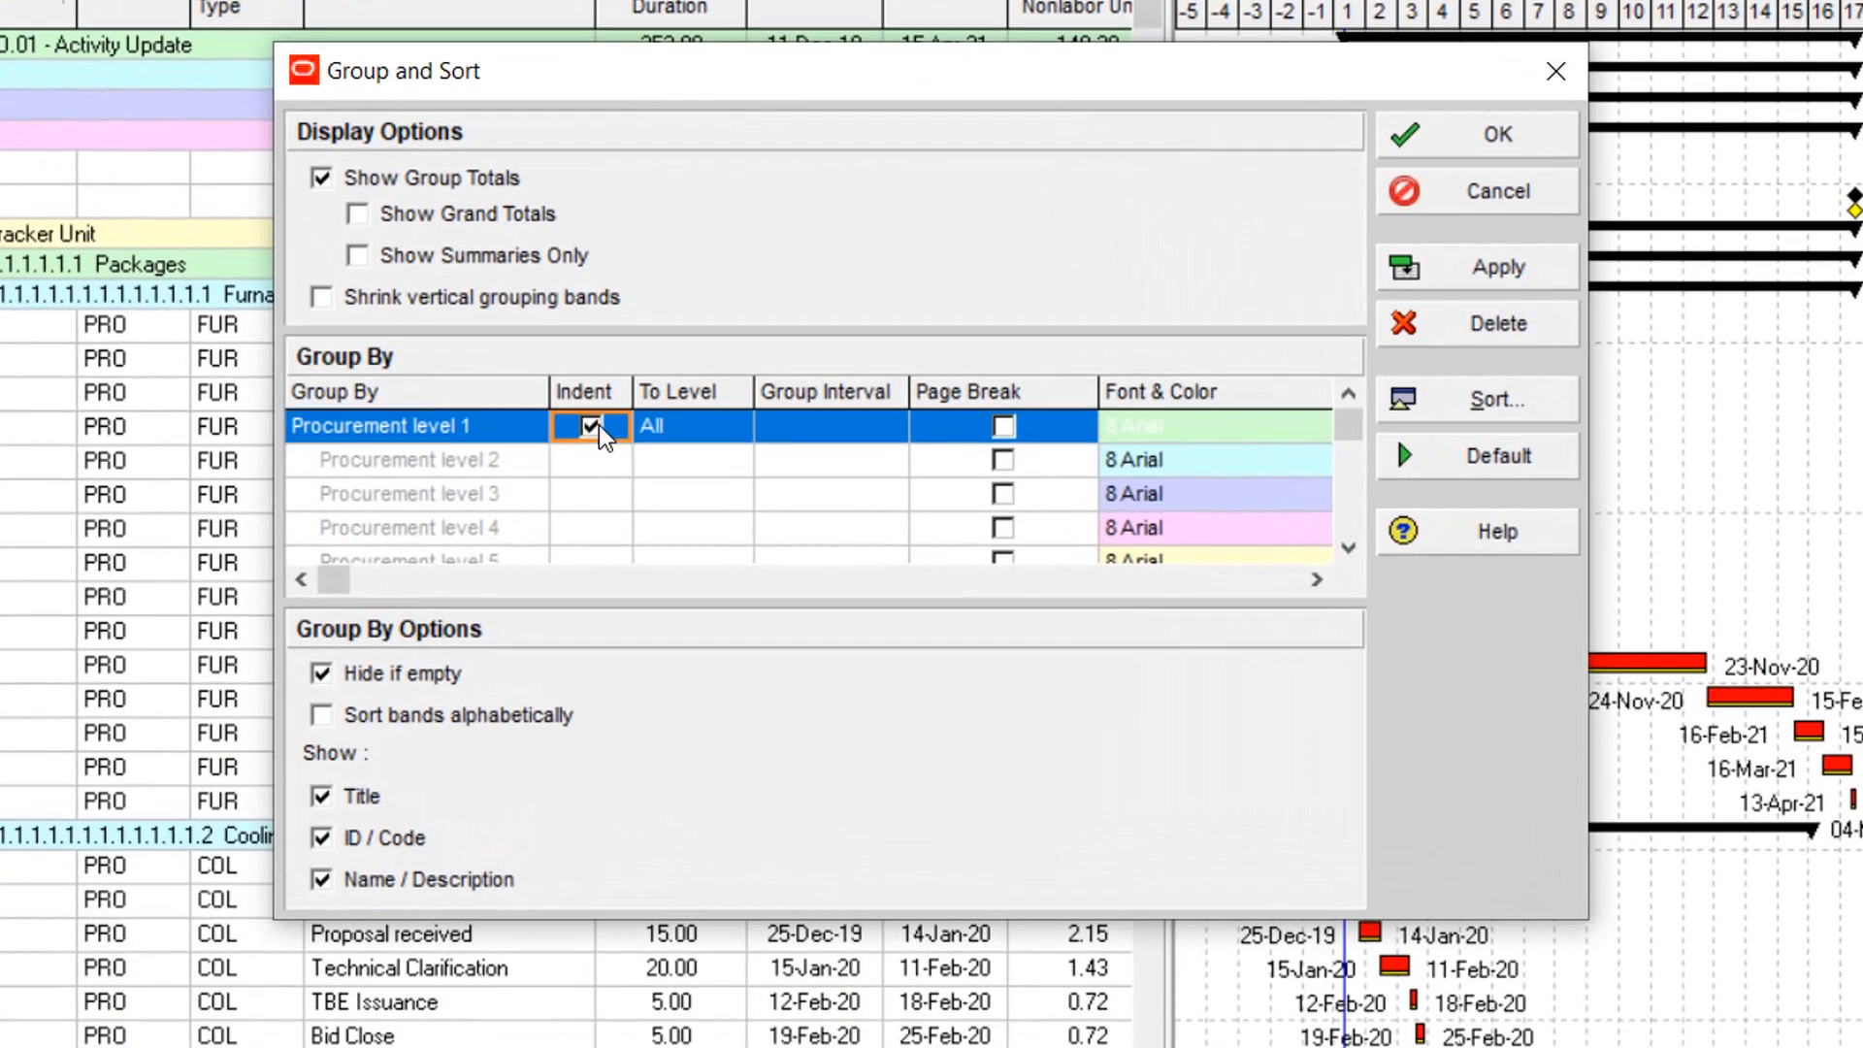
pyautogui.click(716, 486)
# Step: Add Material Type as the second grouping level and apply the grouping to the activity table
pyautogui.click(519, 459)
pyautogui.click(517, 464)
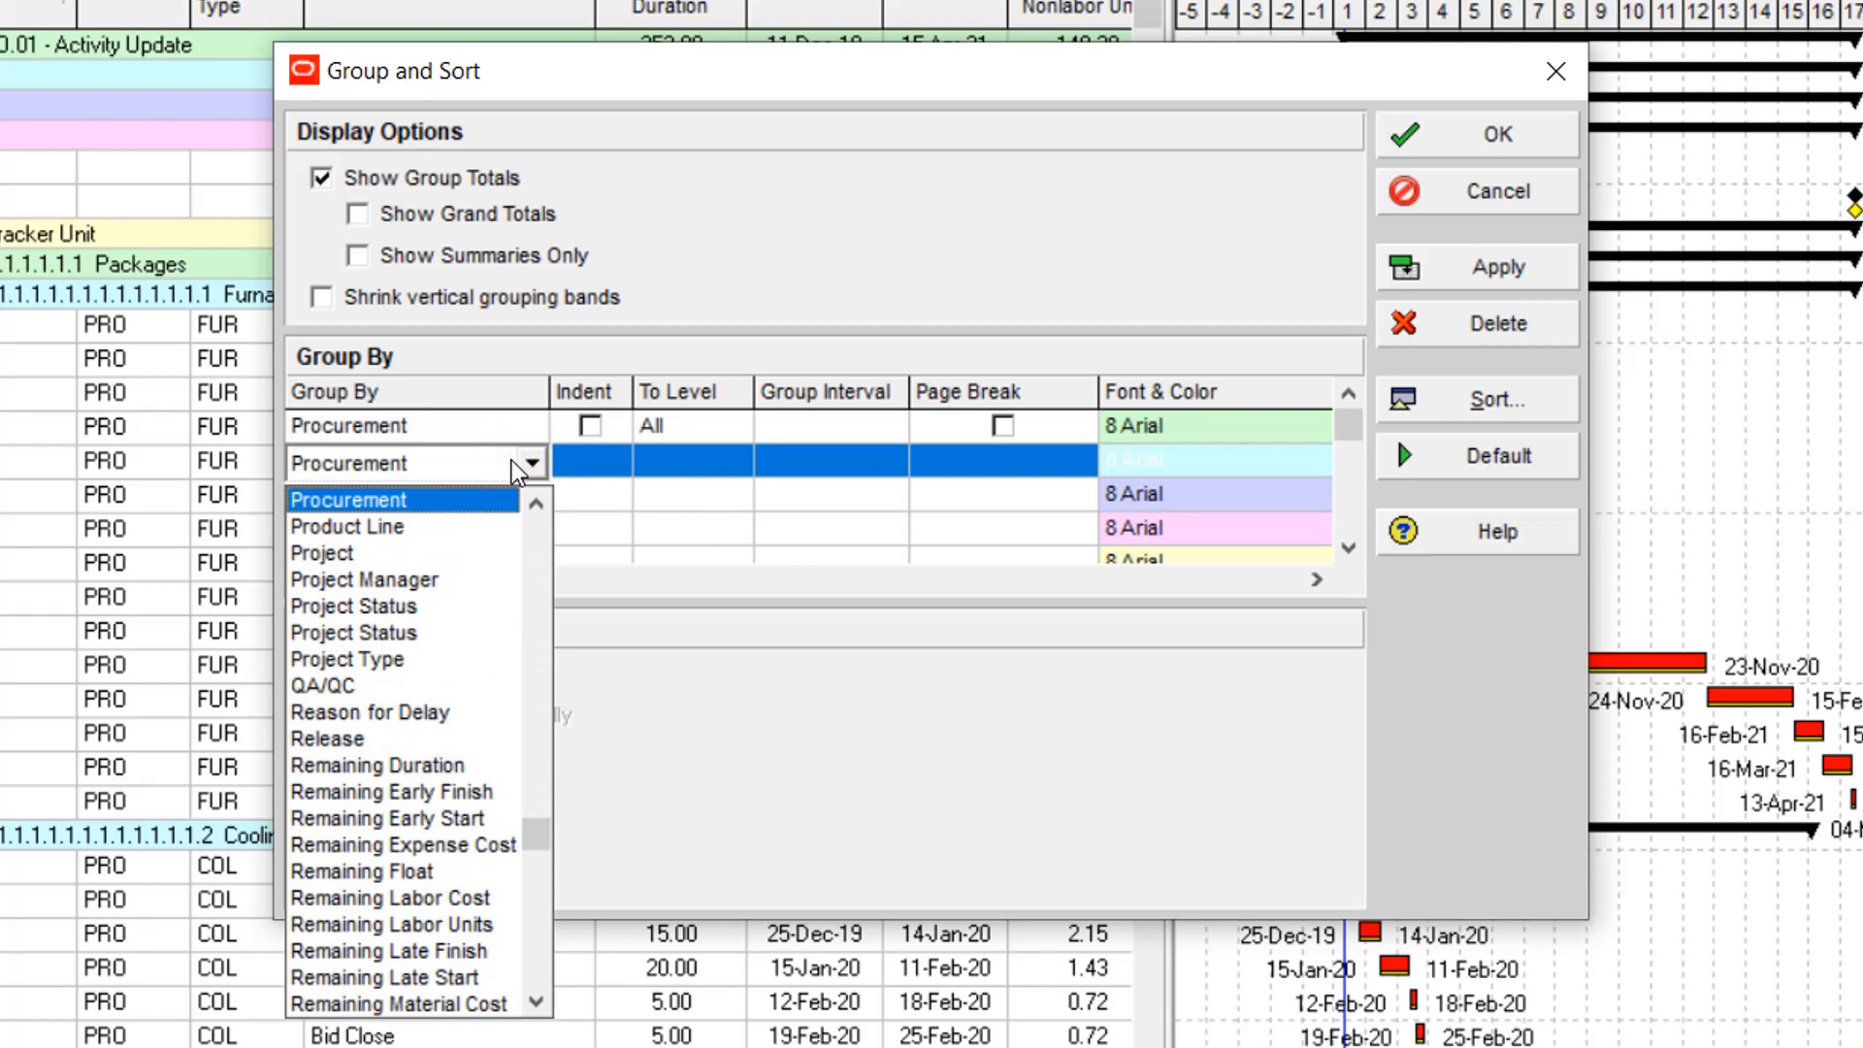
pyautogui.write('mplet')
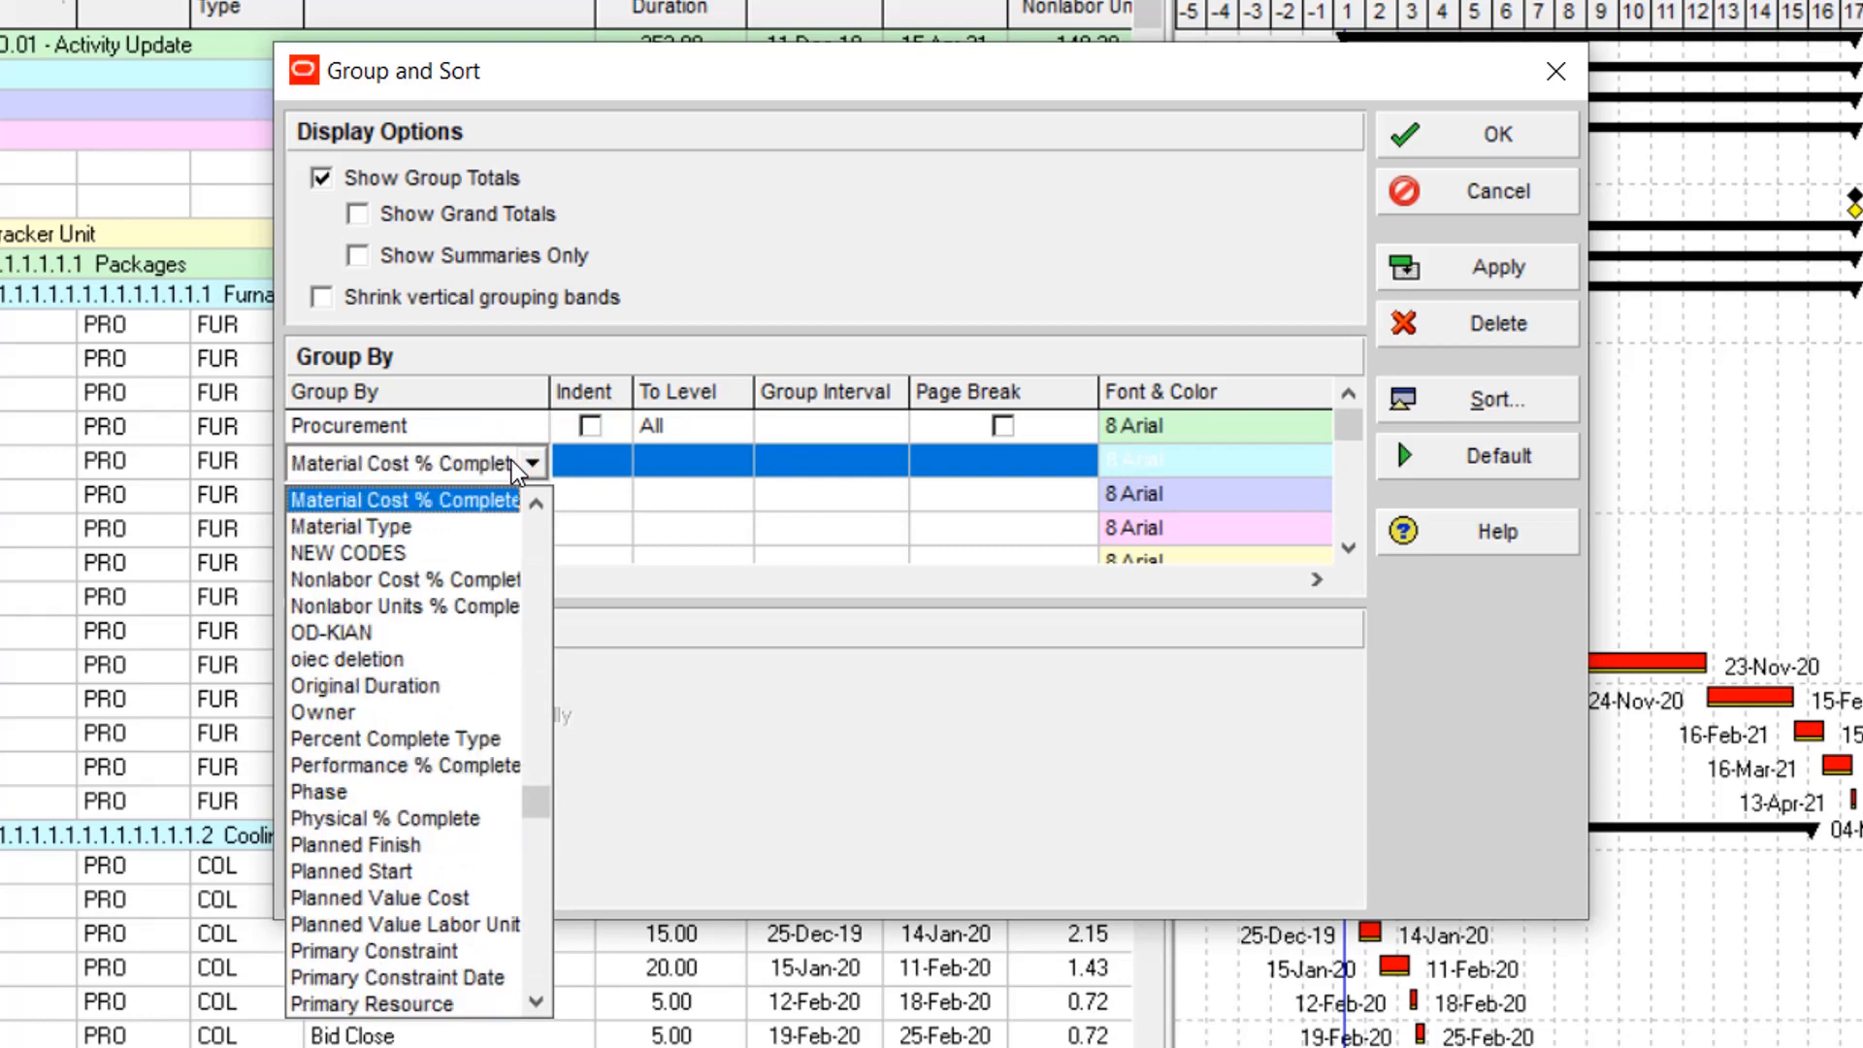
pyautogui.click(473, 529)
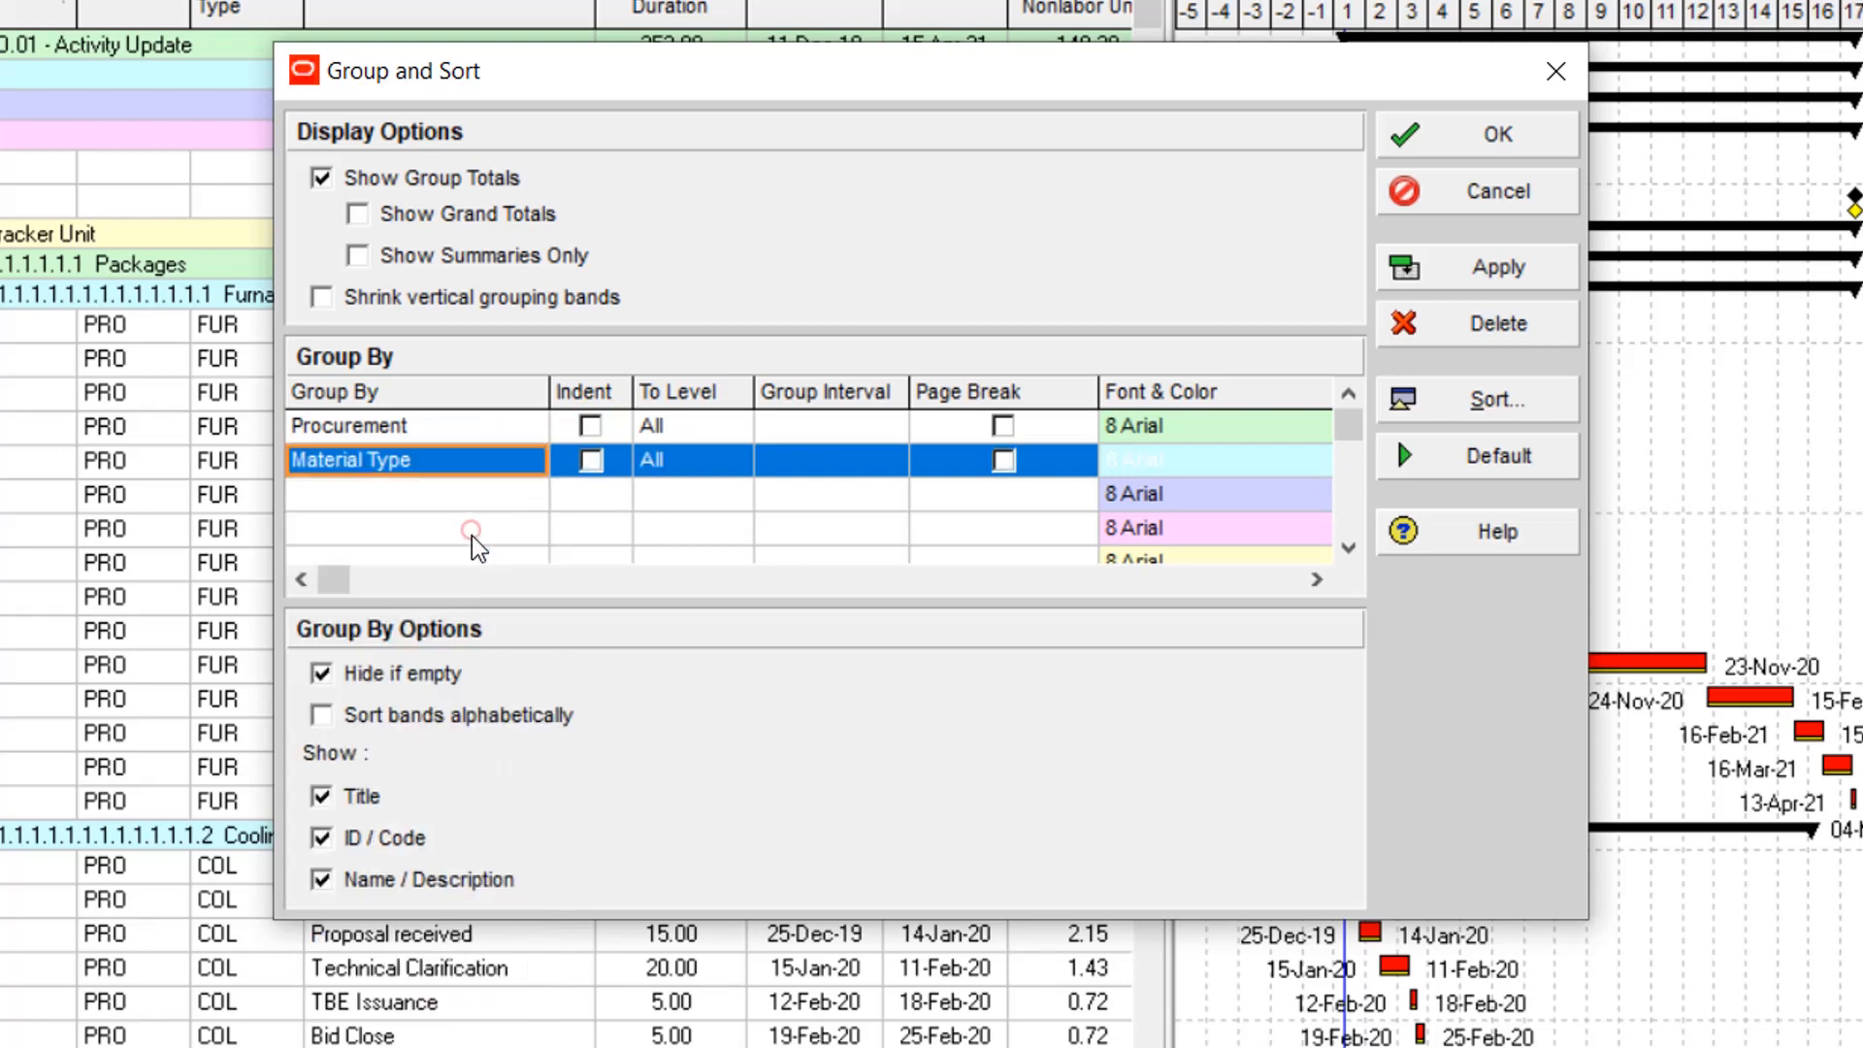
pyautogui.click(1519, 266)
pyautogui.click(1511, 145)
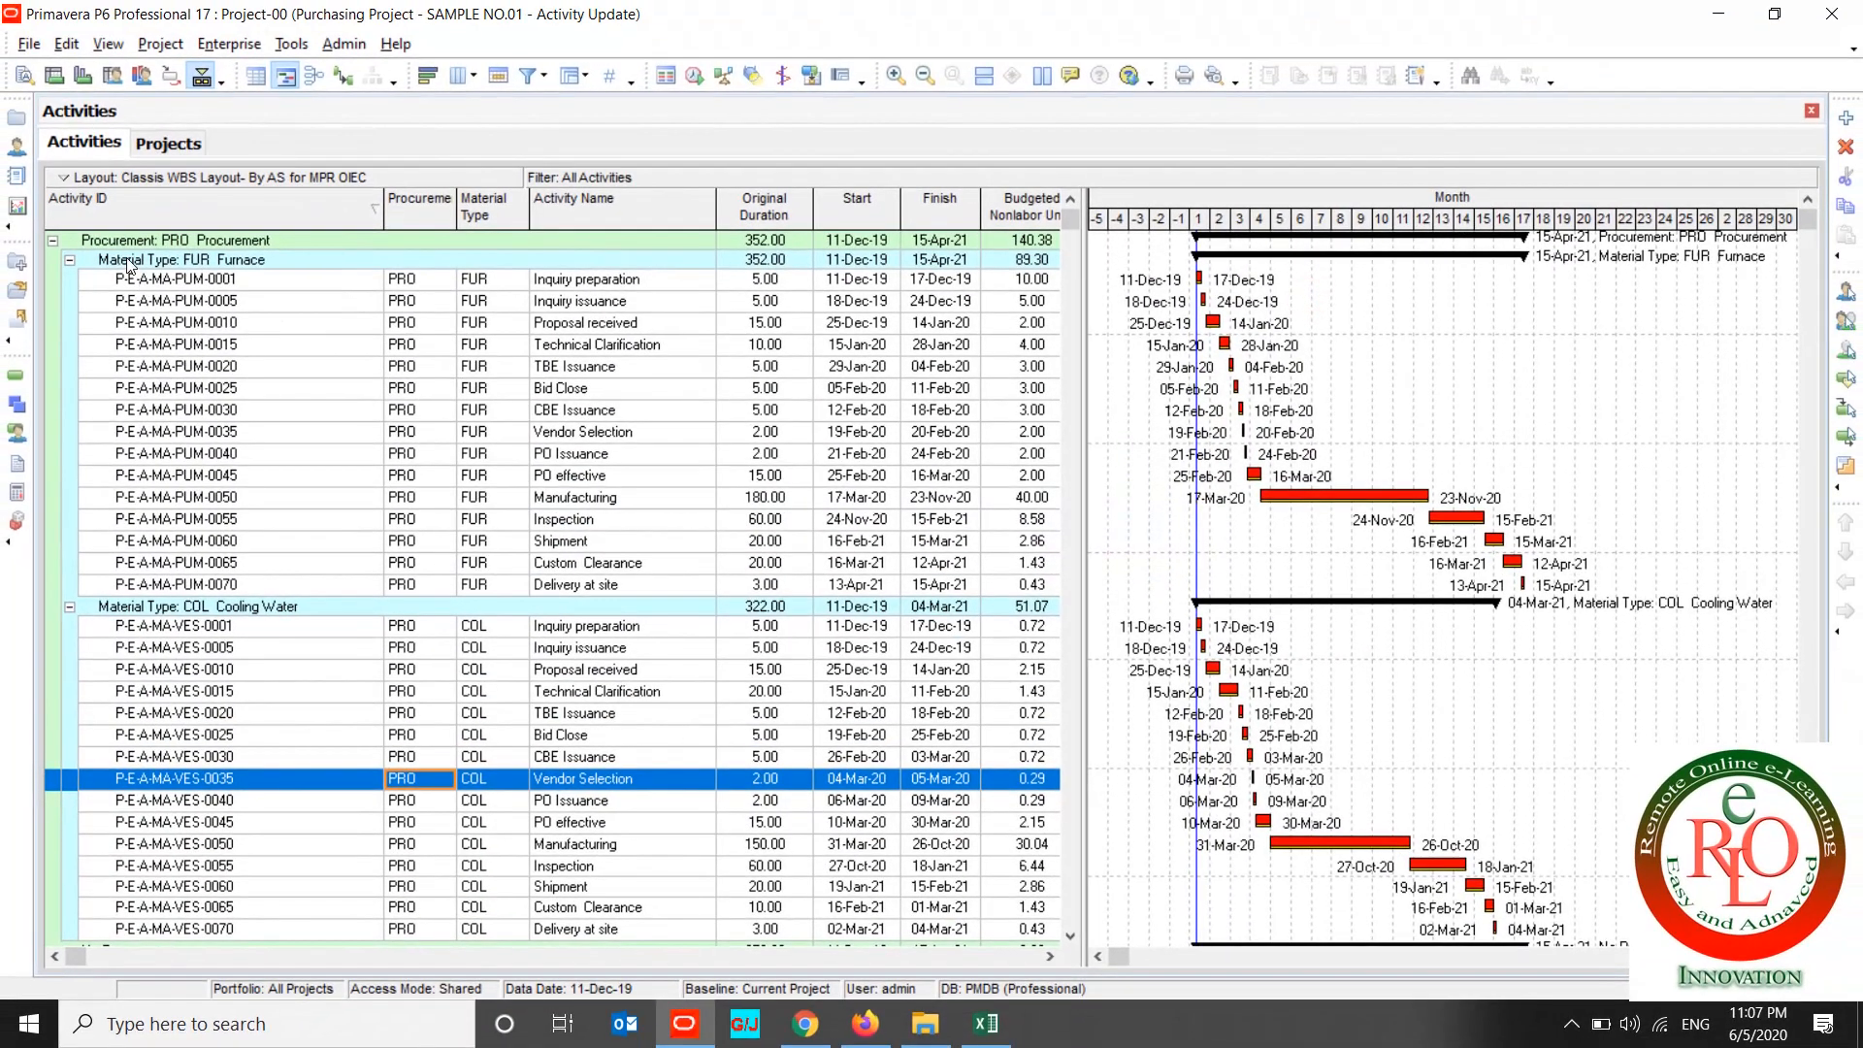
# Step: Collapse the Furnace and Cooling Water bands under Procurement
pyautogui.doubleClick(126, 260)
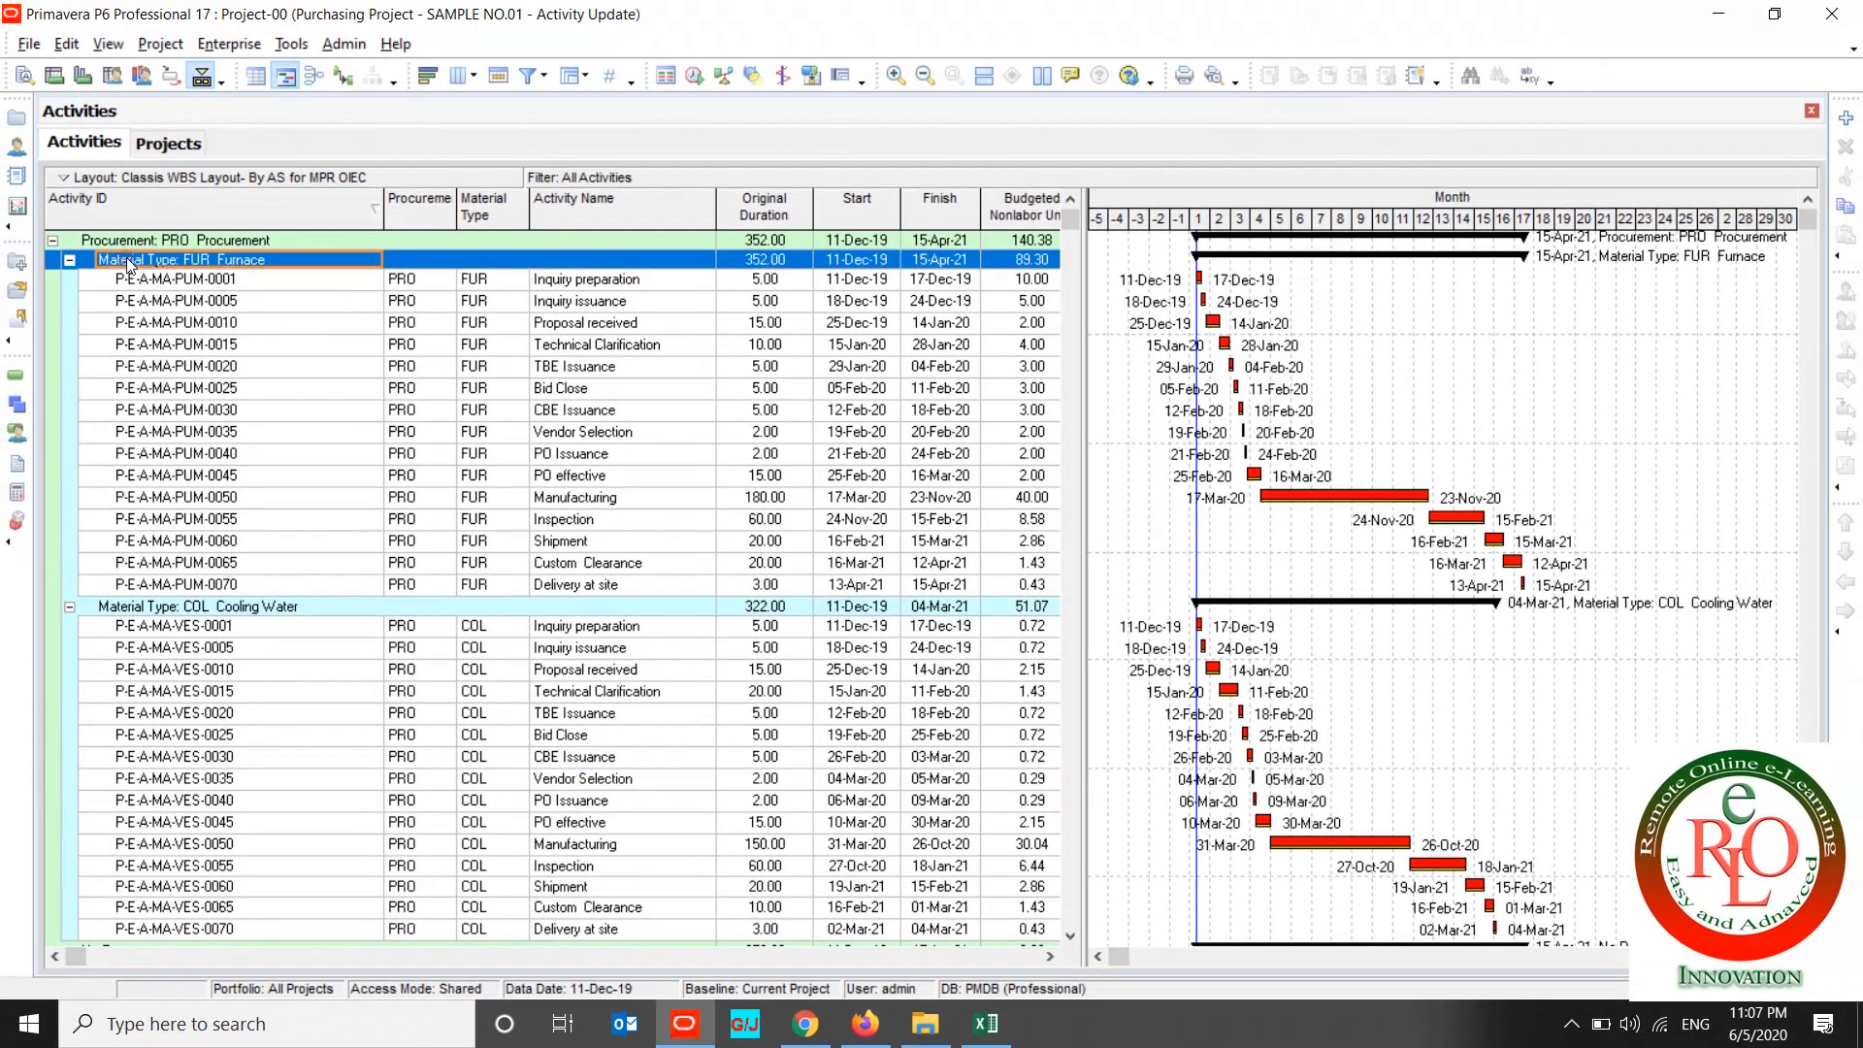
pyautogui.click(118, 280)
pyautogui.doubleClick(119, 281)
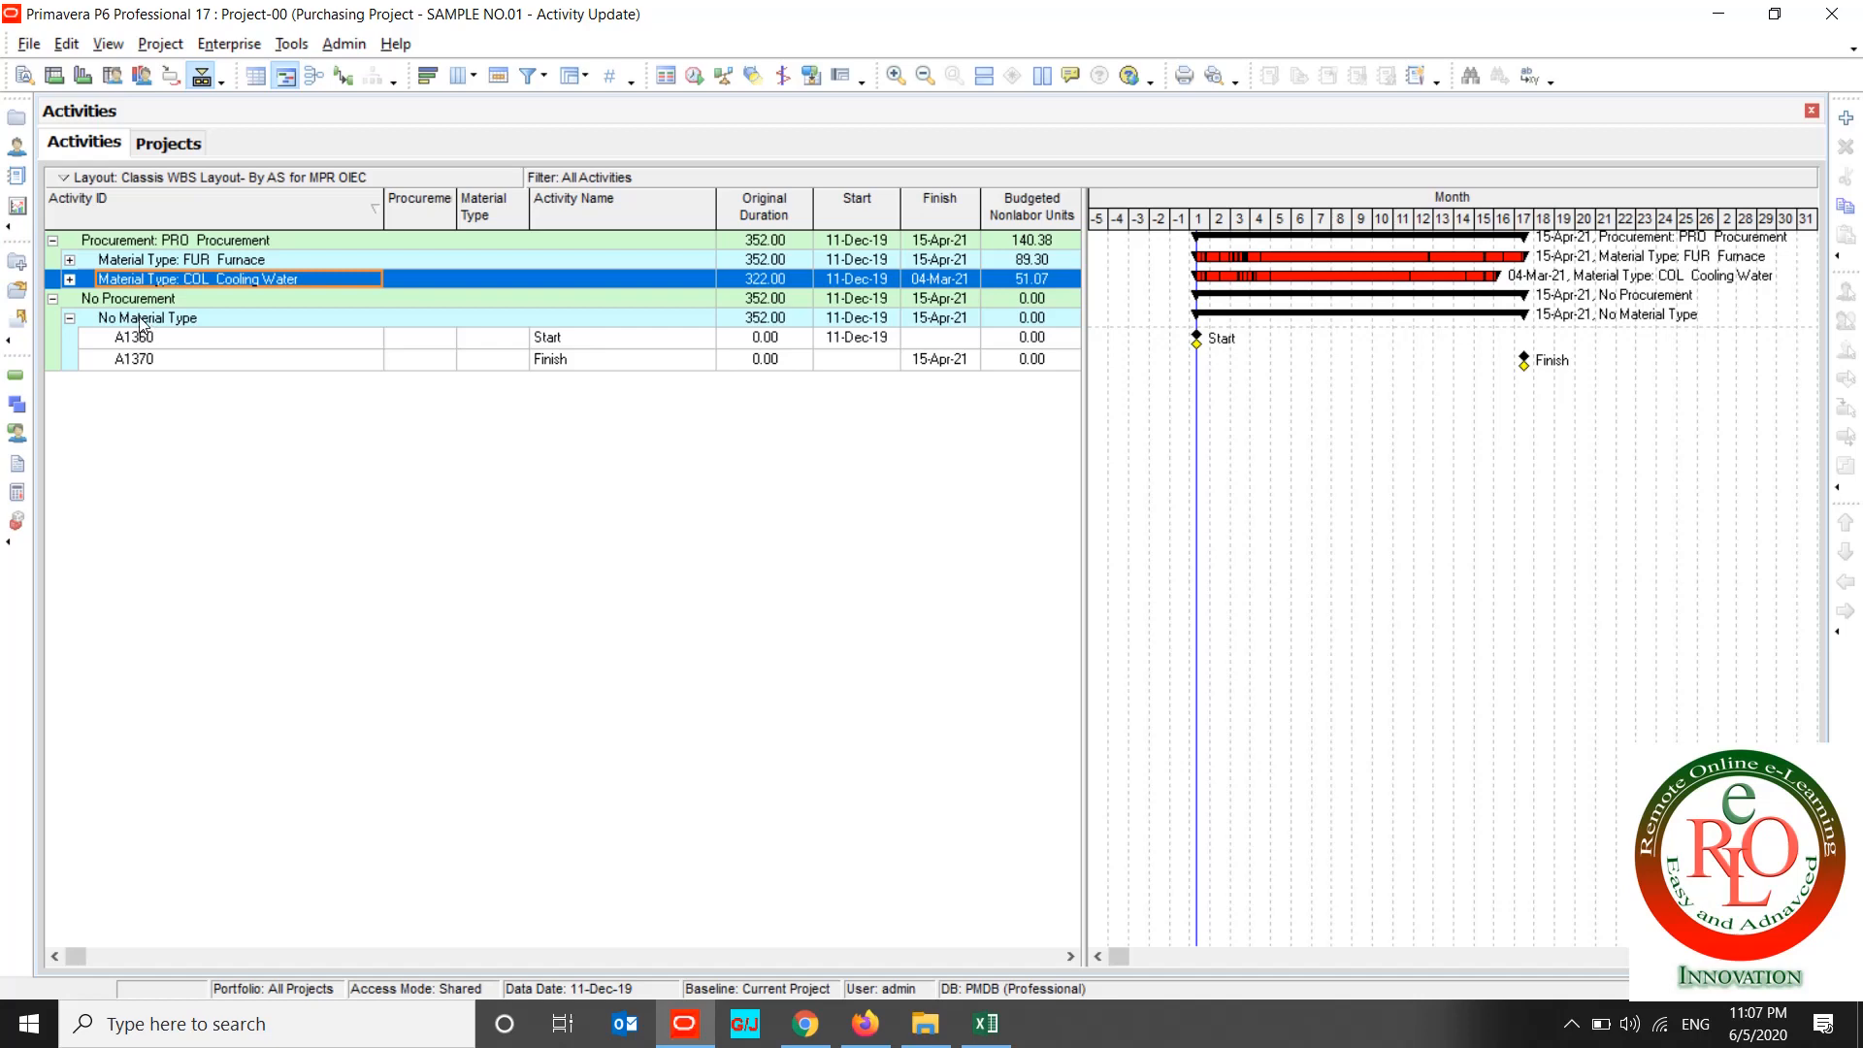
# Step: Collapse all grouping bands to the Material Type level
pyautogui.click(65, 177)
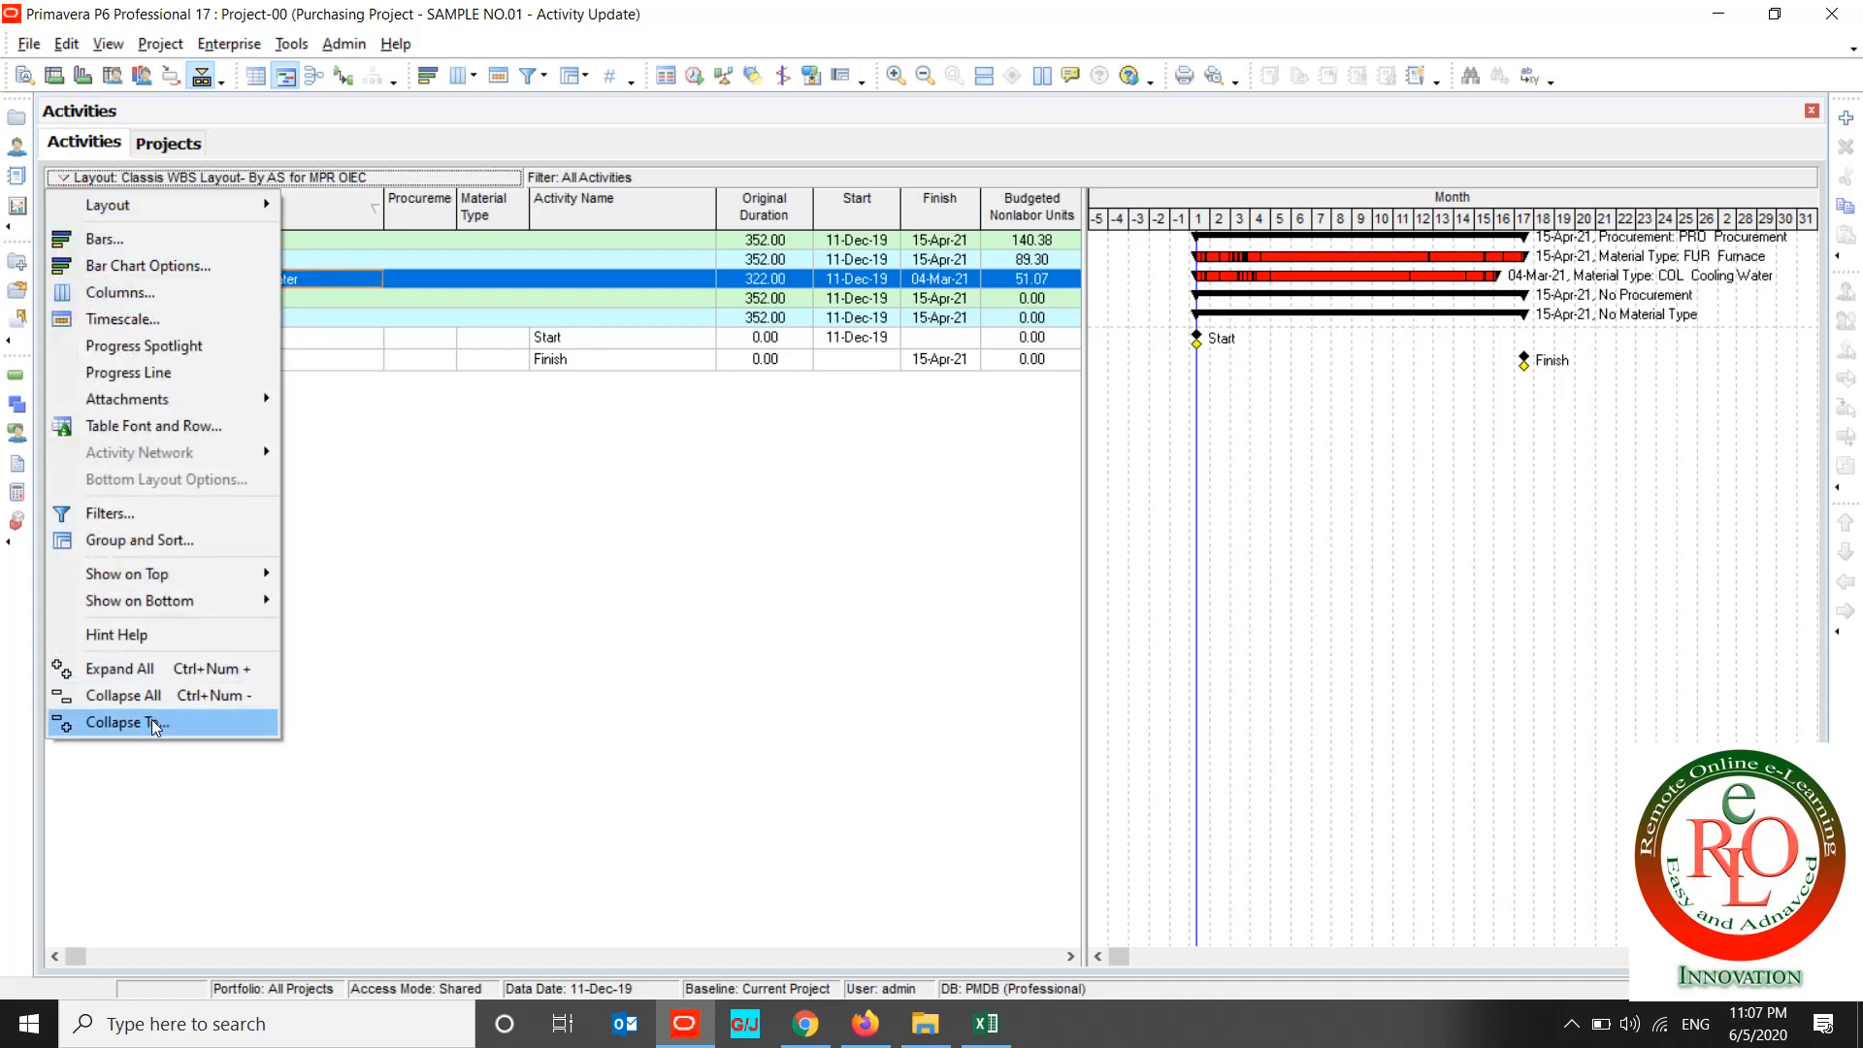
pyautogui.click(152, 723)
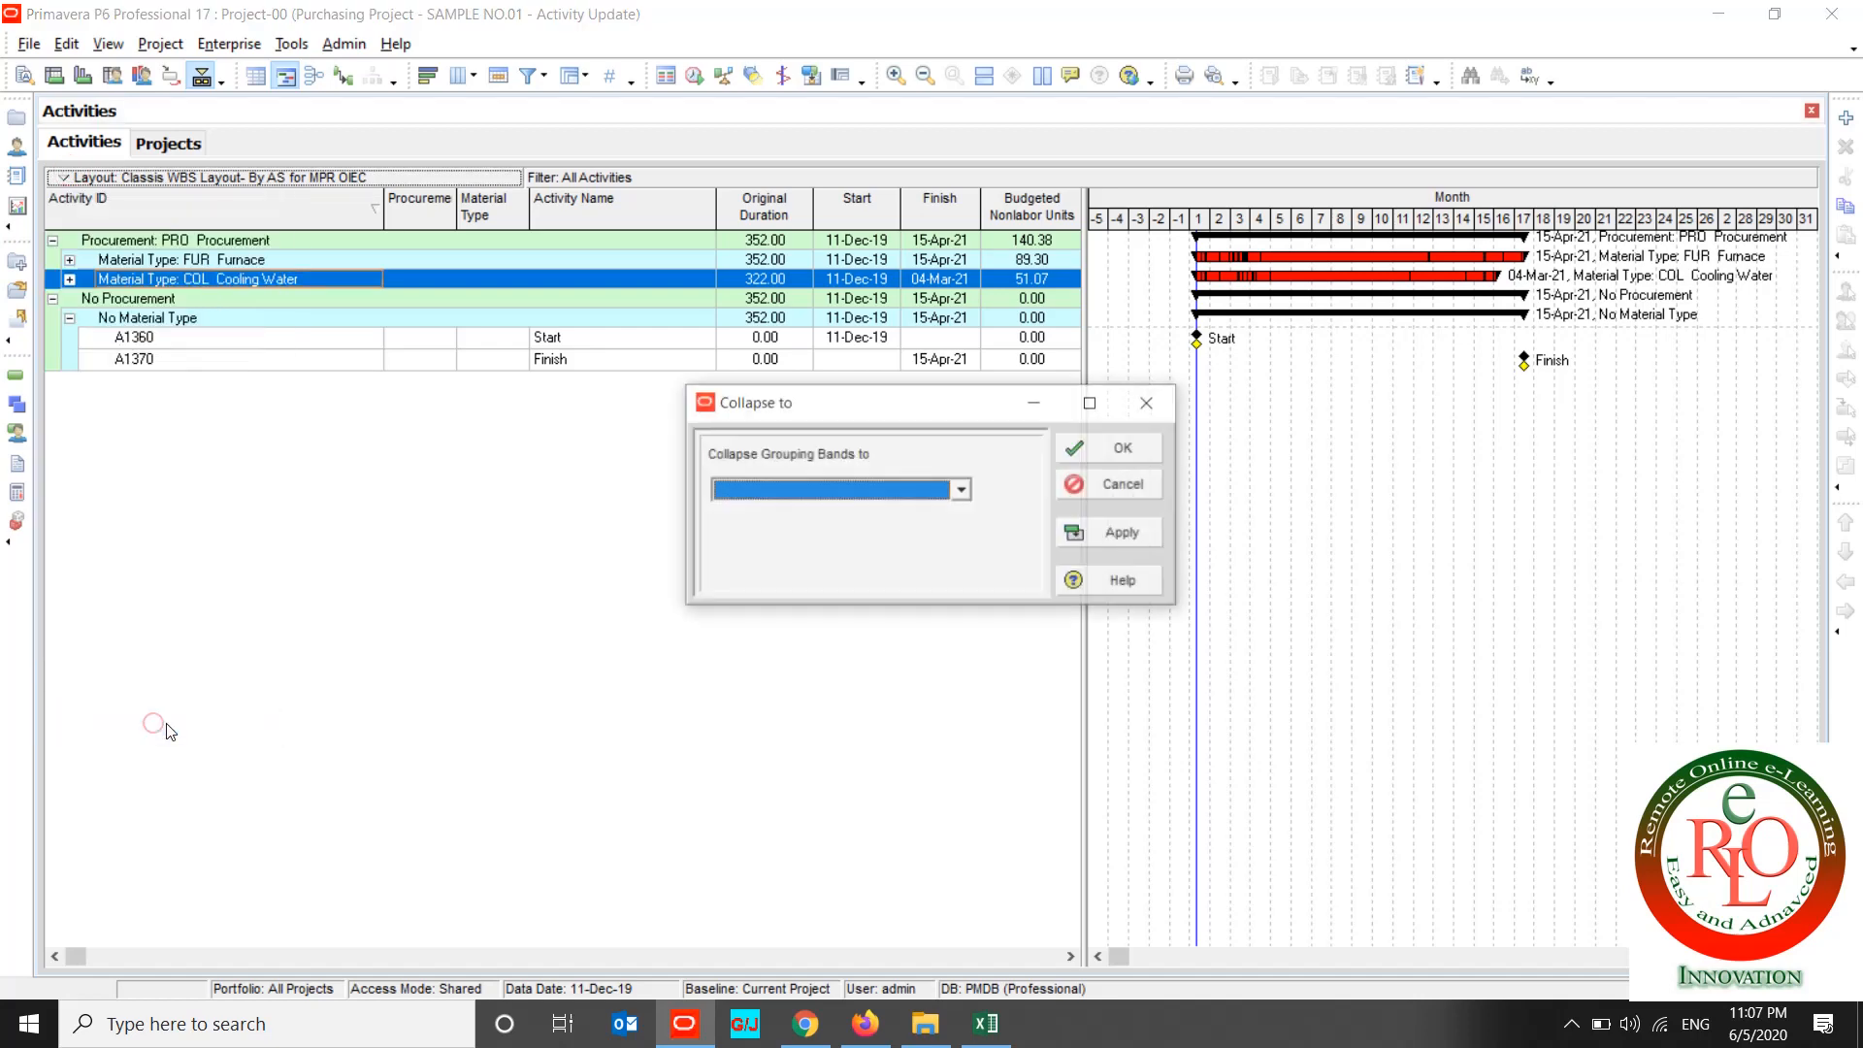
pyautogui.click(773, 488)
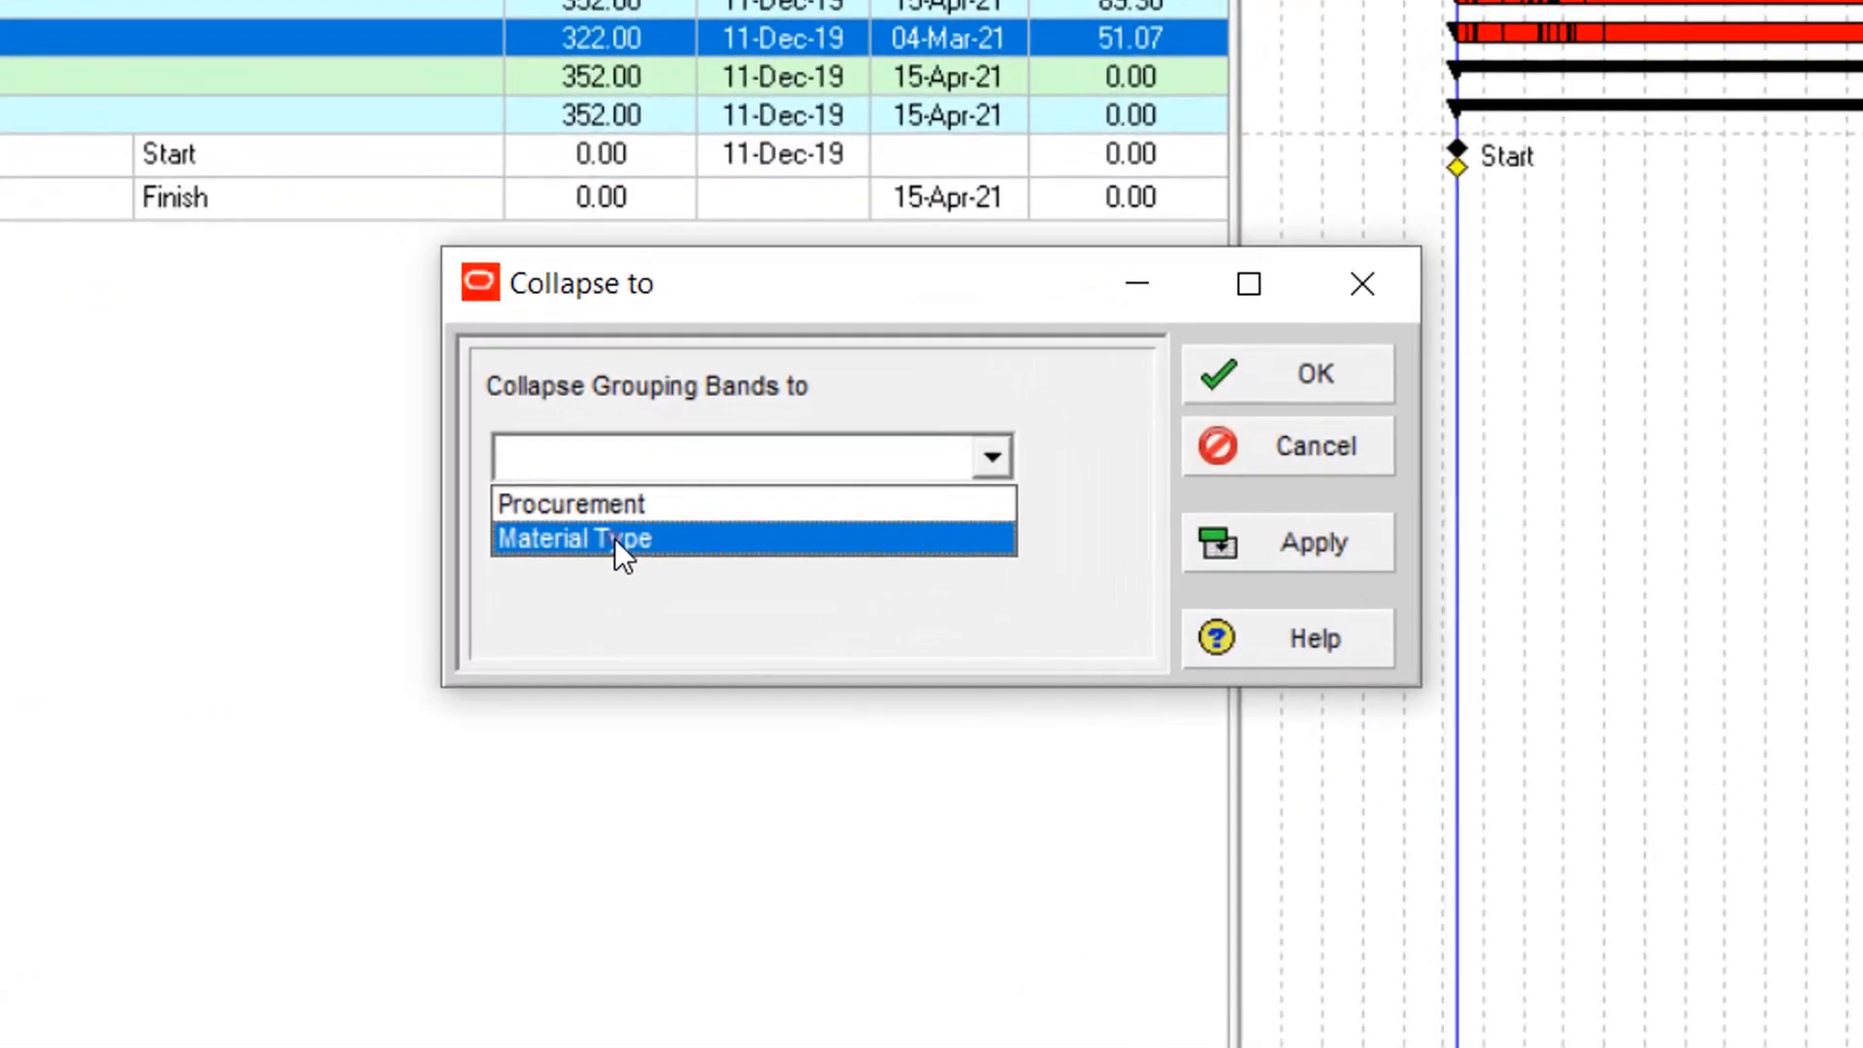
pyautogui.click(771, 530)
pyautogui.click(1307, 541)
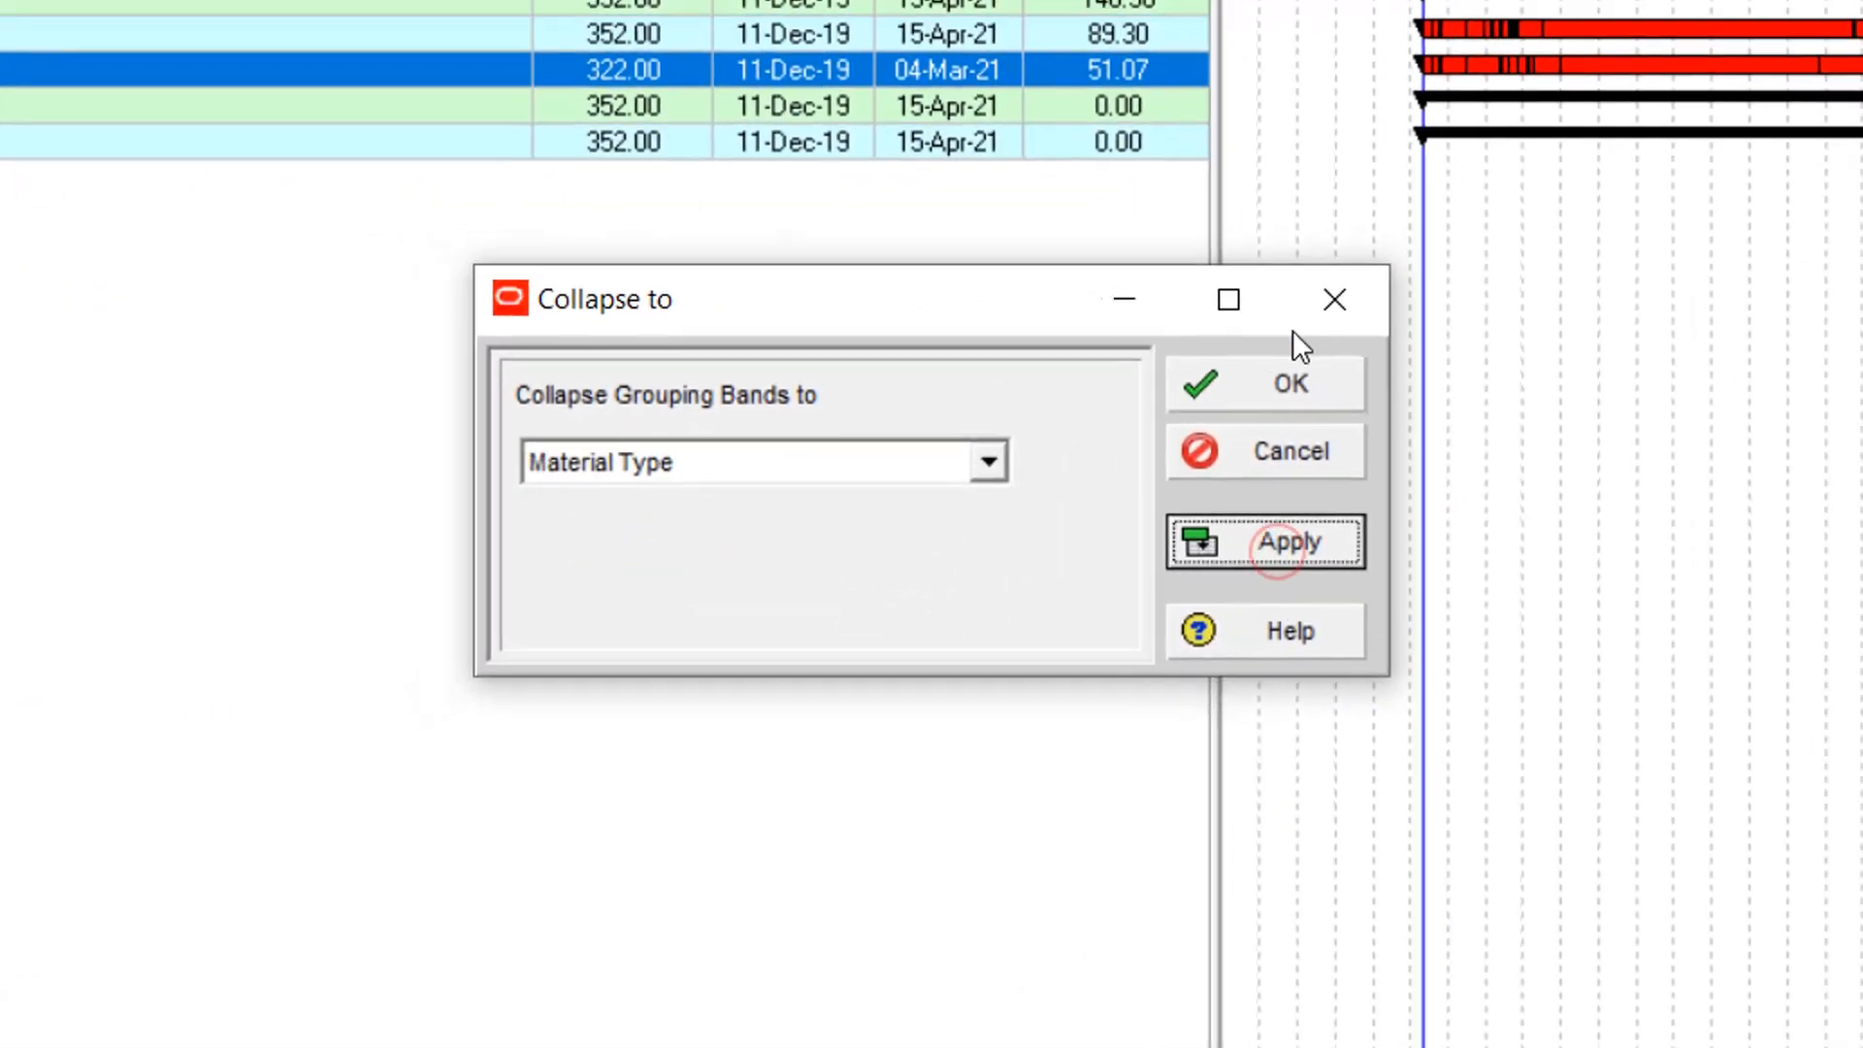
pyautogui.click(1316, 374)
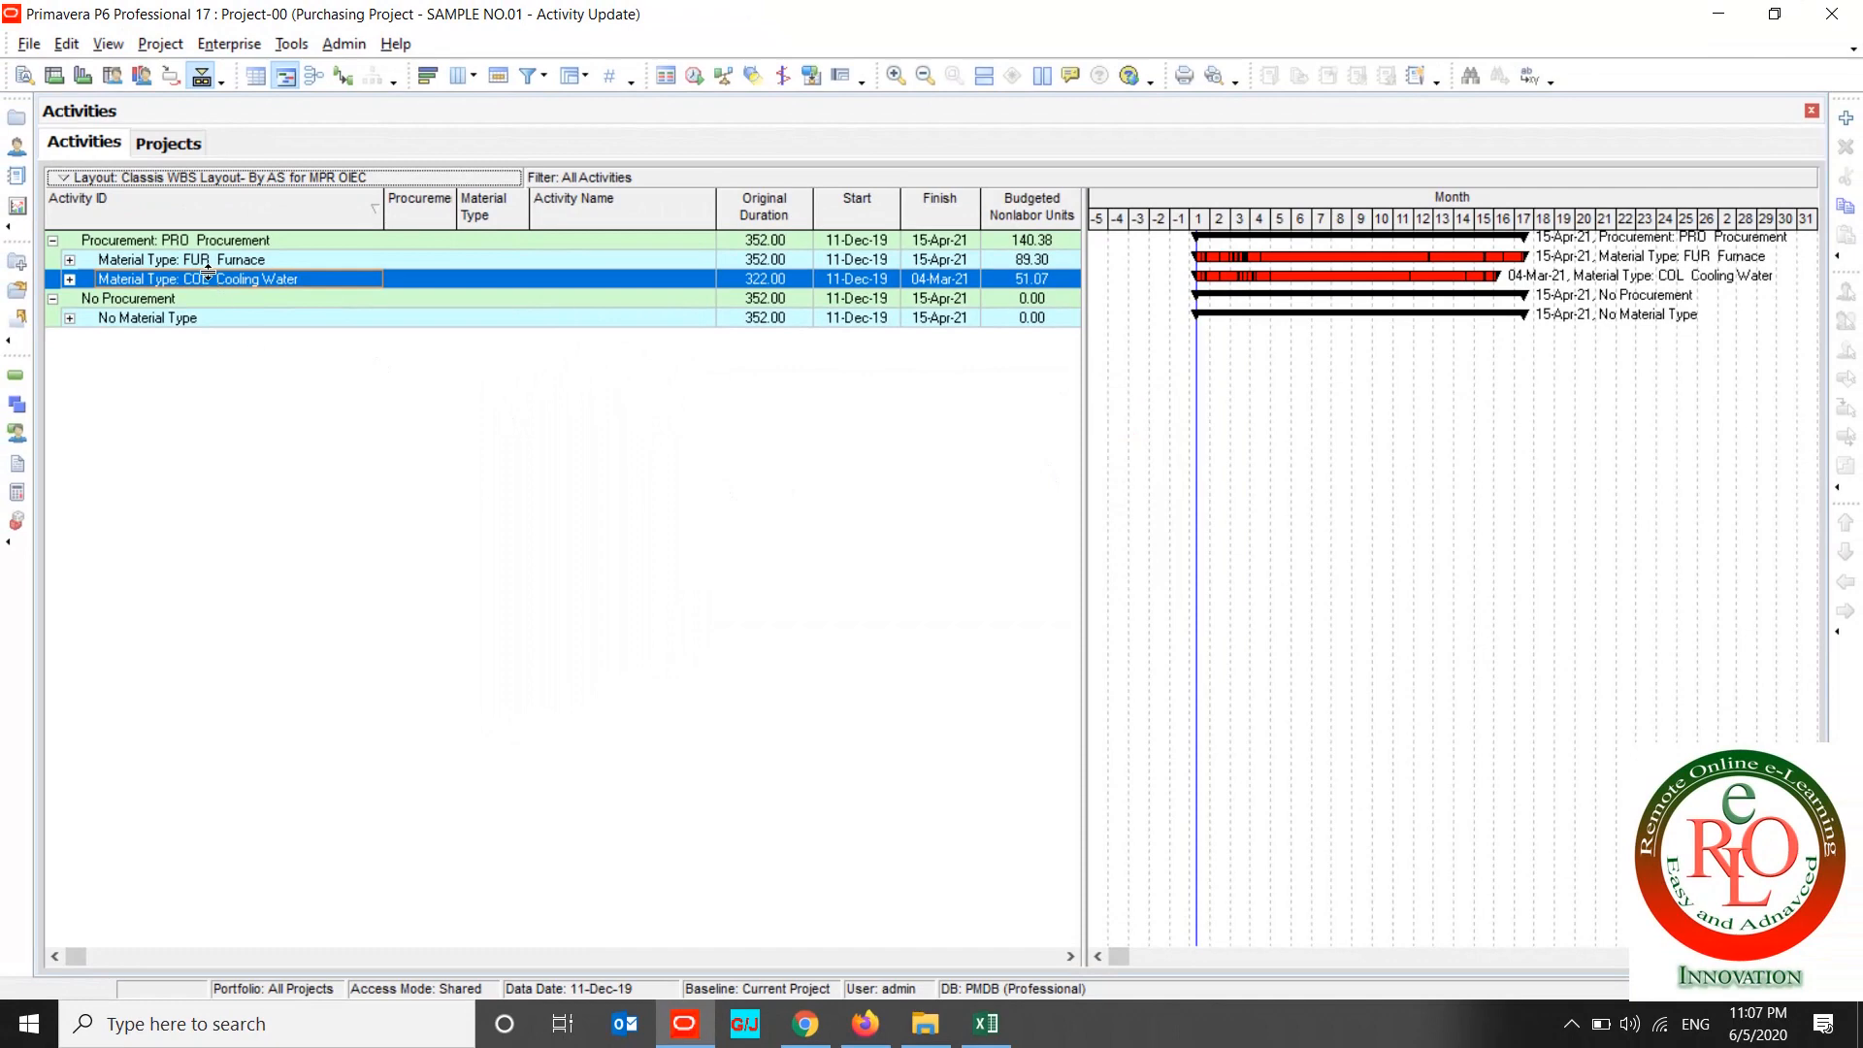
# Step: Collapse all grouping bands in the activity table to the Procurement level
pyautogui.click(63, 178)
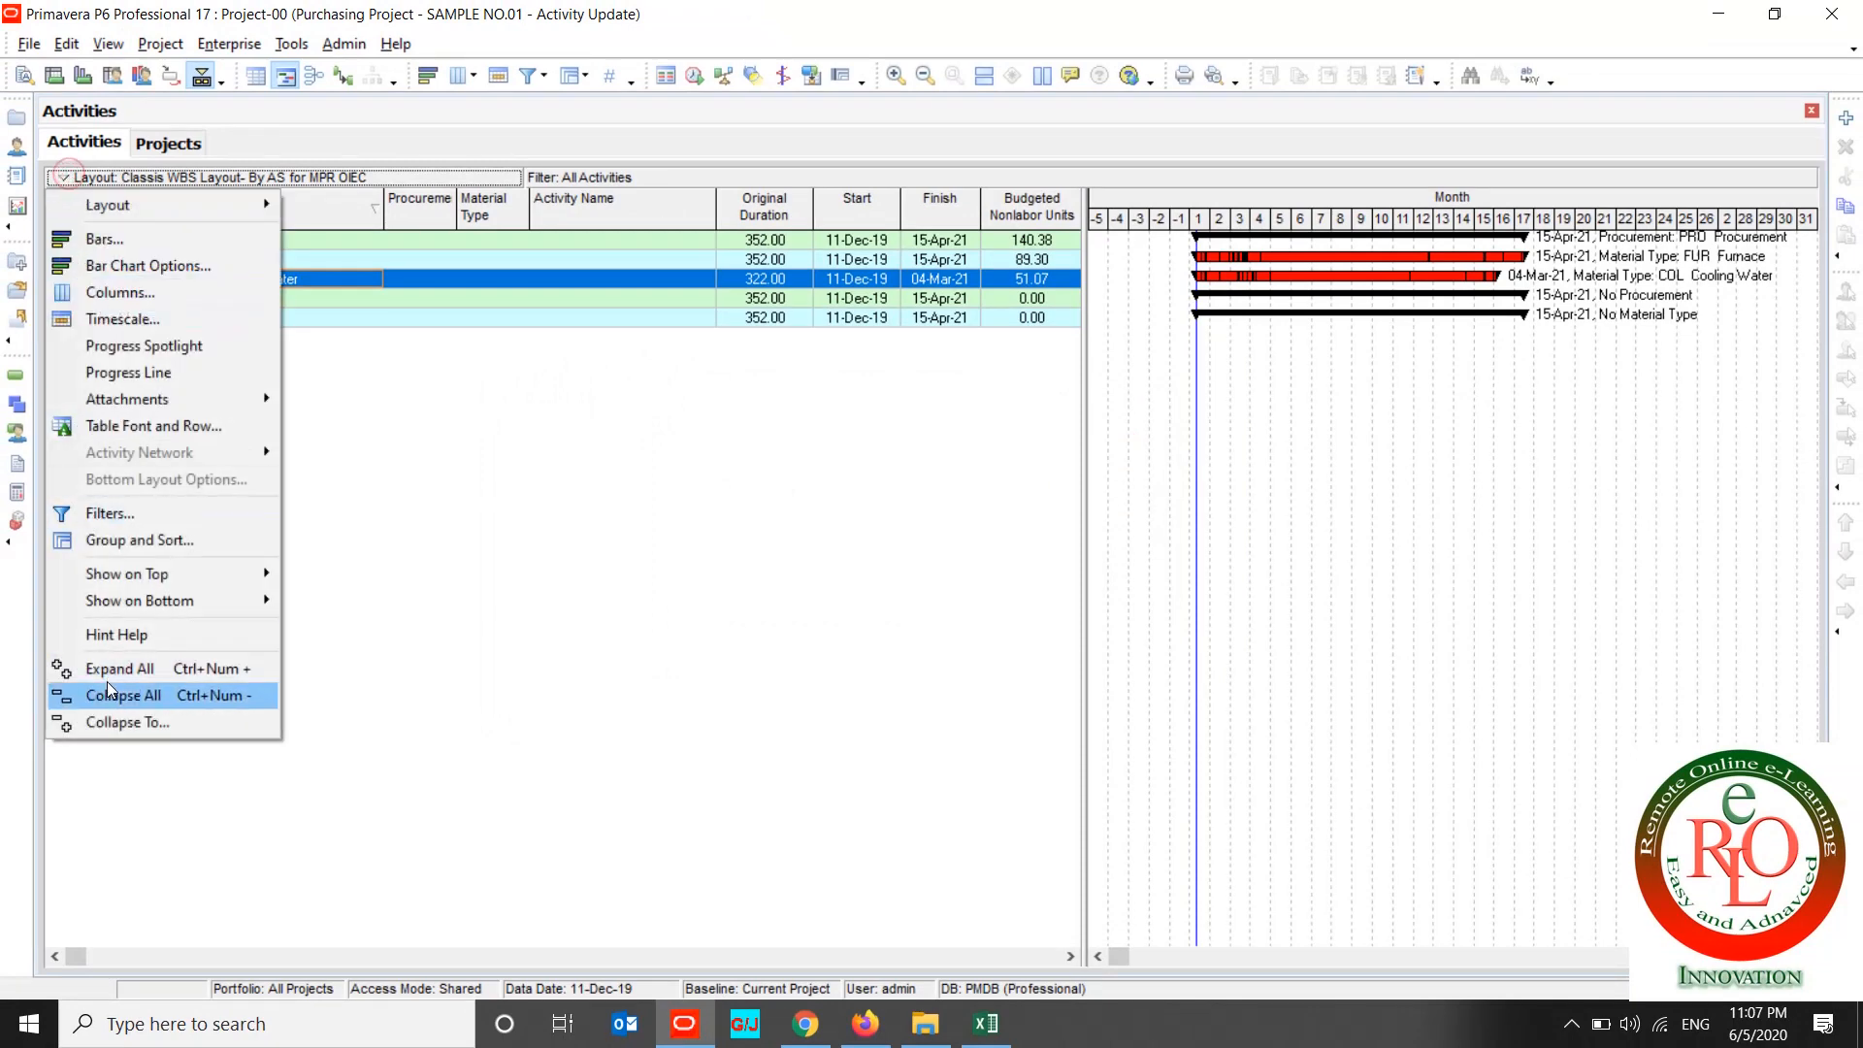
pyautogui.click(118, 721)
pyautogui.click(882, 495)
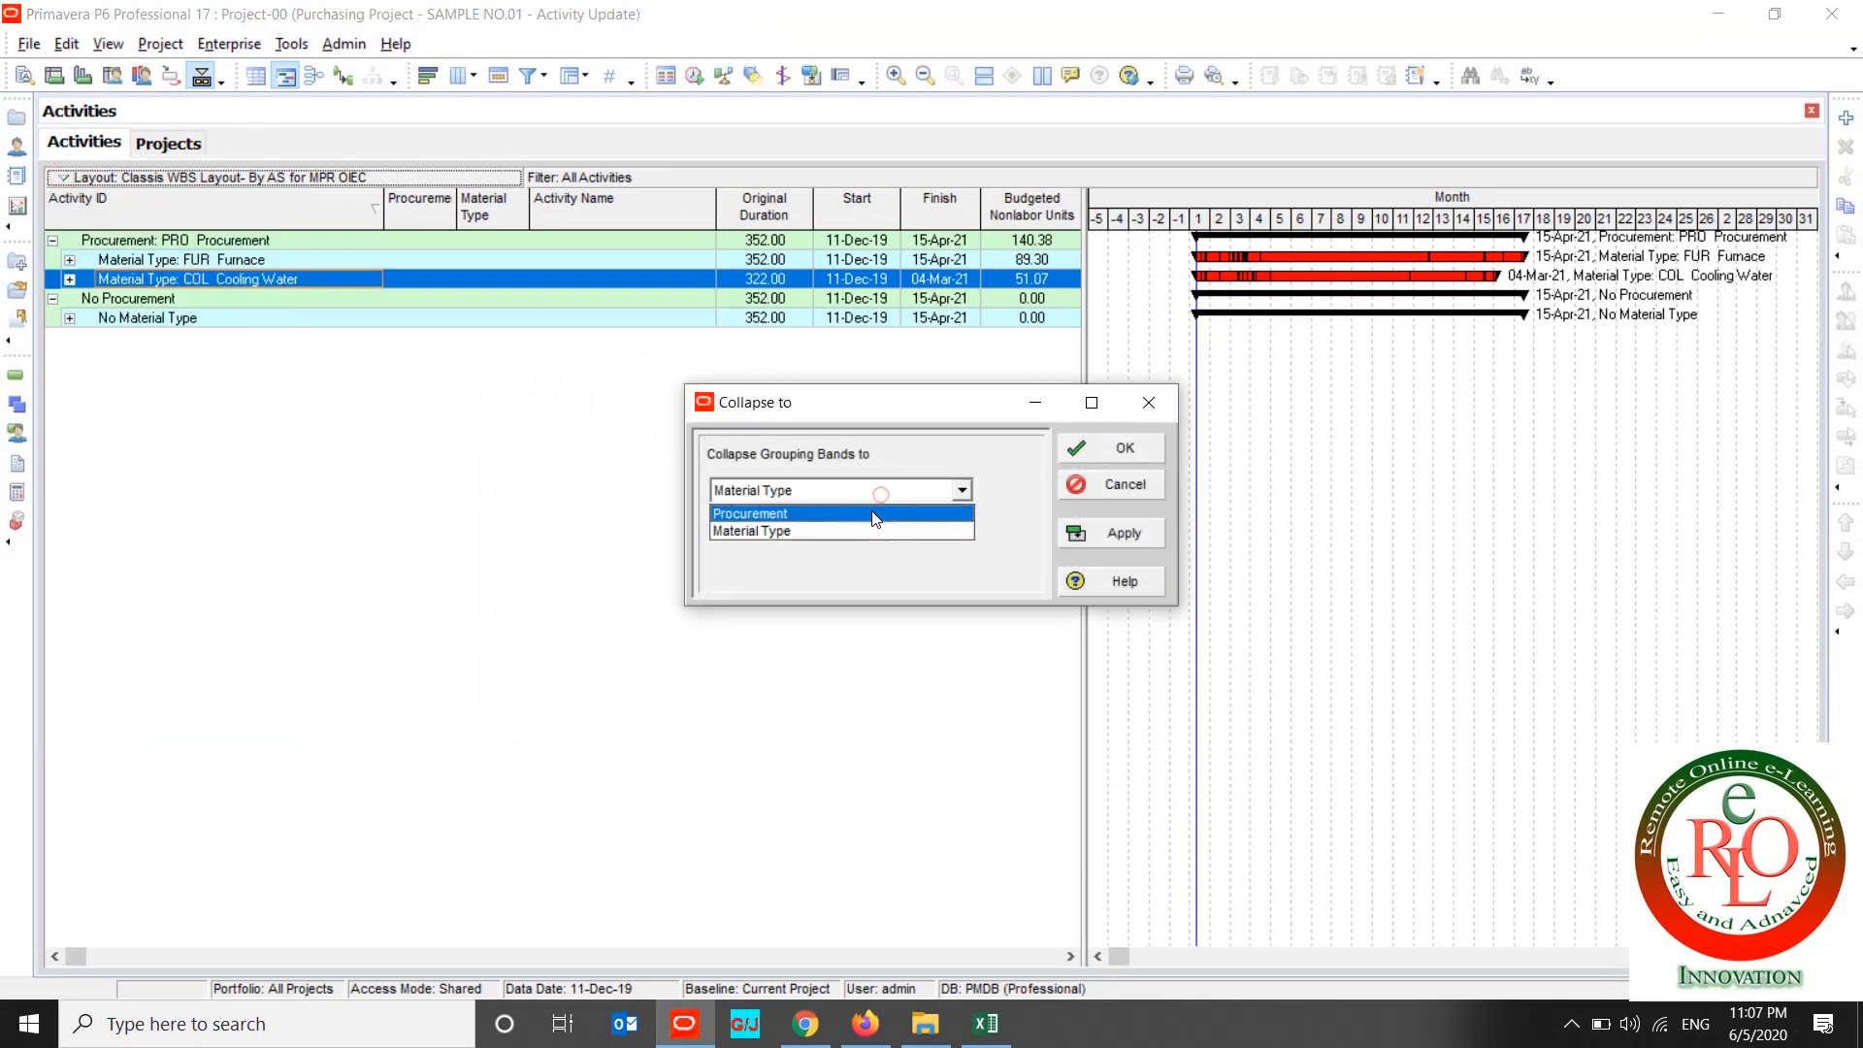
pyautogui.click(881, 509)
pyautogui.click(1121, 533)
pyautogui.click(1123, 440)
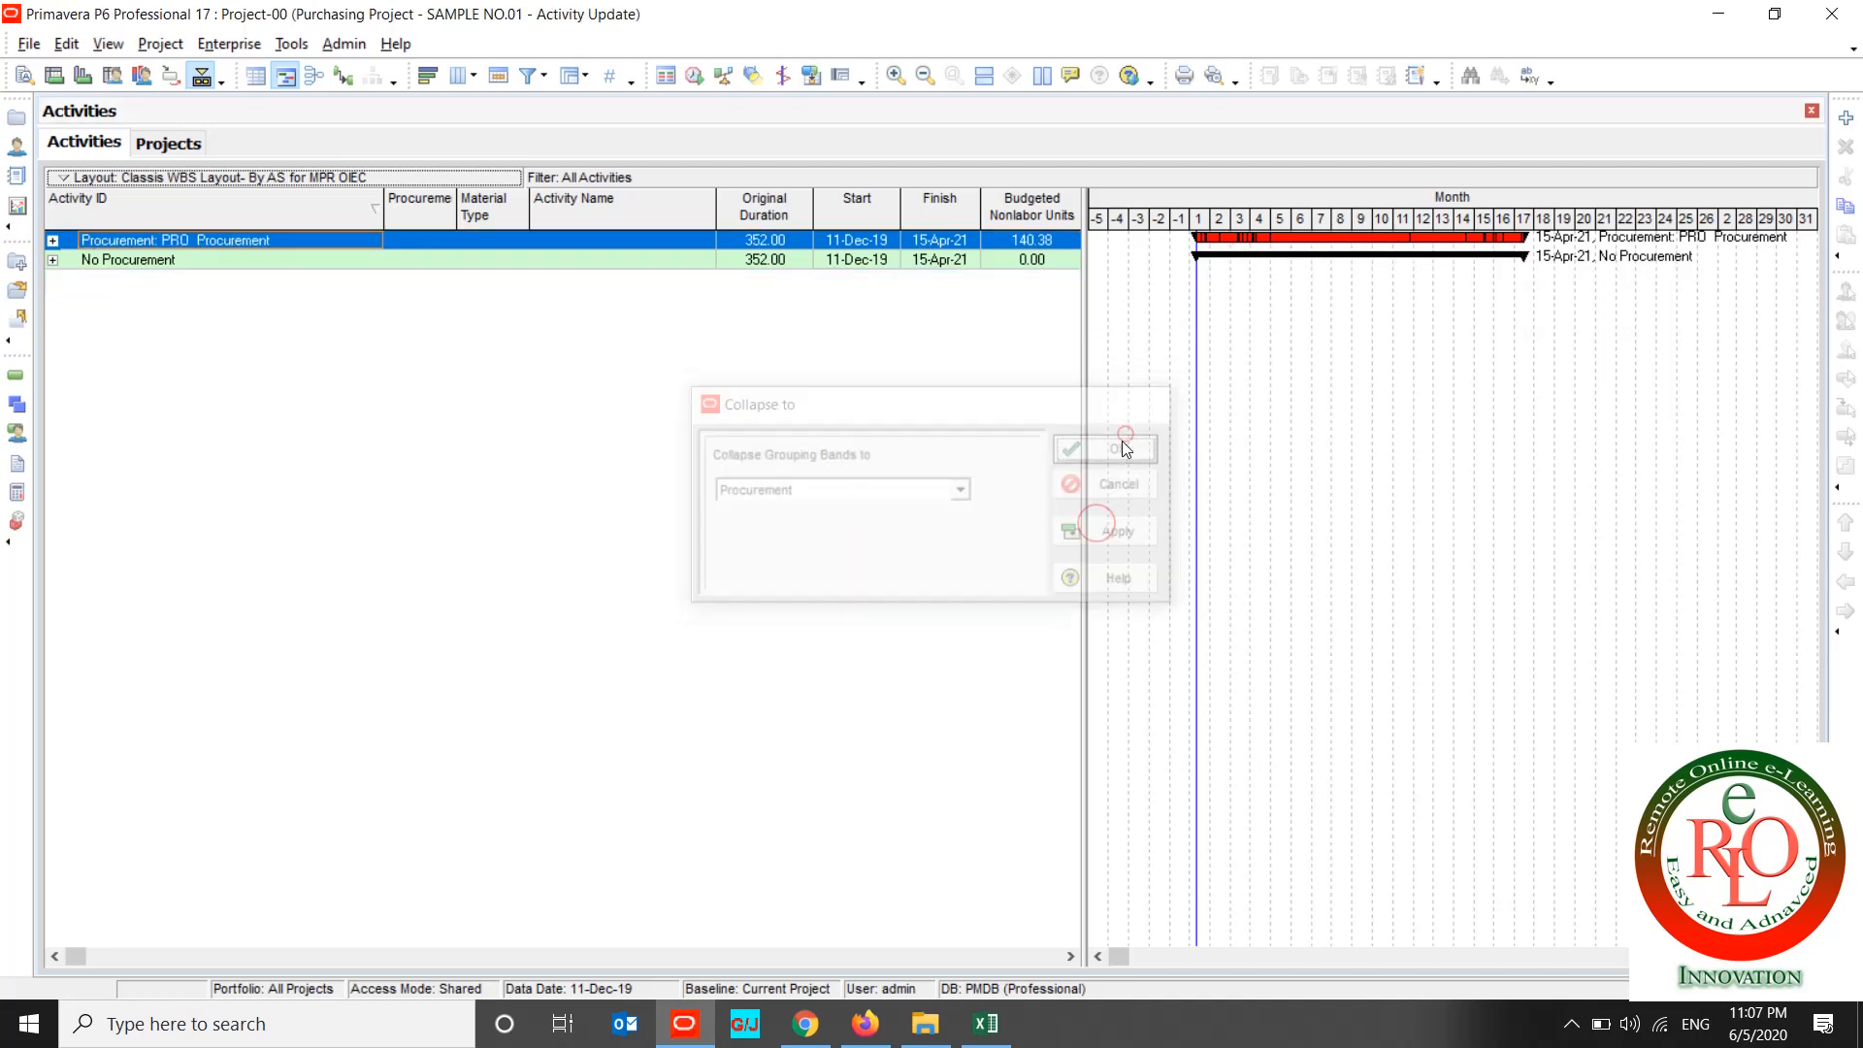
pyautogui.click(543, 369)
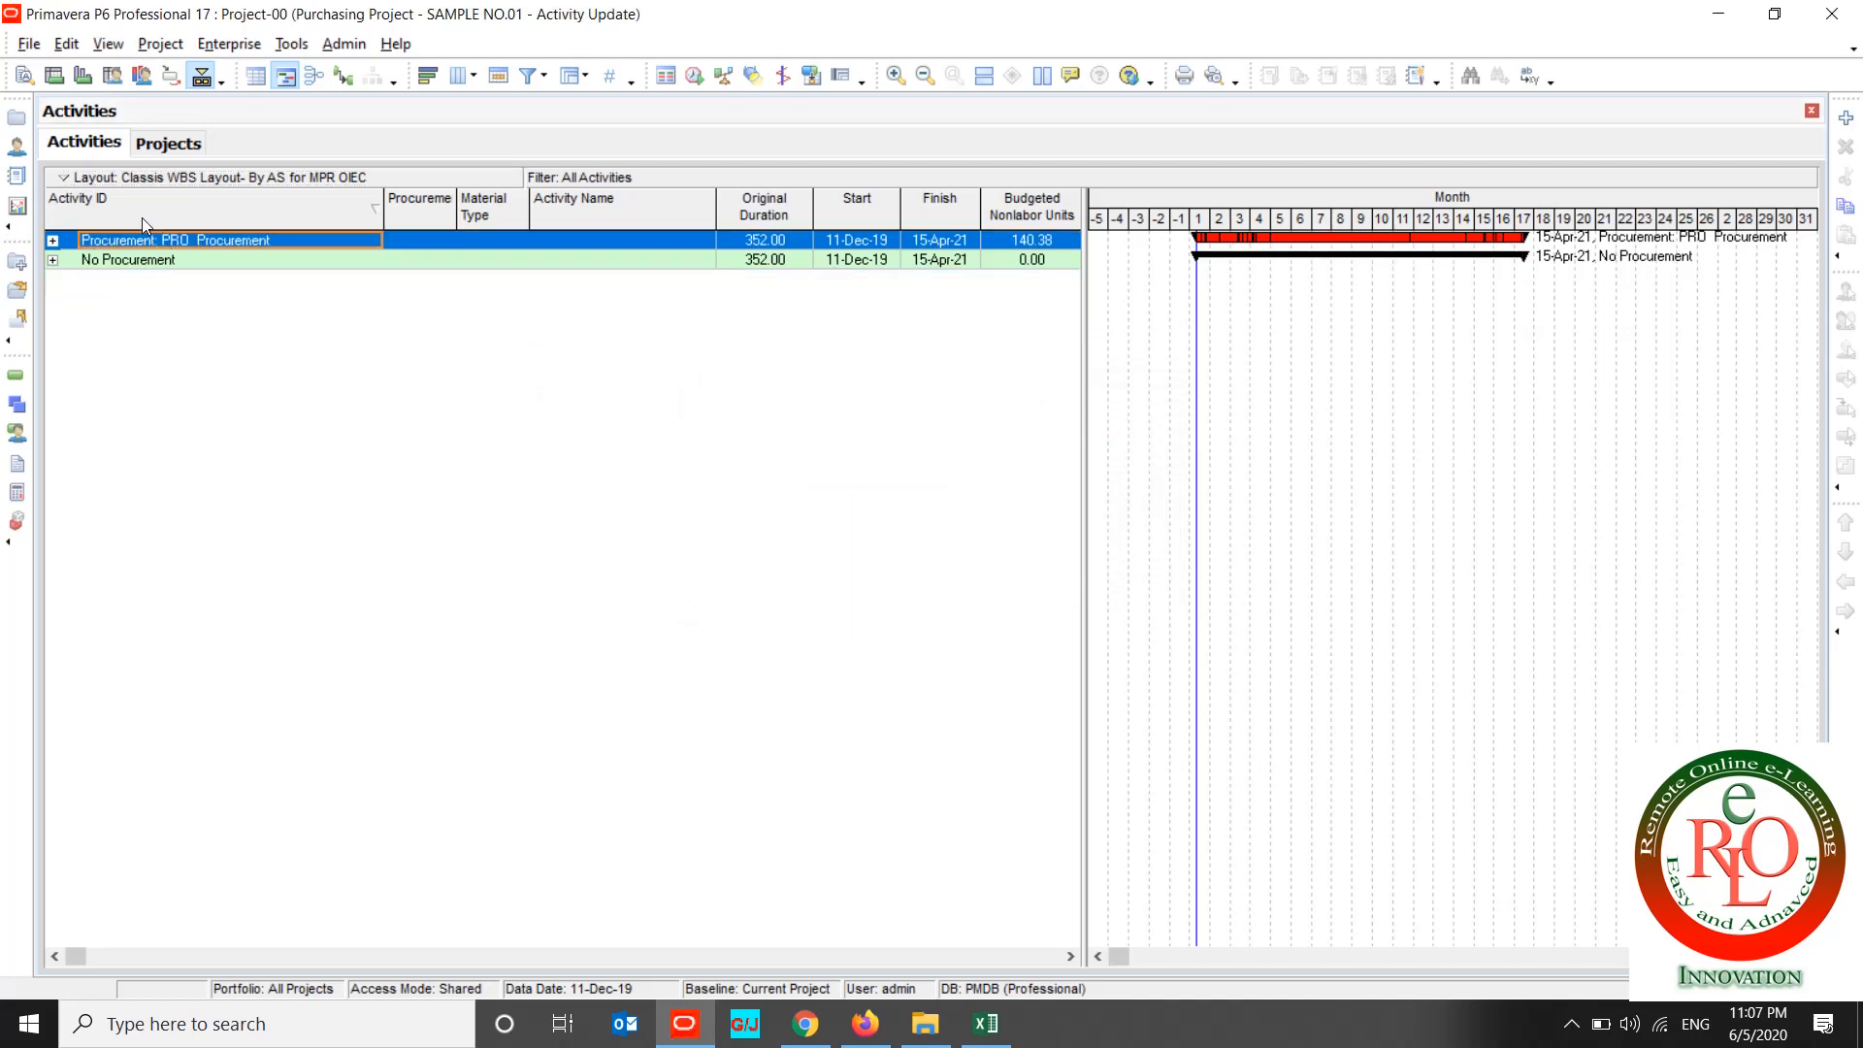
# Step: Expand all grouping bands and review the activities under the Furnace, Cooling Water and No Procurement groups
pyautogui.click(90, 177)
pyautogui.click(135, 670)
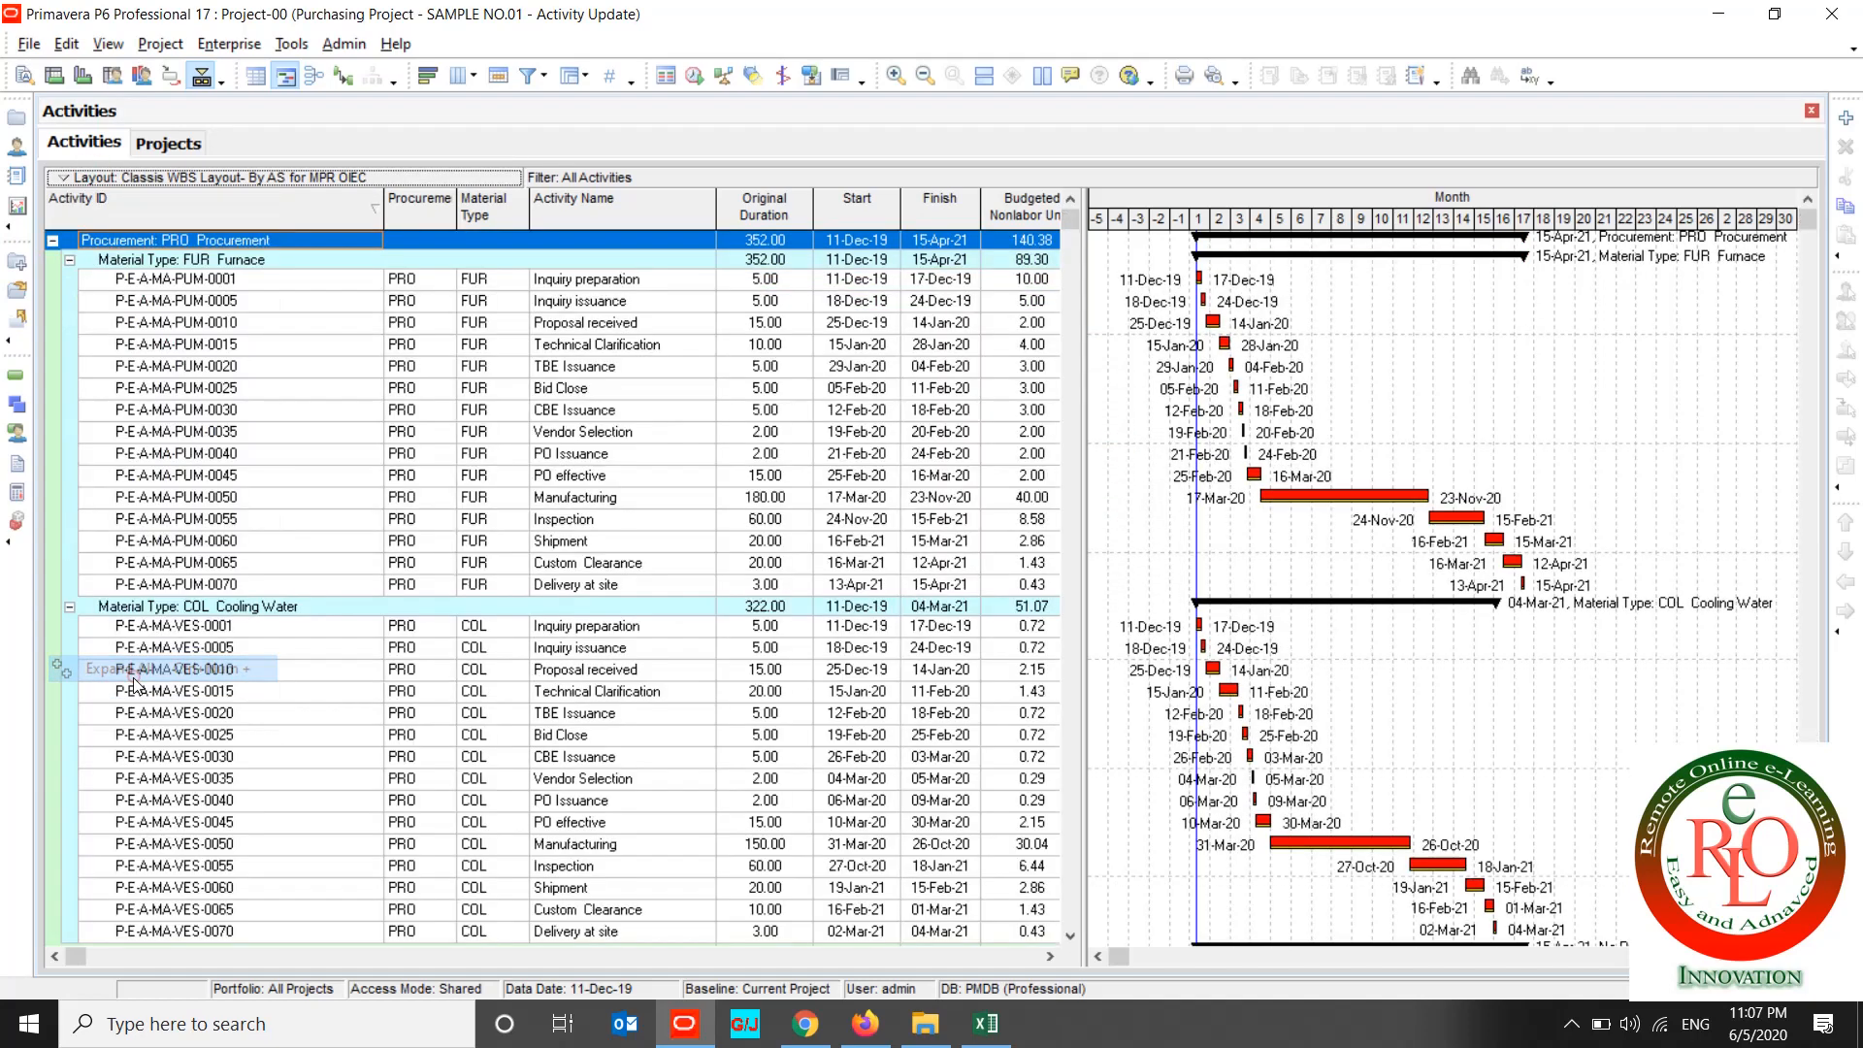
pyautogui.click(535, 607)
pyautogui.scroll(-2, 527, 618)
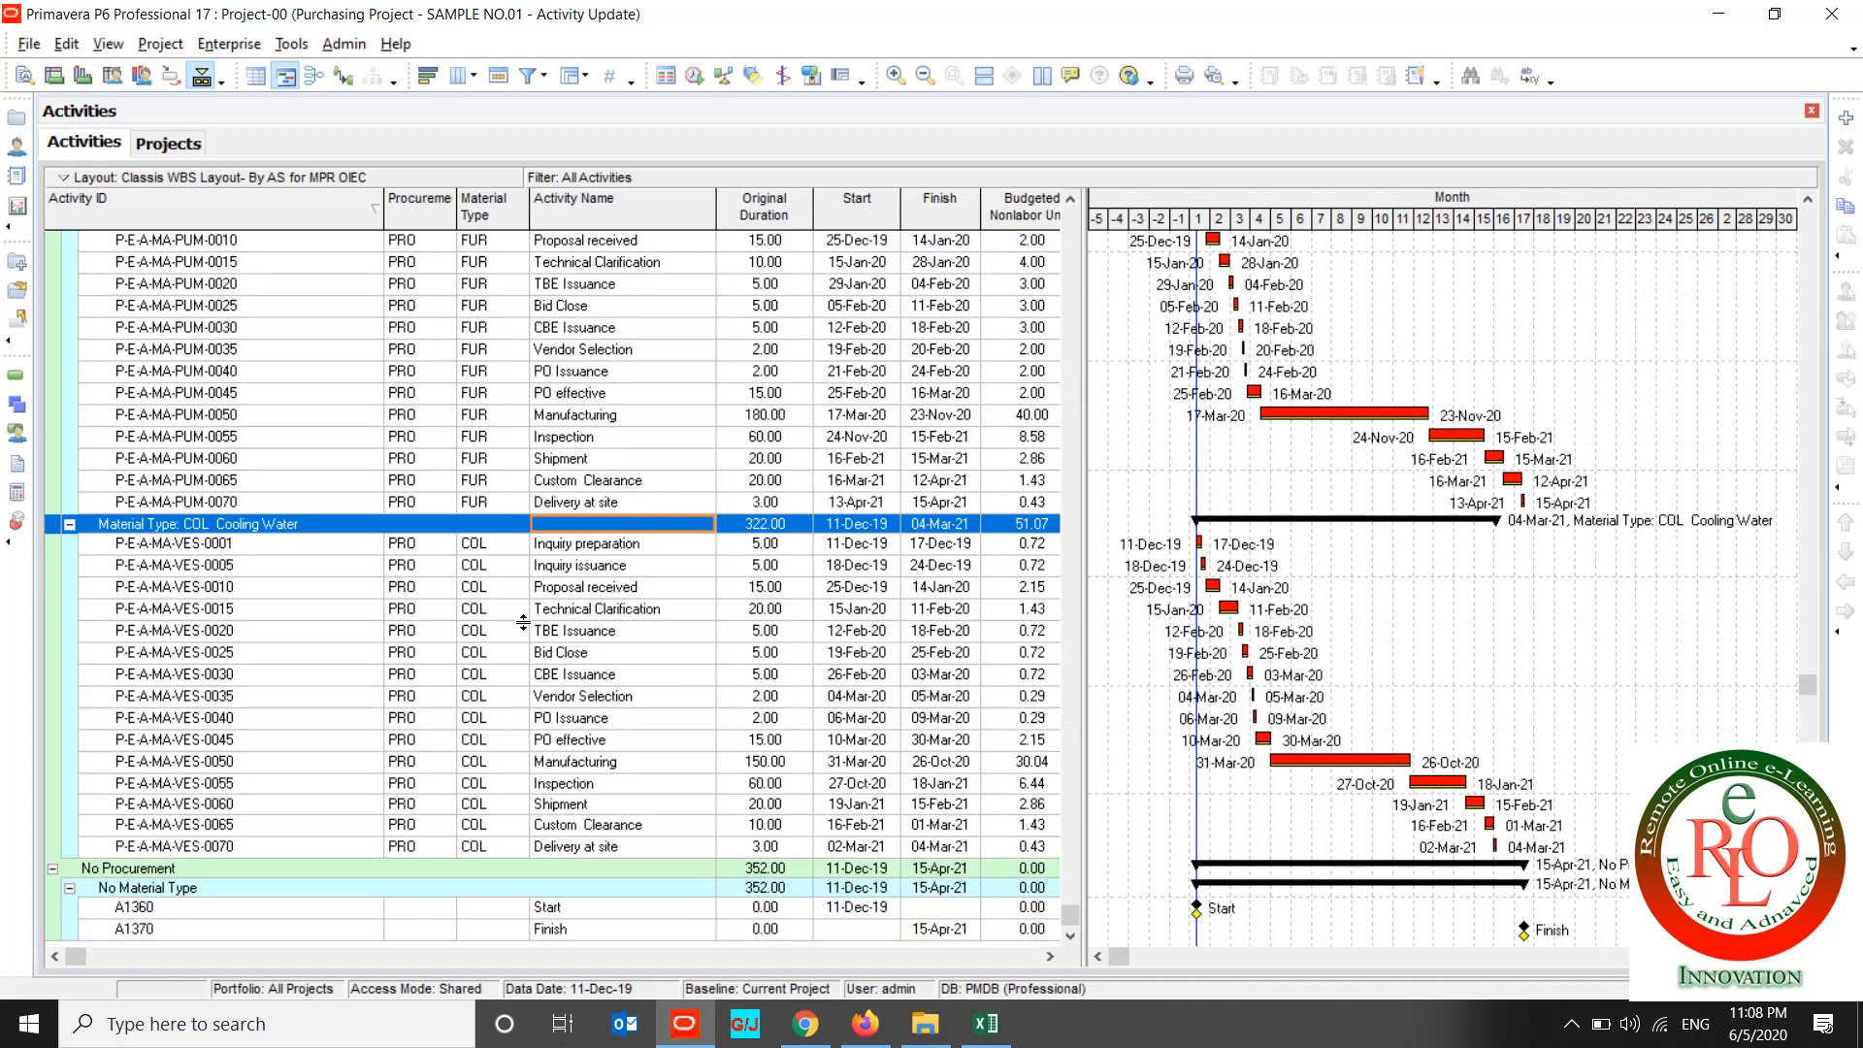
pyautogui.scroll(2, 523, 623)
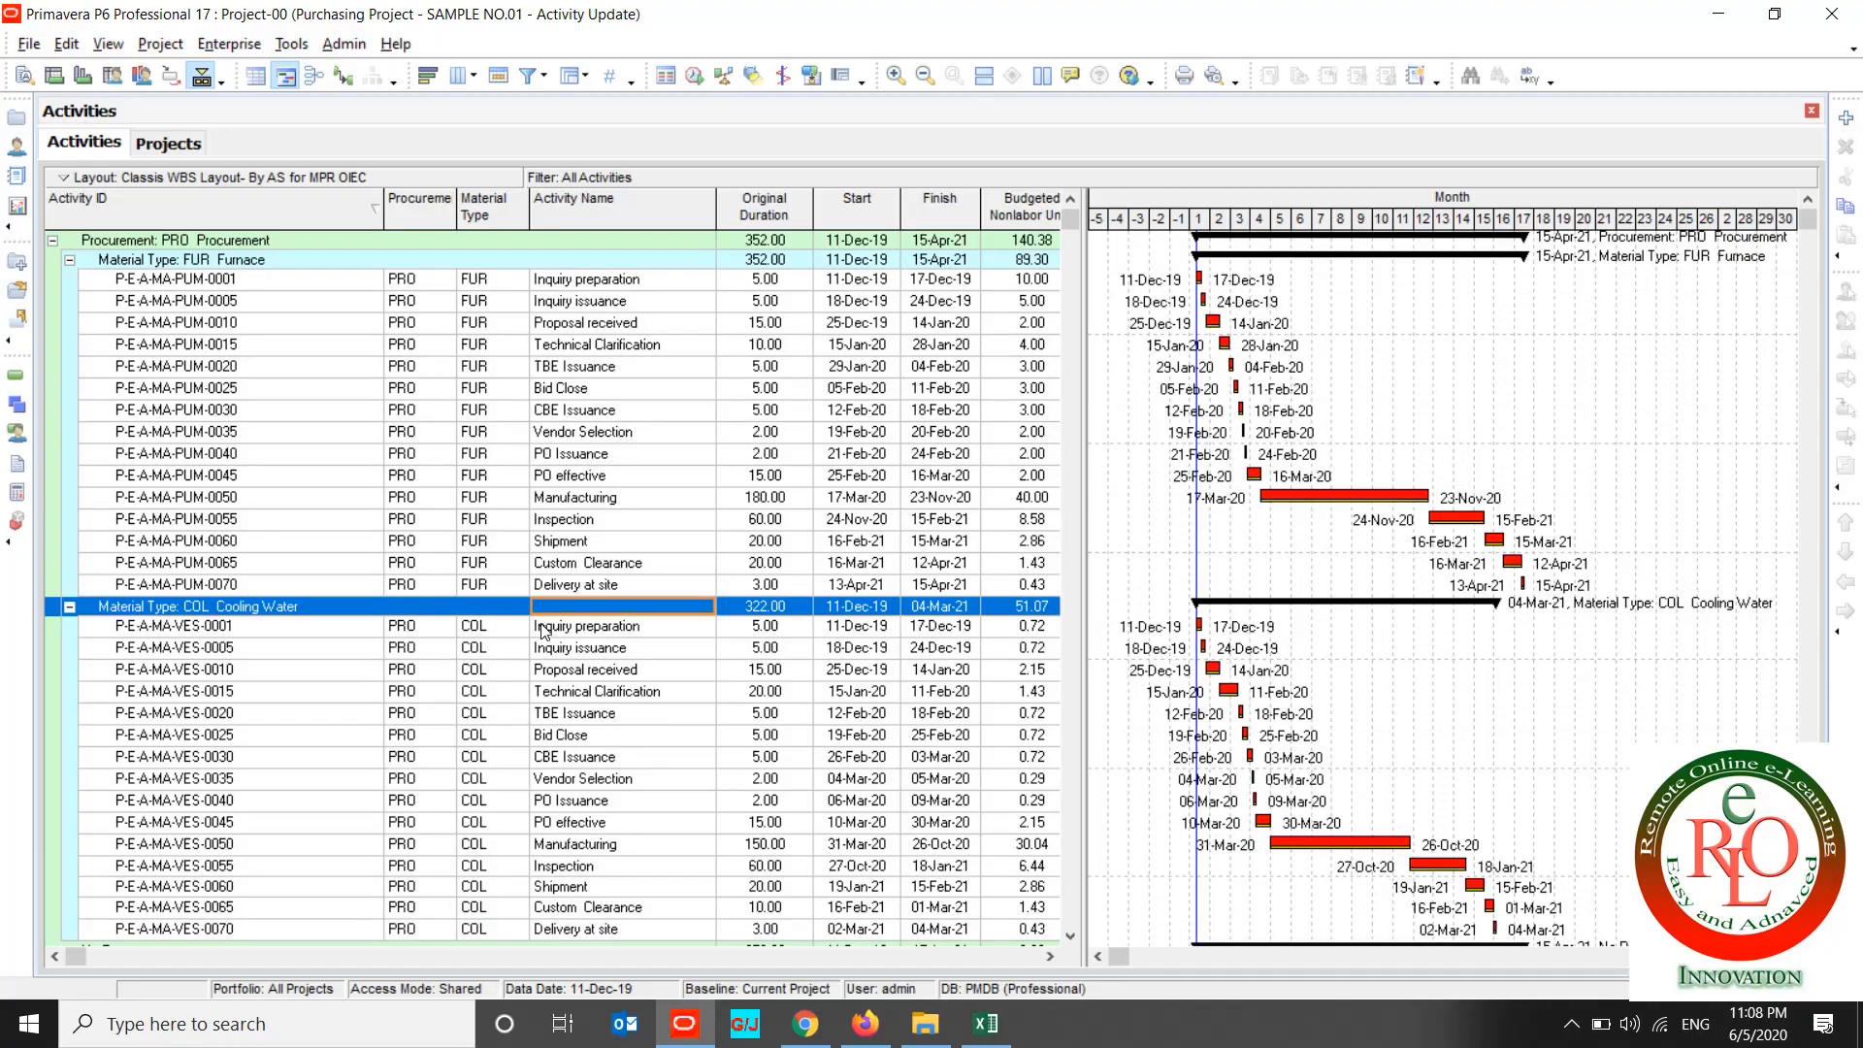